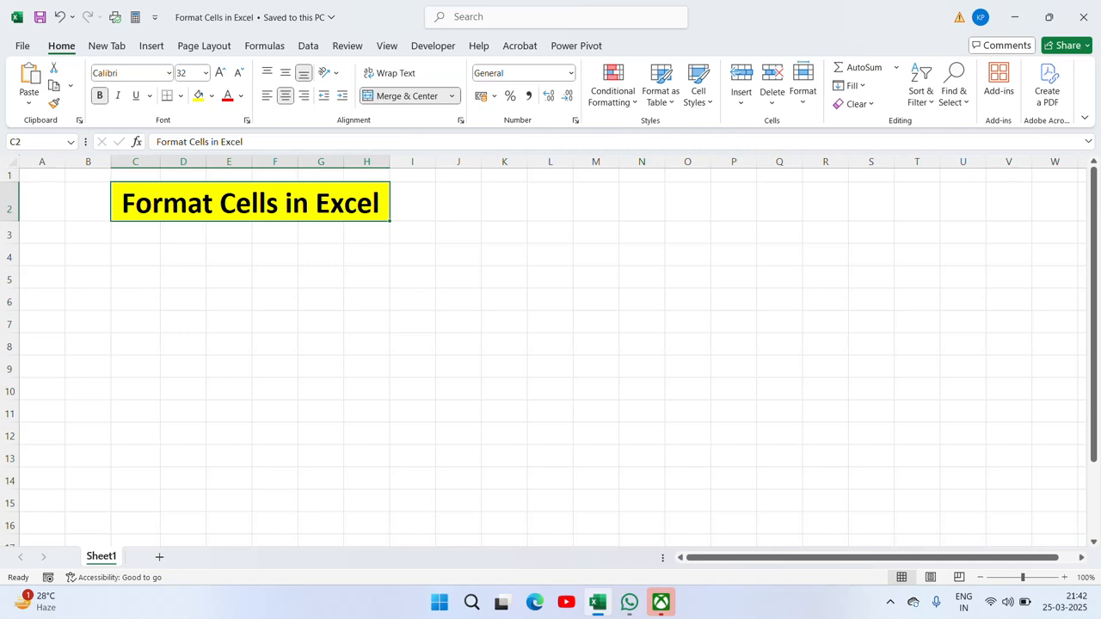
Step: Enter 25000, 3500, 450, 250 and 350 into C4:C8
click(153, 263)
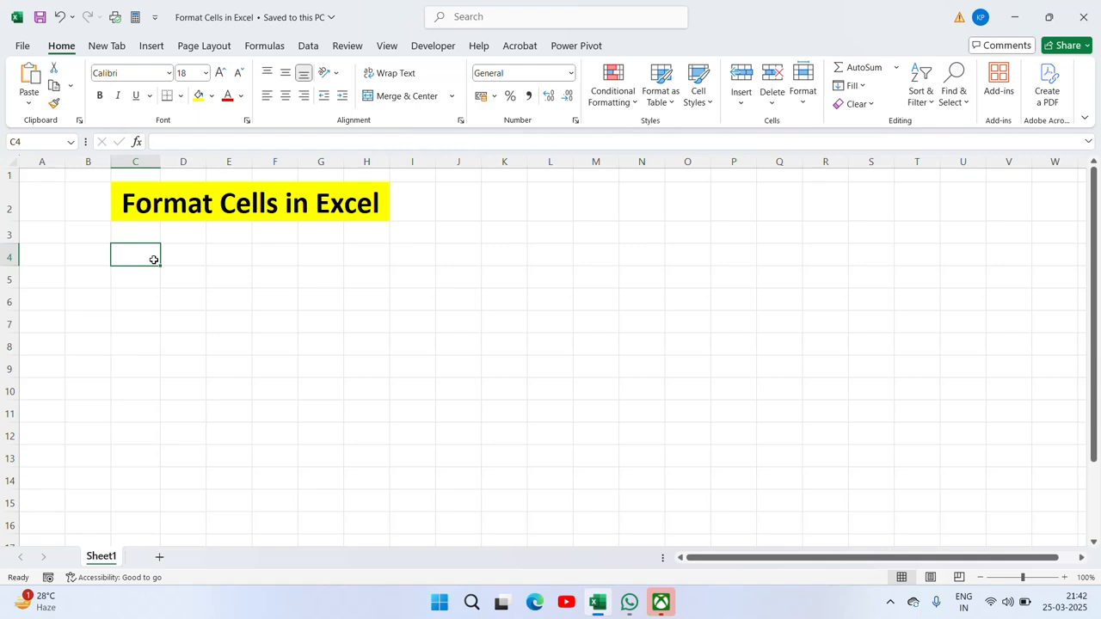
key(Down)
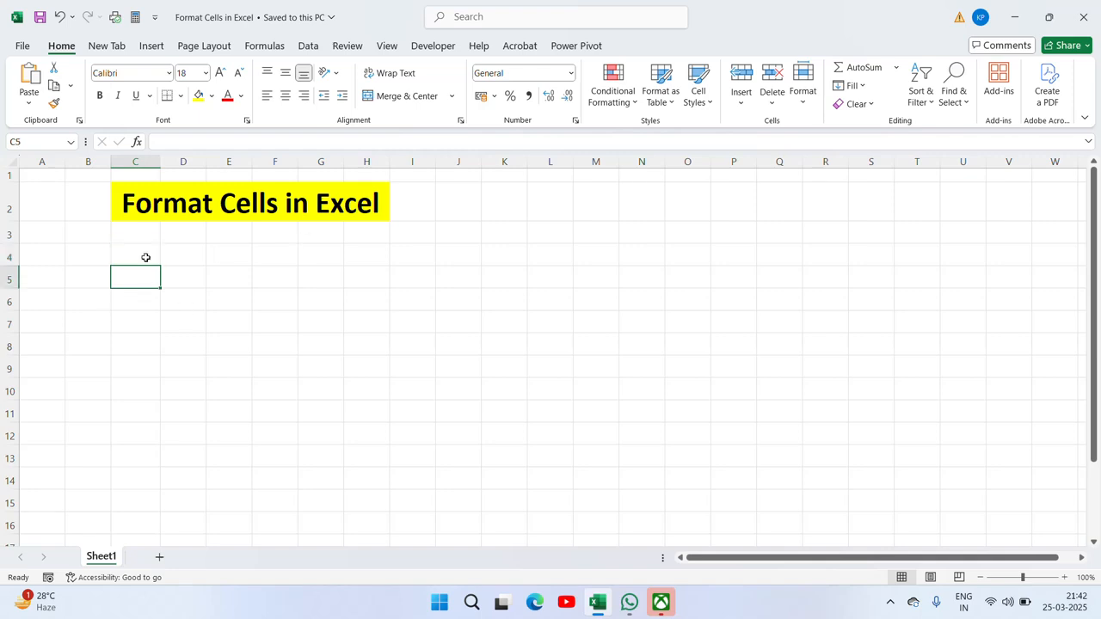
click(146, 257)
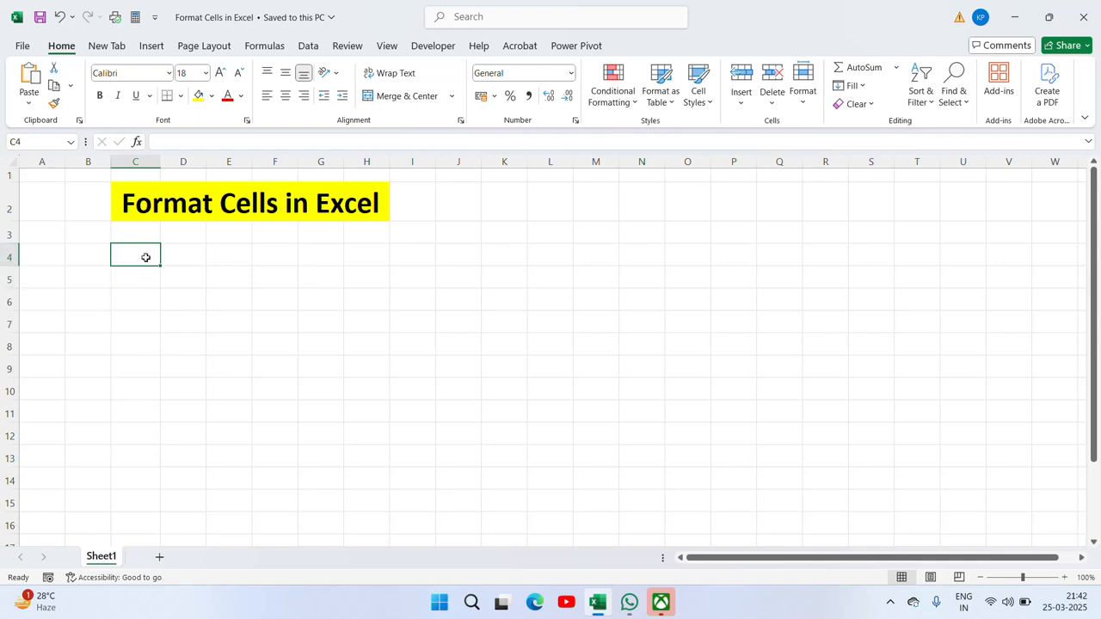
text(25000)
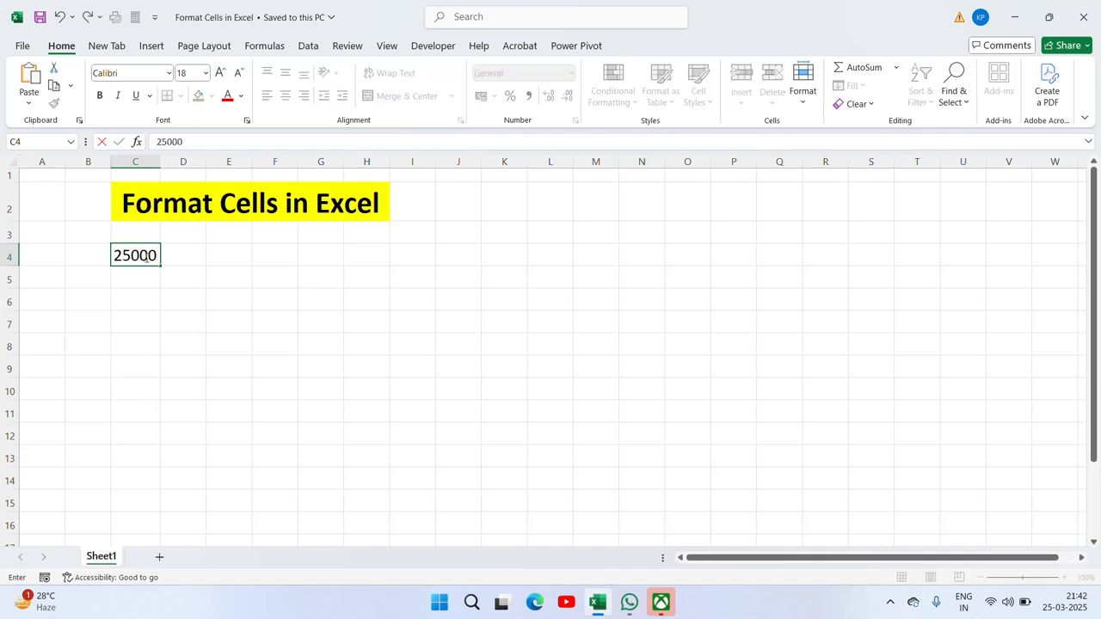
key(Return)
text(3500)
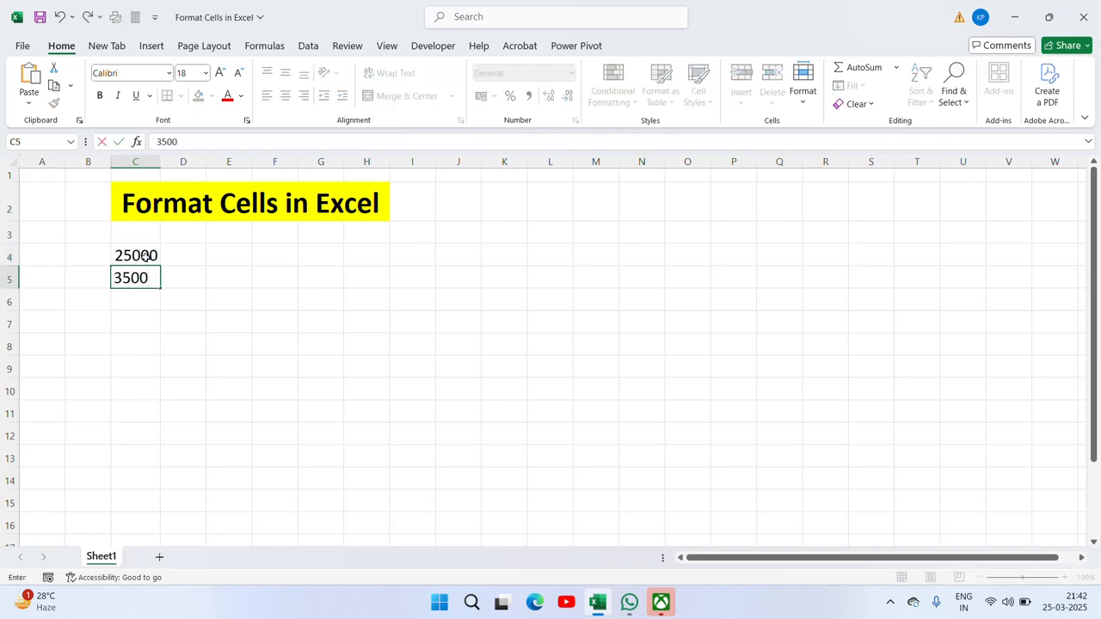
key(Return)
text(450)
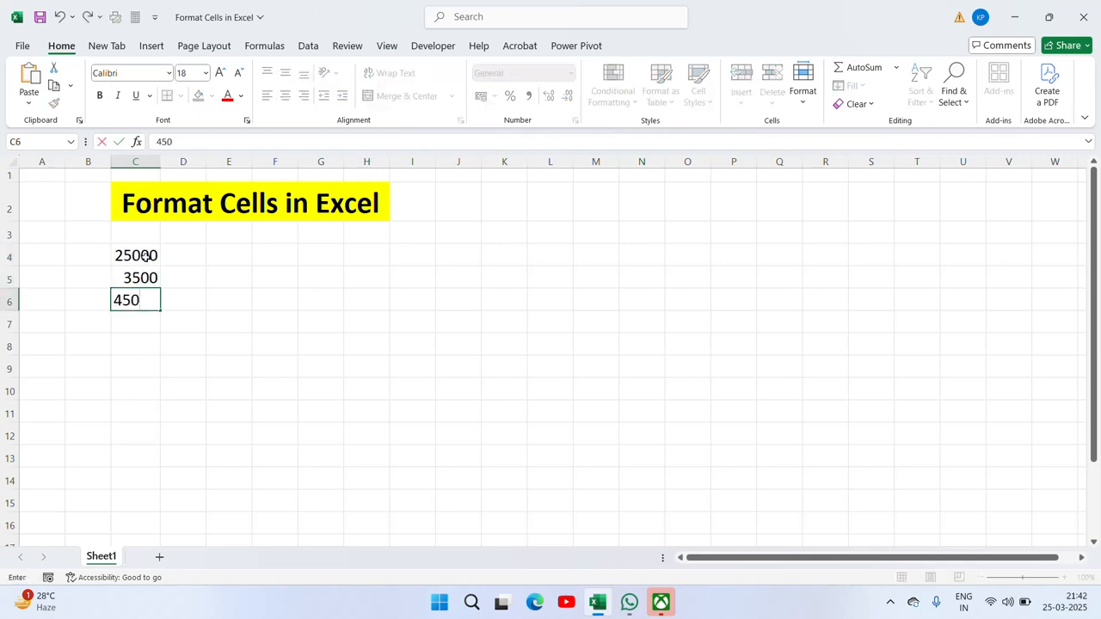
key(Return)
text(250)
key(Return)
text(350)
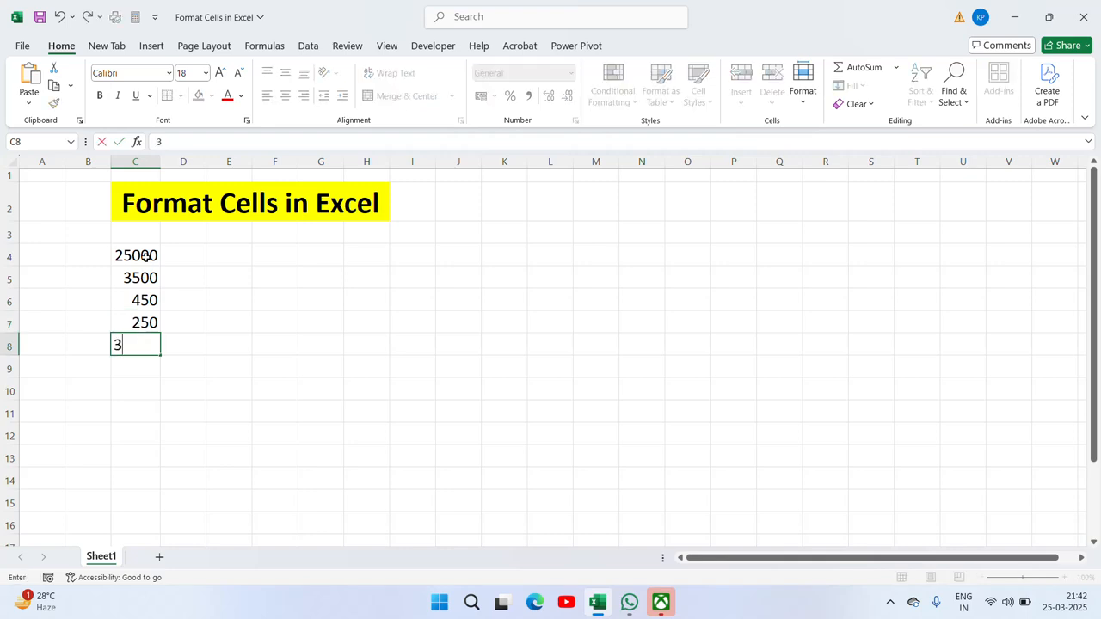
key(Return)
Step: Continue with 950, 750, 10000, 253300 and 89000 in C9:C13
text(950)
key(Return)
text(7)
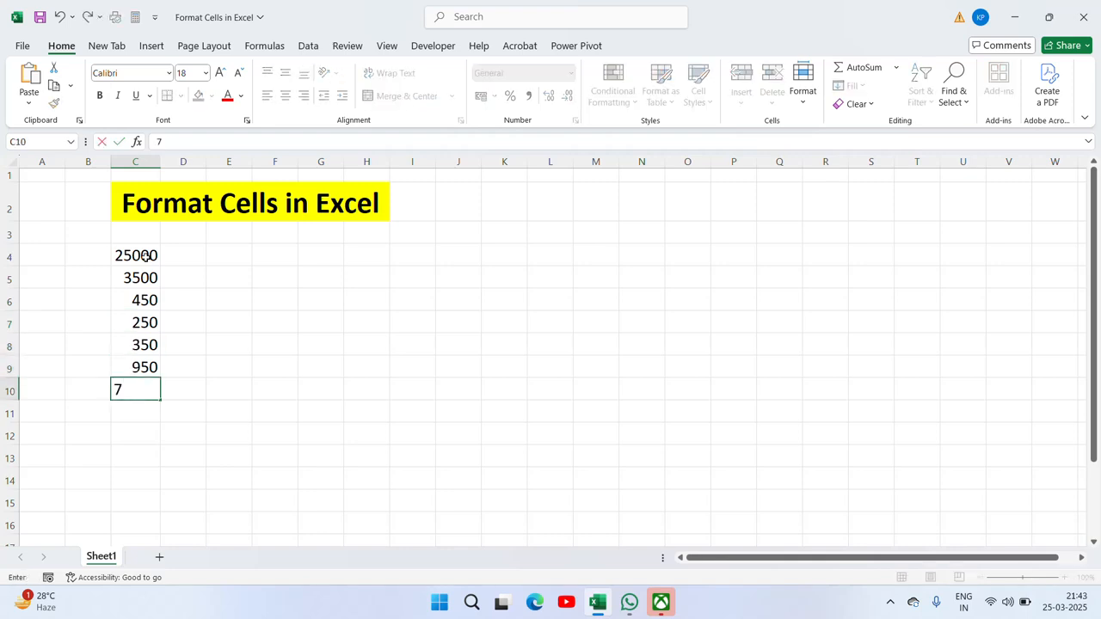
text(50)
key(Return)
text(10000)
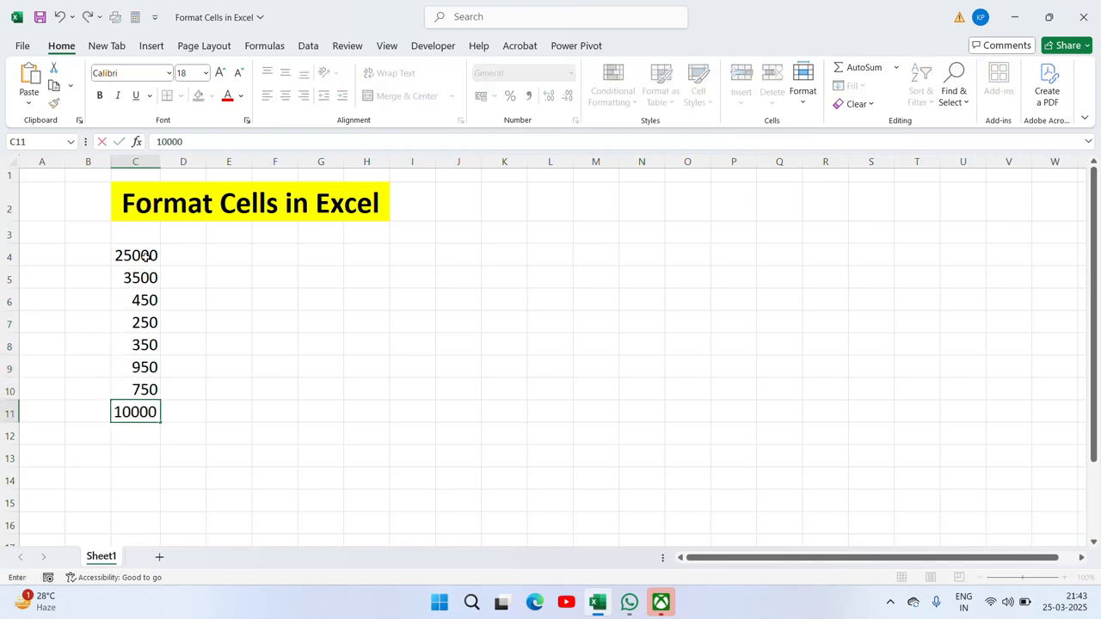
key(Return)
text(253300)
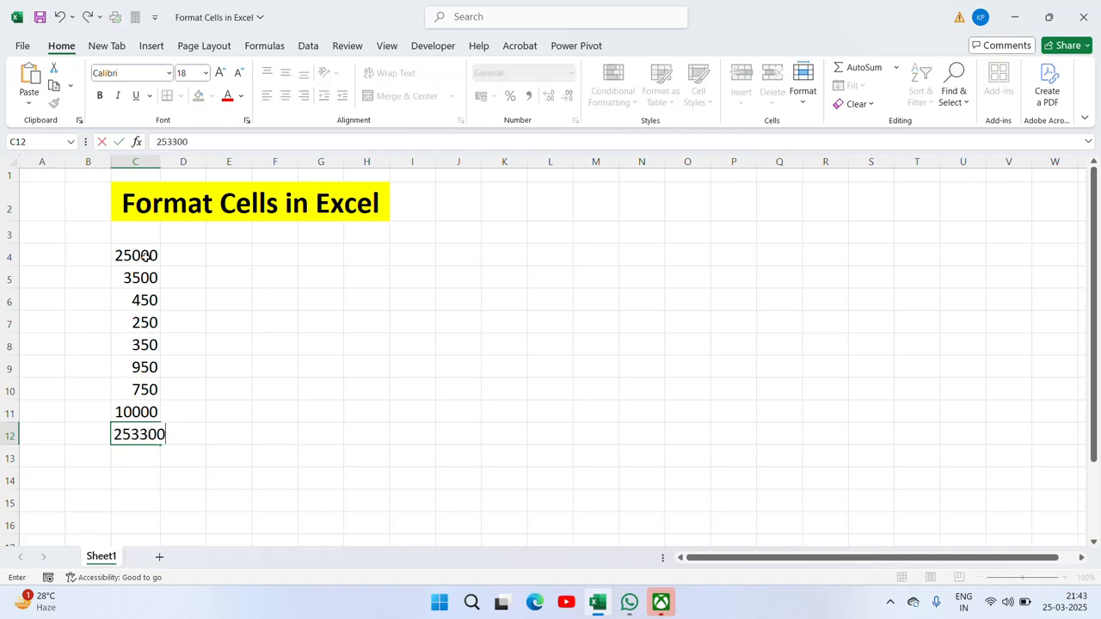
key(Return)
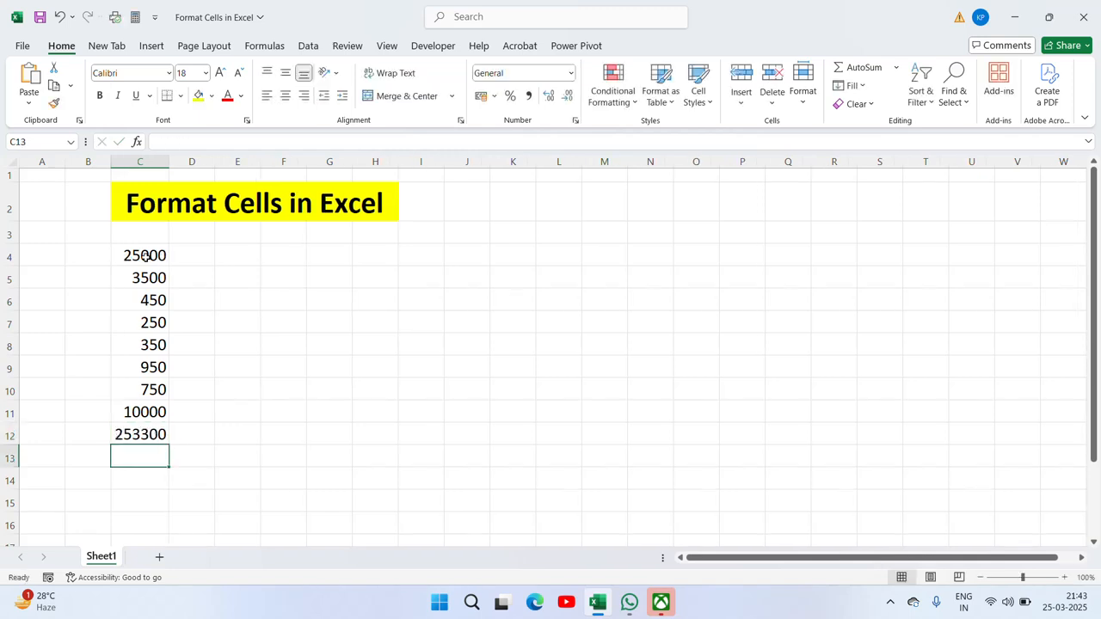
text(89000)
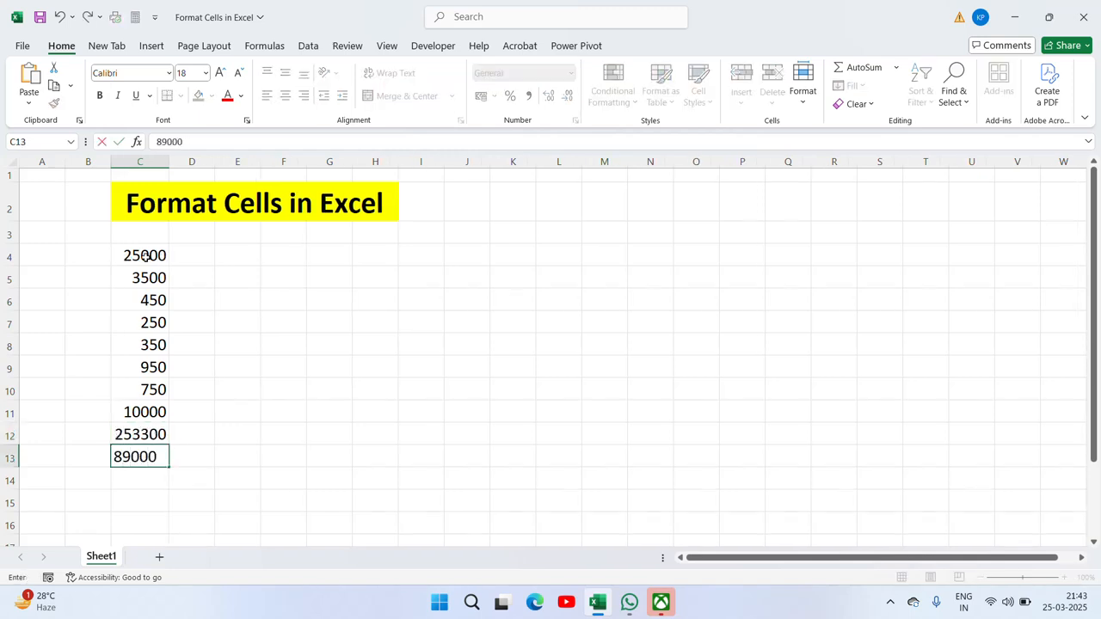
key(Return)
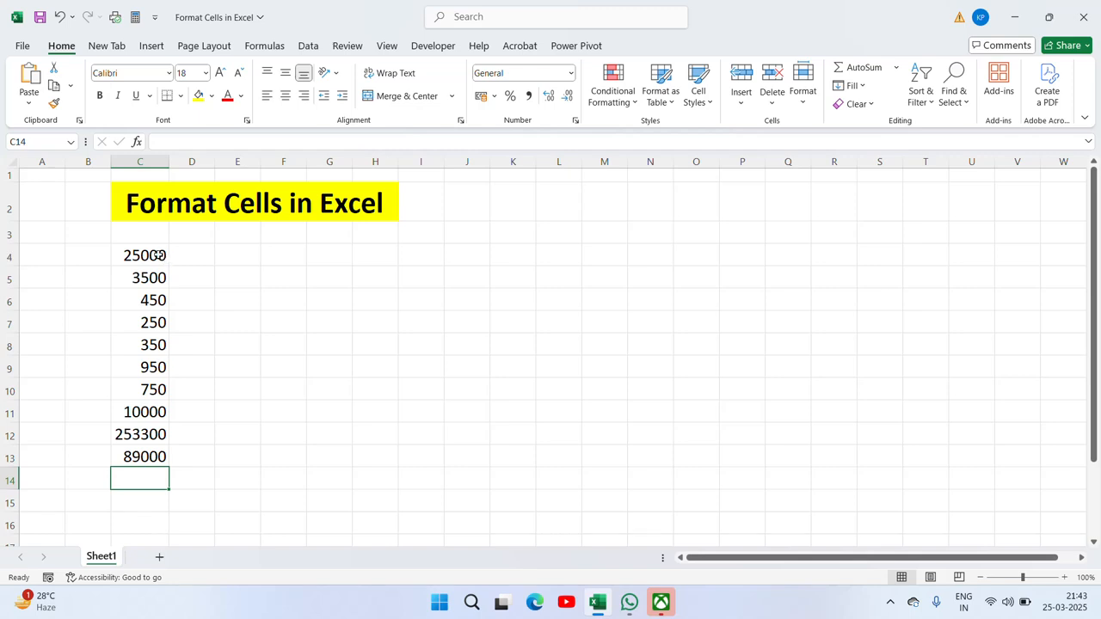
Step: Bold the ten numbers in C4:C13 and zoom the sheet to 114%
drag(152, 255, 142, 457)
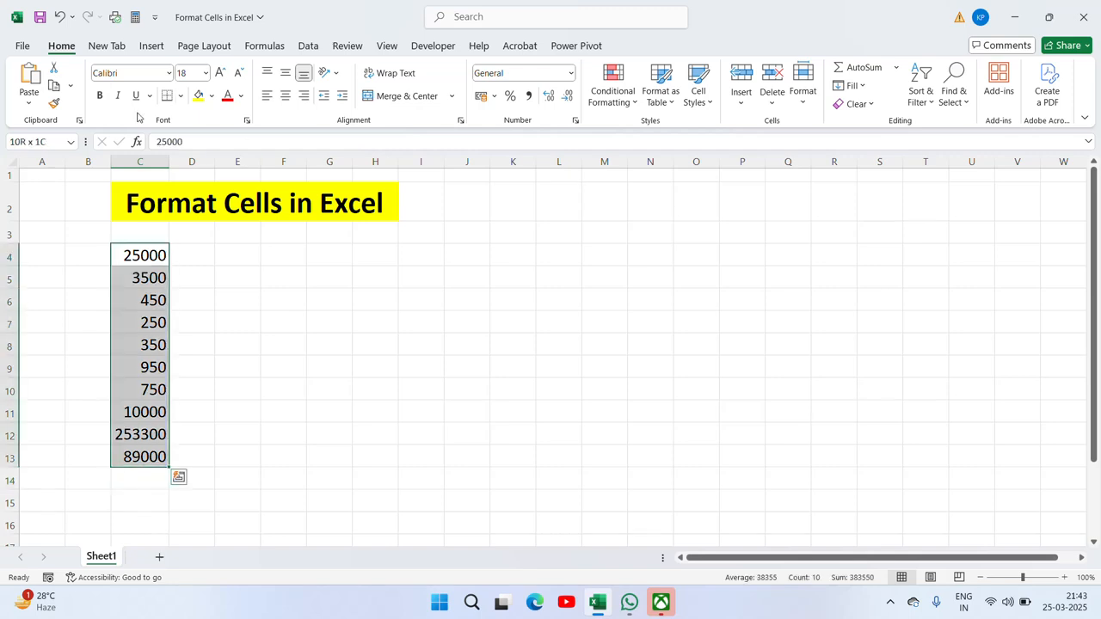
click(100, 95)
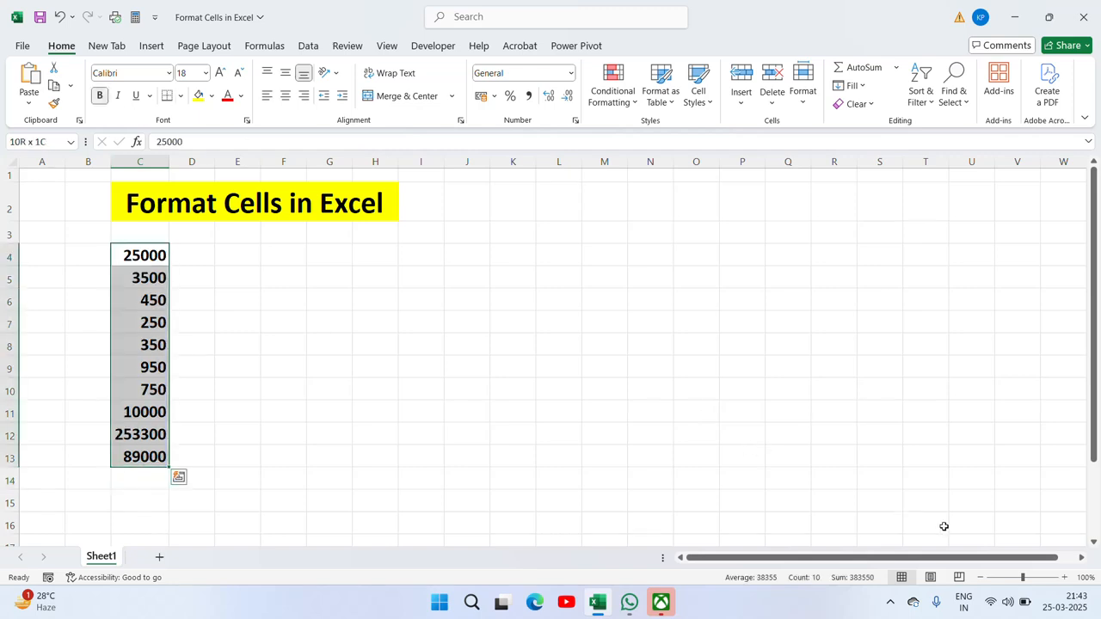
drag(1023, 577, 1026, 577)
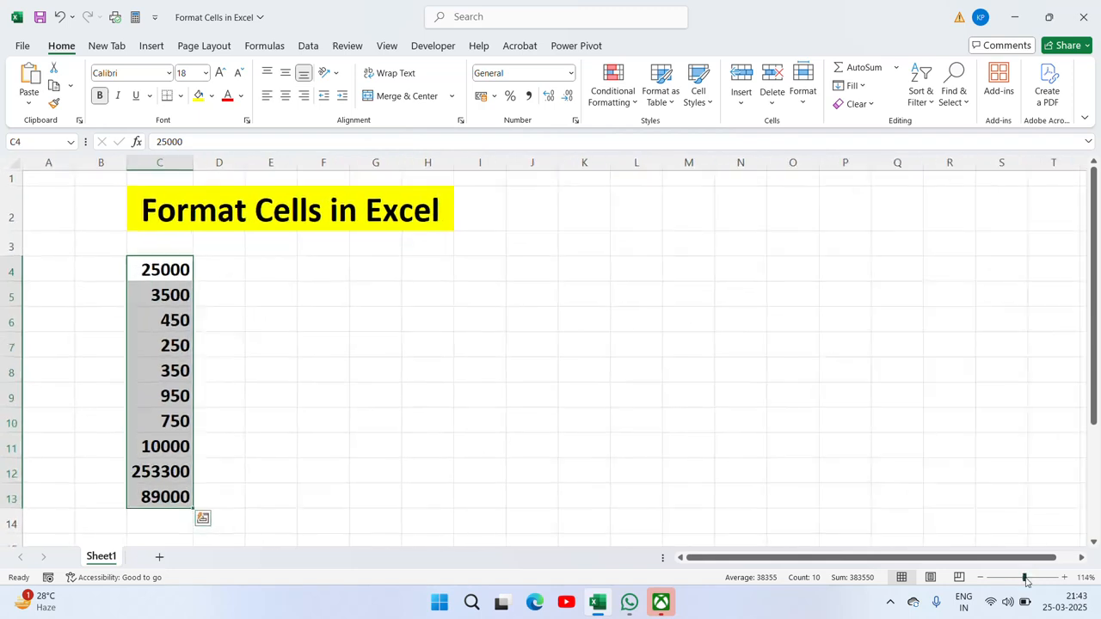
click(213, 287)
click(175, 270)
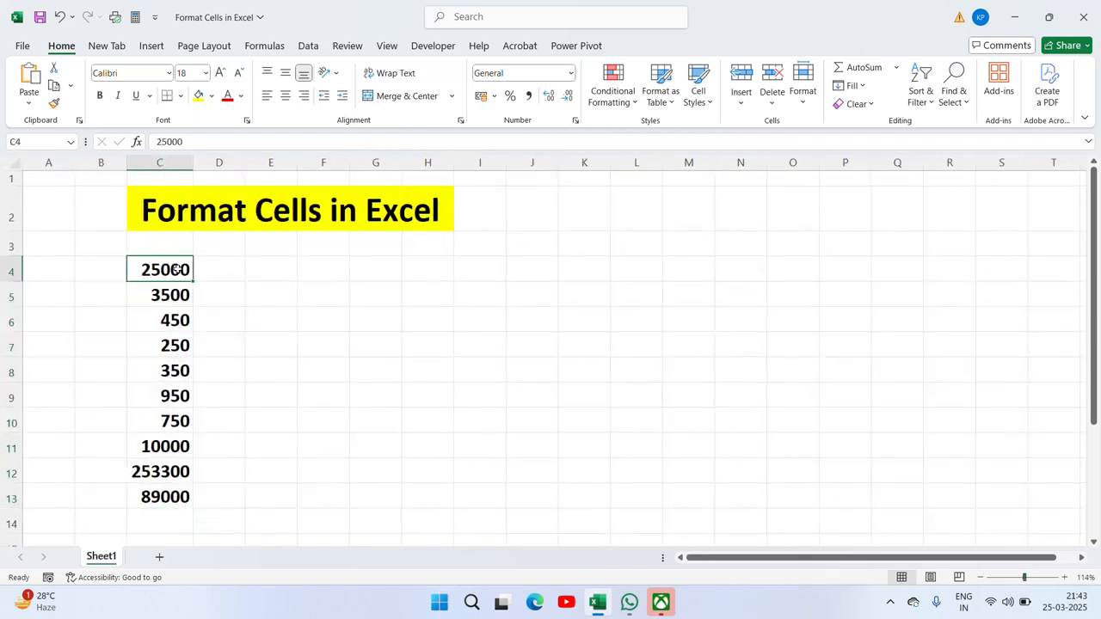
key(ctrl+shift+Down)
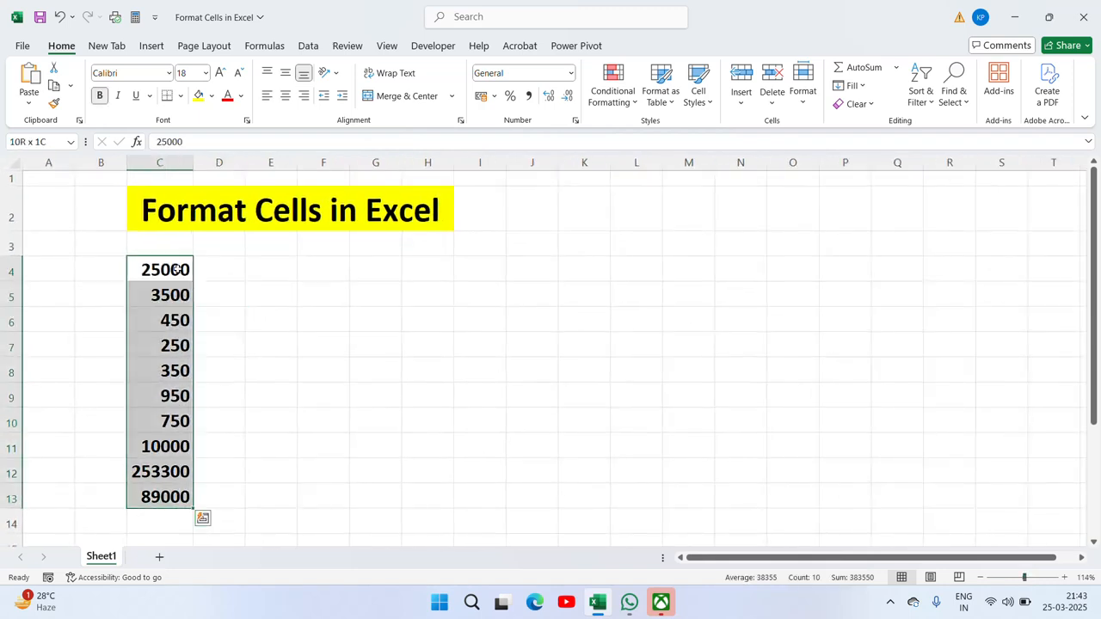
Step: Apply the Number format with 2 decimal places to C4:C13, showing 25000.00
right_click(165, 446)
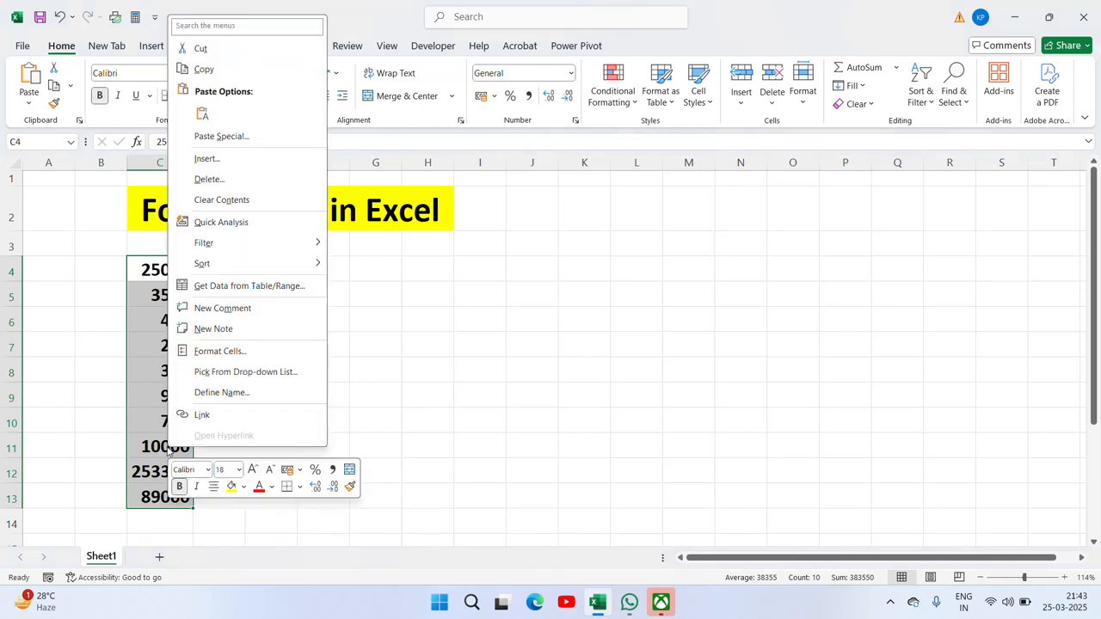
click(219, 350)
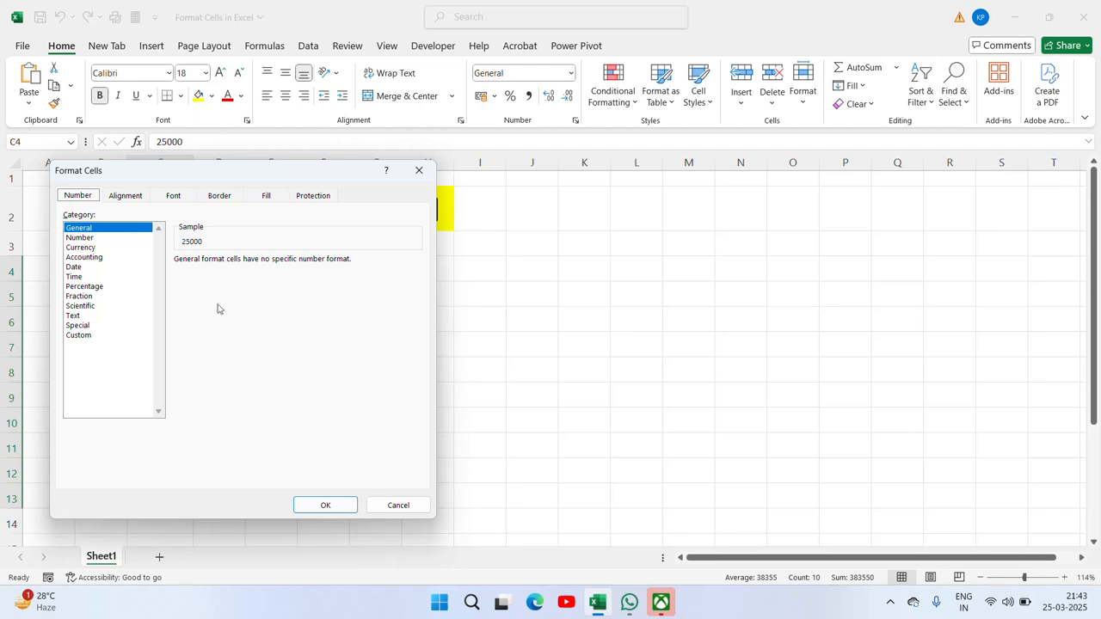
click(419, 170)
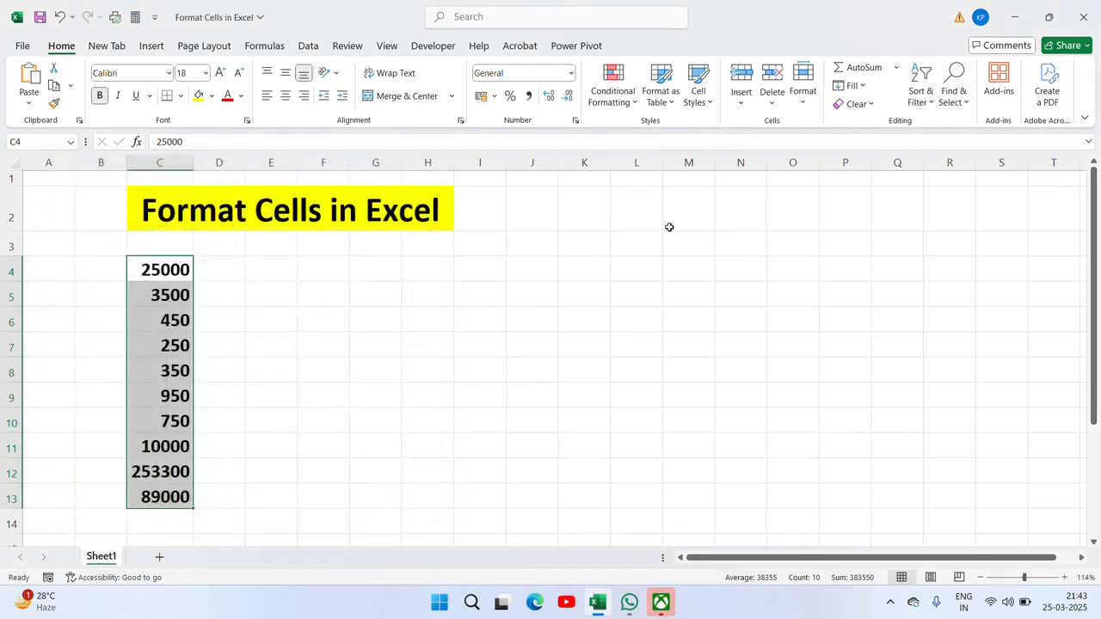
key(ctrl+1)
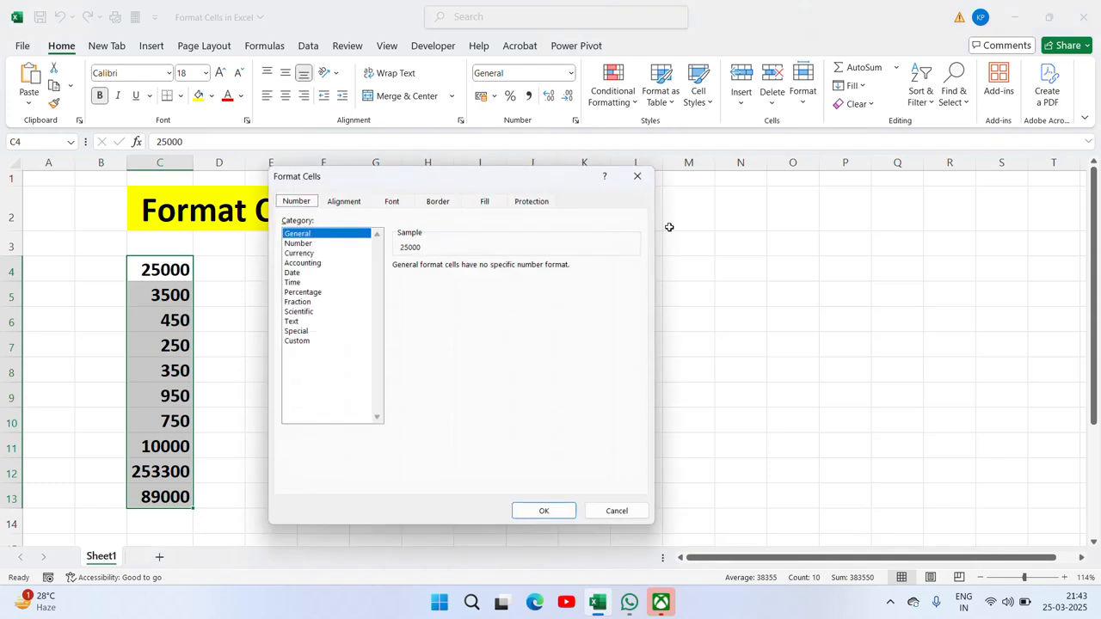
drag(399, 185, 600, 201)
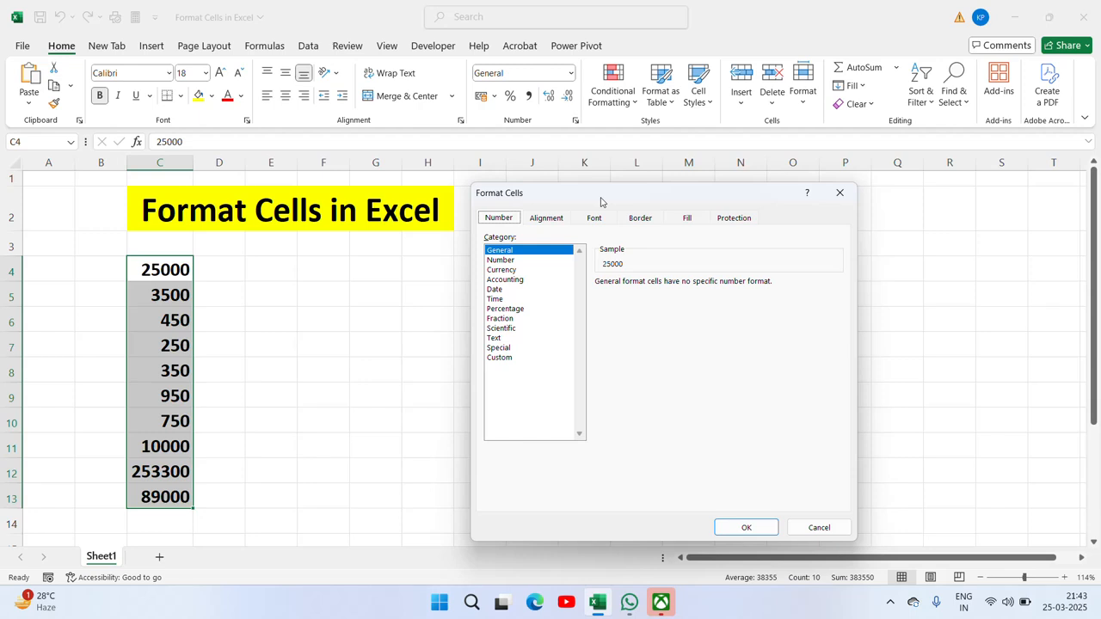
click(506, 262)
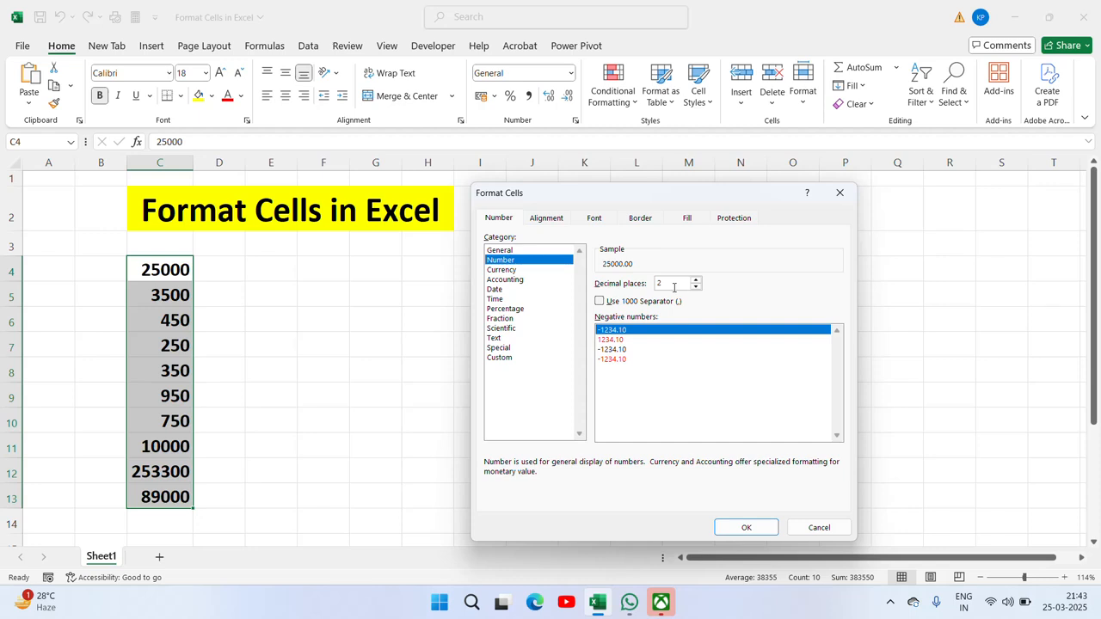
click(745, 528)
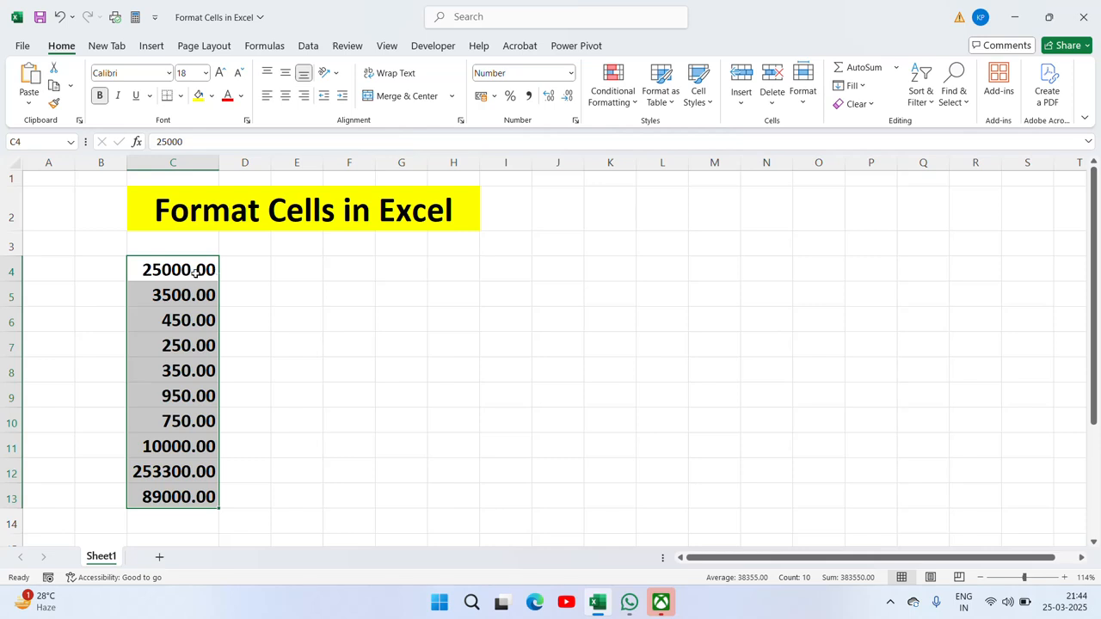
Step: Change C4:C13 to show one decimal place
right_click(155, 499)
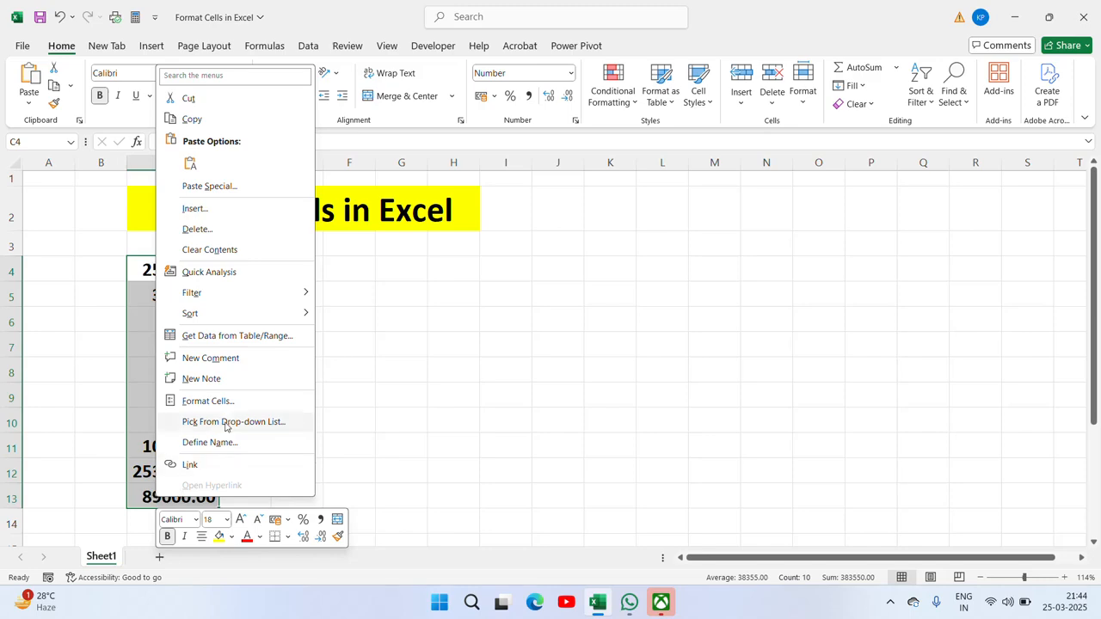
click(209, 400)
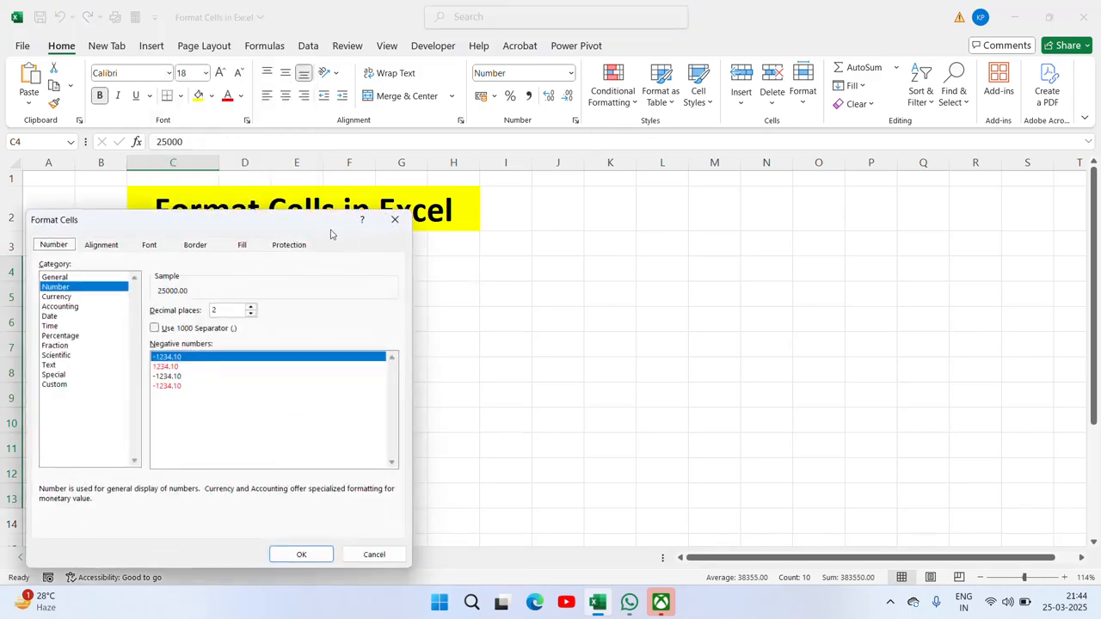
drag(326, 226, 816, 235)
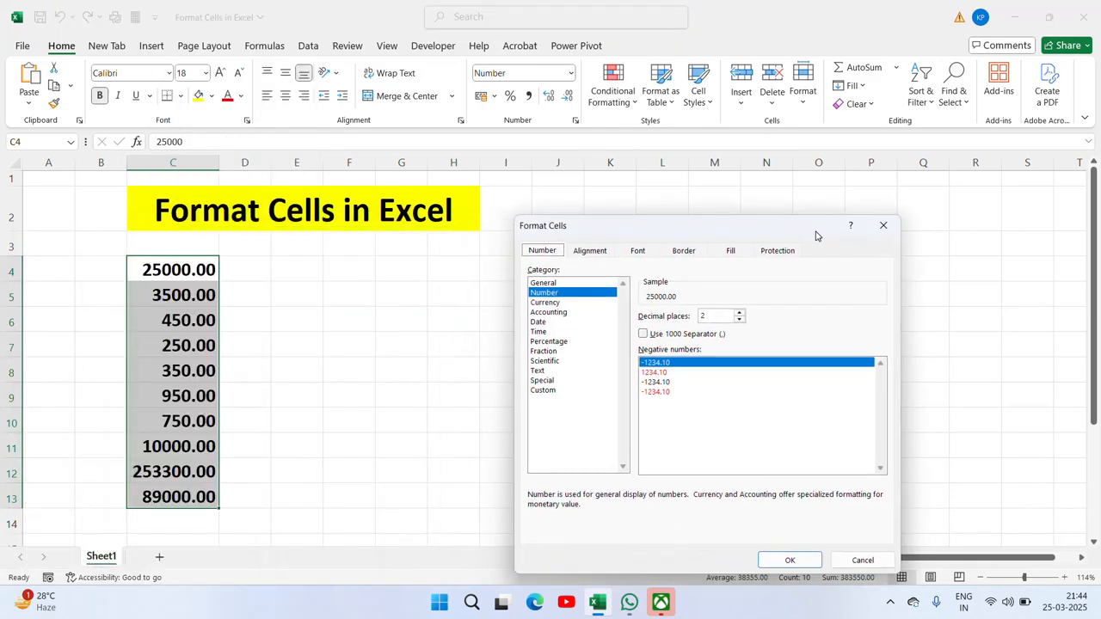
click(712, 316)
key(BackSpace)
text(1)
click(789, 559)
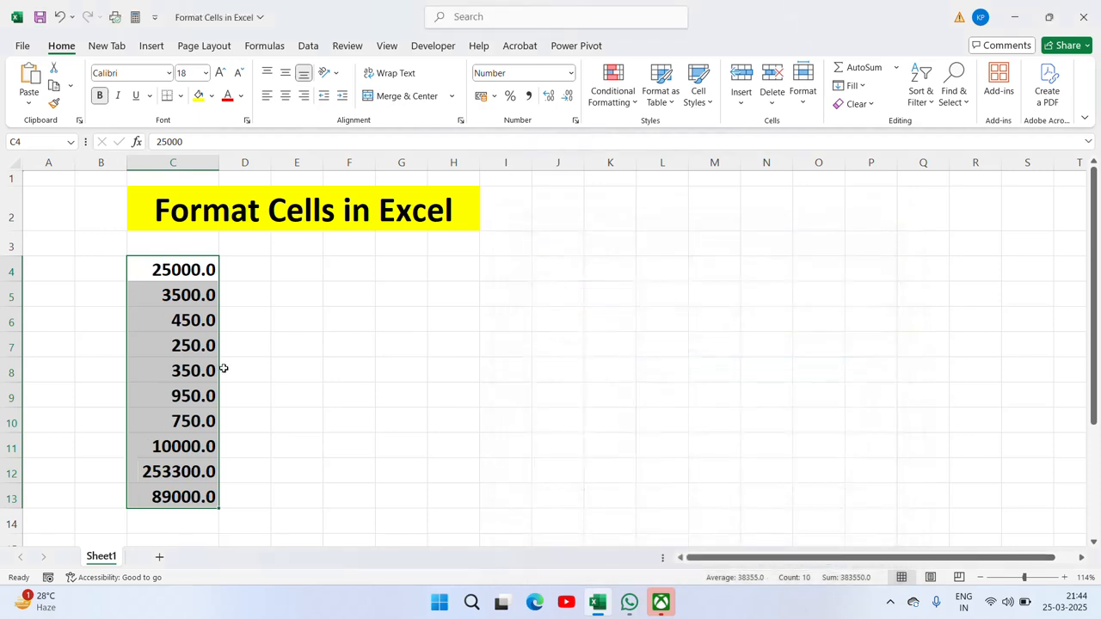
Step: Reformat C4:C13 with zero decimal places, then undo that change
right_click(172, 443)
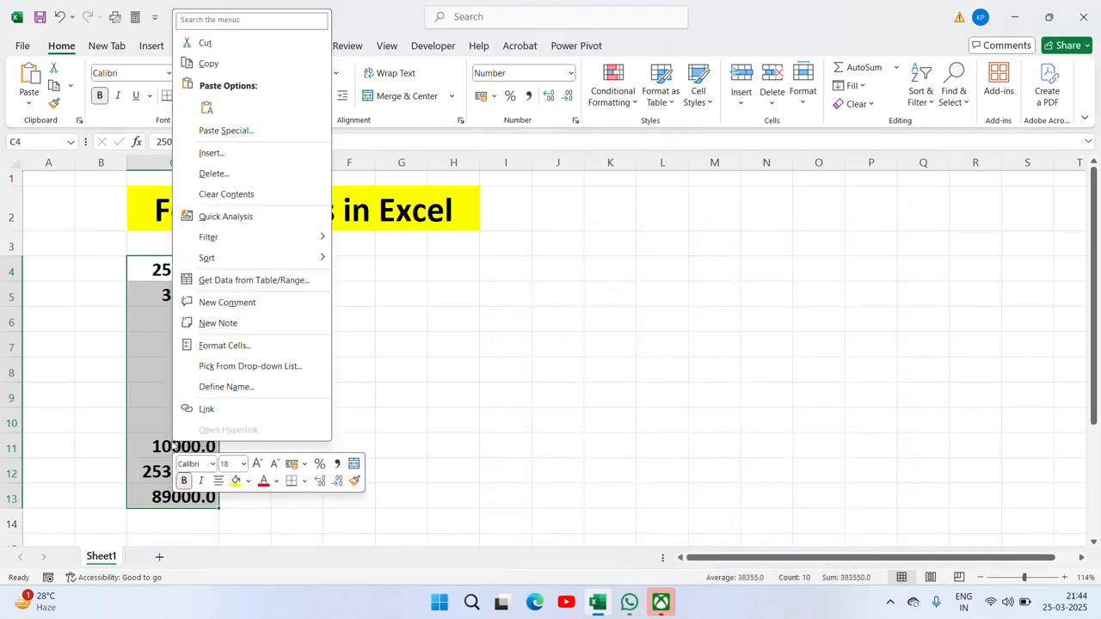
click(266, 347)
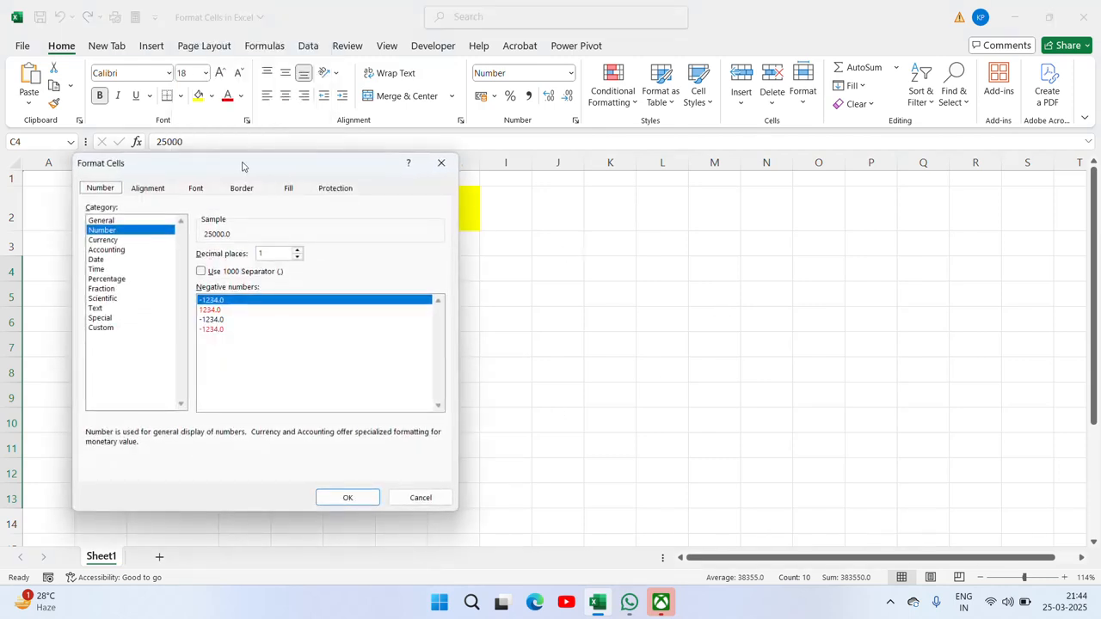
drag(243, 164, 607, 225)
click(641, 311)
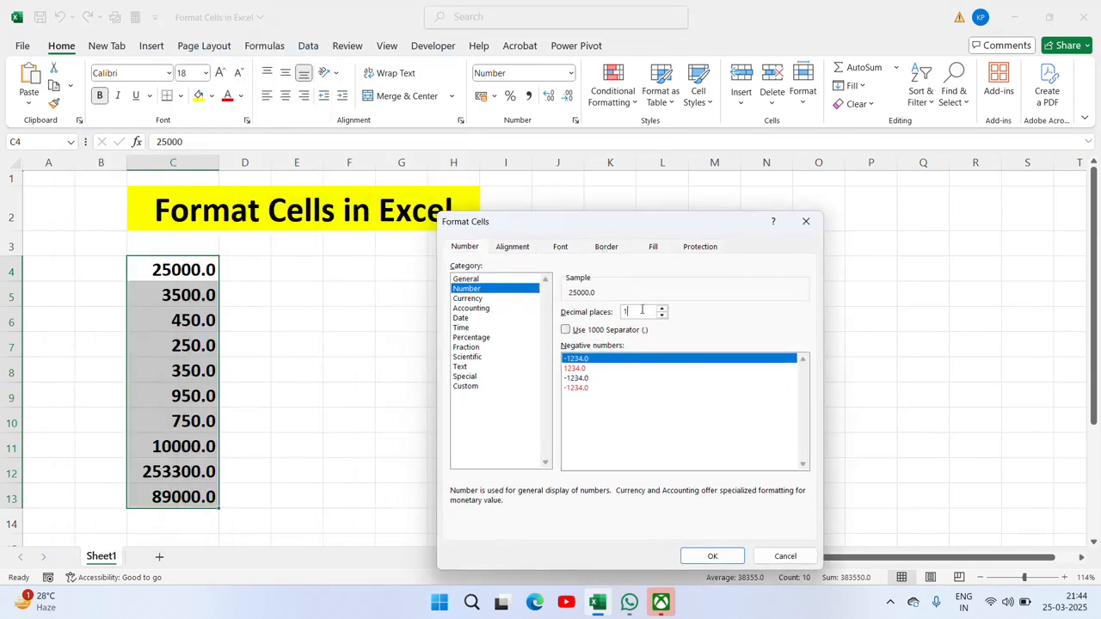
key(BackSpace)
text(0)
click(709, 556)
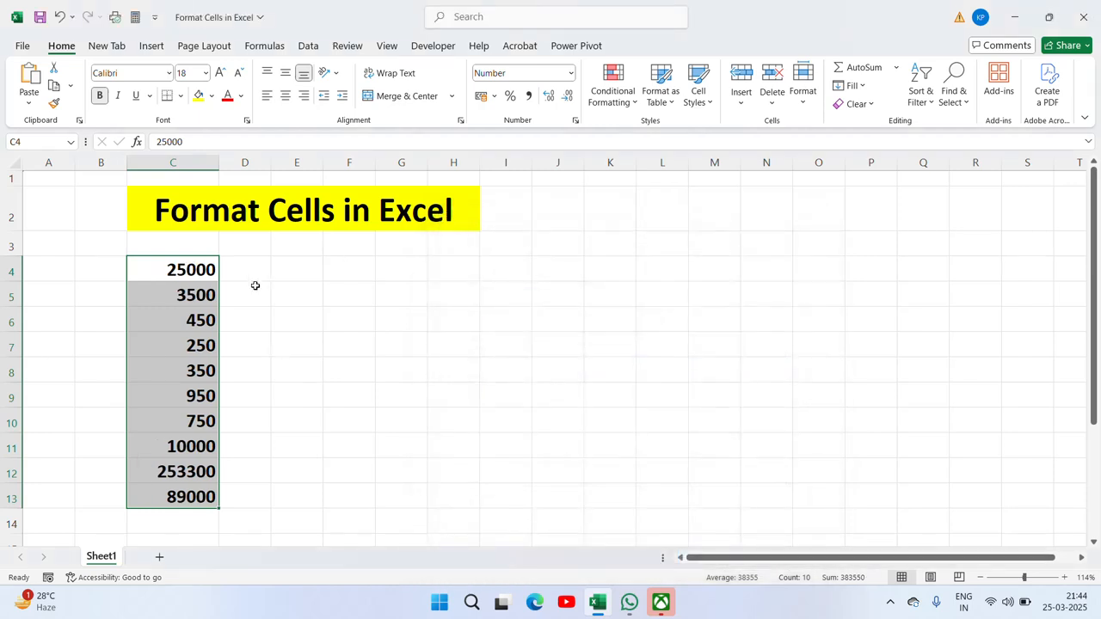
key(ctrl+z)
key(ctrl+z)
key(ctrl+z)
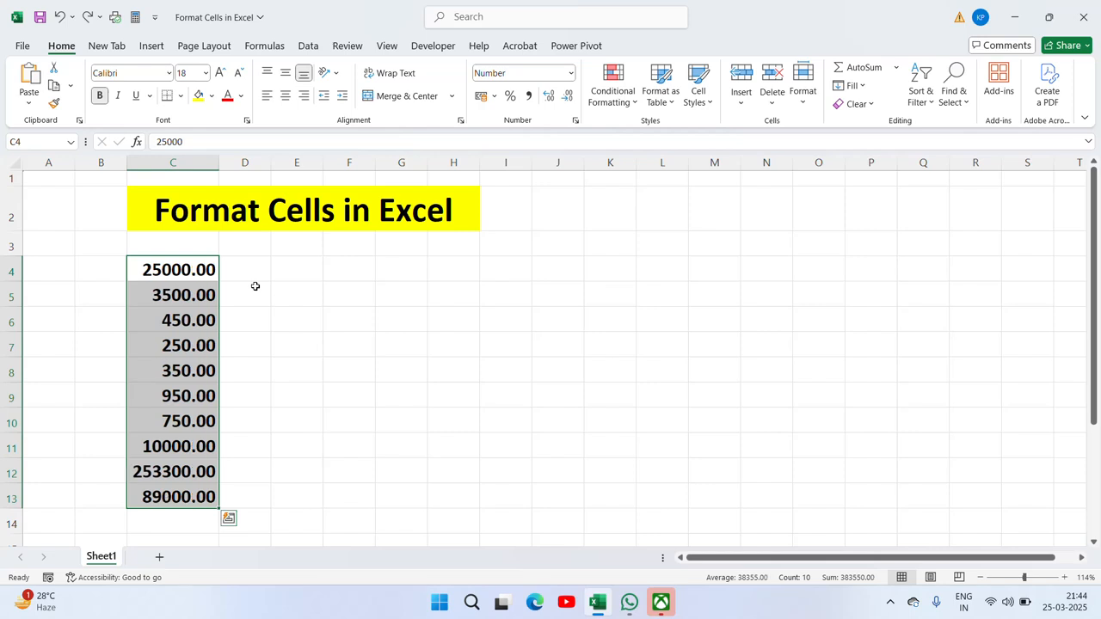
right_click(171, 483)
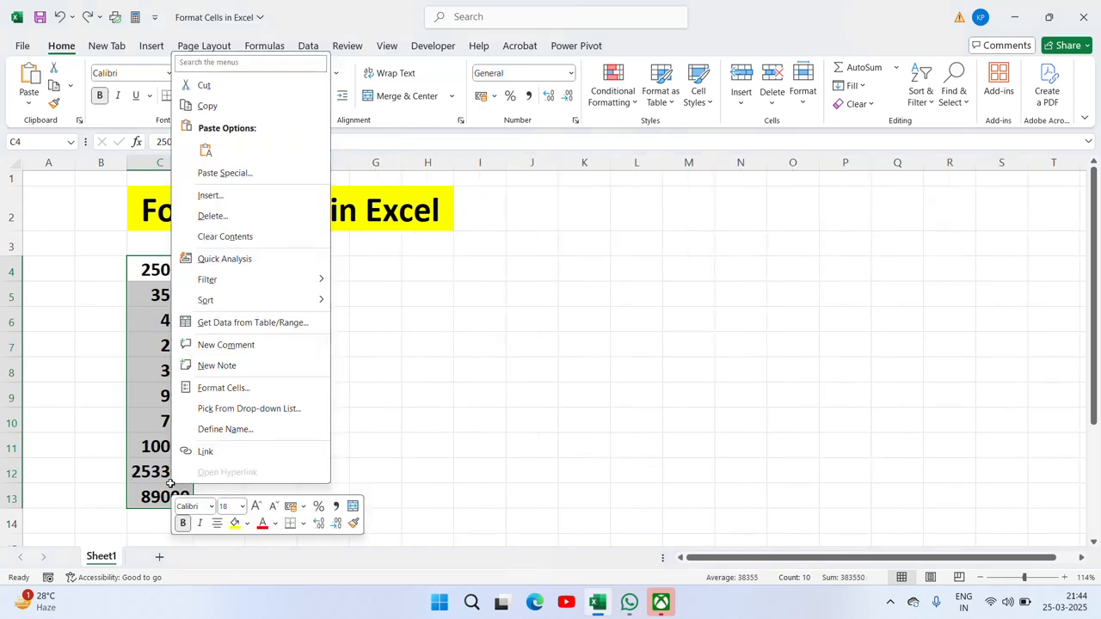
click(238, 389)
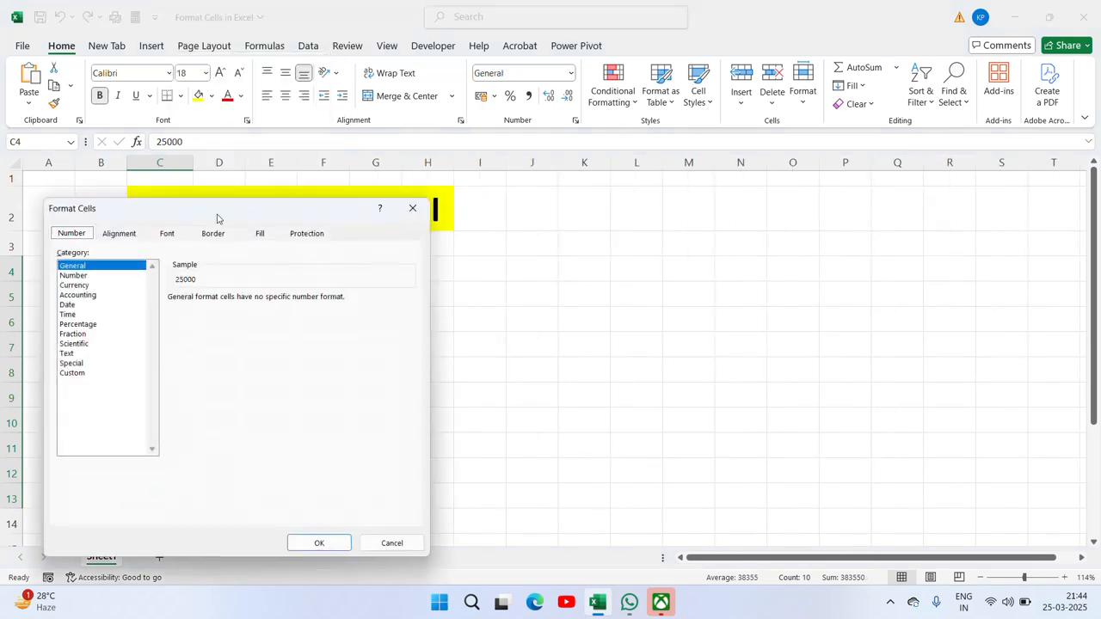
drag(206, 216, 688, 189)
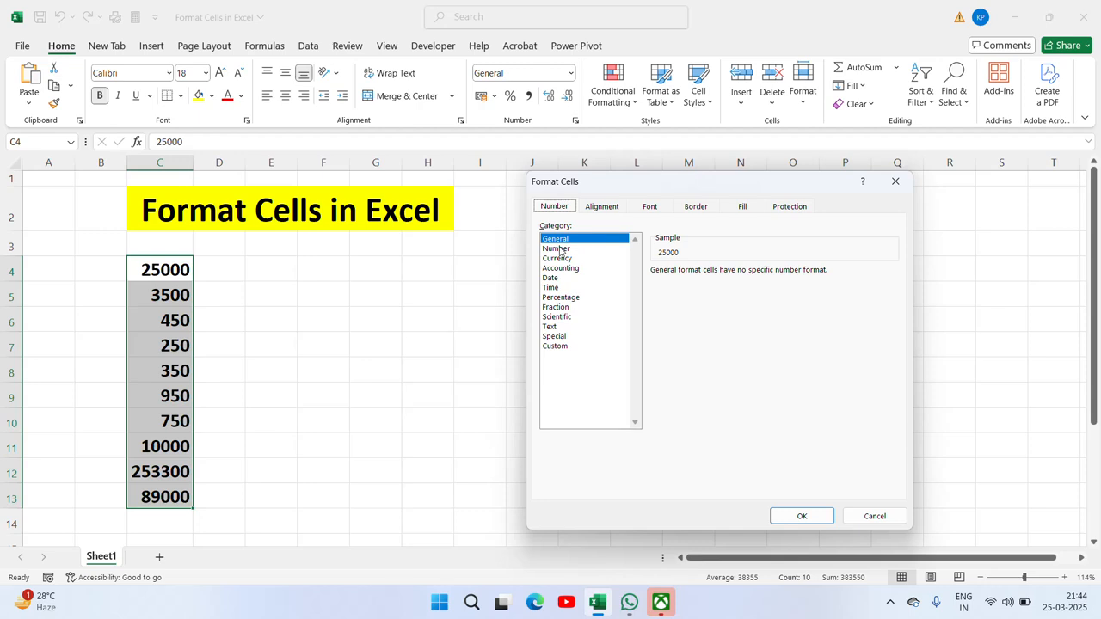
click(559, 250)
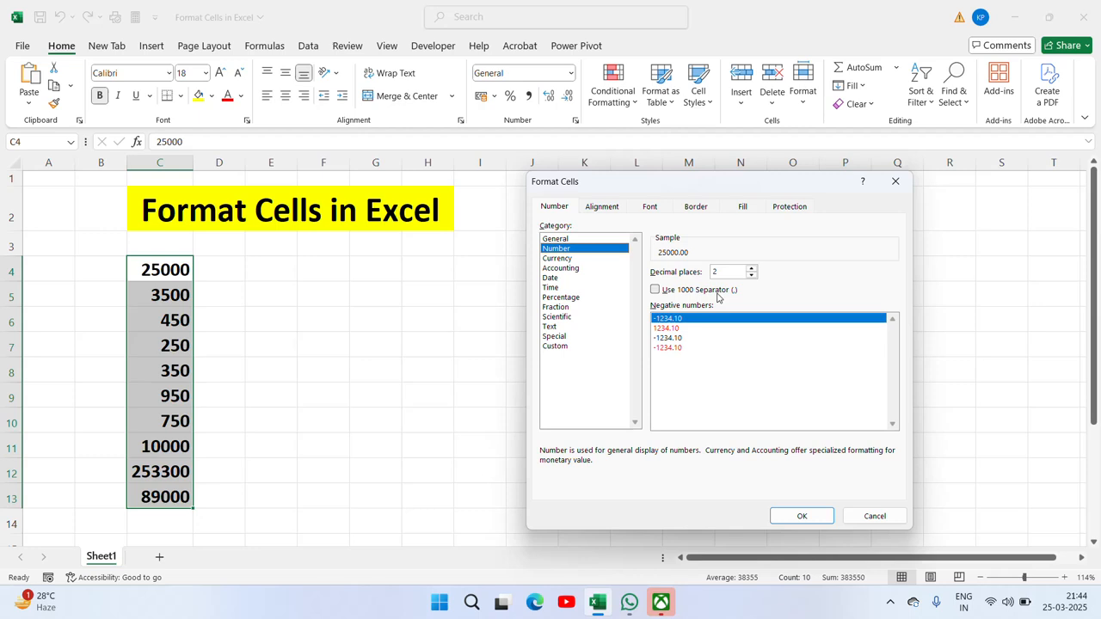
click(656, 292)
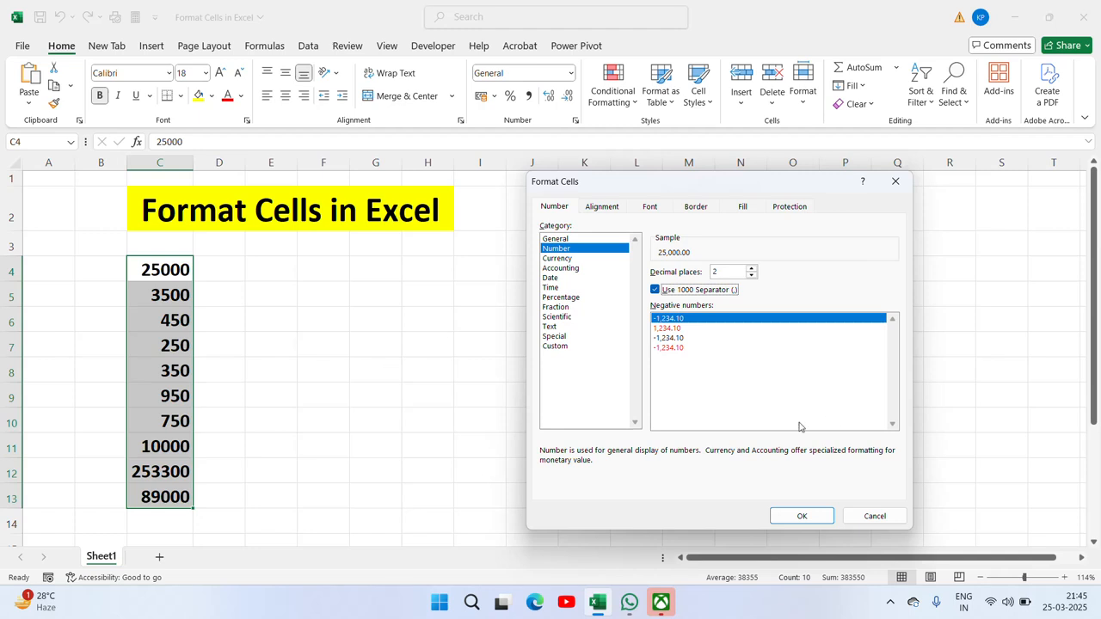
click(798, 516)
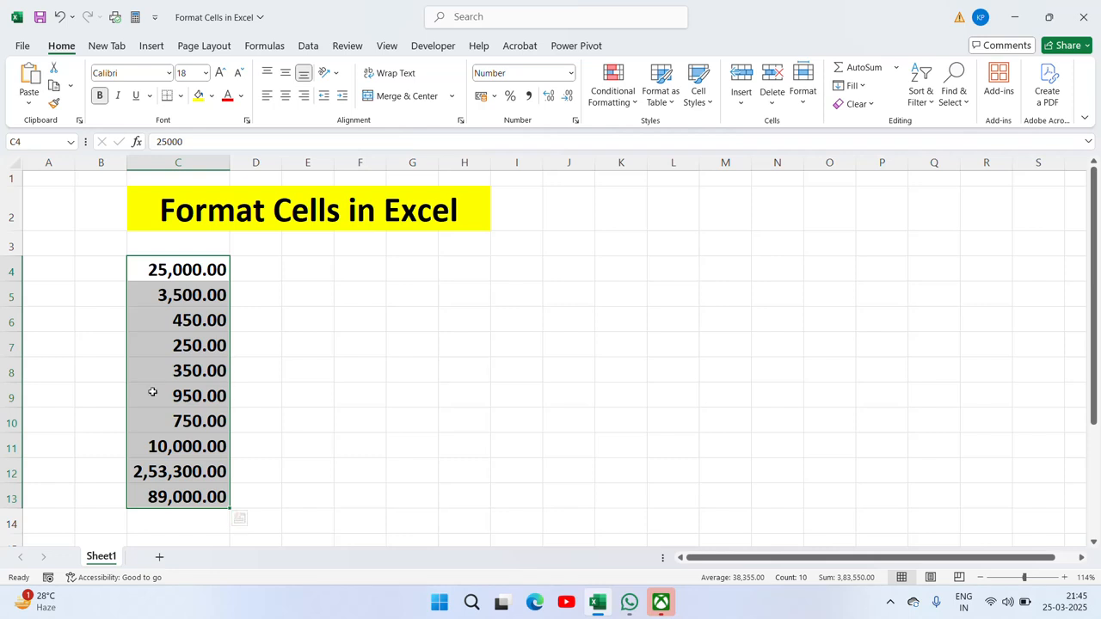
key(ctrl+shift+asciitilde)
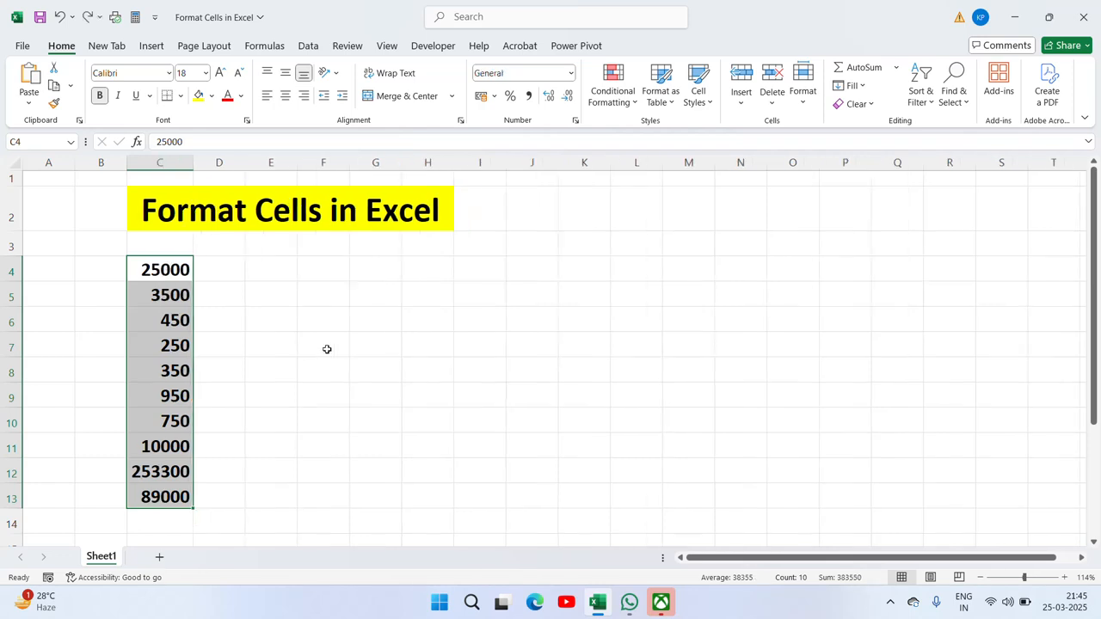
right_click(176, 462)
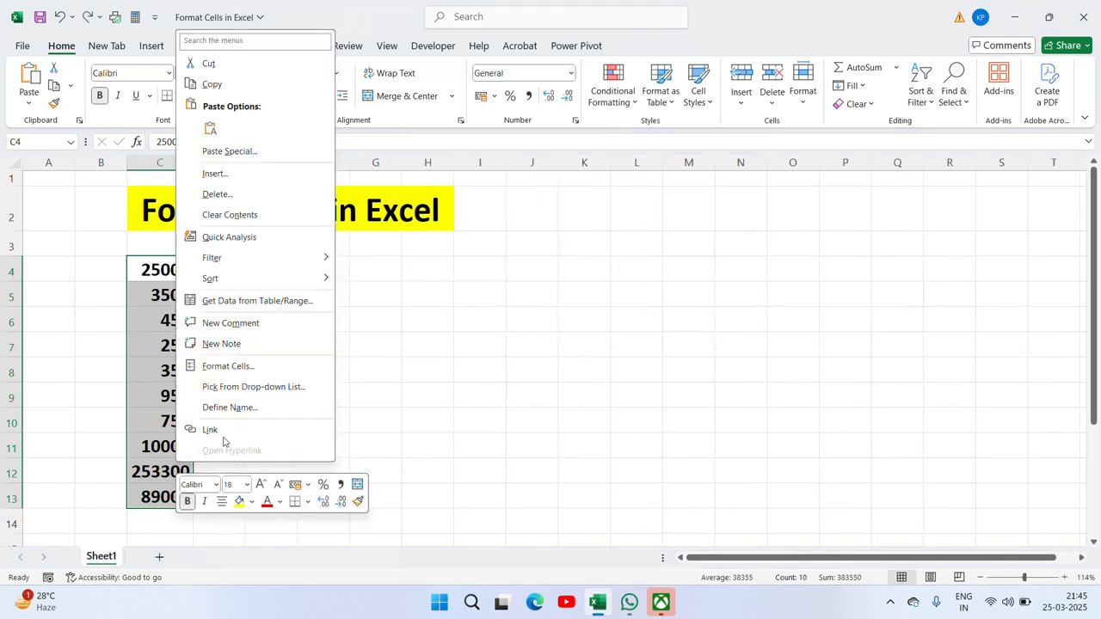
click(251, 370)
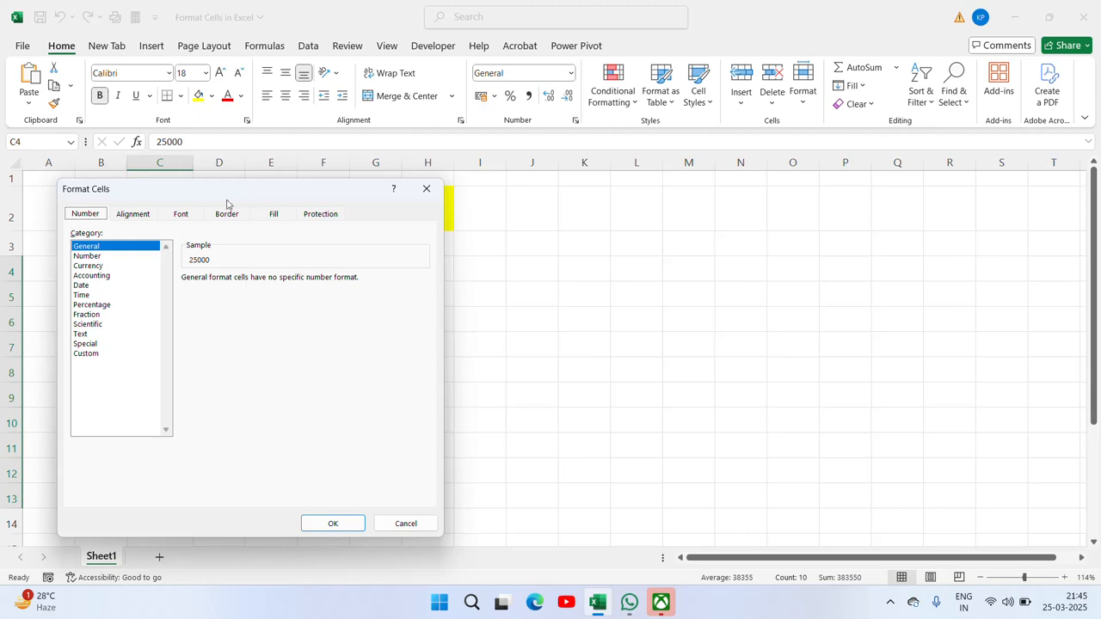
drag(228, 203, 516, 181)
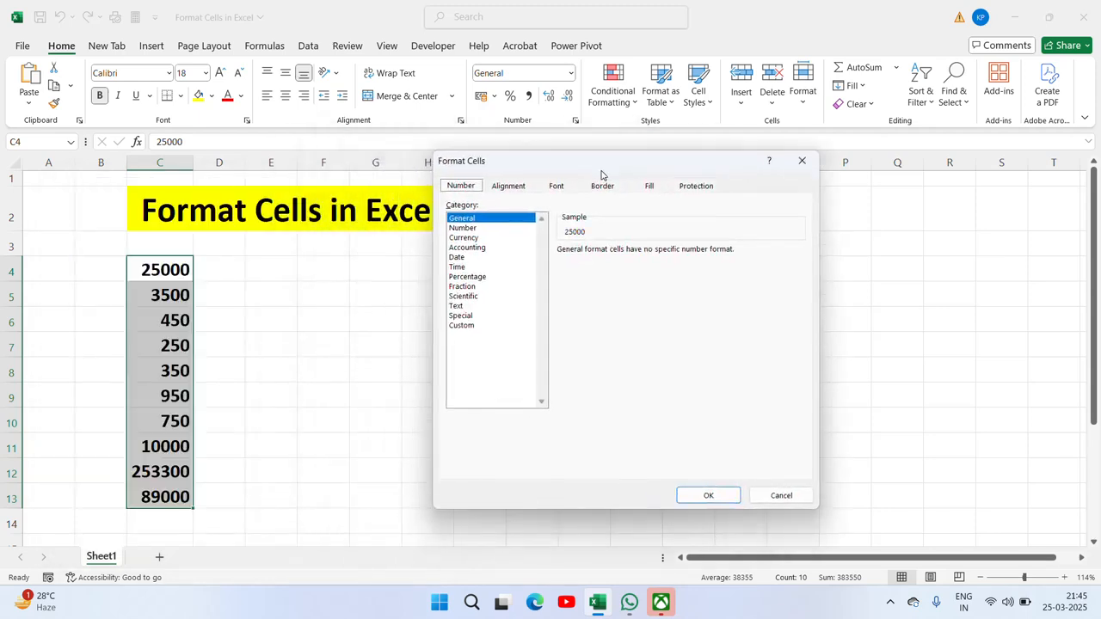
click(468, 228)
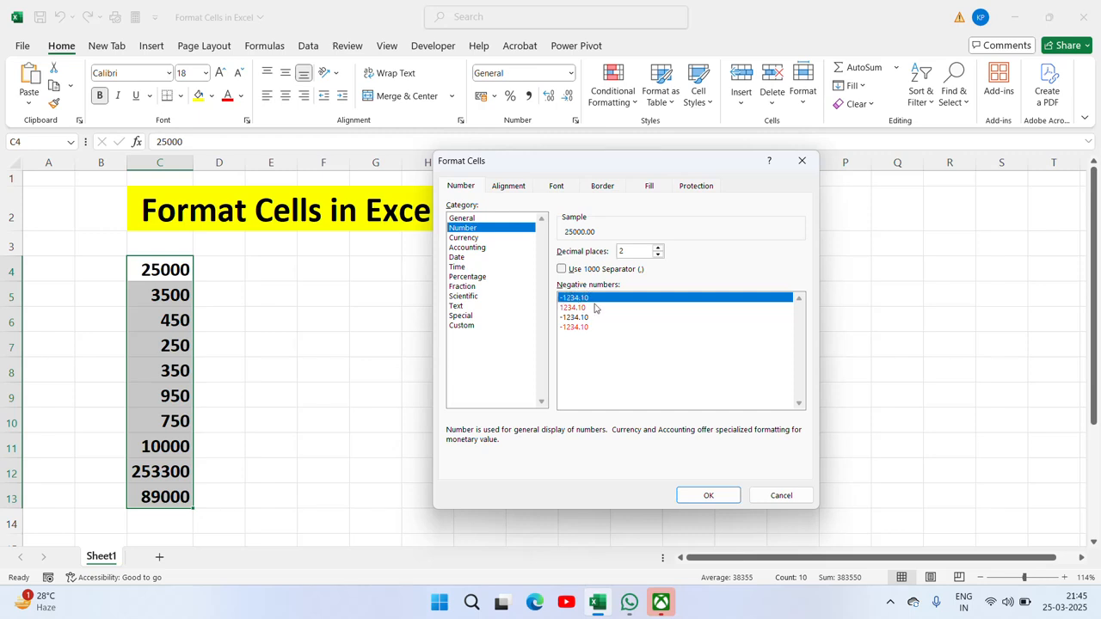
click(577, 308)
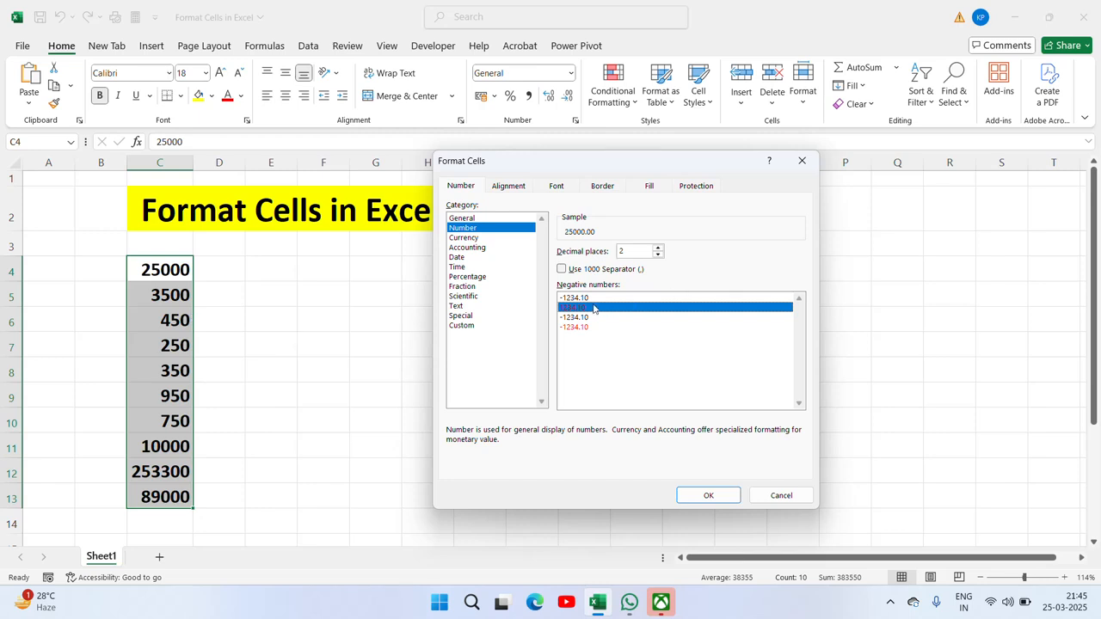
key(Escape)
click(432, 272)
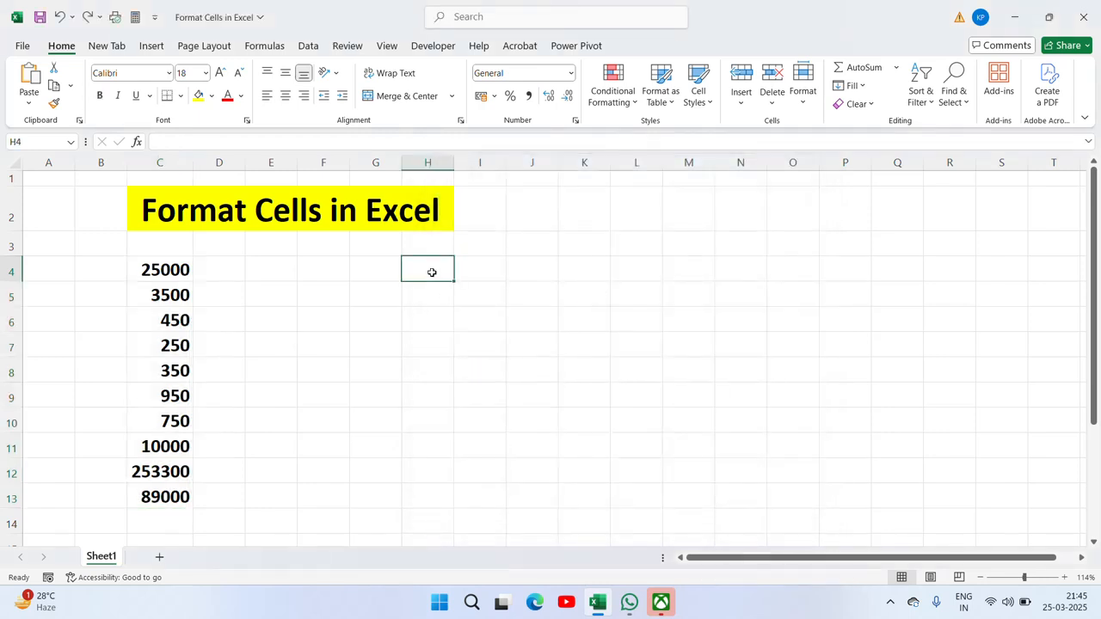
Step: Enter -350, -450, 500, -950 and -250 into H4:H8 and select that range
text(-350)
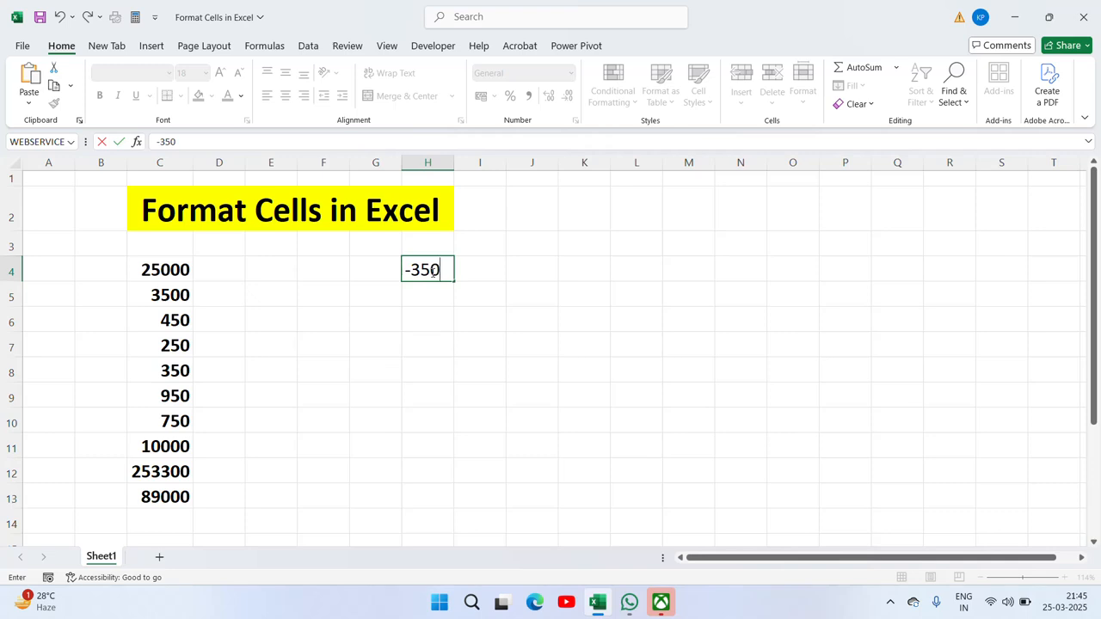
key(Return)
text(-450)
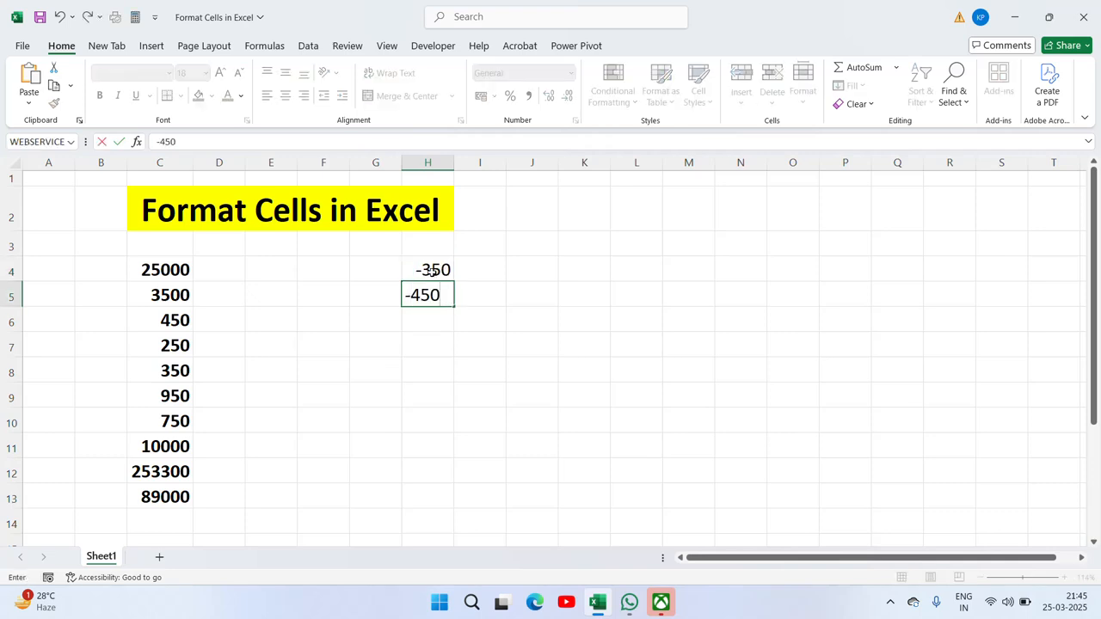
key(Return)
text(500)
key(Return)
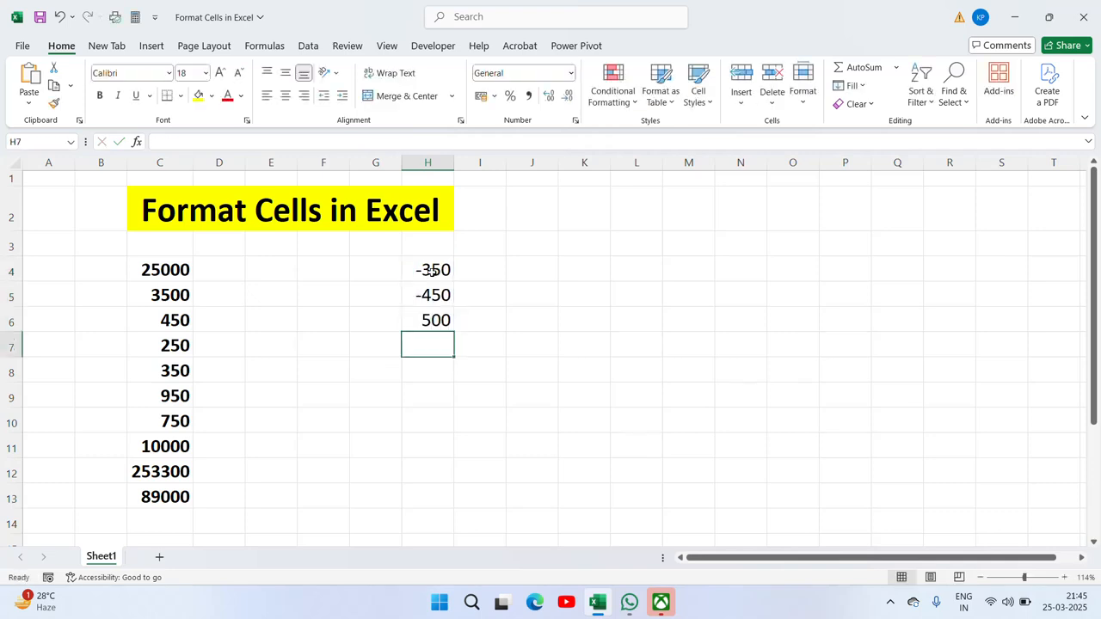
text(-950)
key(Return)
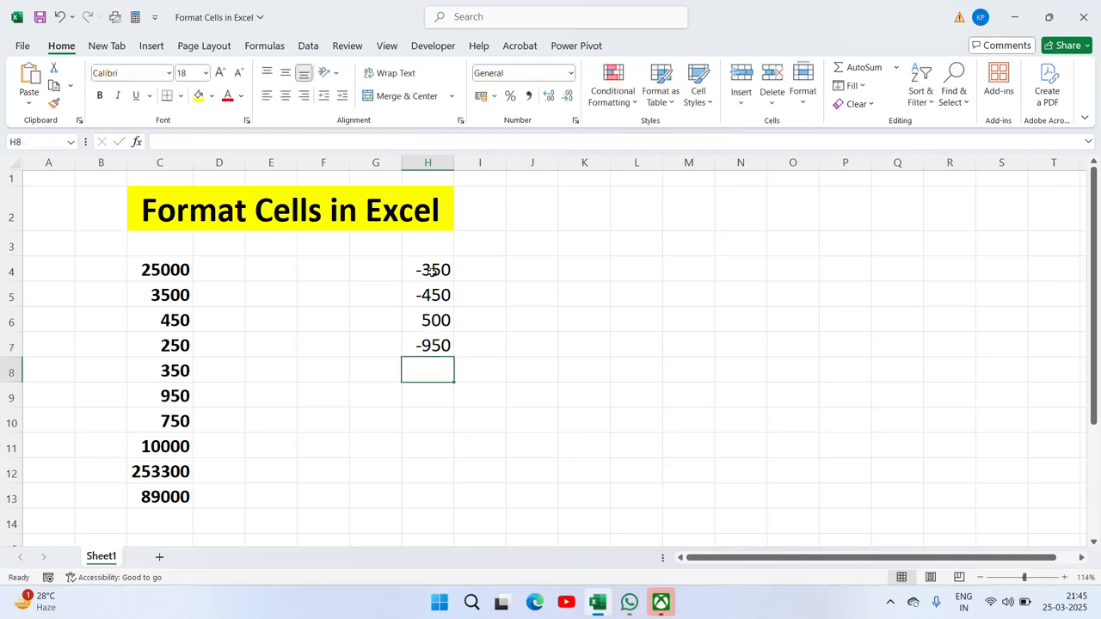
text(-250)
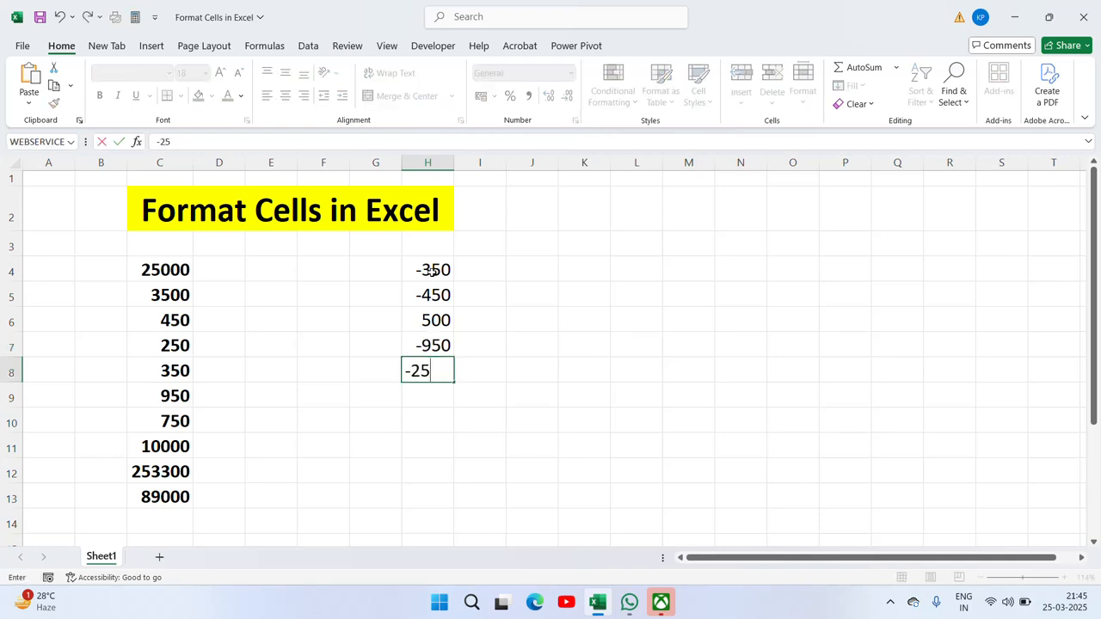
key(Return)
key(Up)
key(Up)
key(Up)
key(Up)
key(Up)
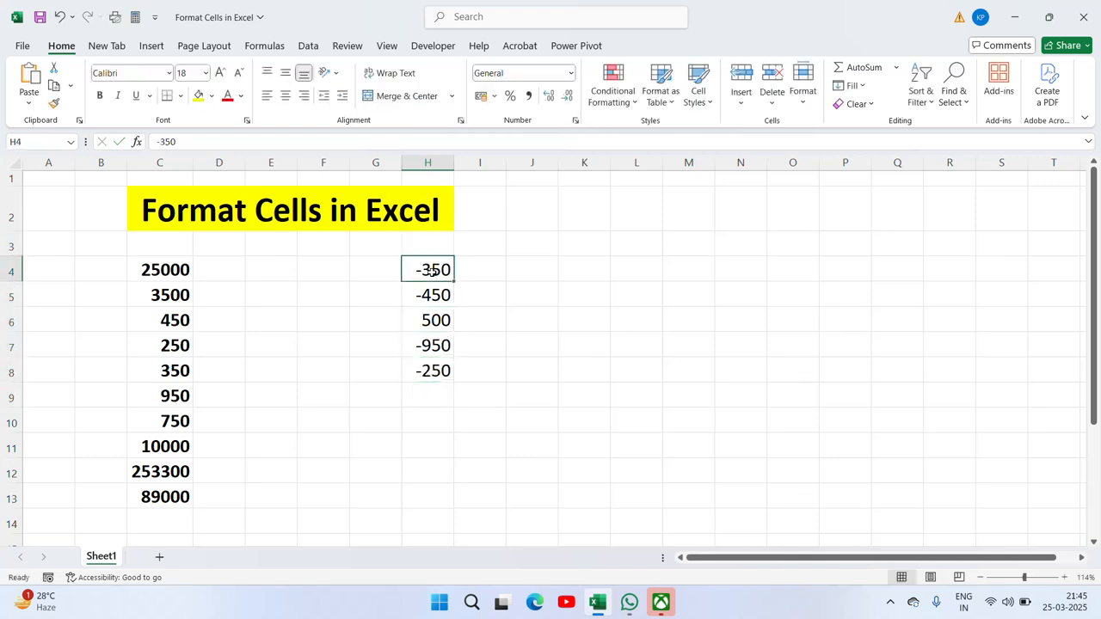
key(ctrl+shift+Down)
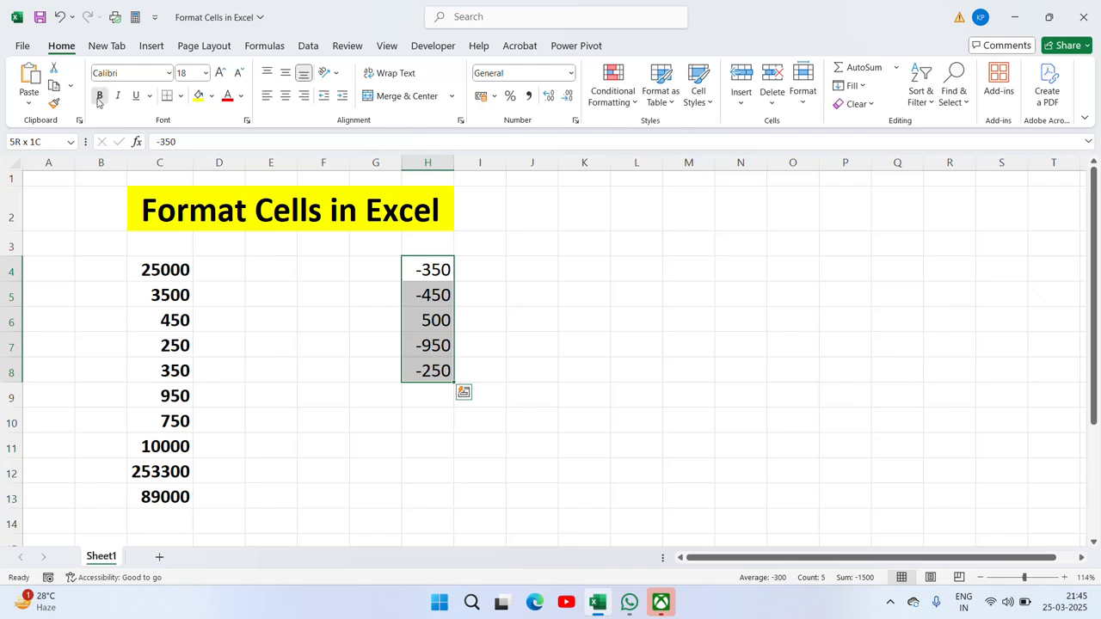
Step: Bold H4:H8 and give it the Number format with 2 decimals, e.g. -350.00
click(99, 96)
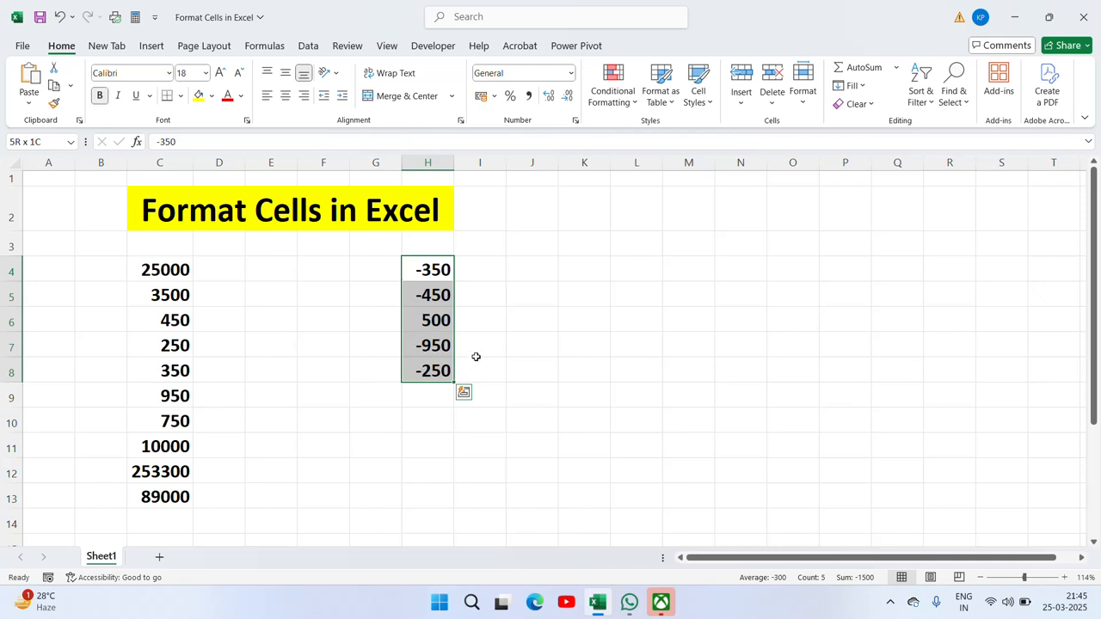
right_click(418, 357)
click(470, 487)
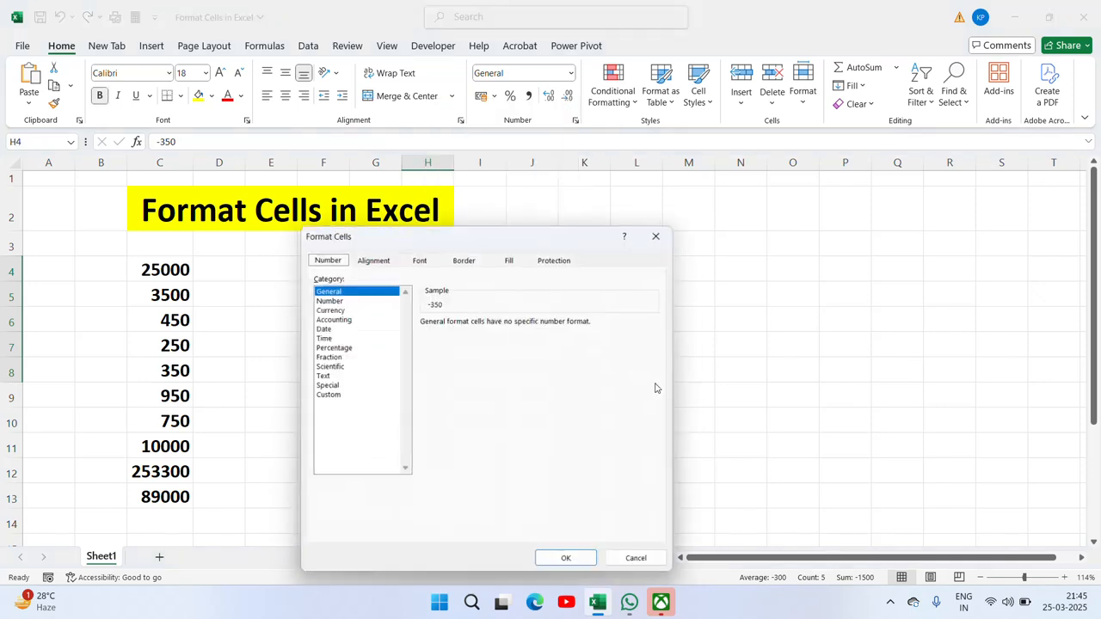
drag(458, 246, 710, 223)
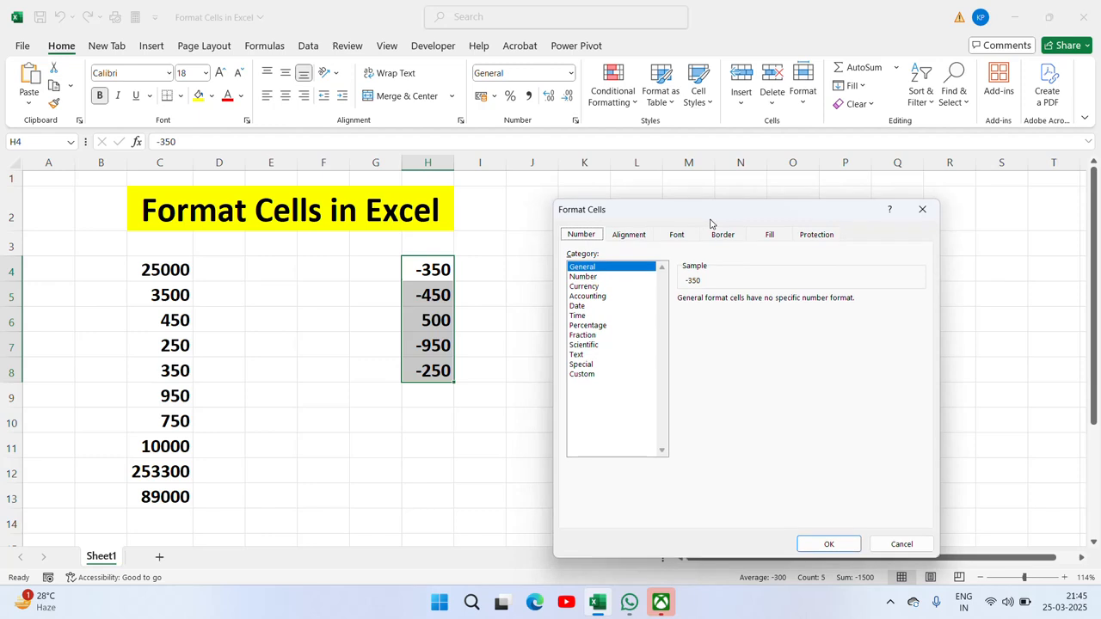
click(594, 278)
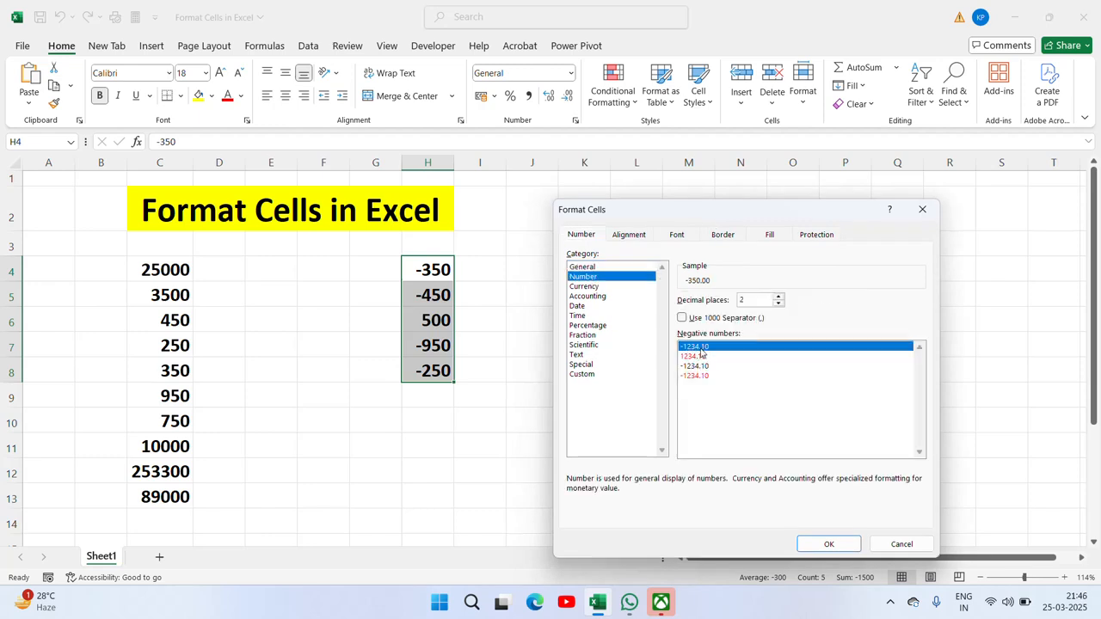
click(829, 543)
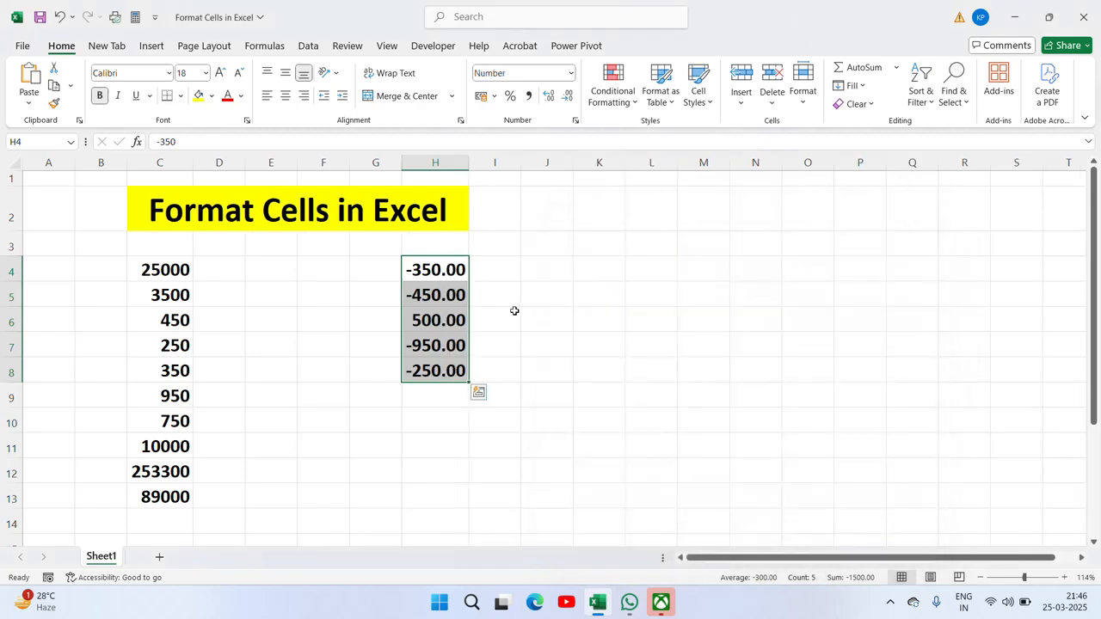
right_click(446, 339)
Step: Format H4:H8 with 0 decimals and red negatives shown without minus signs
click(485, 487)
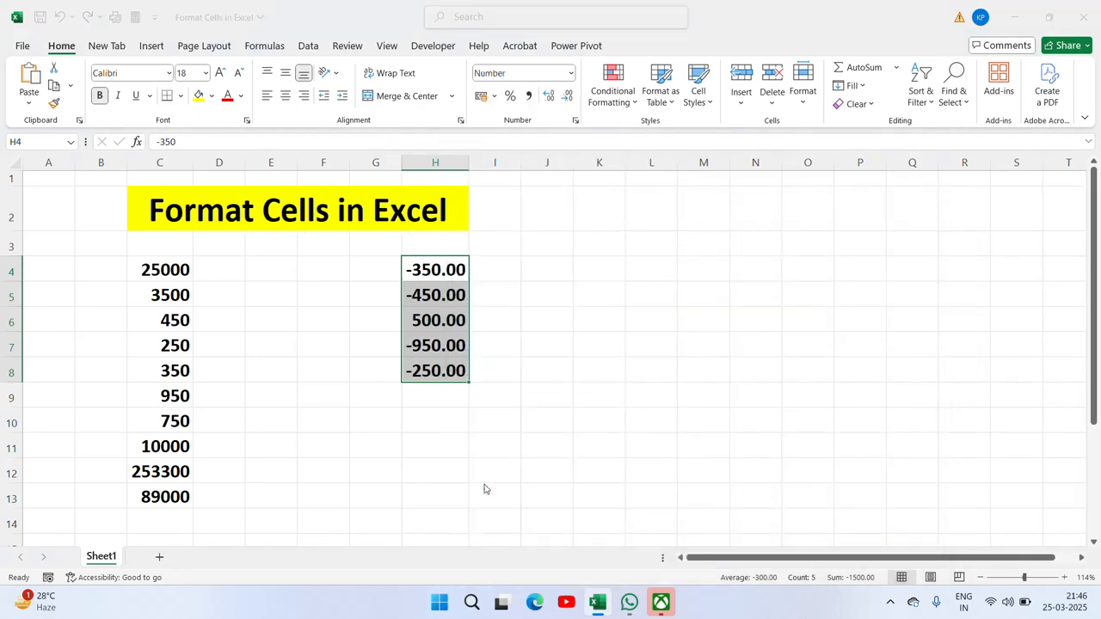
drag(483, 244, 696, 223)
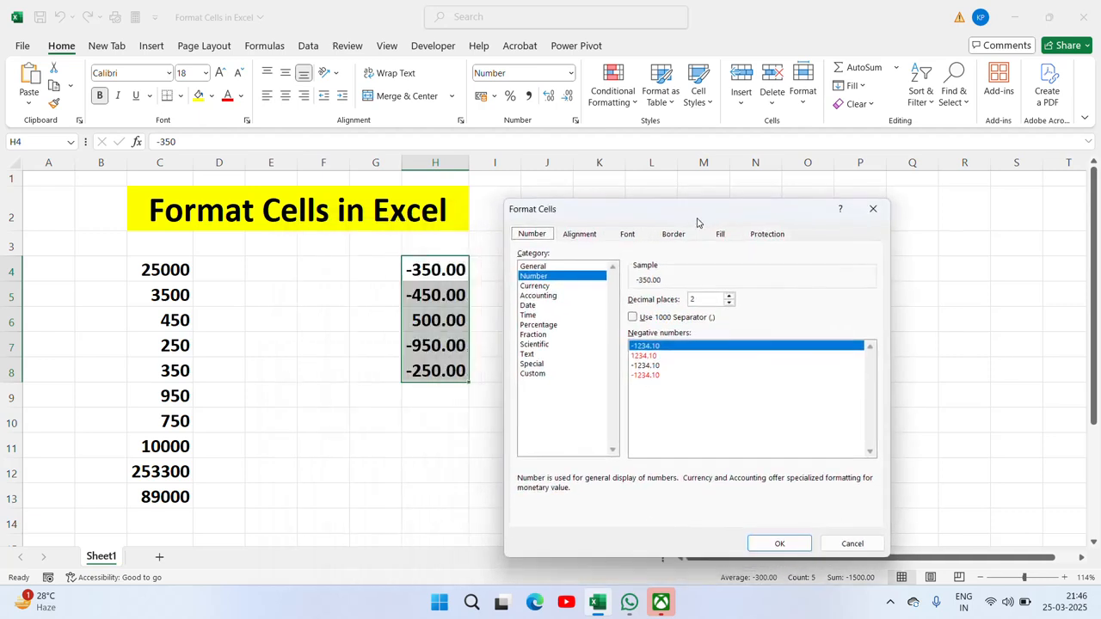
click(705, 300)
key(BackSpace)
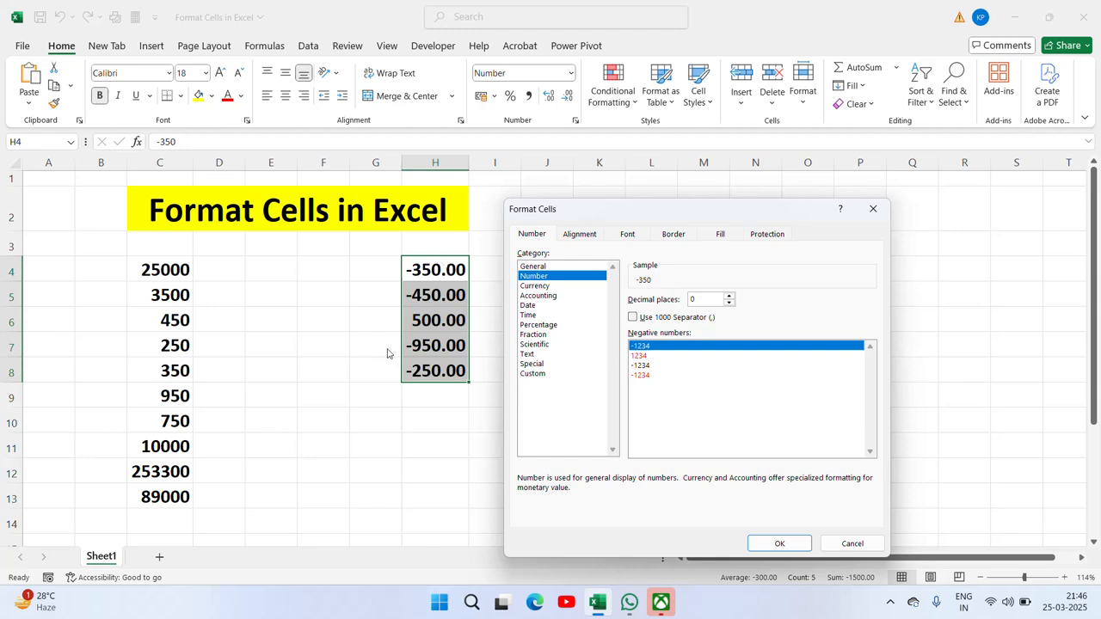
click(639, 357)
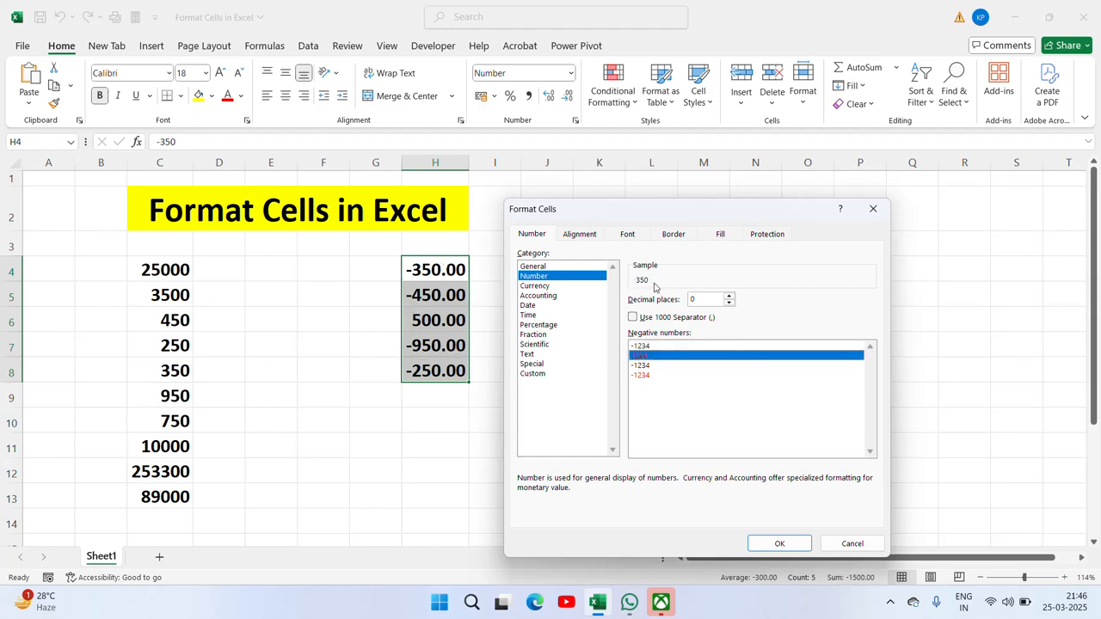
click(777, 542)
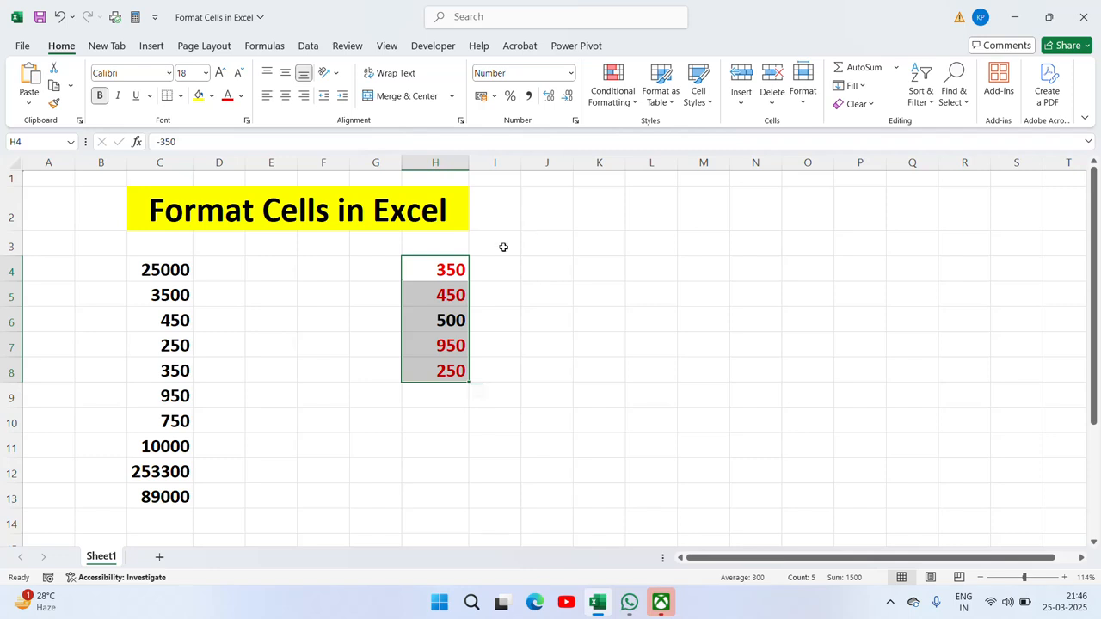
Step: Apply the black -1234 negative format with minus signs to H4:H8
right_click(425, 328)
click(492, 488)
drag(514, 233, 825, 163)
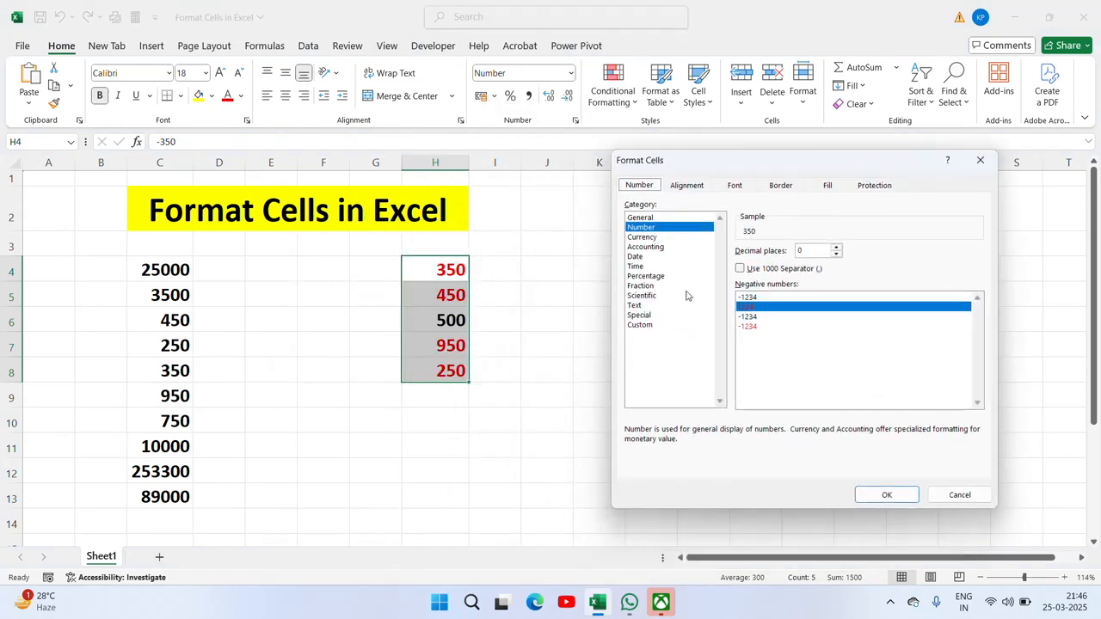
click(748, 317)
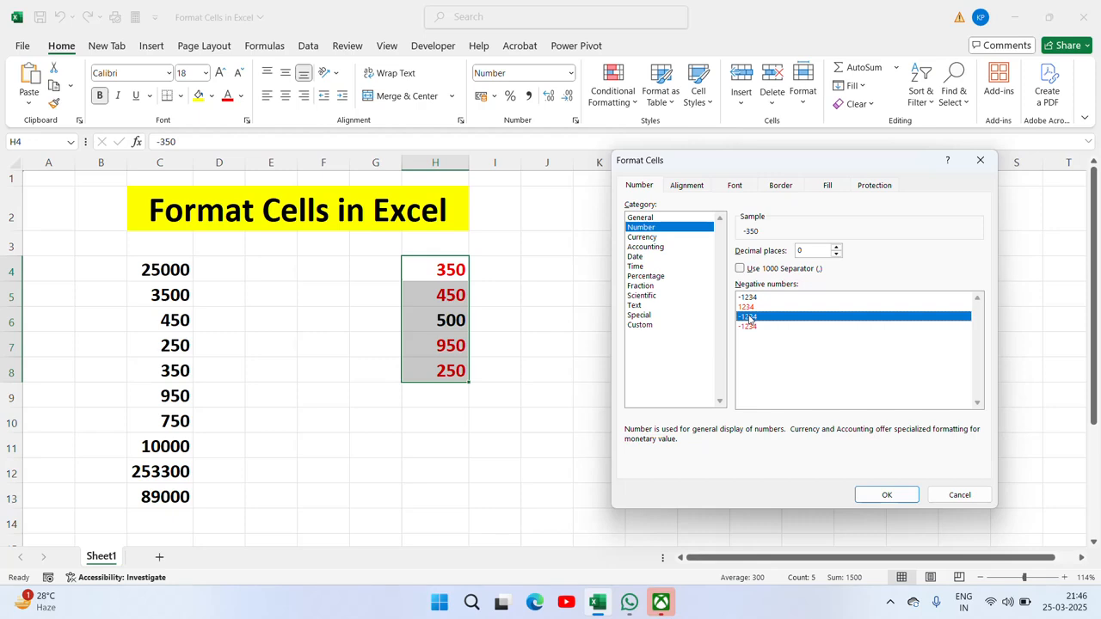
click(900, 496)
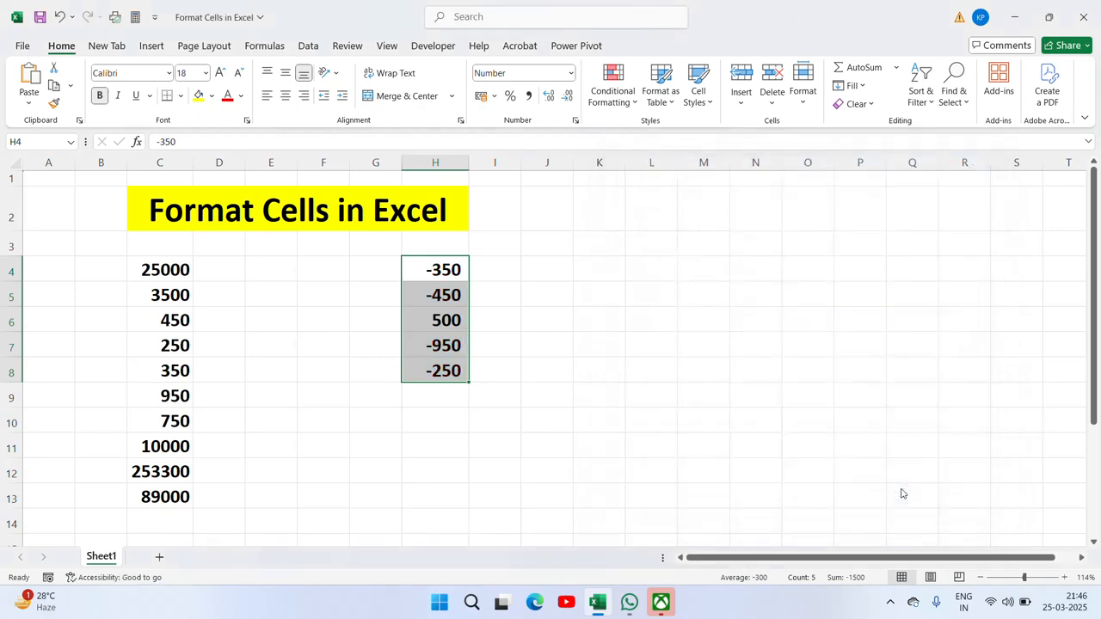
Step: Switch H4:H8 to the red -1234 negative format, then recheck the settings unchanged
right_click(451, 335)
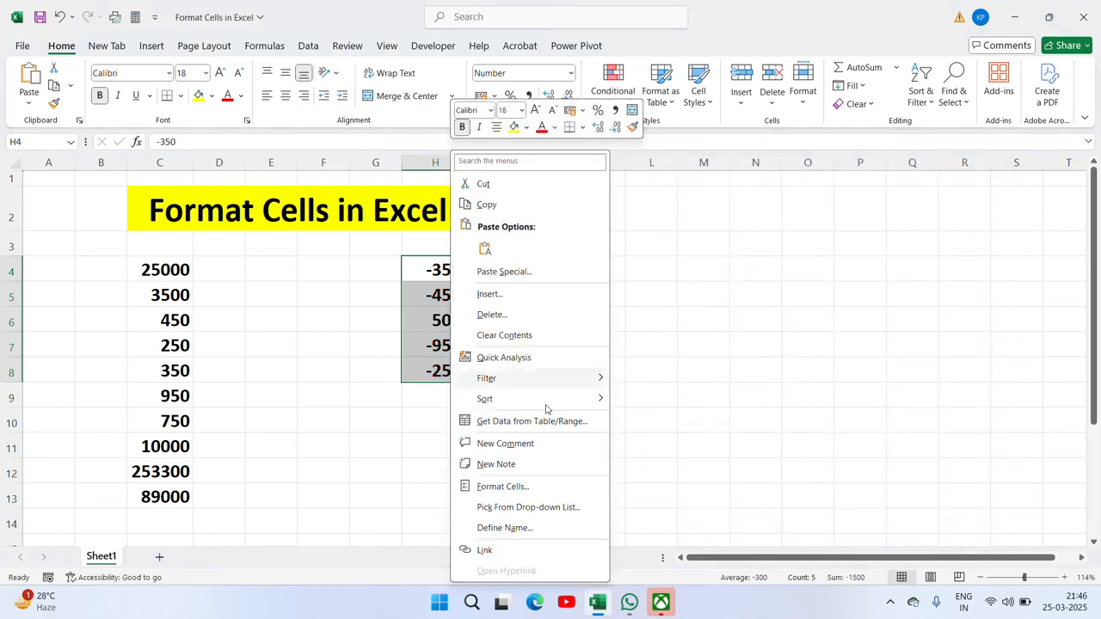
click(488, 487)
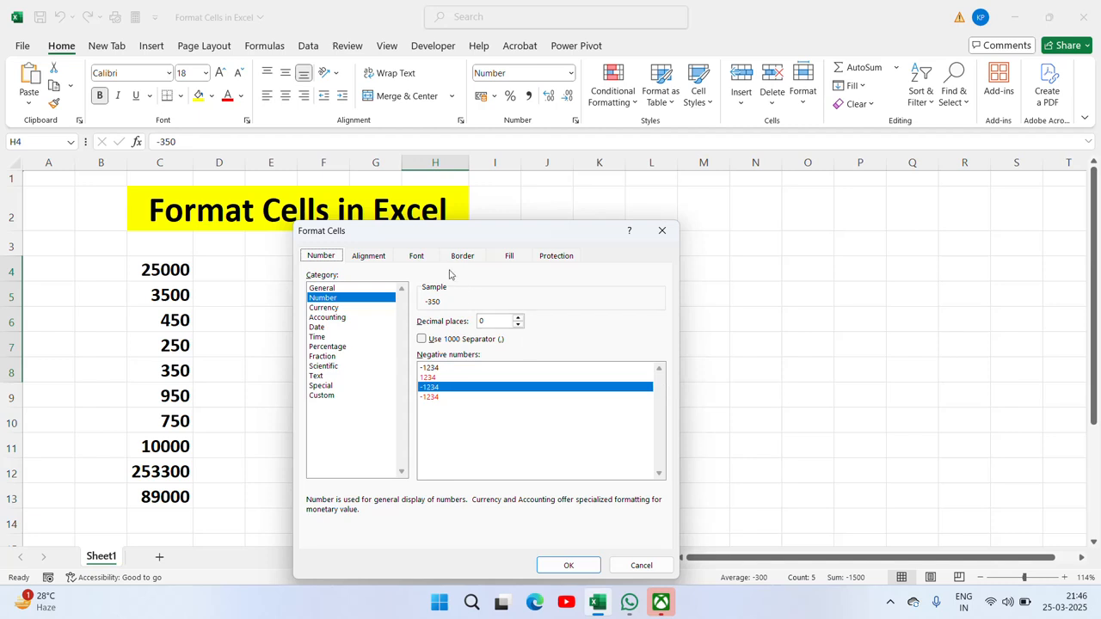
drag(447, 238, 718, 191)
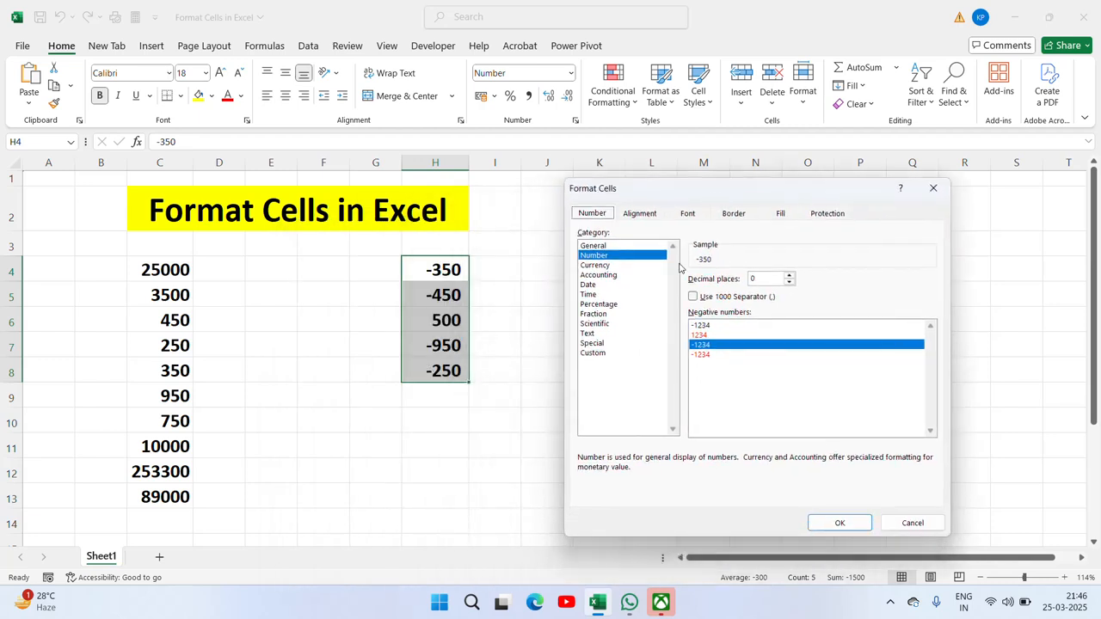
click(705, 353)
click(703, 338)
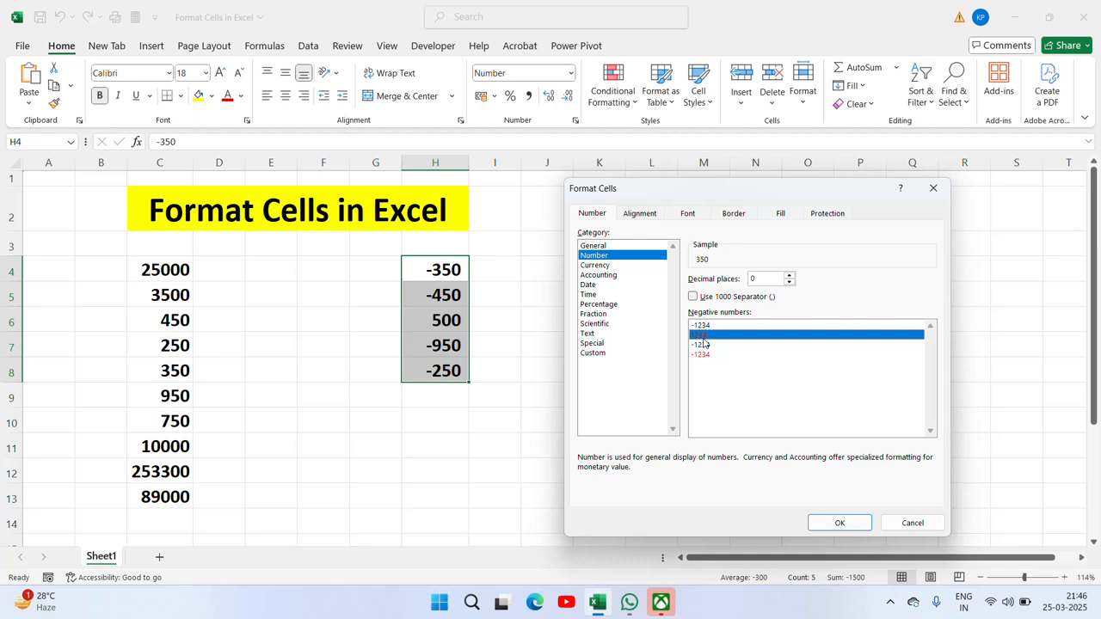
click(703, 355)
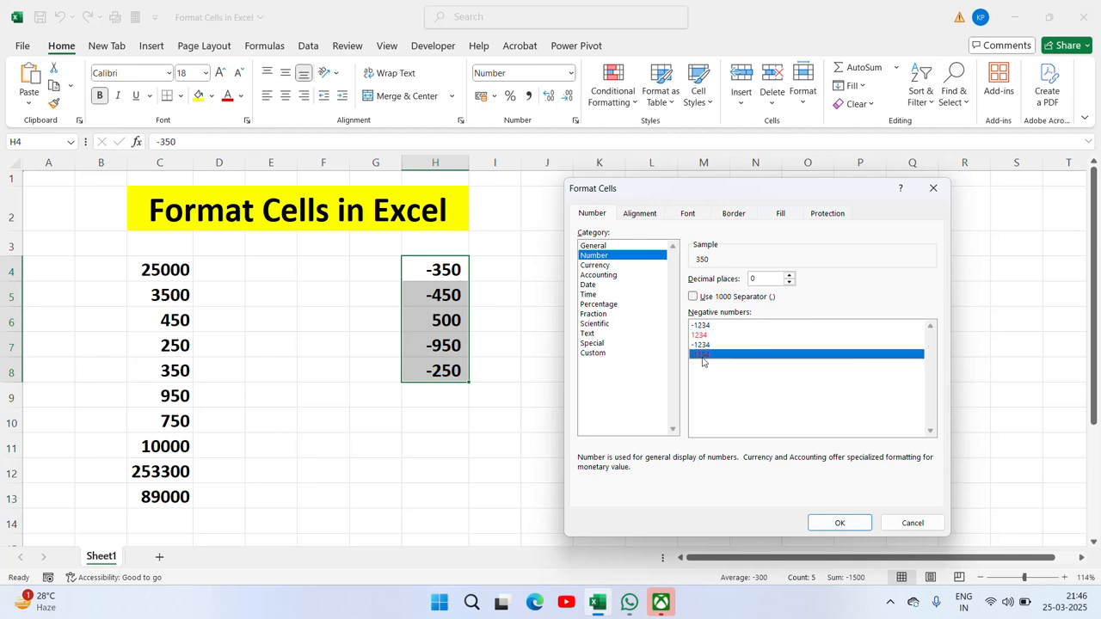
click(840, 524)
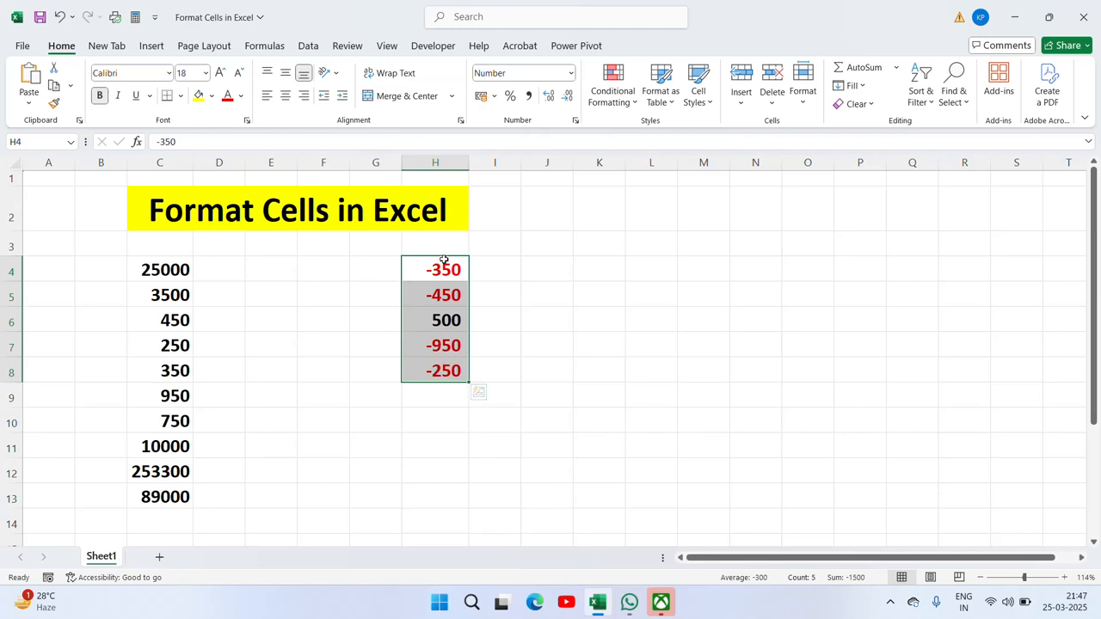
right_click(436, 347)
click(491, 487)
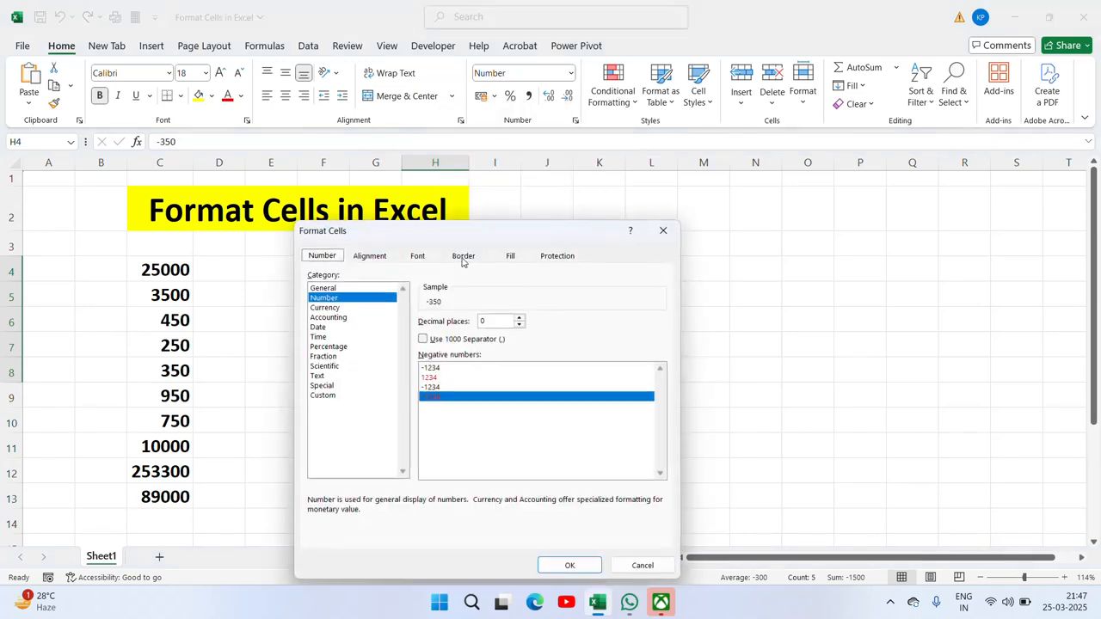
drag(460, 238, 719, 187)
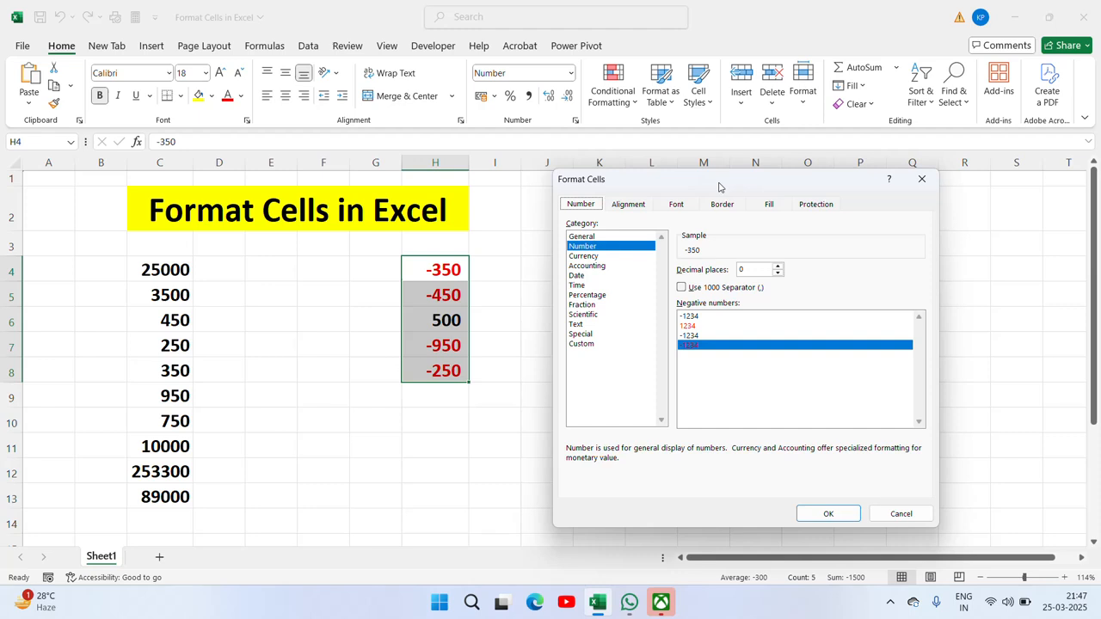
key(Return)
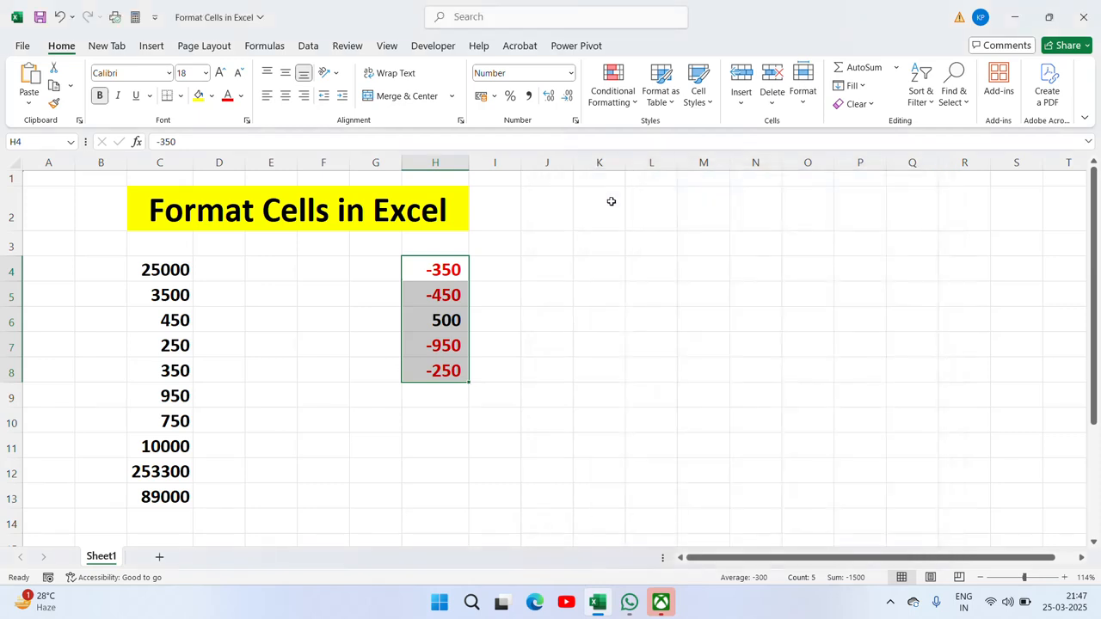
click(172, 272)
key(ctrl+shift+Down)
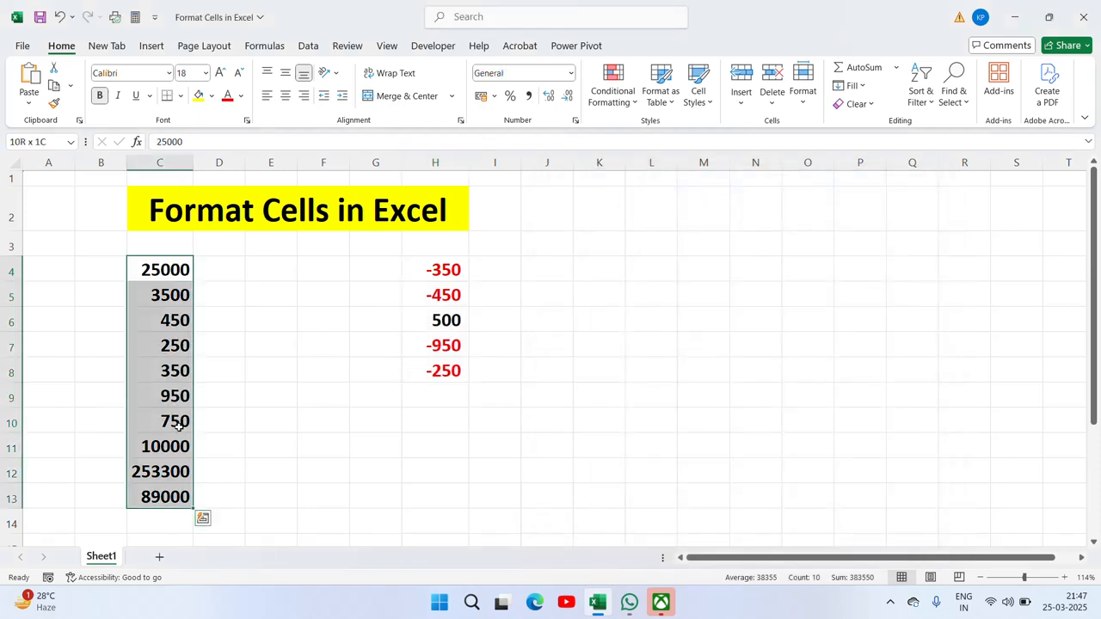
right_click(177, 424)
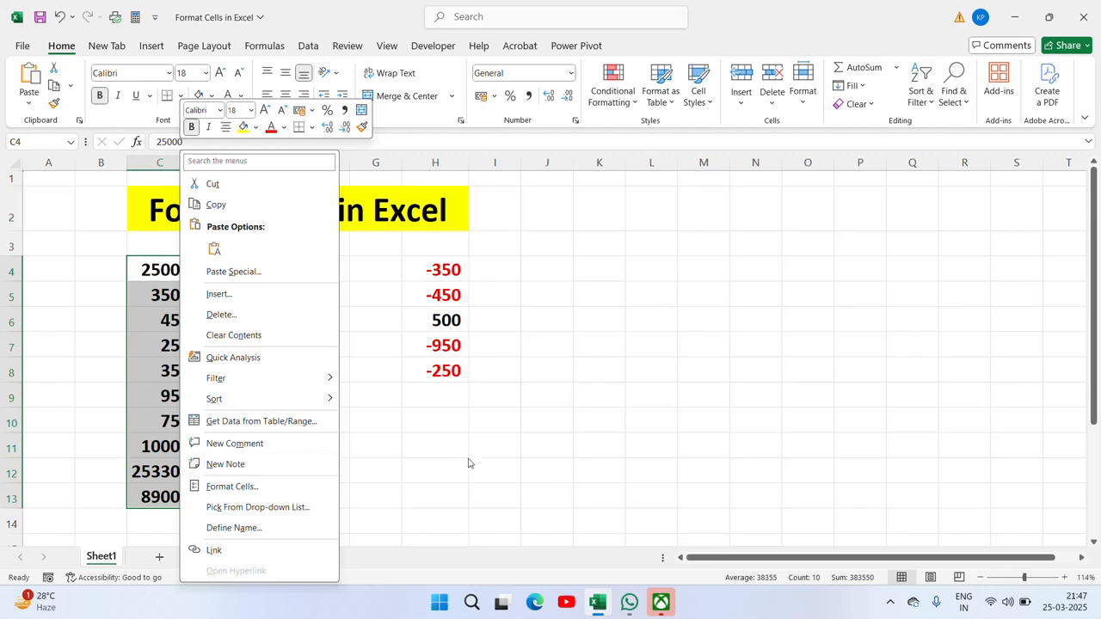
key(Escape)
key(ctrl+1)
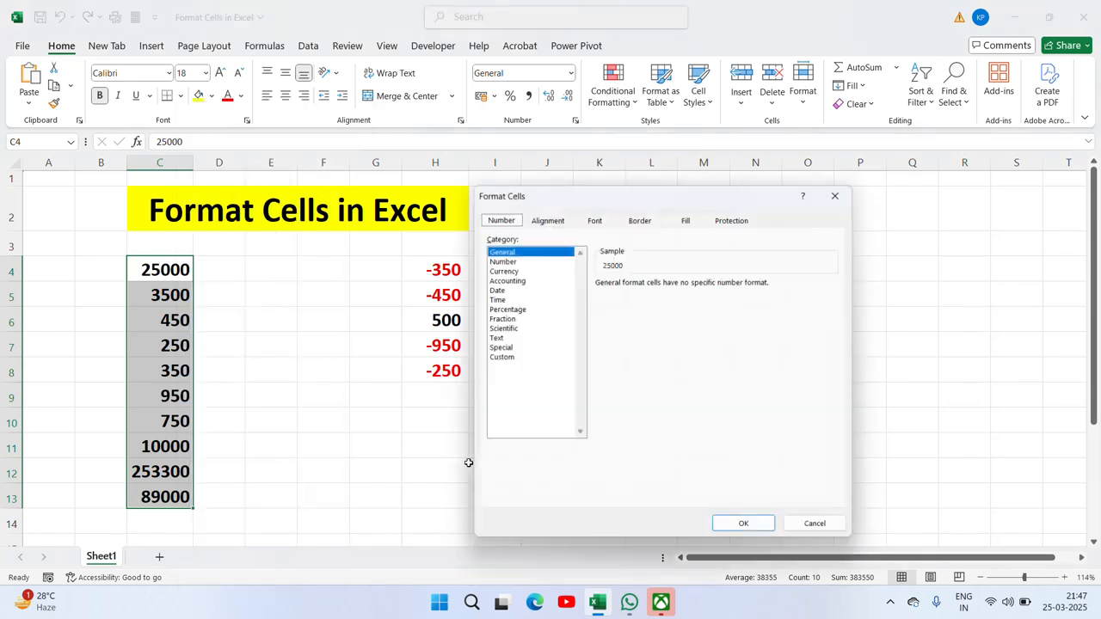
drag(633, 204, 720, 197)
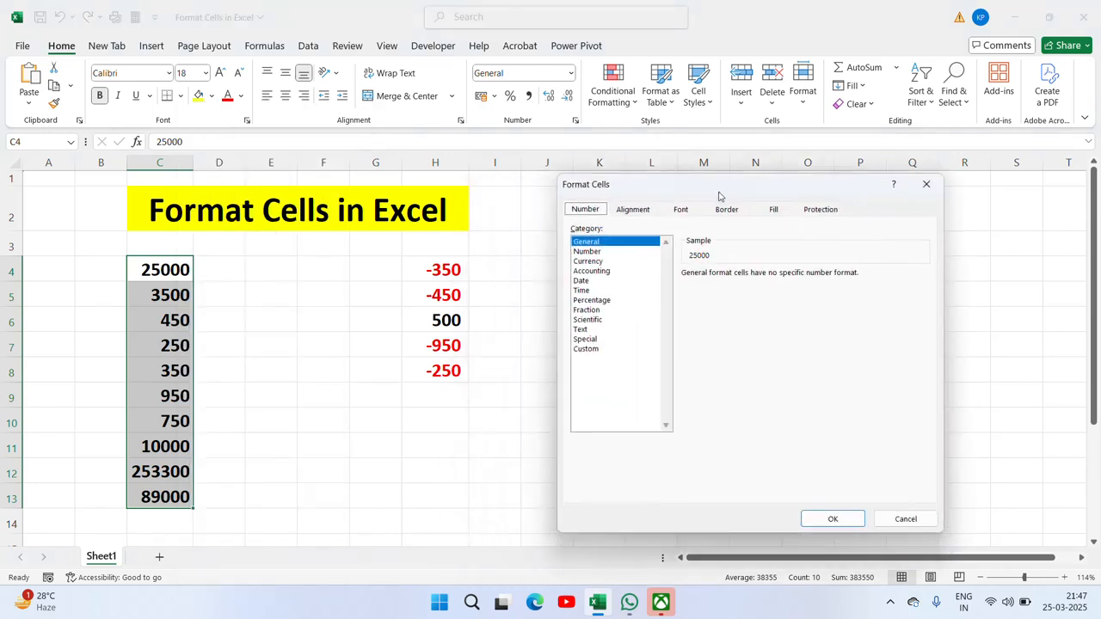
click(596, 262)
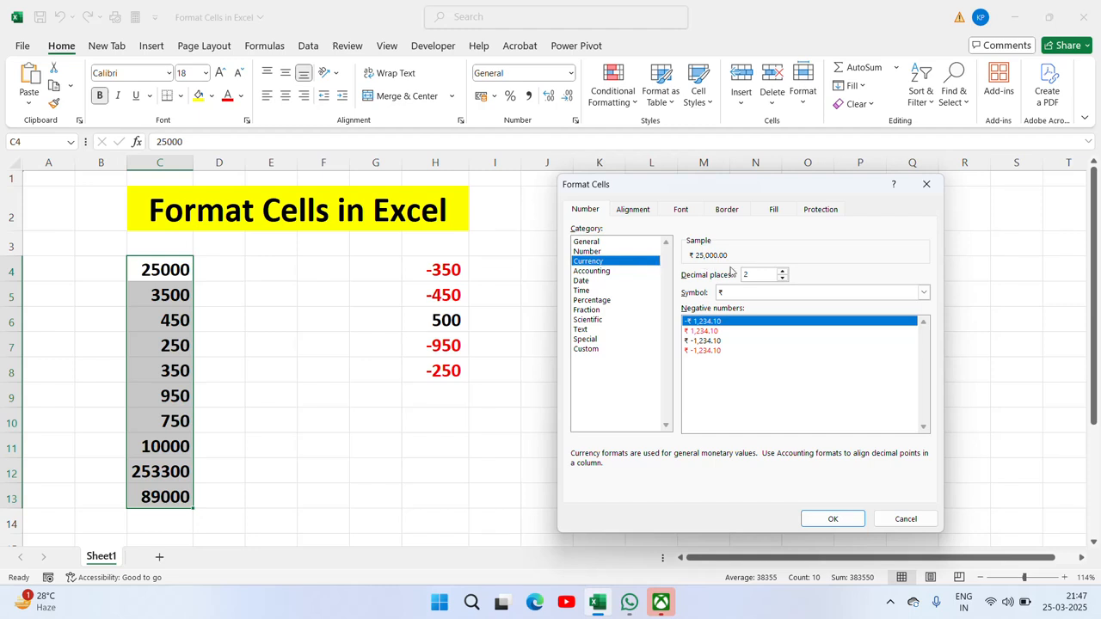
click(829, 520)
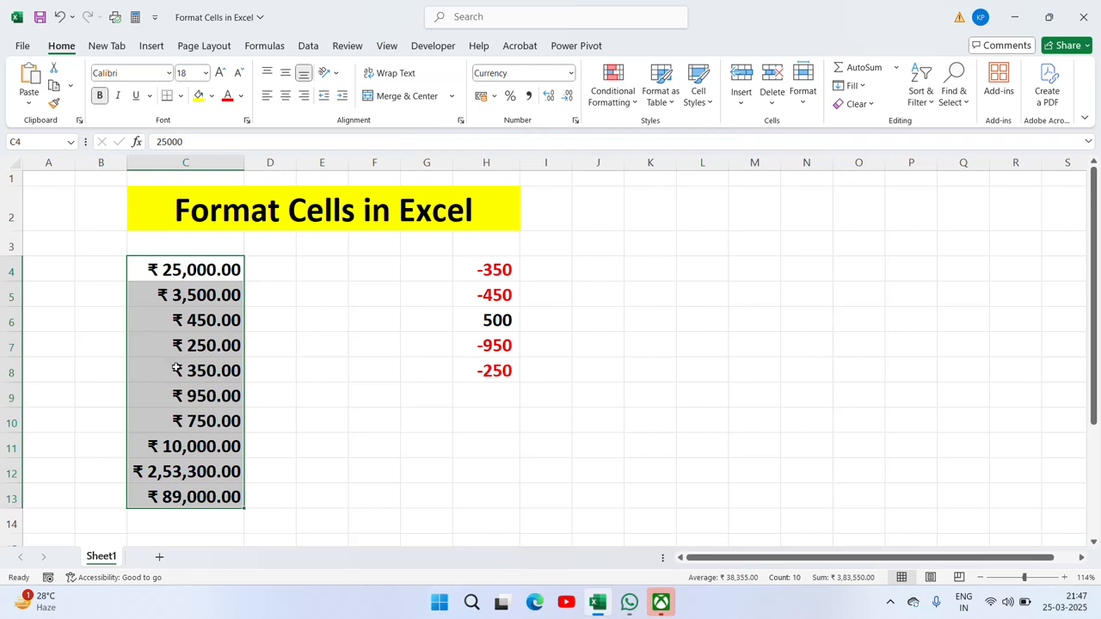
key(ctrl+z)
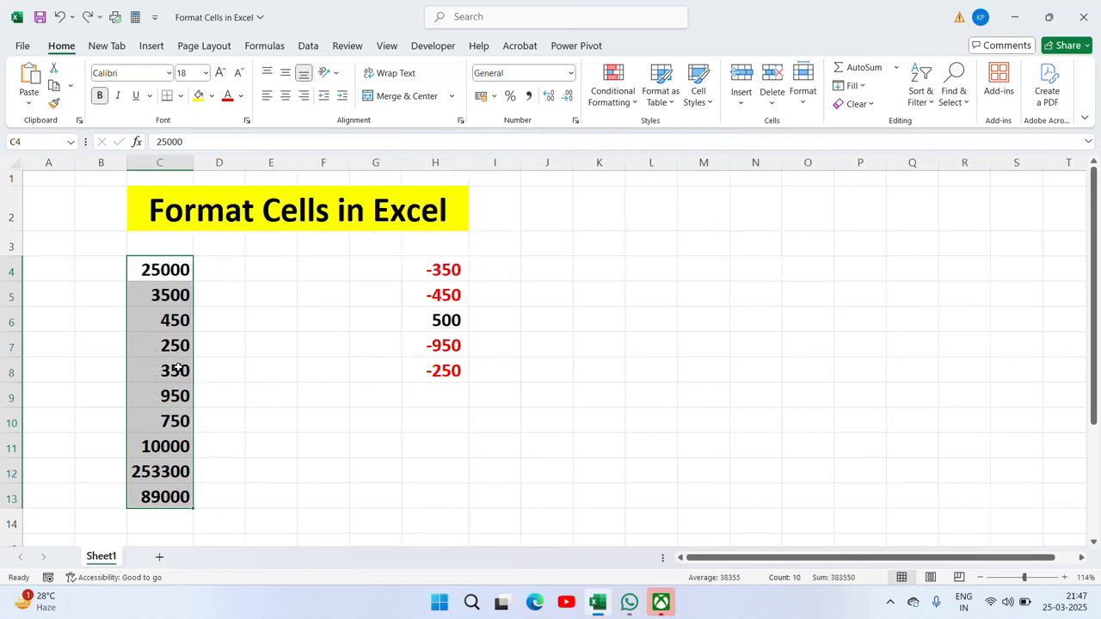
right_click(164, 393)
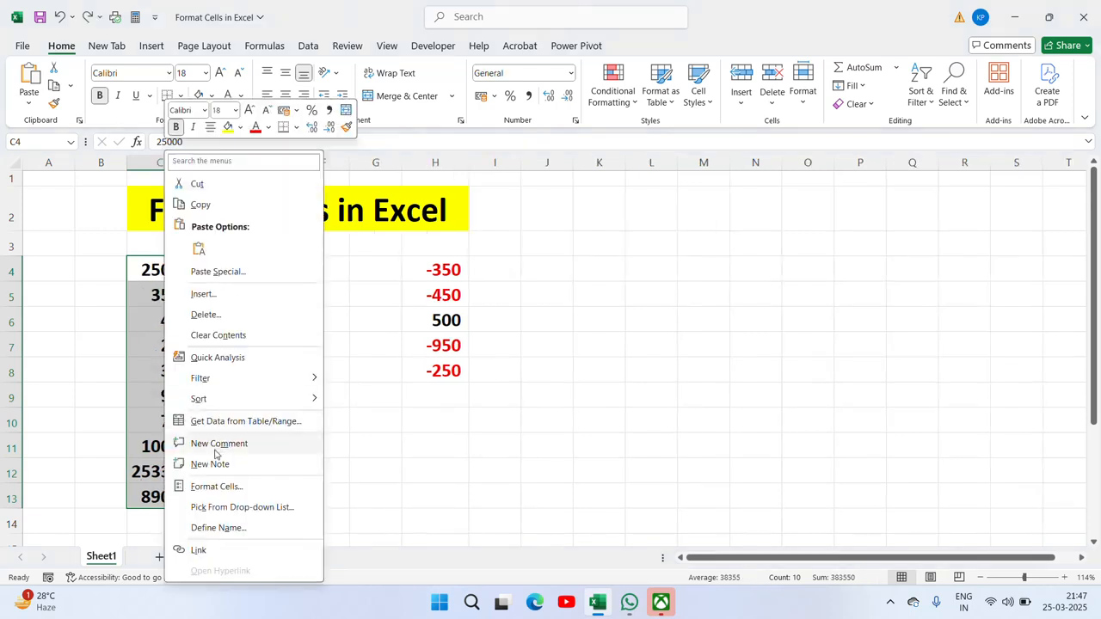
click(215, 491)
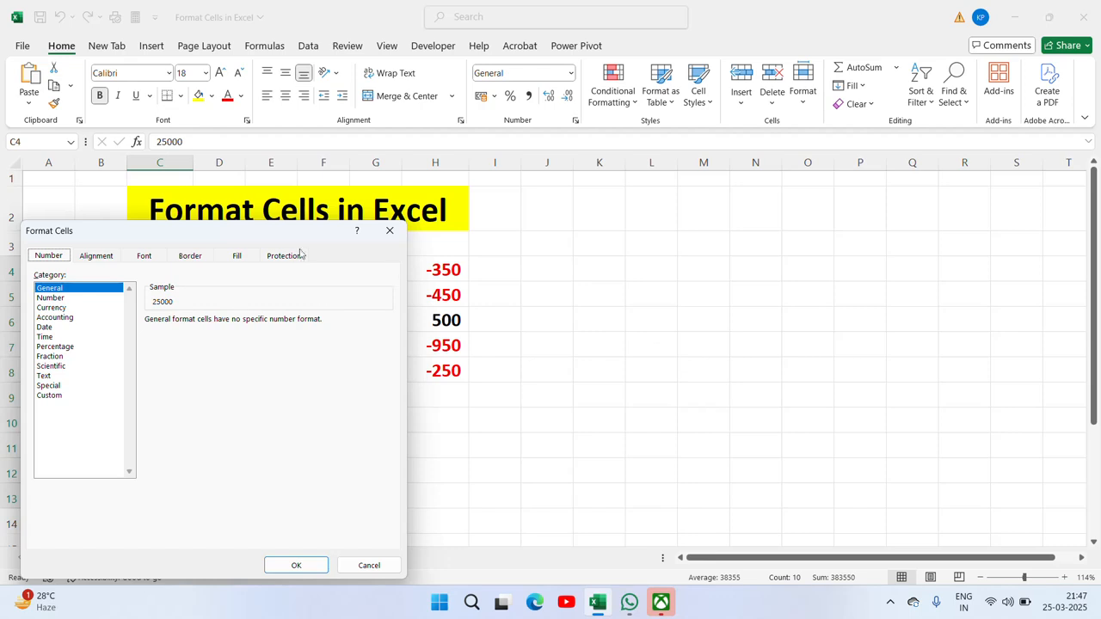
drag(278, 236, 795, 199)
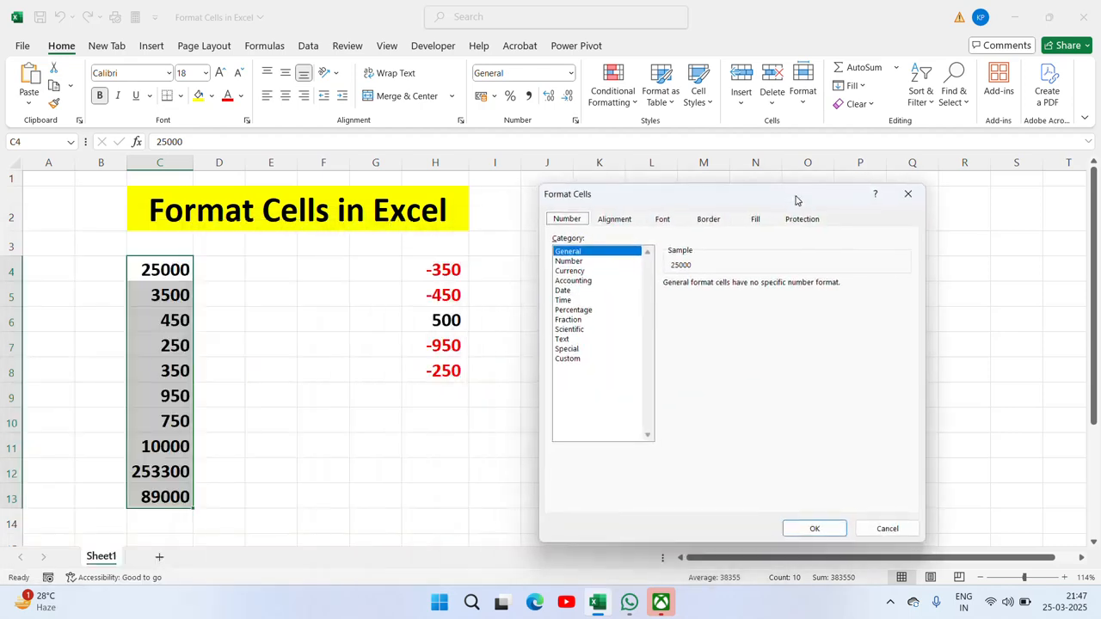
click(571, 271)
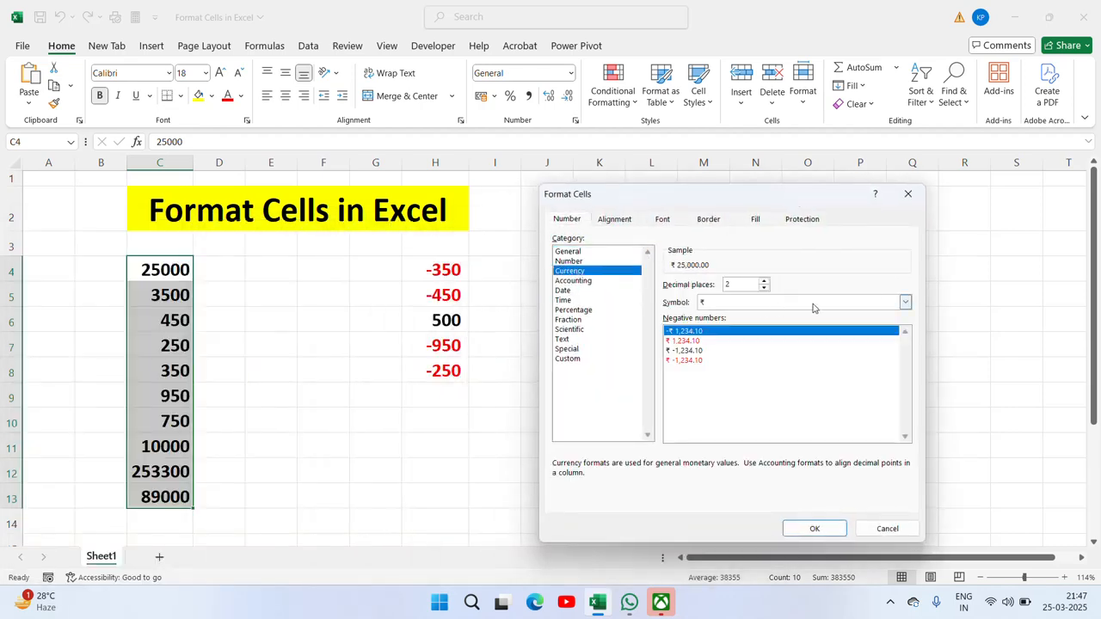
click(738, 284)
key(BackSpace)
click(815, 528)
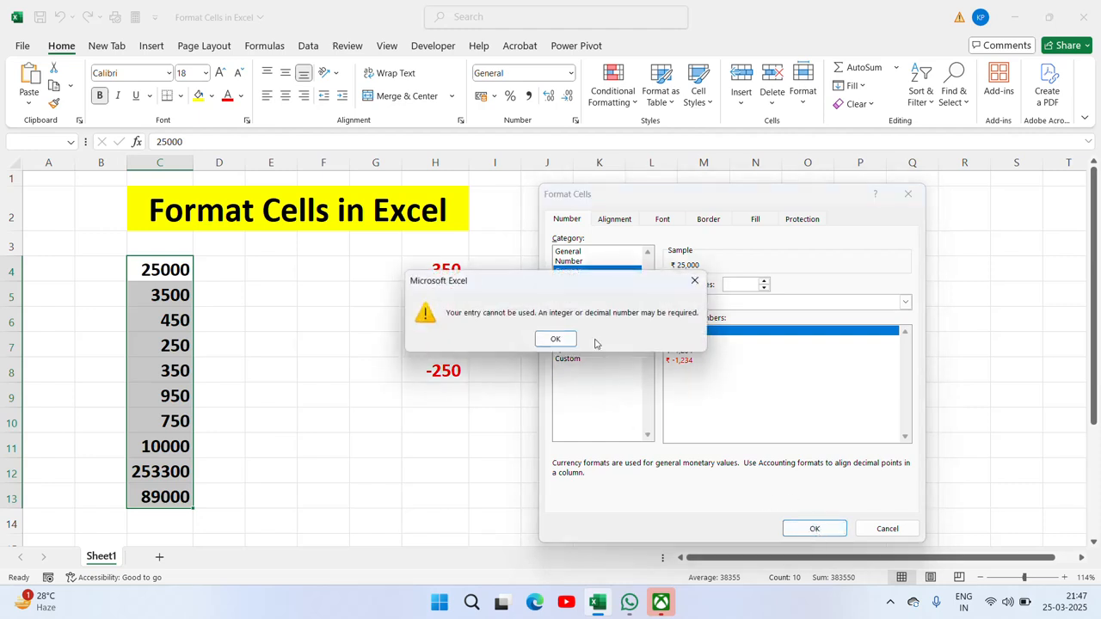
key(Return)
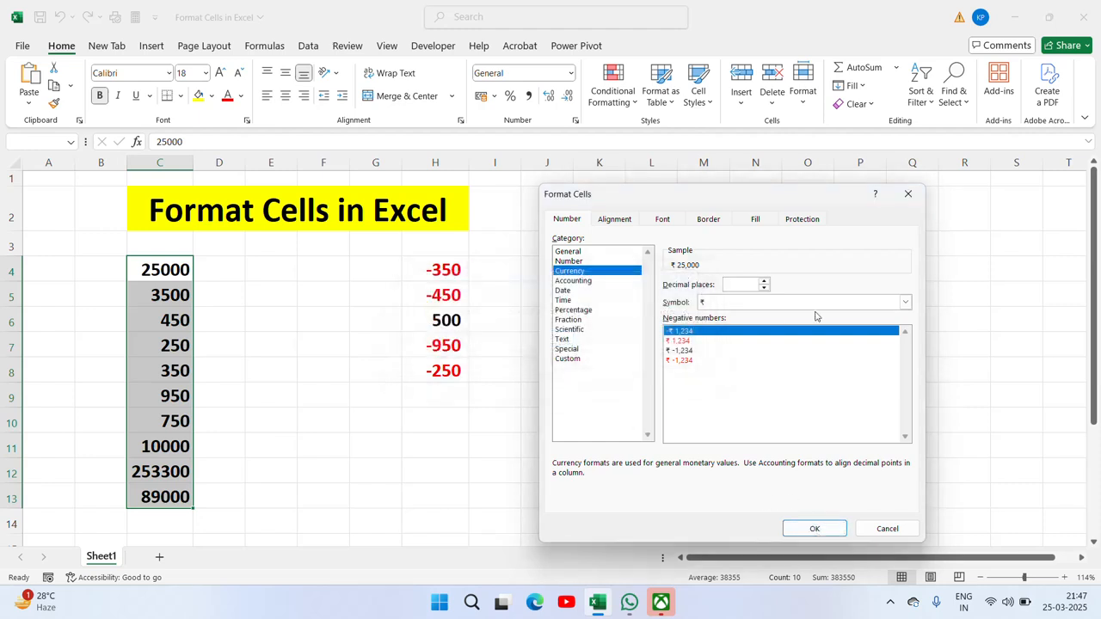
click(745, 288)
text(0)
click(819, 532)
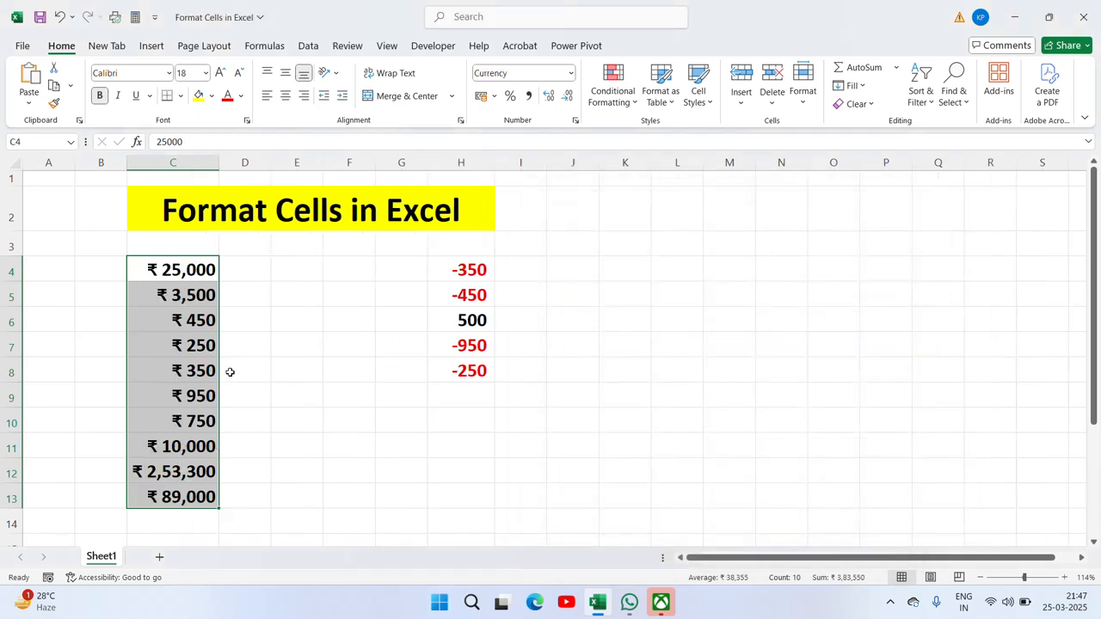
key(ctrl+z)
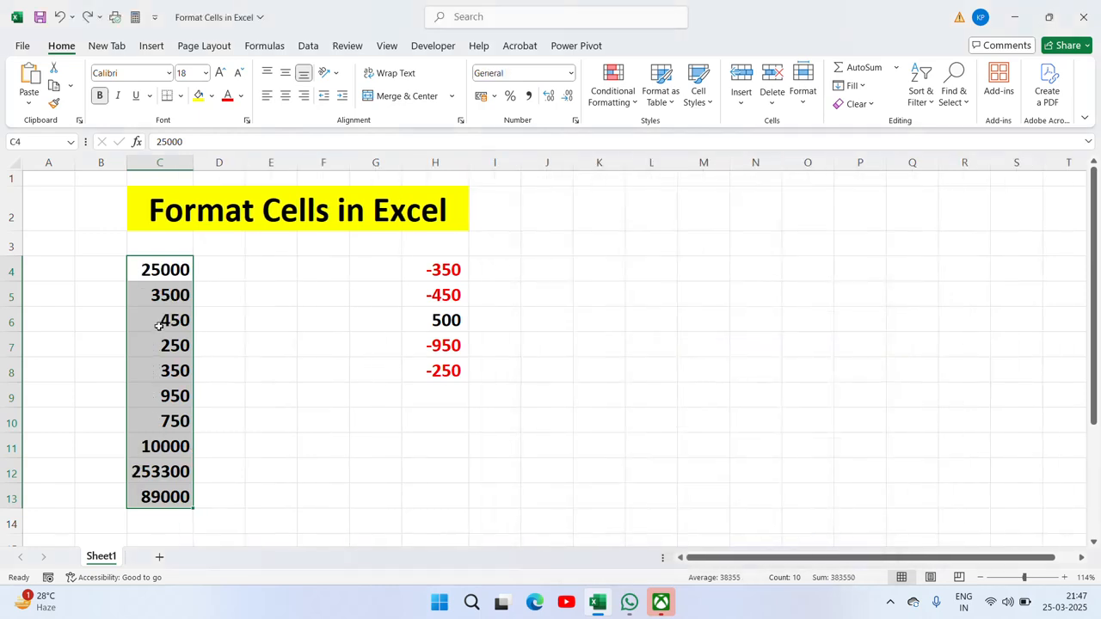
right_click(172, 323)
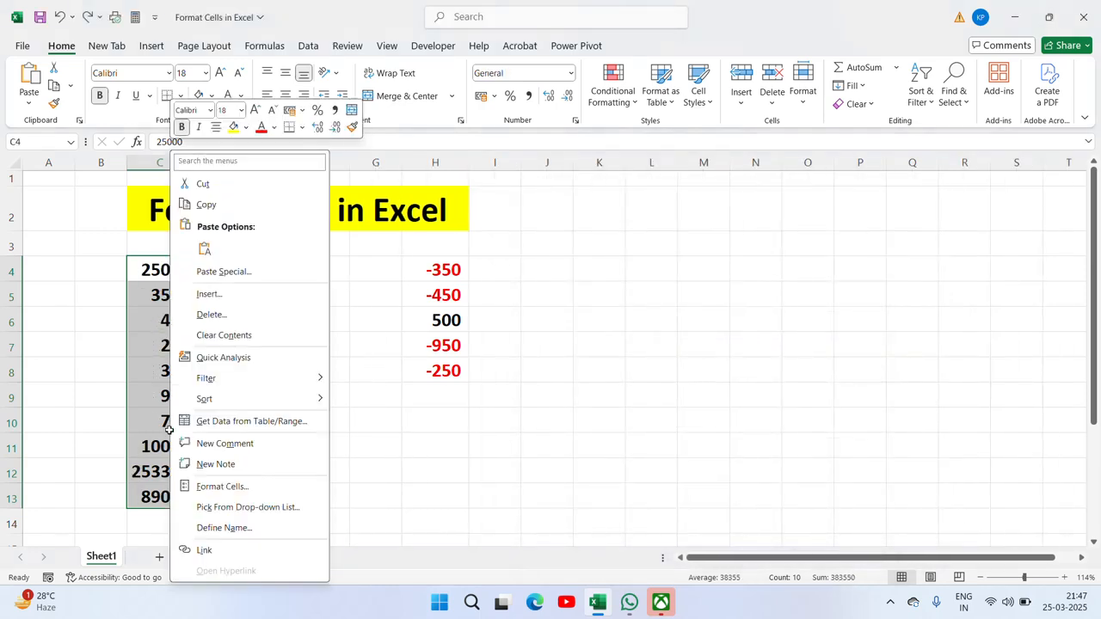
click(215, 487)
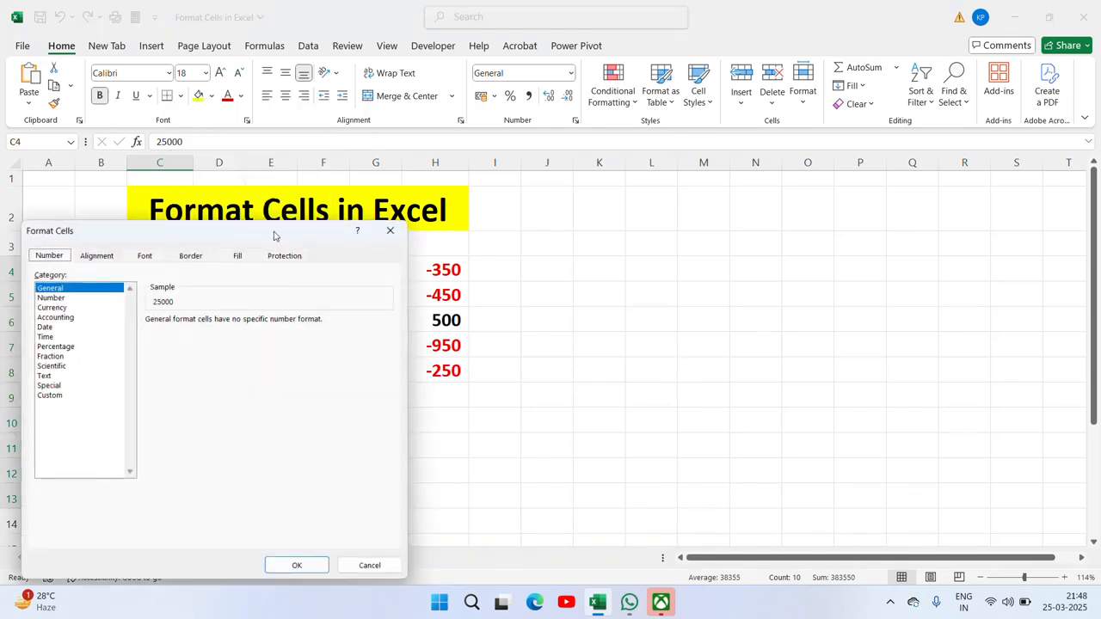
drag(275, 232, 737, 216)
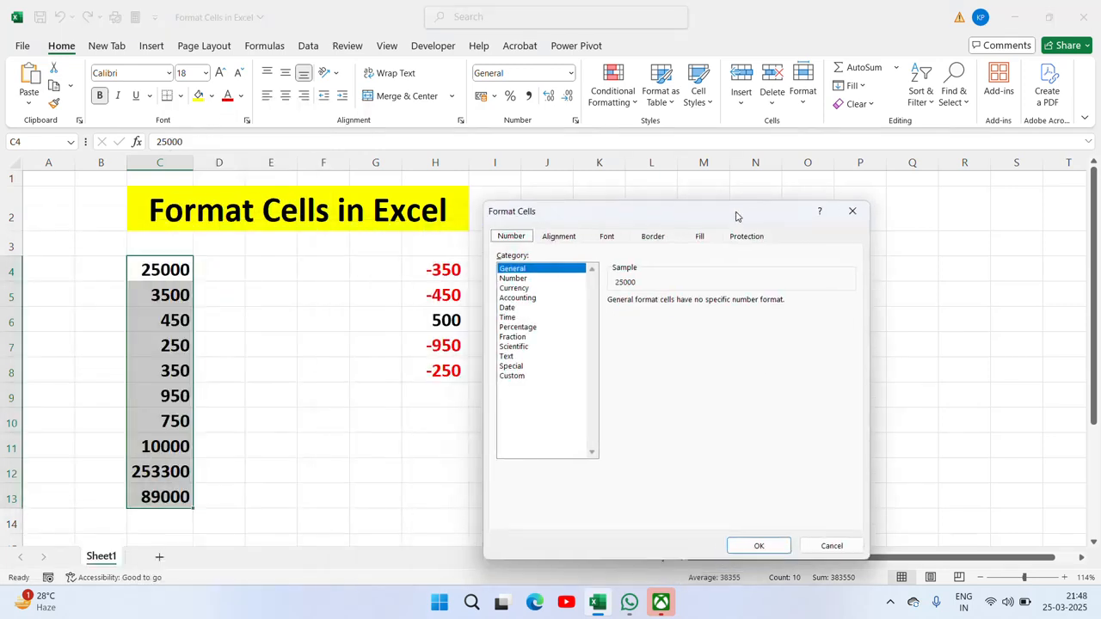
click(518, 298)
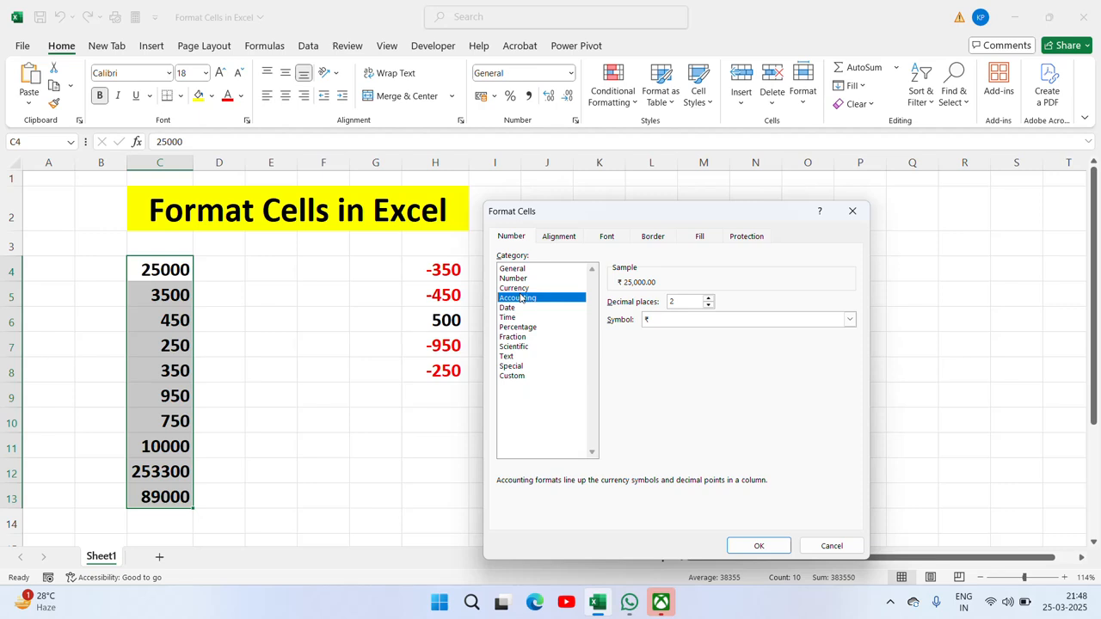
click(514, 289)
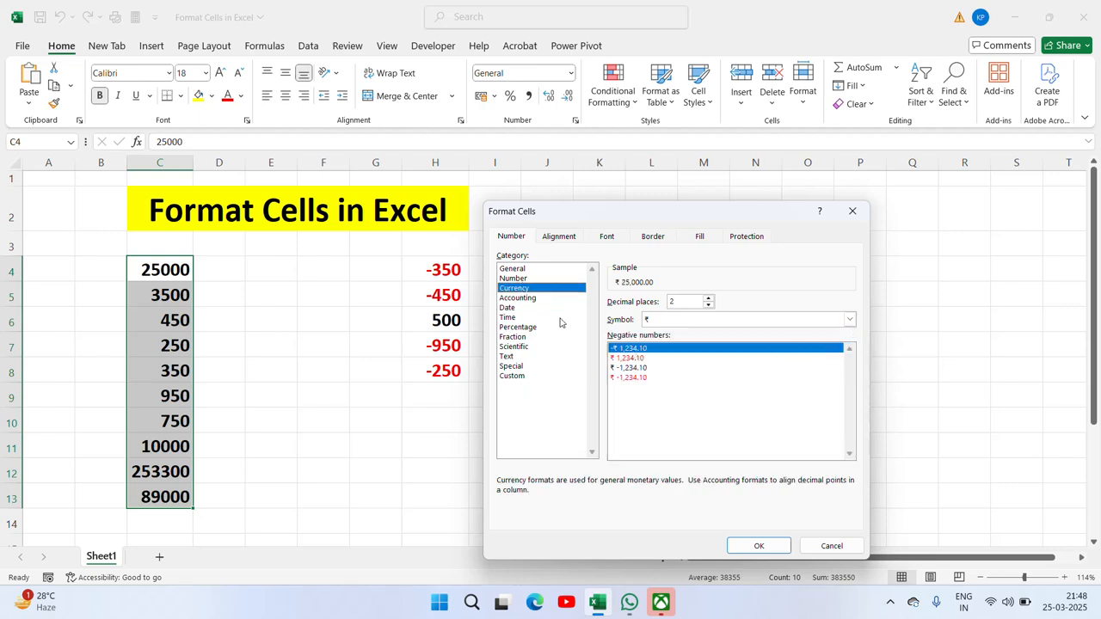
click(629, 358)
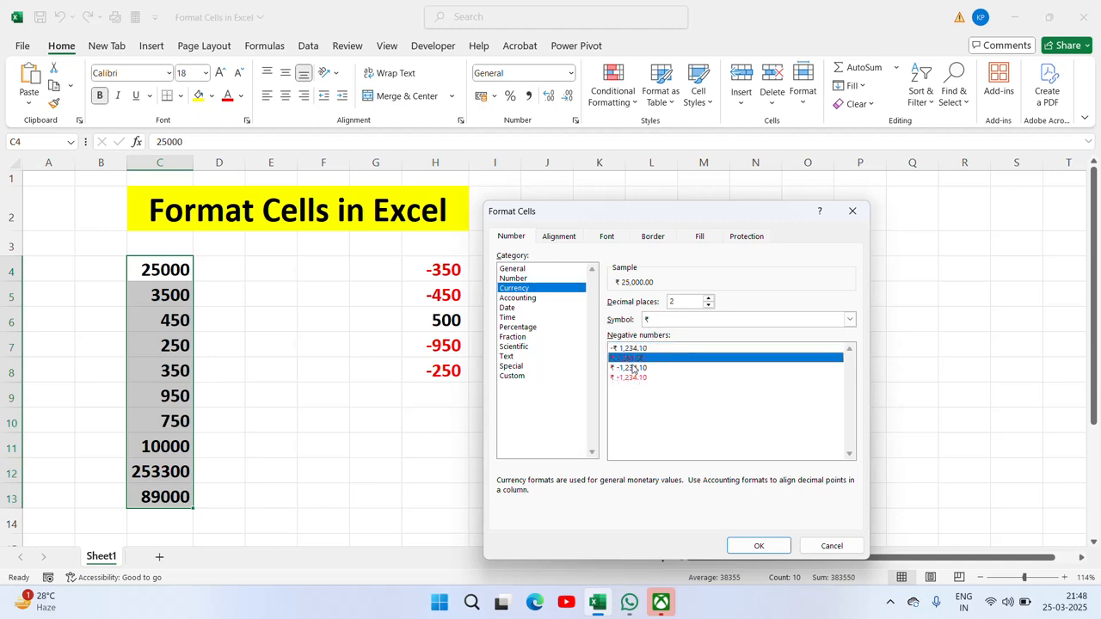
click(759, 545)
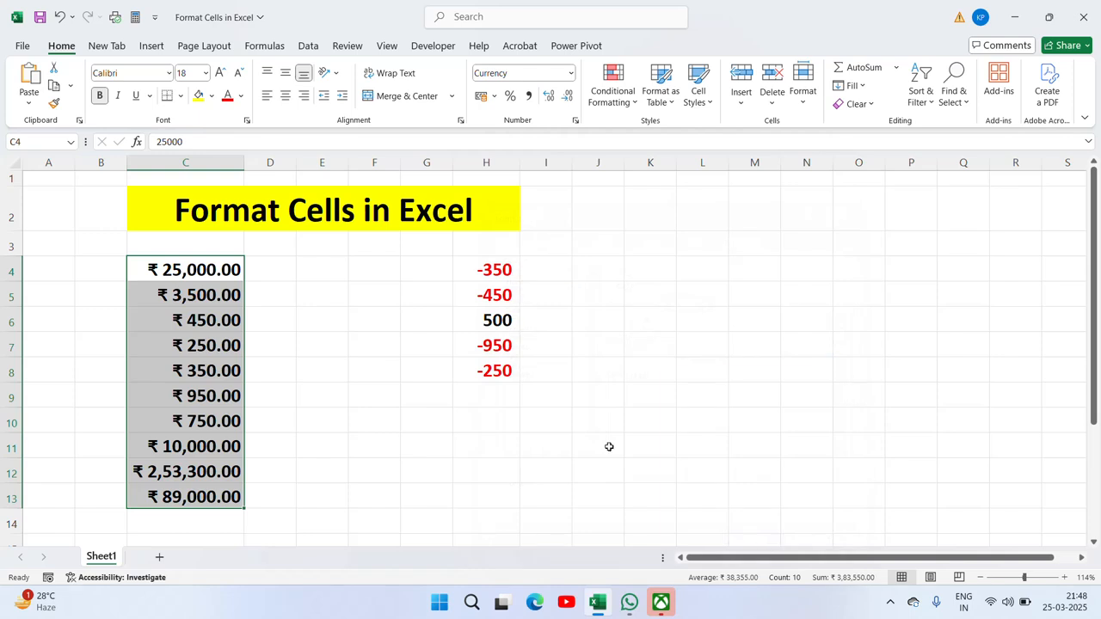
Step: Undo the currency format and make C6, C8 and C11 read -450, -350 and -10000
key(ctrl+z)
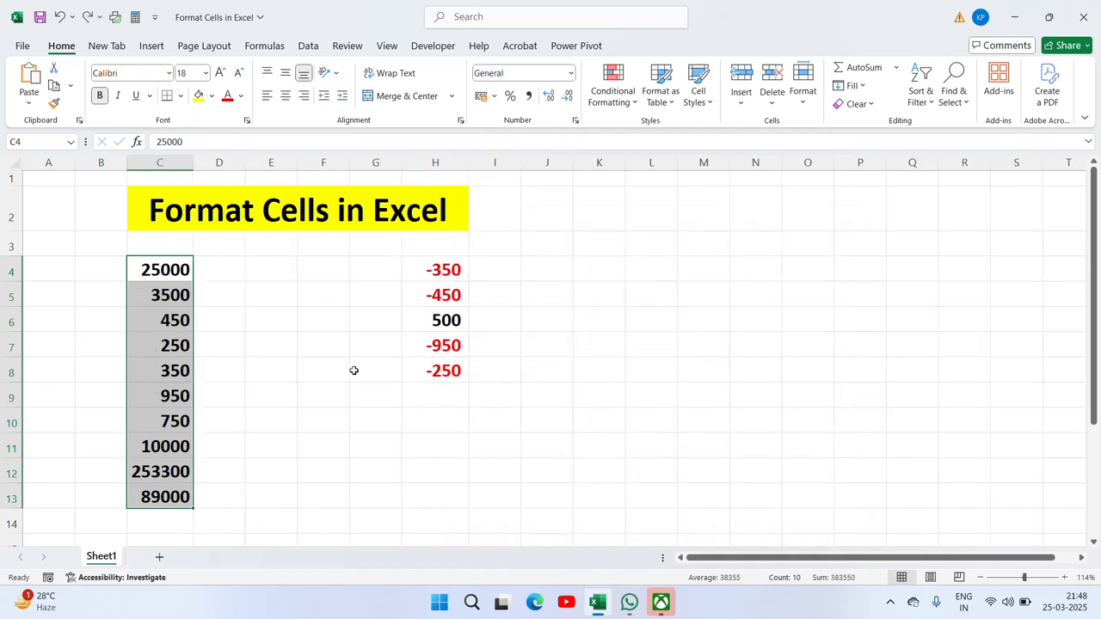
click(164, 326)
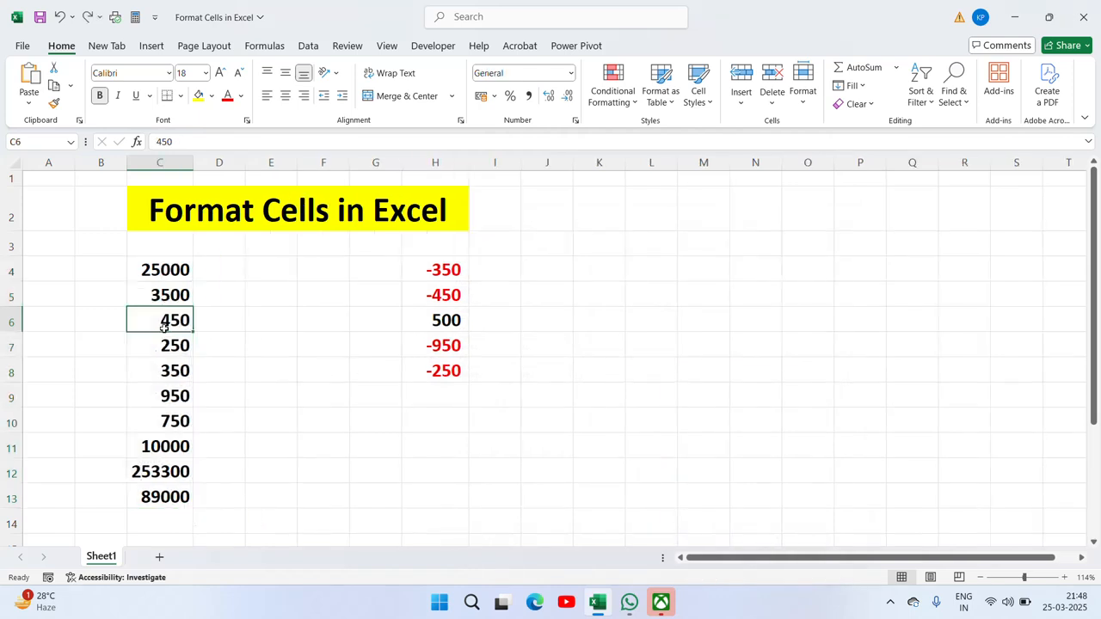
double_click(164, 326)
text(-)
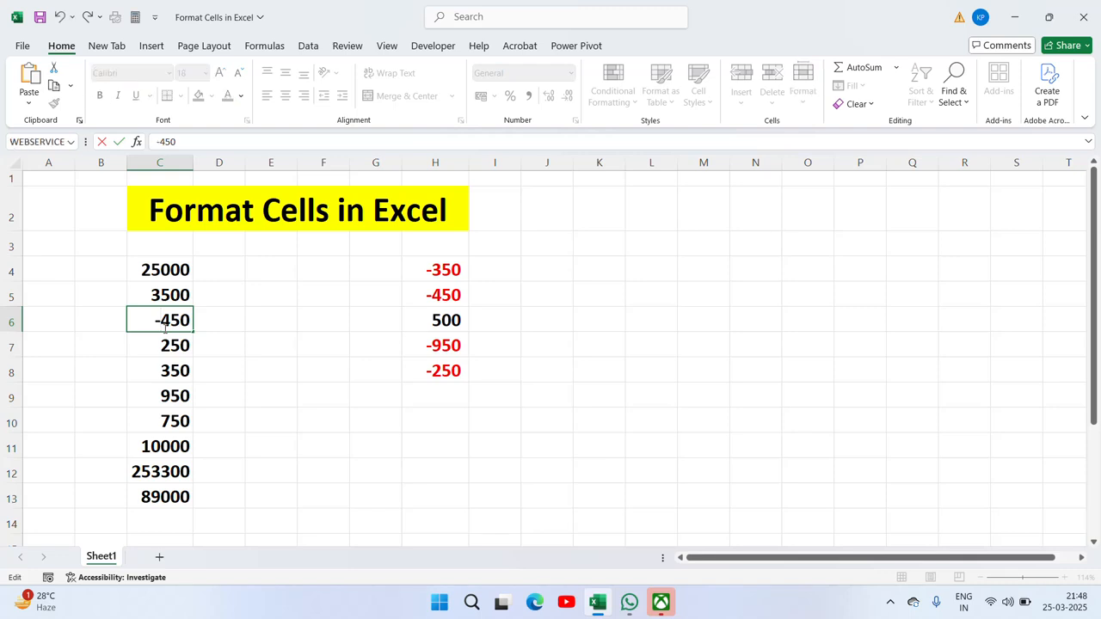
key(Return)
key(Return)
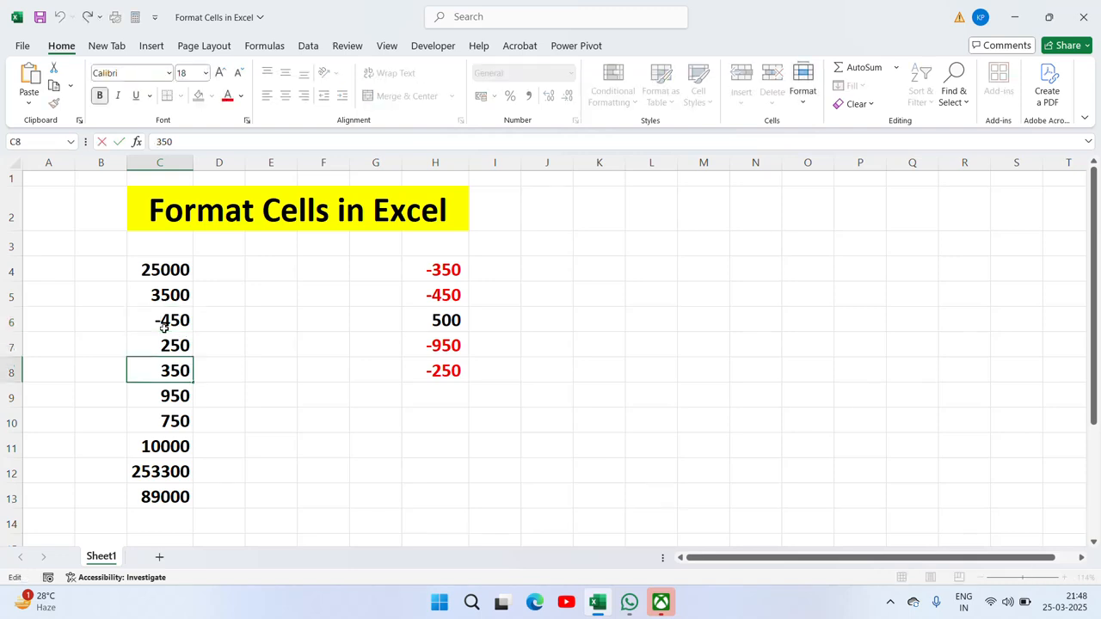
text(-)
key(Return)
key(Return)
key(Return)
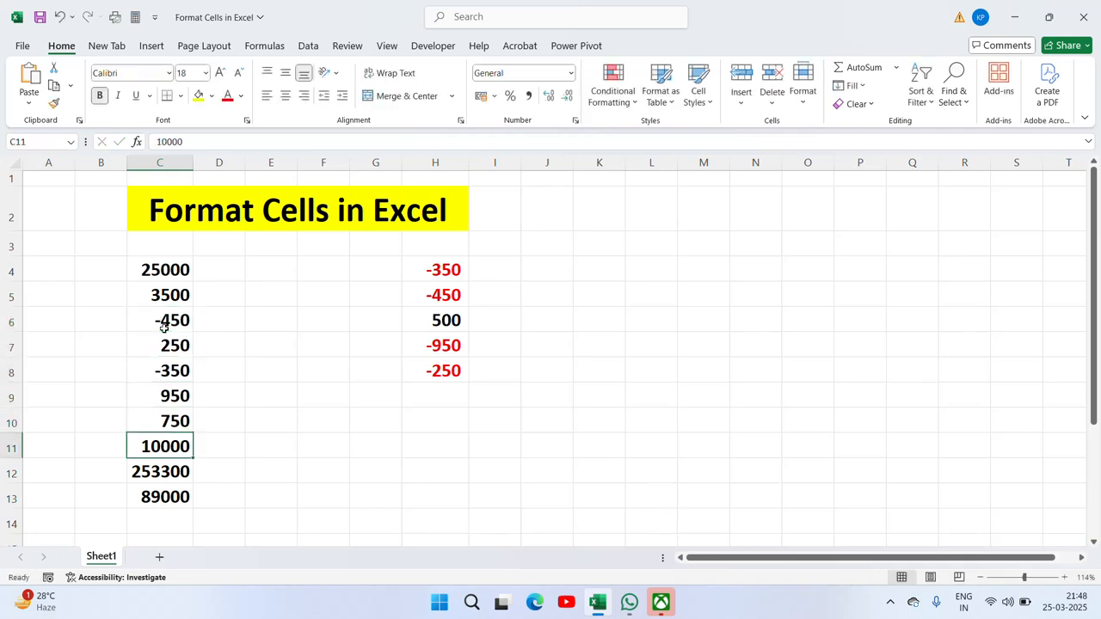
key(F2)
text(-)
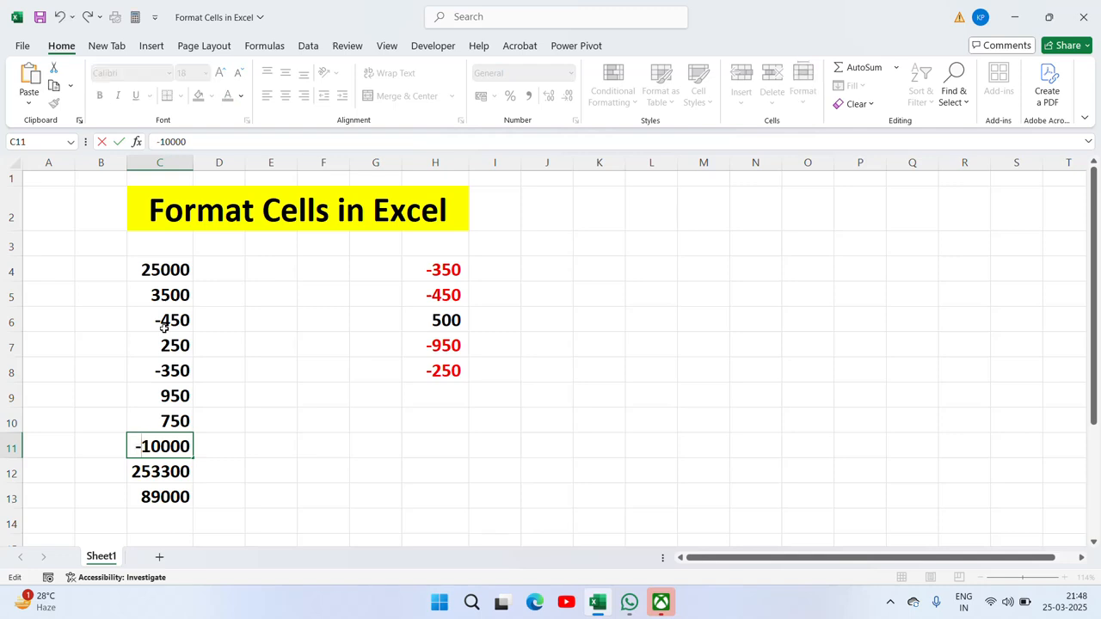
key(Return)
key(Up)
key(Up)
key(Up)
key(Up)
key(Up)
key(Up)
key(Up)
key(Up)
key(ctrl+shift+Down)
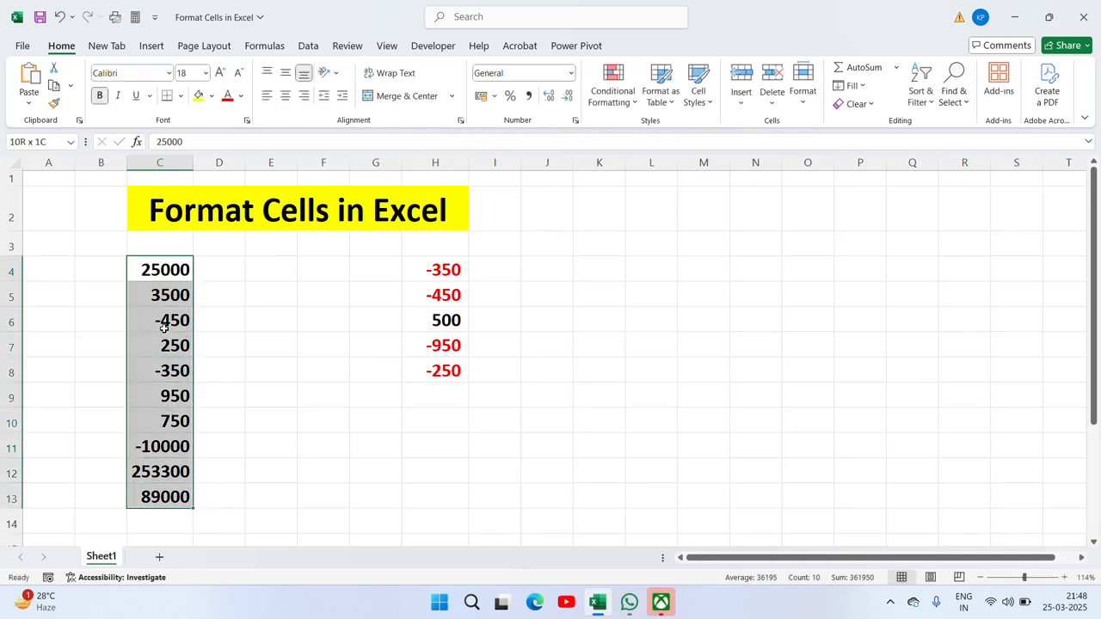
right_click(170, 447)
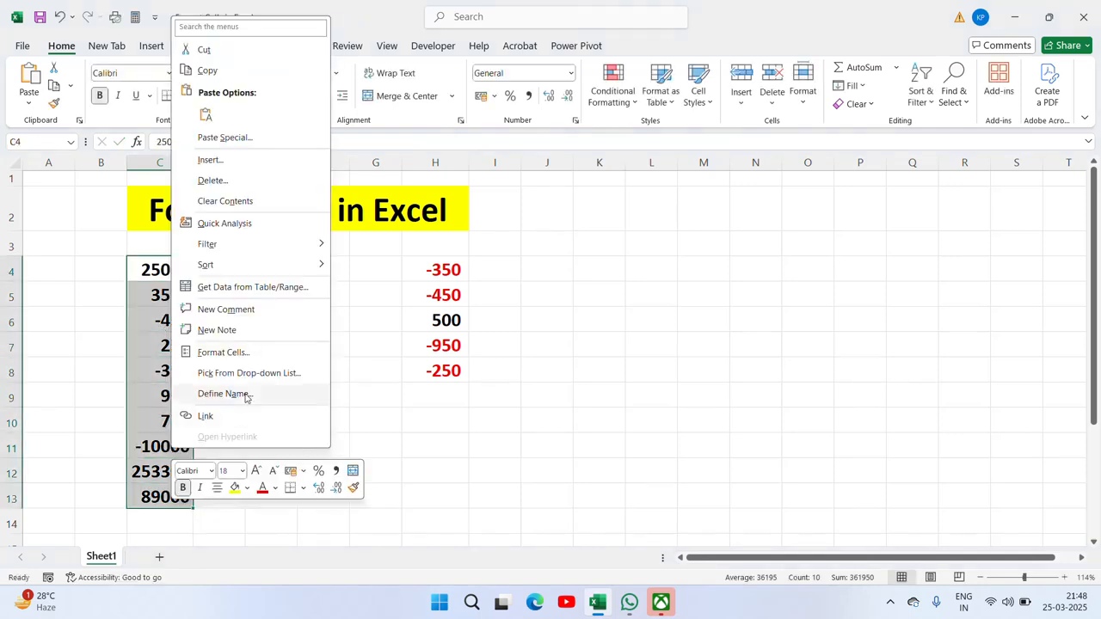
click(226, 352)
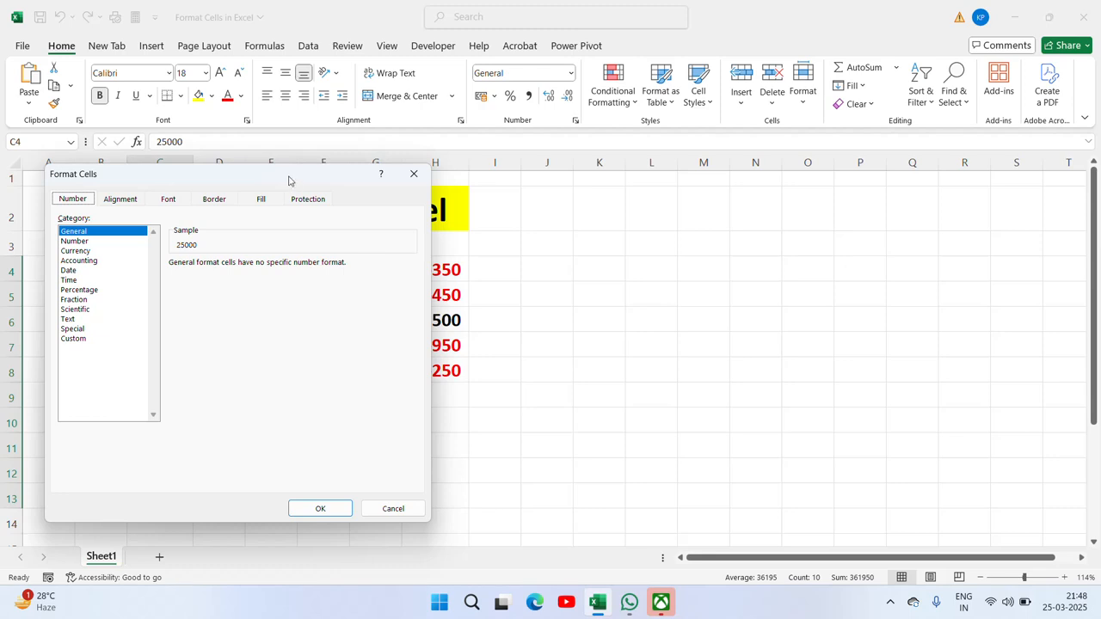
drag(287, 180, 659, 192)
click(458, 265)
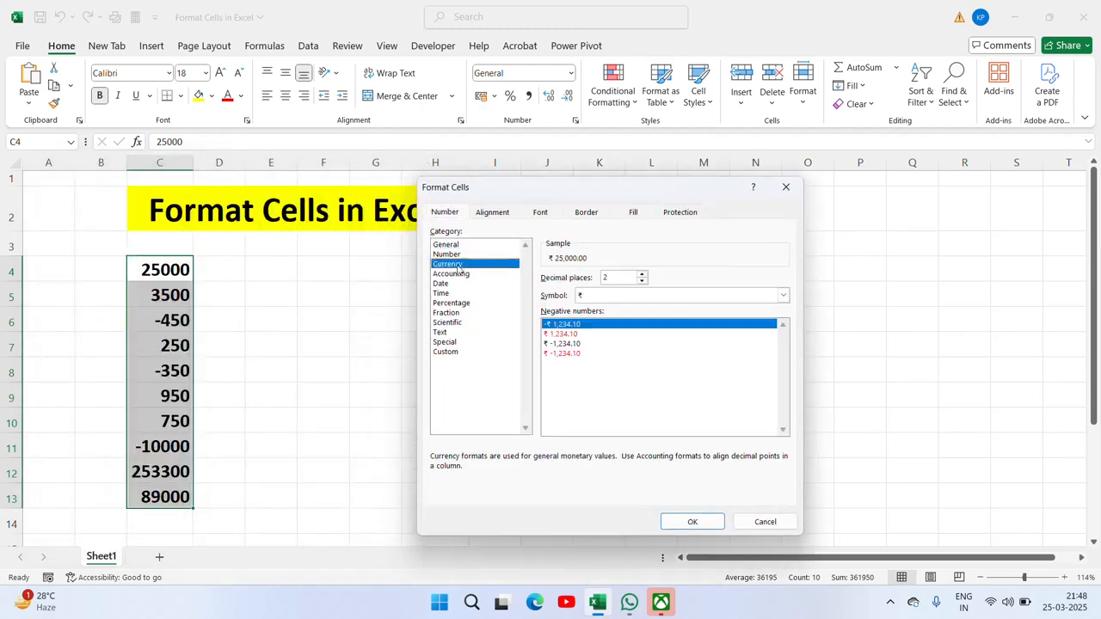
click(559, 333)
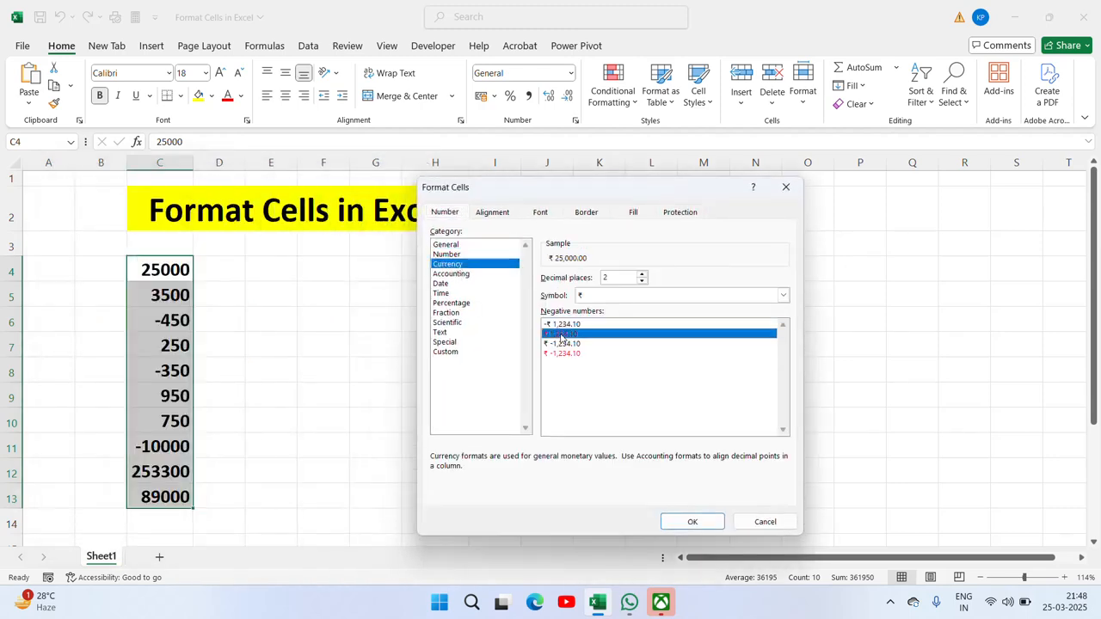
click(693, 521)
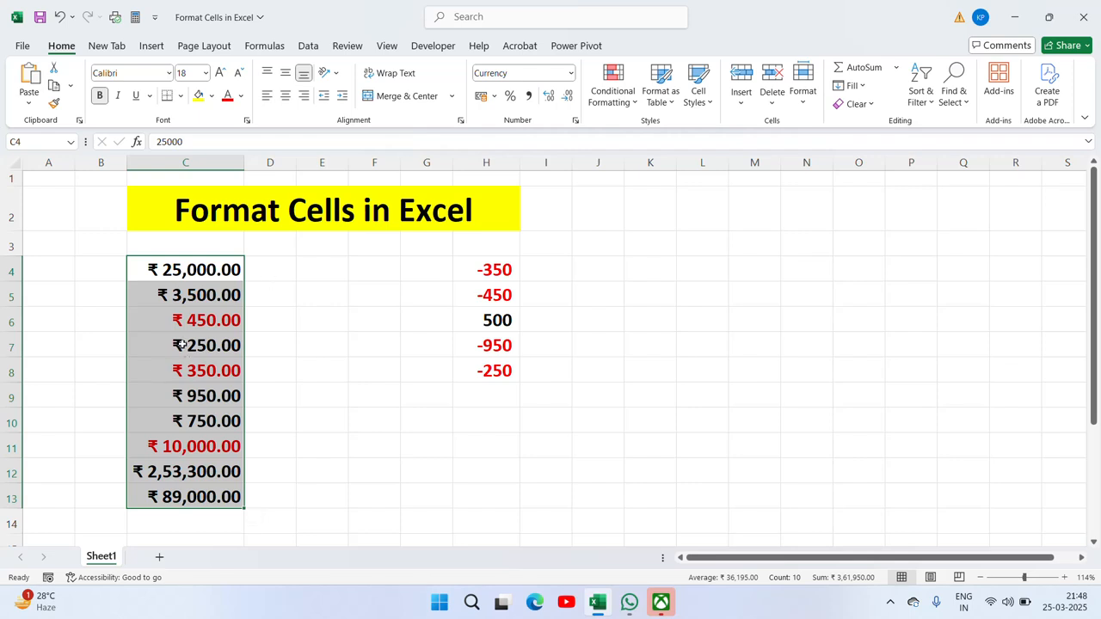
key(ctrl+z)
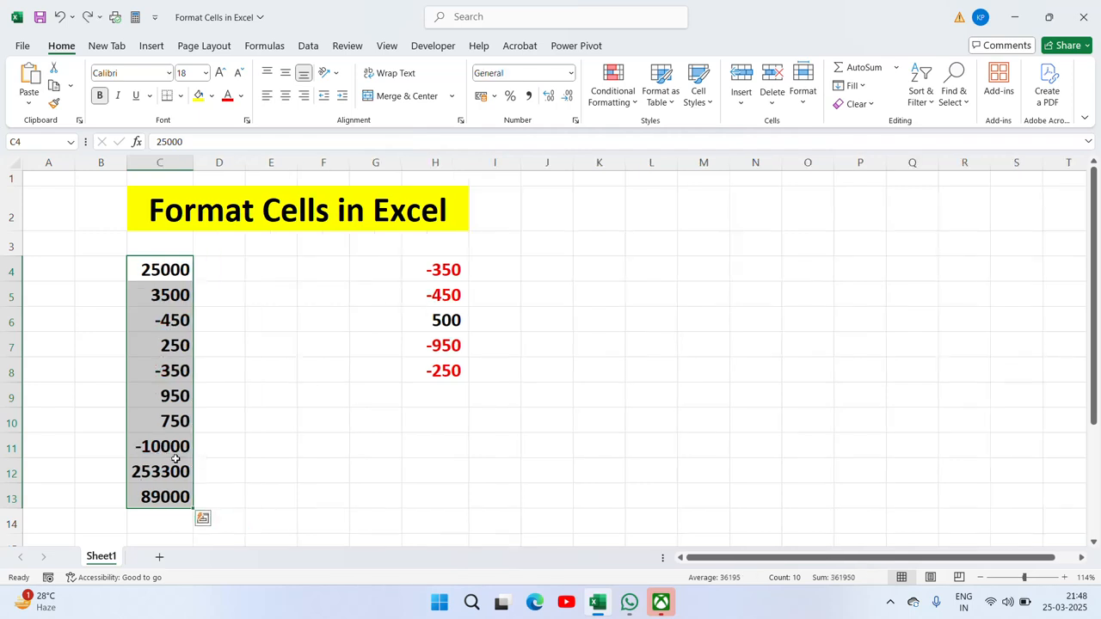
right_click(174, 460)
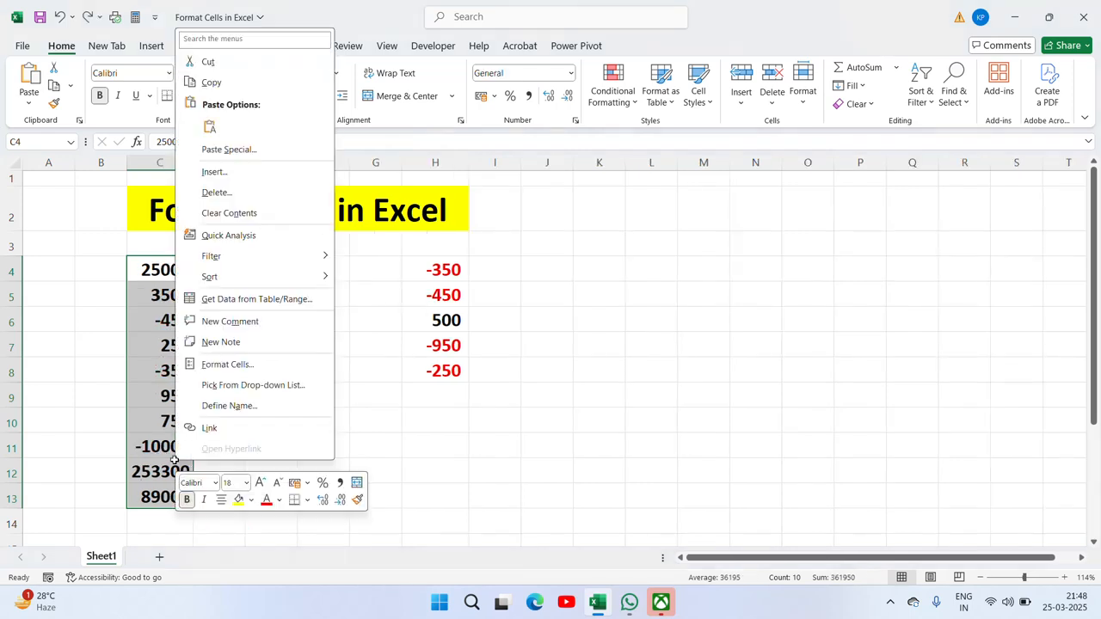
click(239, 365)
drag(274, 182, 755, 199)
click(560, 277)
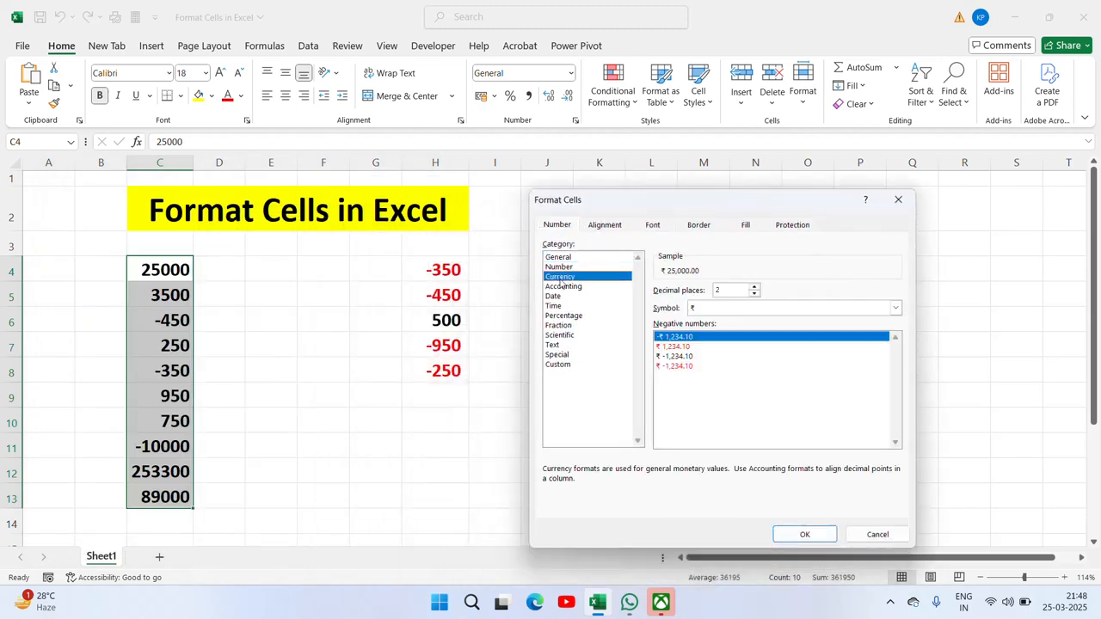
click(668, 368)
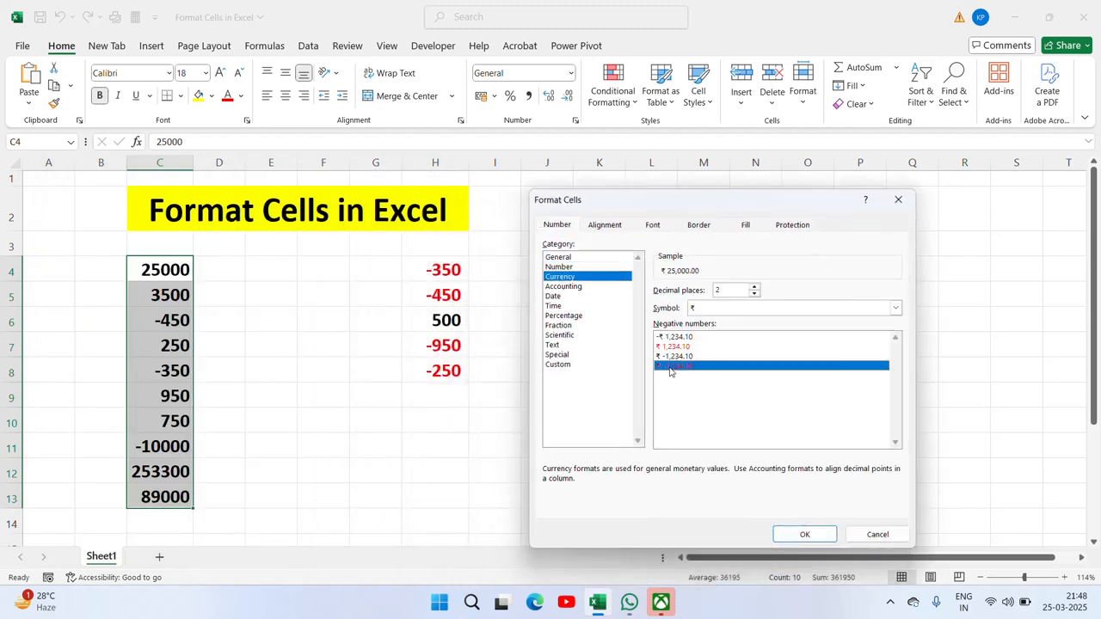
click(812, 534)
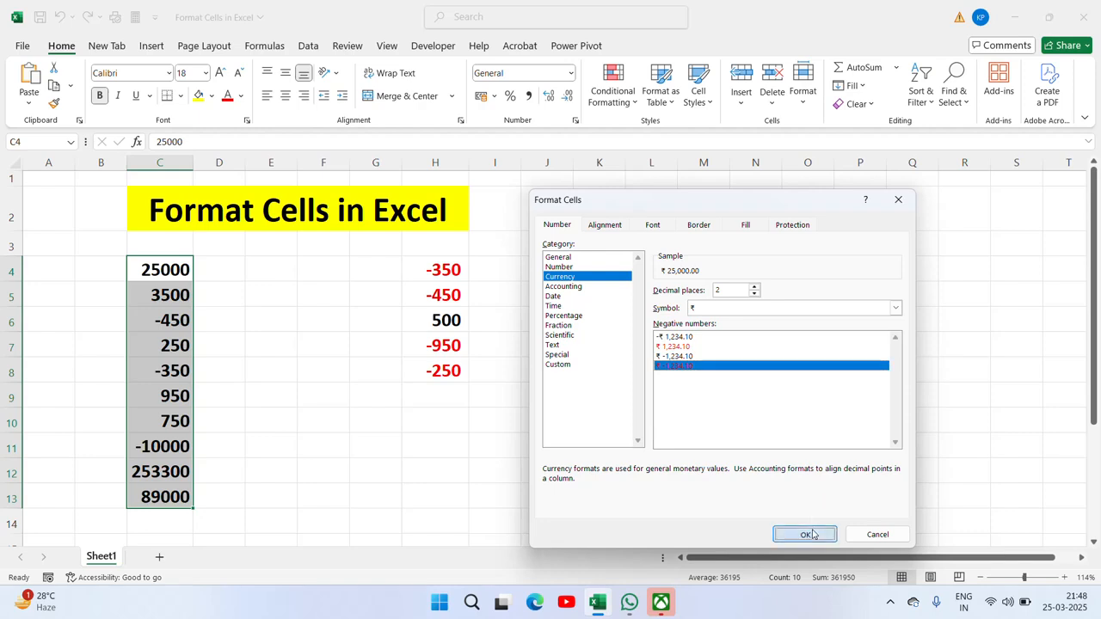
key(ctrl+z)
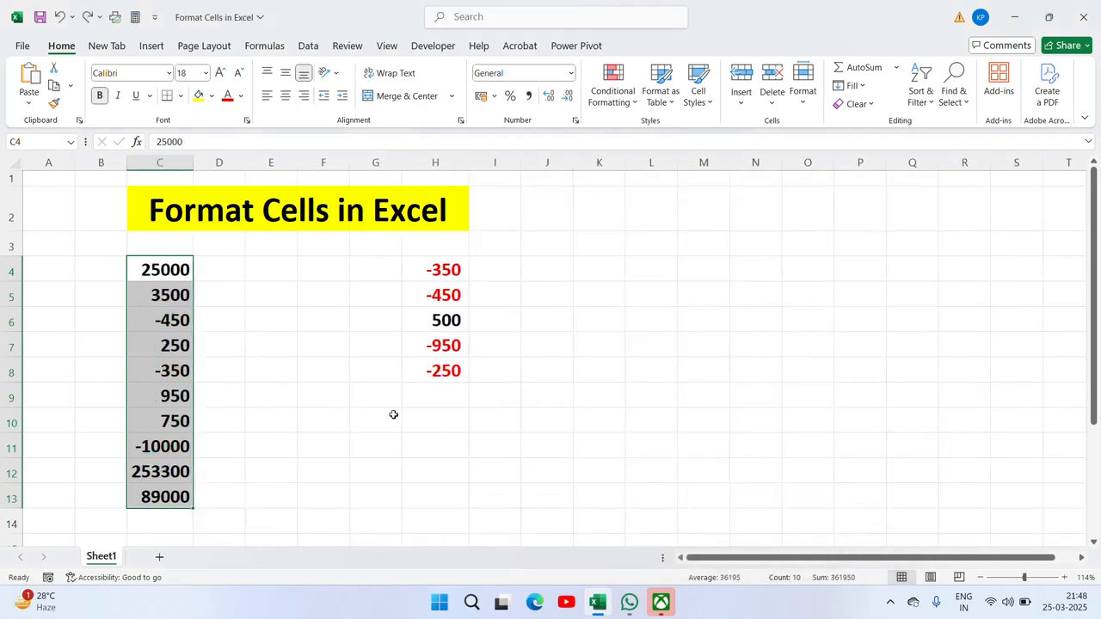
right_click(160, 440)
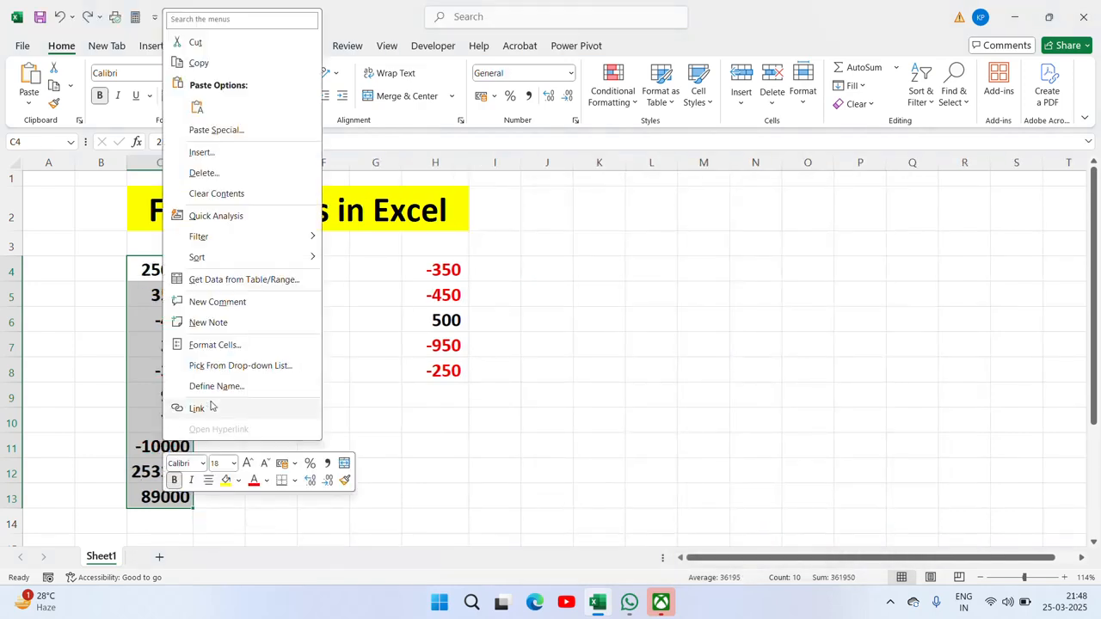
click(226, 345)
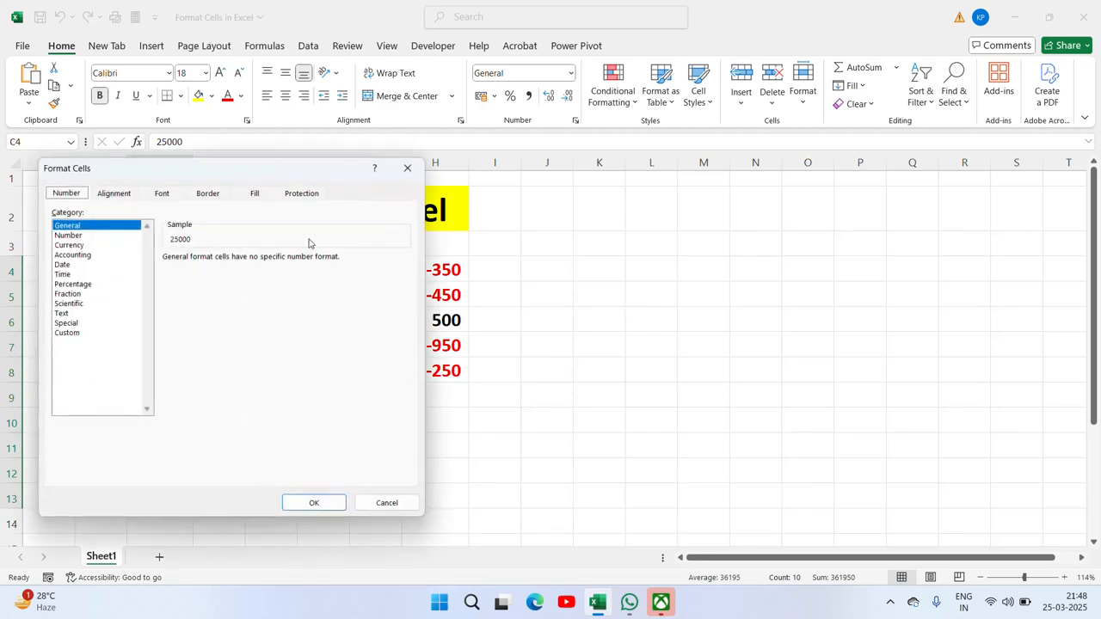
drag(276, 165, 869, 173)
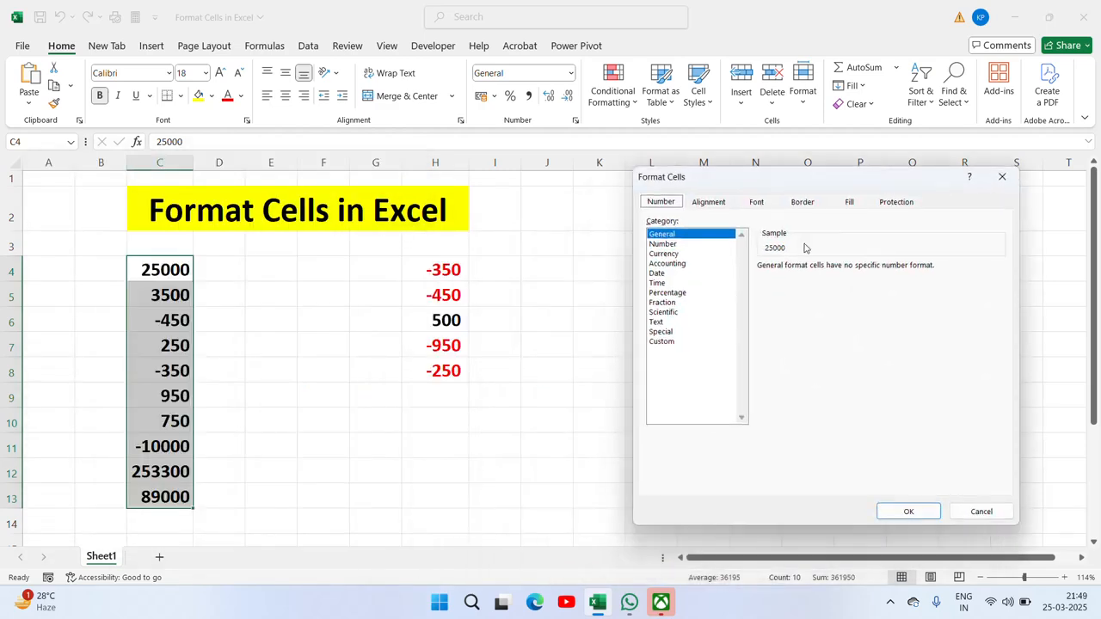
click(663, 253)
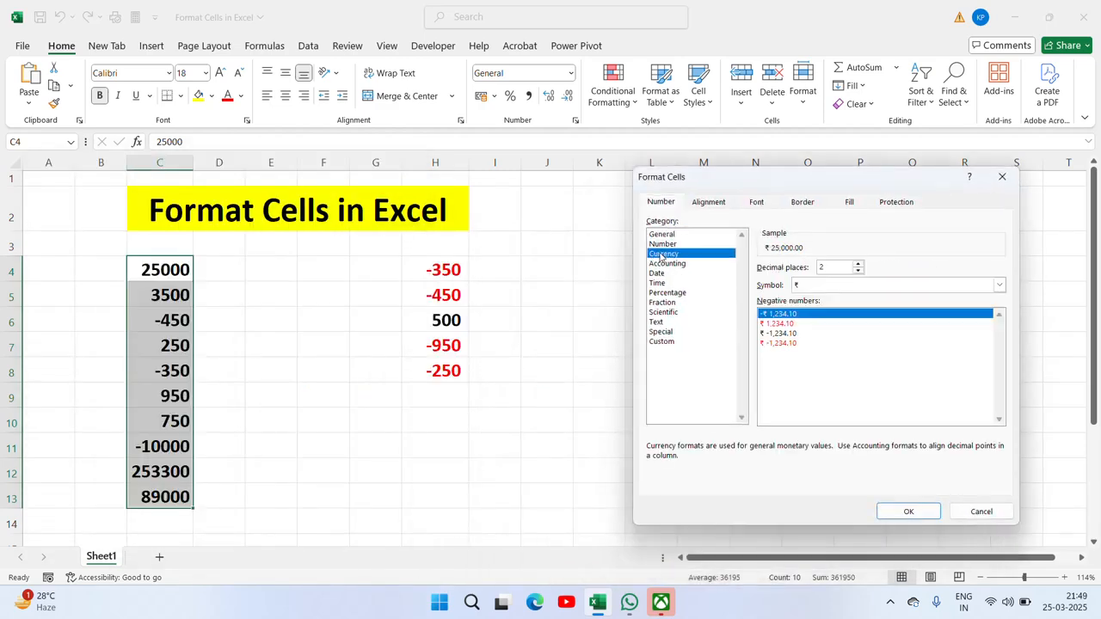
click(999, 285)
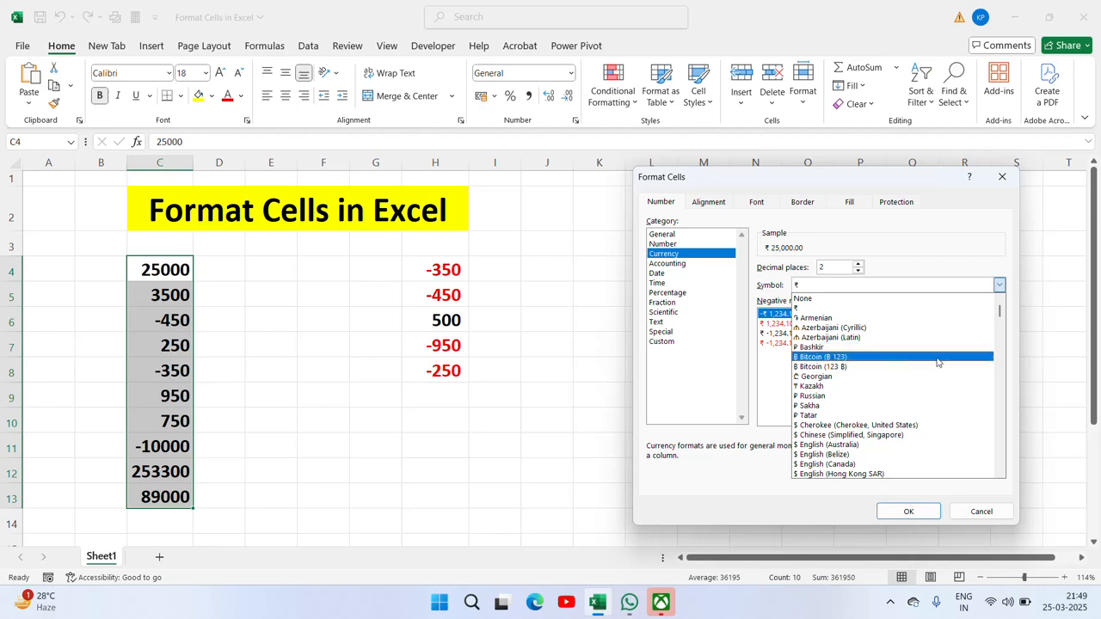
drag(1002, 316, 1001, 343)
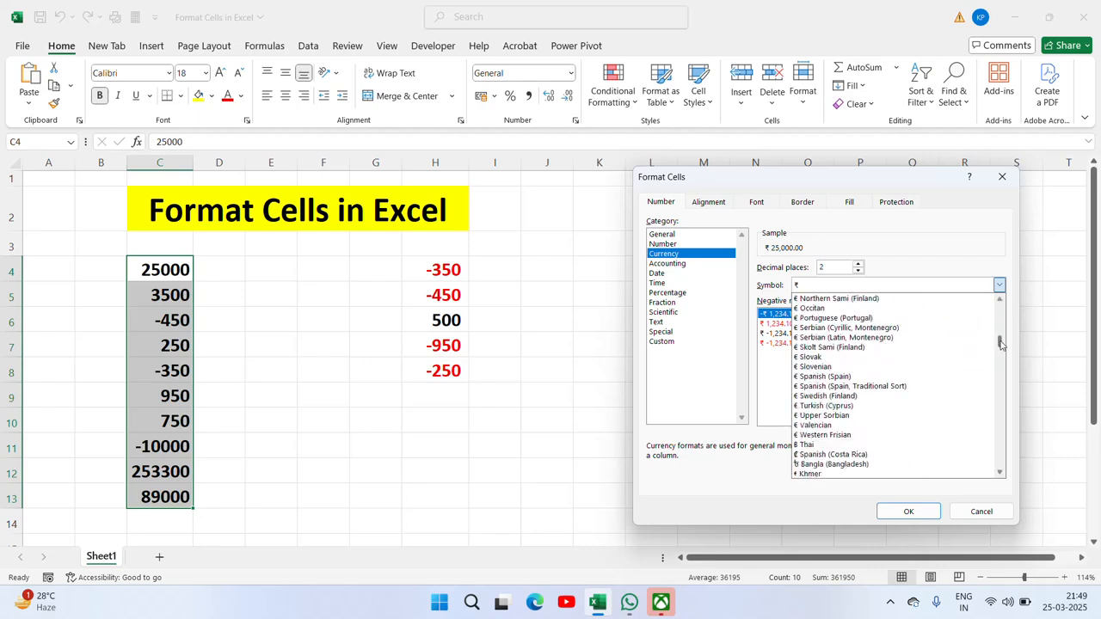
click(826, 445)
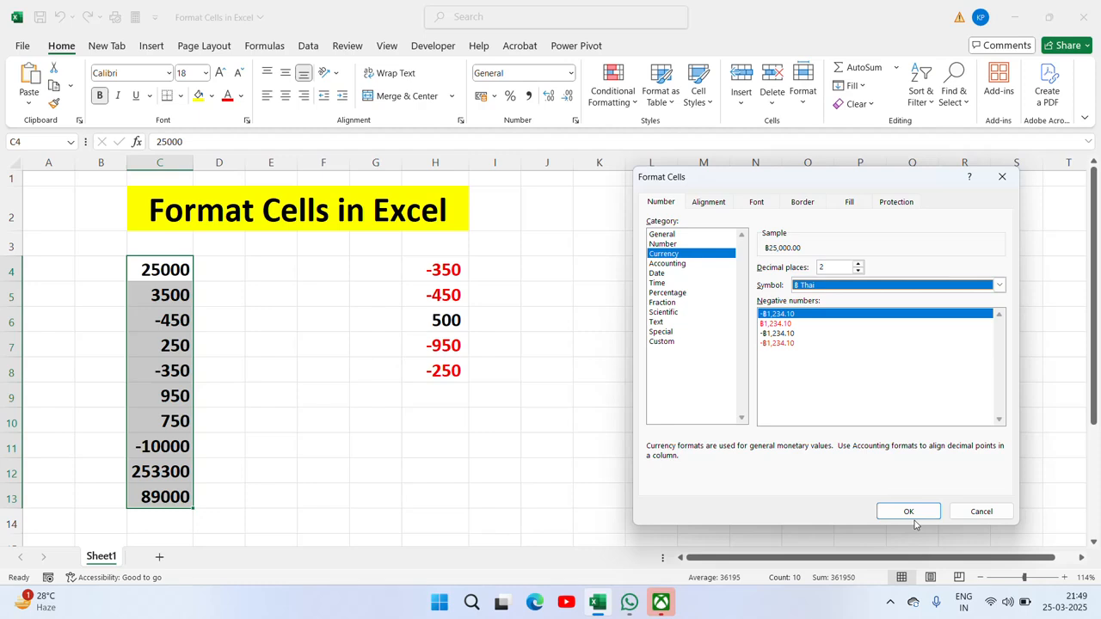
click(908, 513)
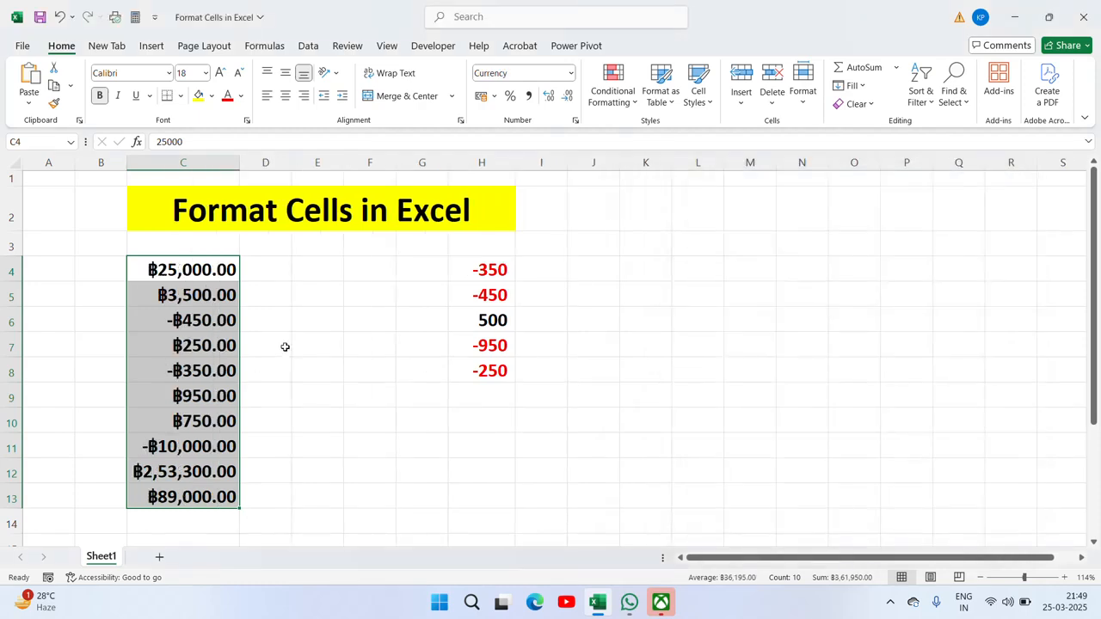
key(ctrl+z)
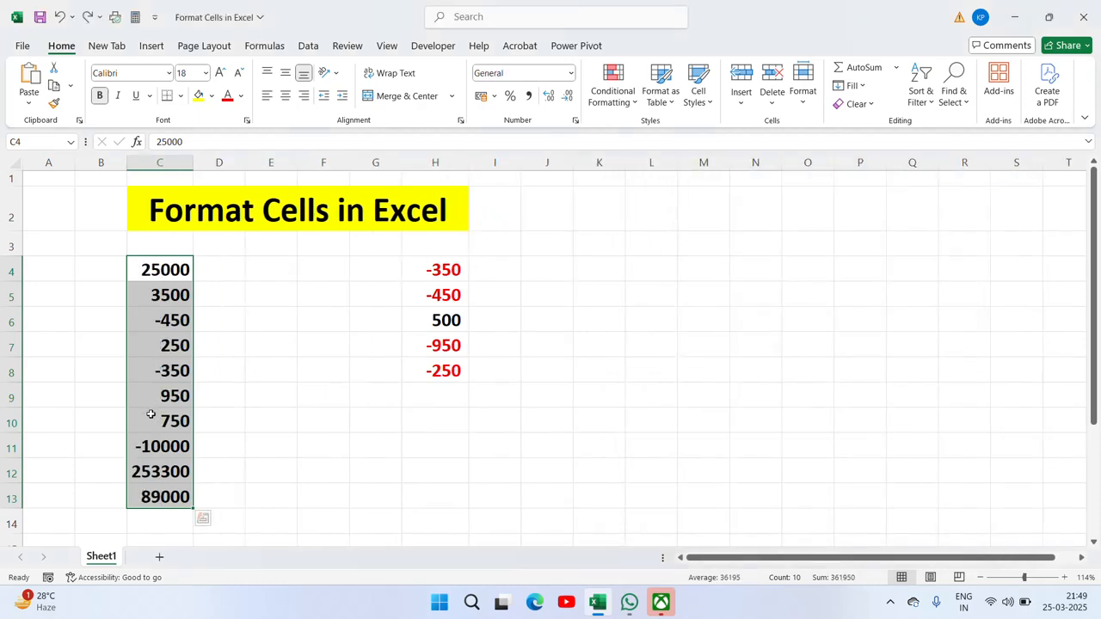
key(ctrl+1)
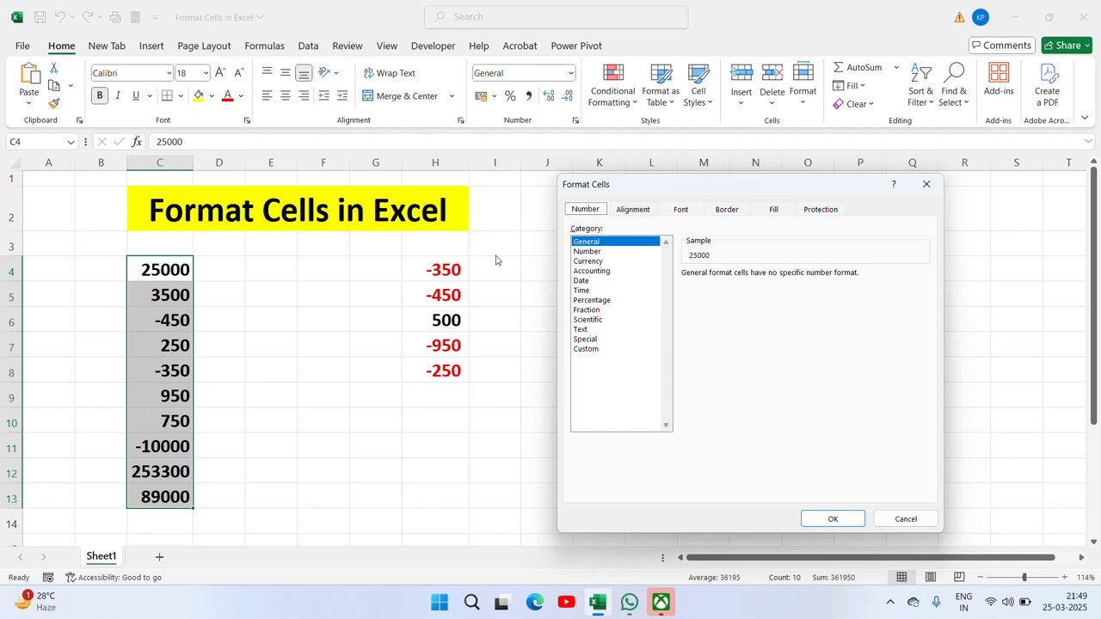
click(589, 251)
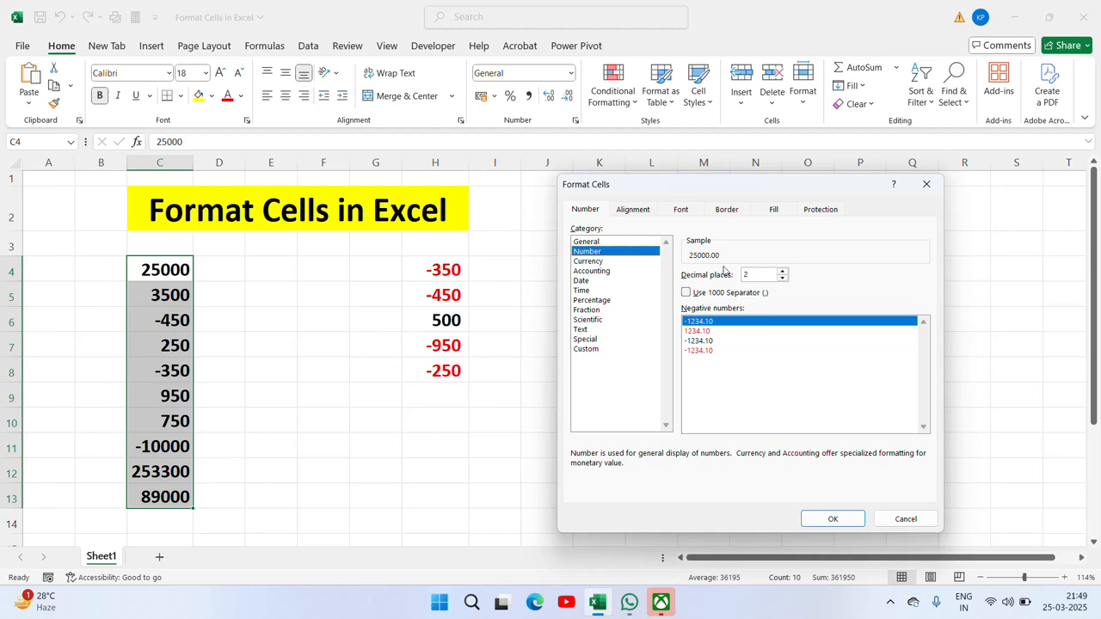
click(595, 263)
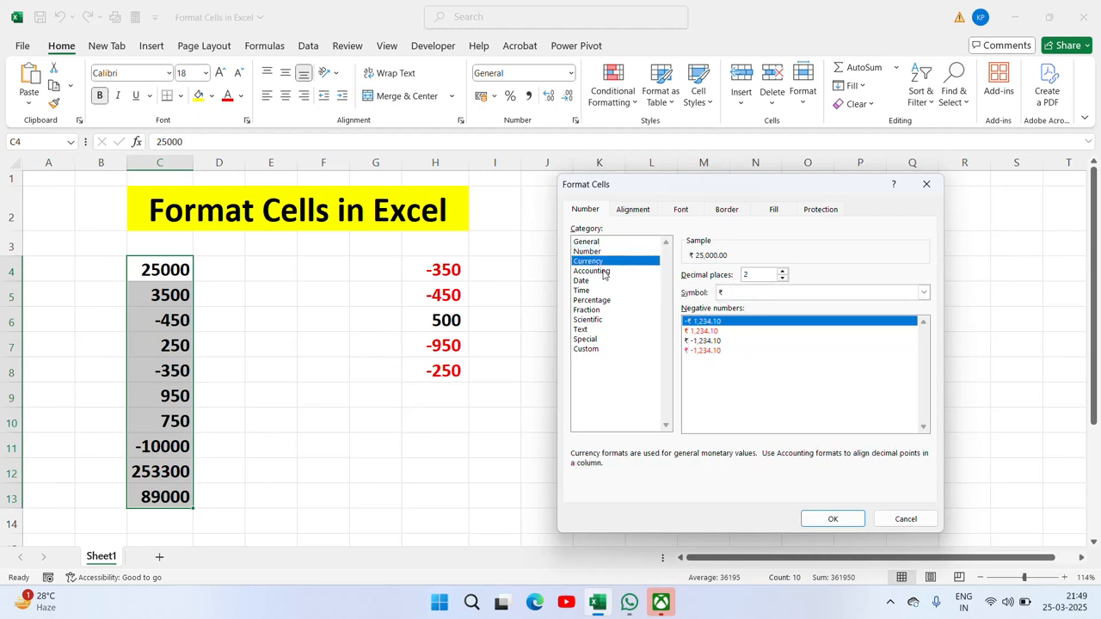
click(604, 273)
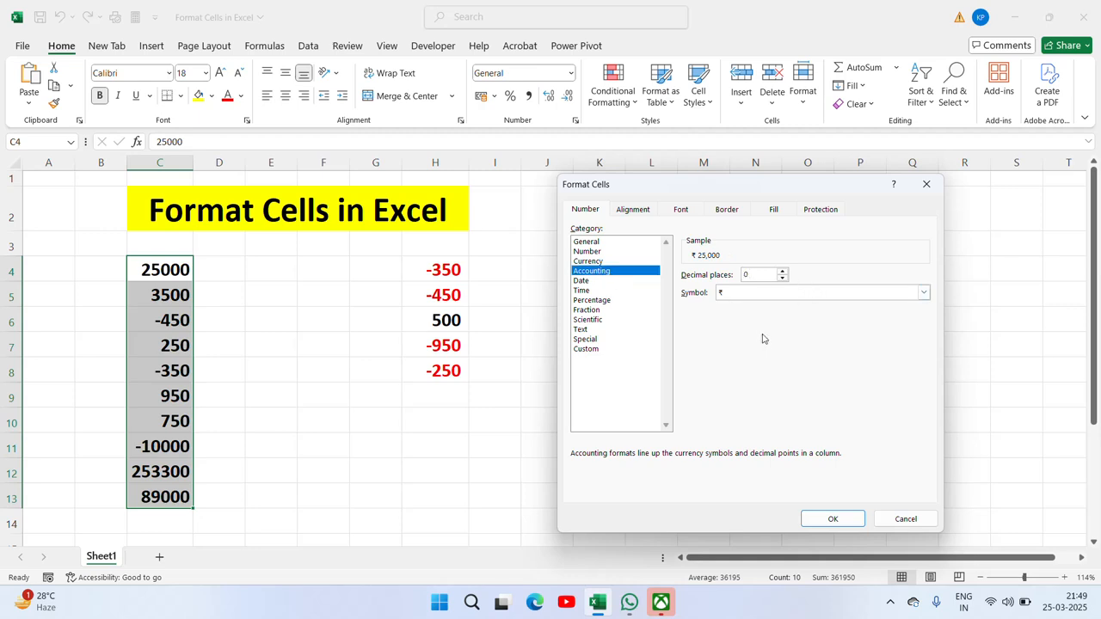
click(923, 292)
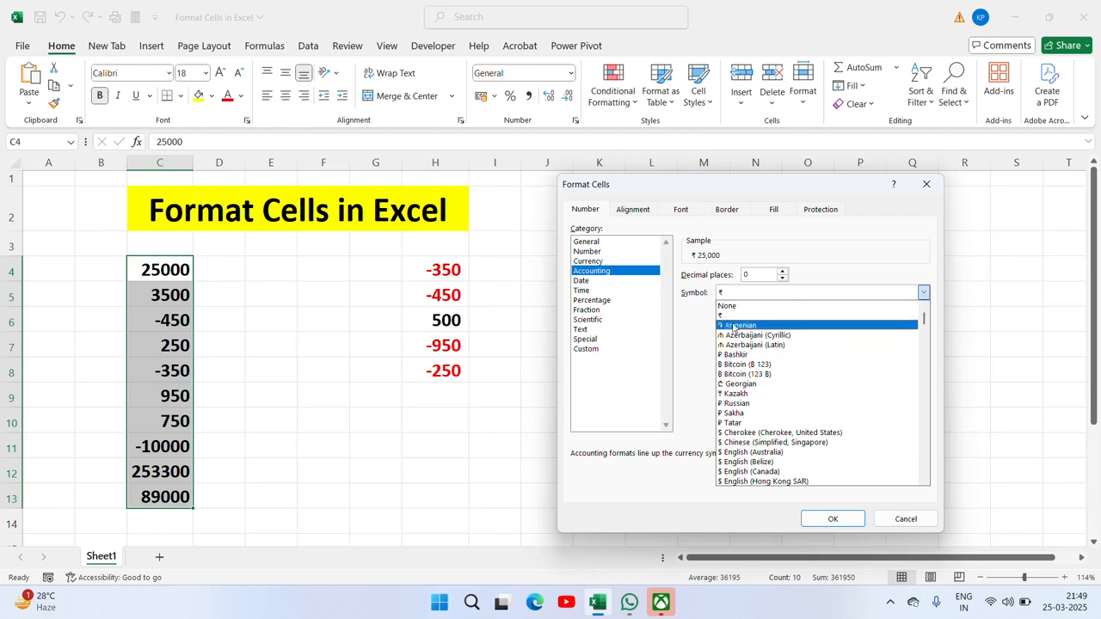
click(742, 423)
click(827, 519)
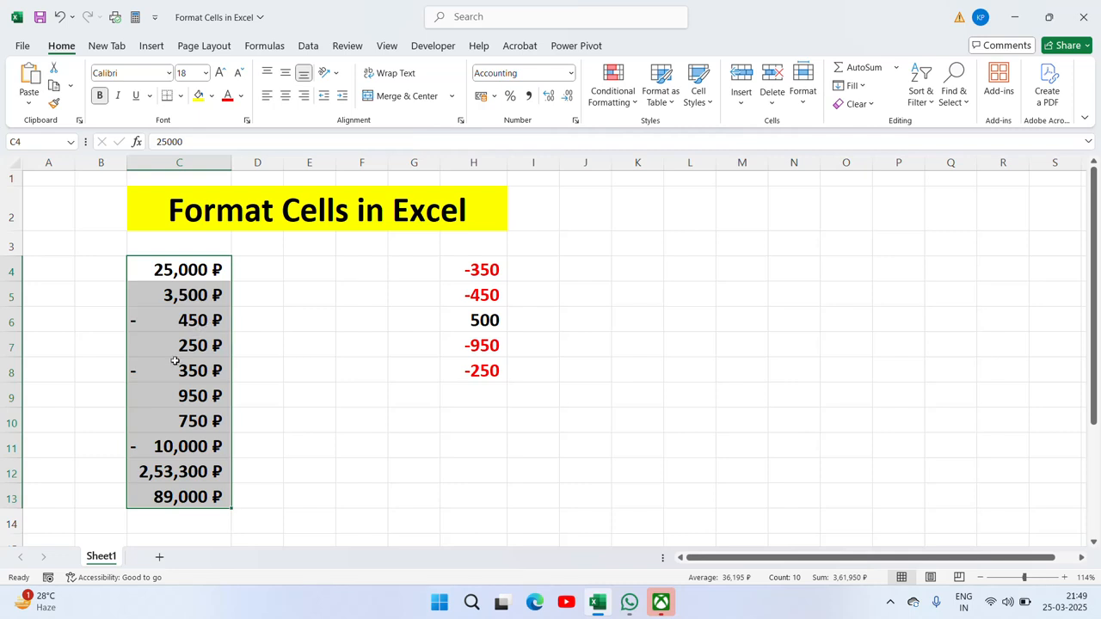
key(ctrl+z)
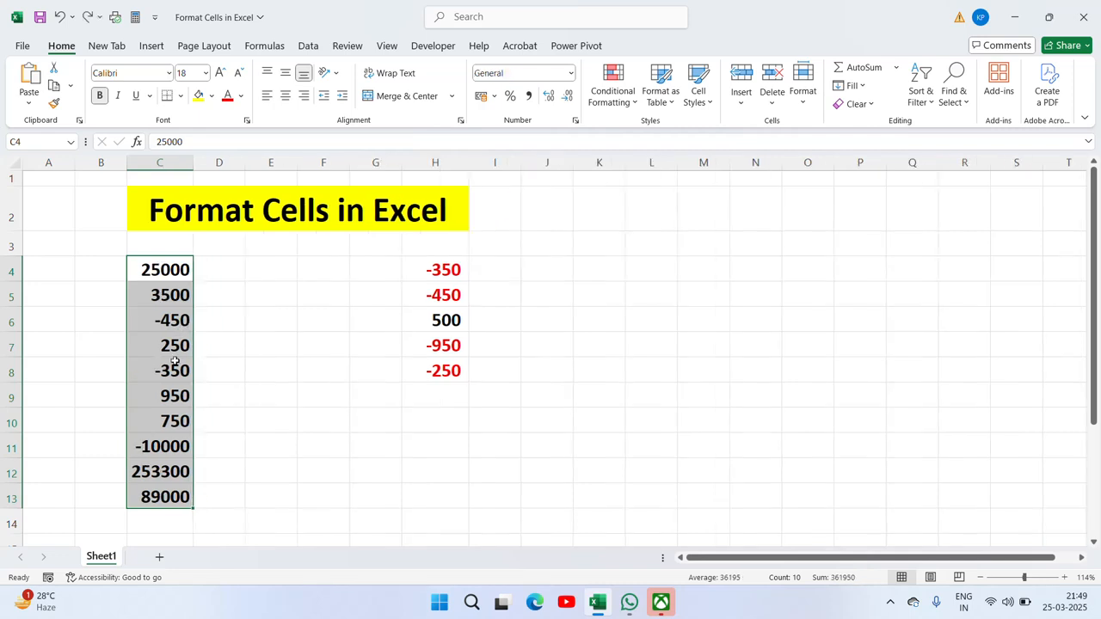
right_click(174, 361)
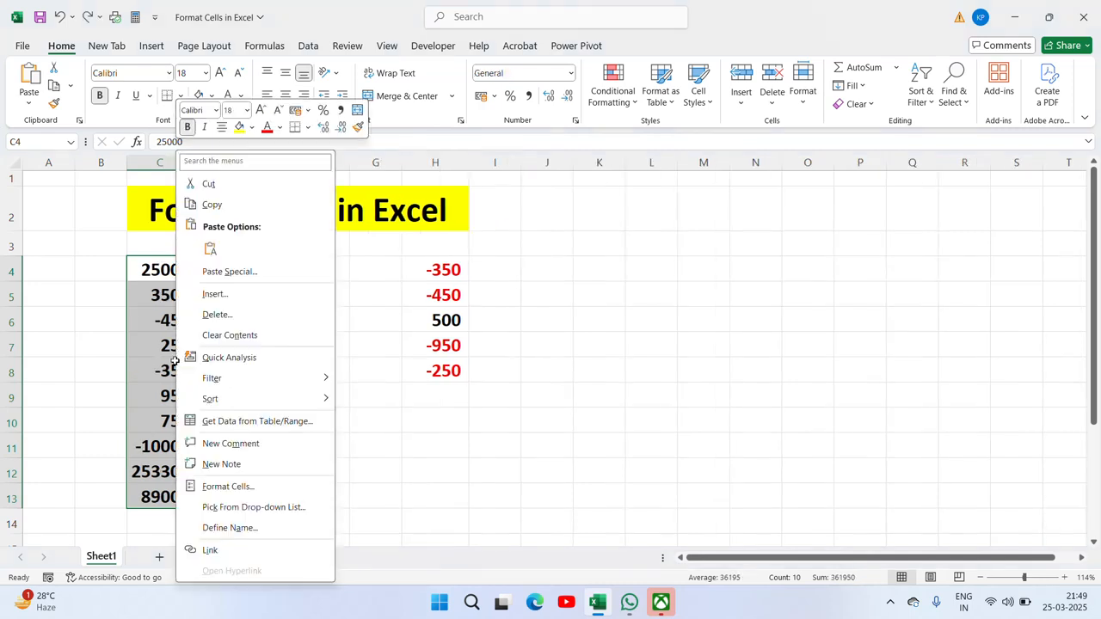
click(263, 488)
drag(325, 230, 797, 194)
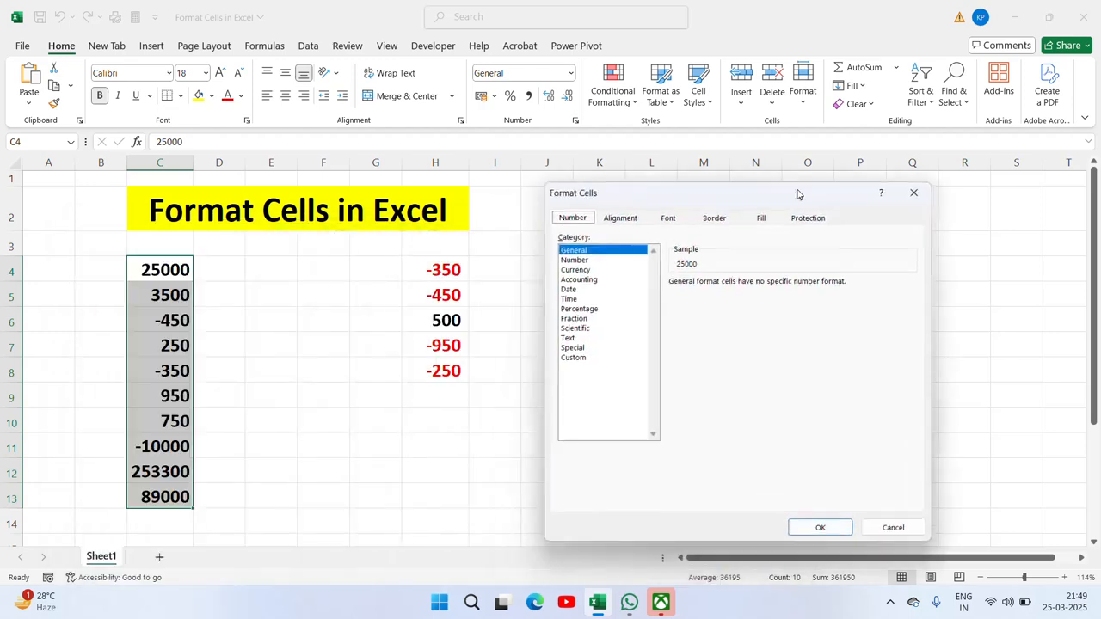
click(590, 282)
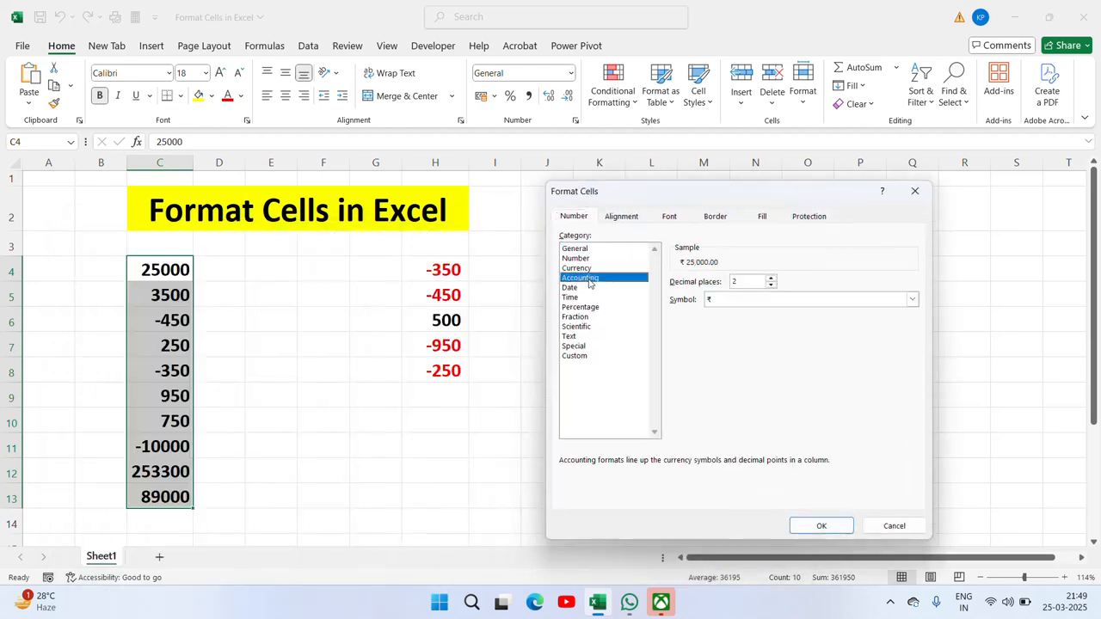
click(814, 300)
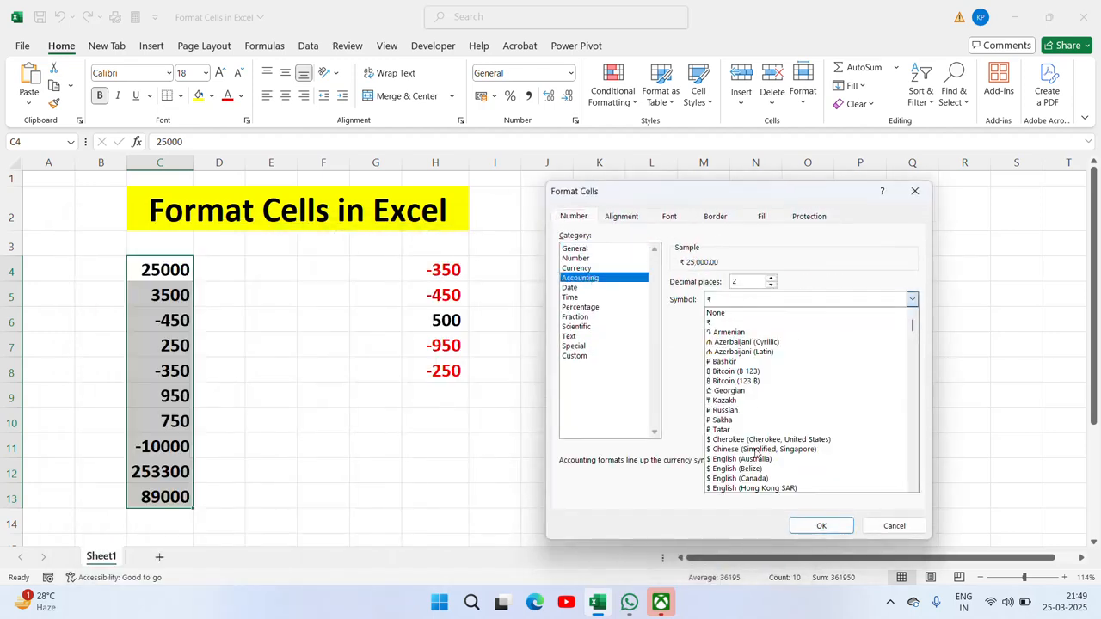
click(862, 275)
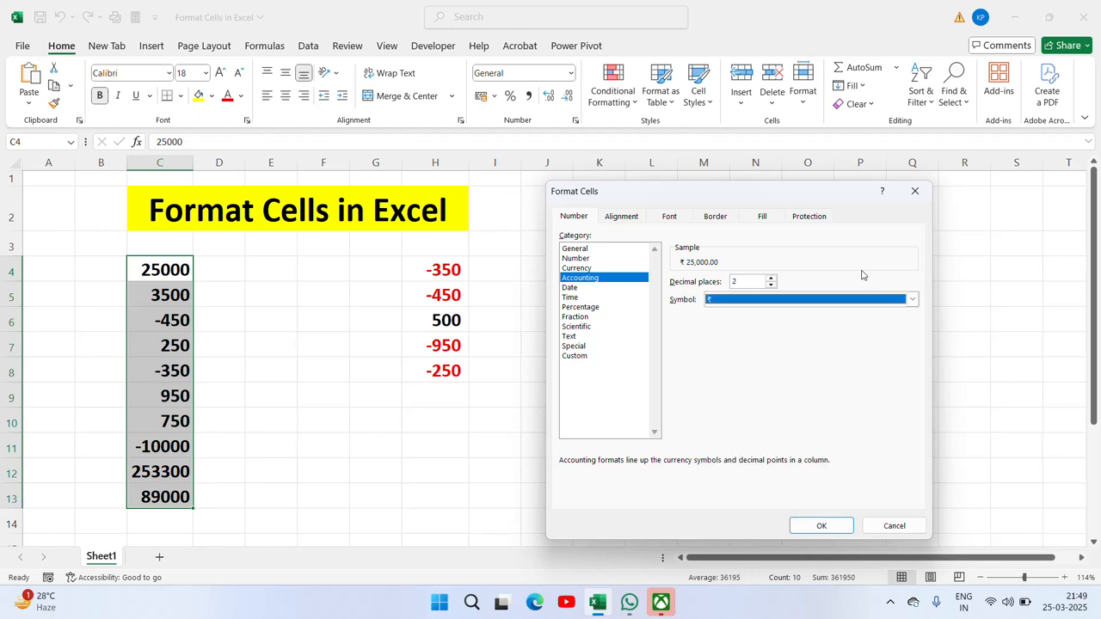
key(Escape)
click(551, 271)
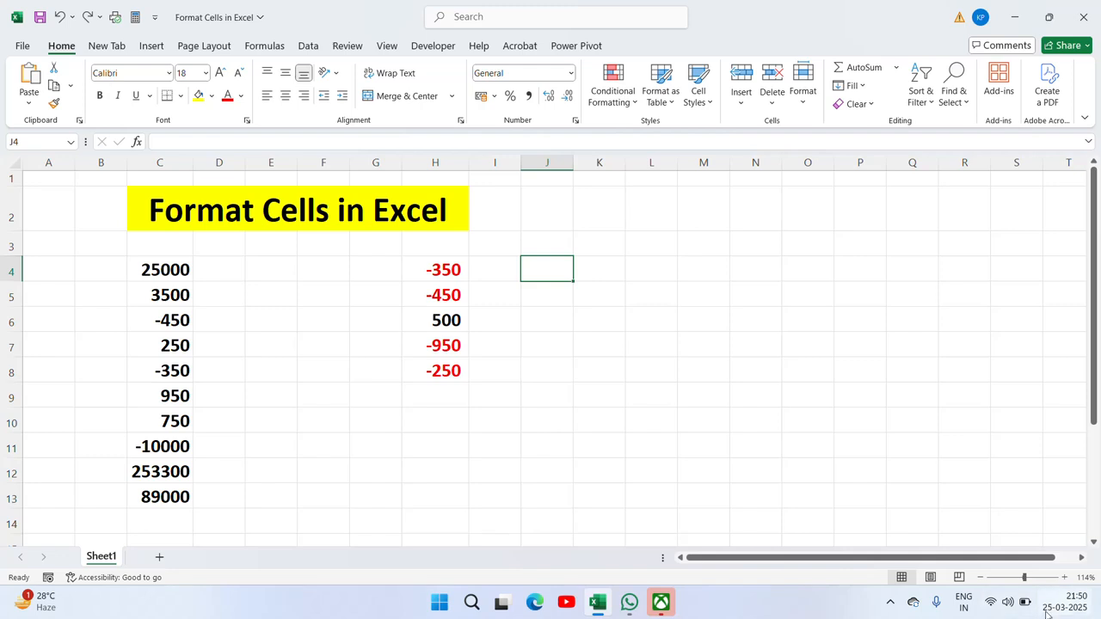
Step: Enter 25-Mar in J4, bold it, and apply the 14-03-2012 Date format
text(25)
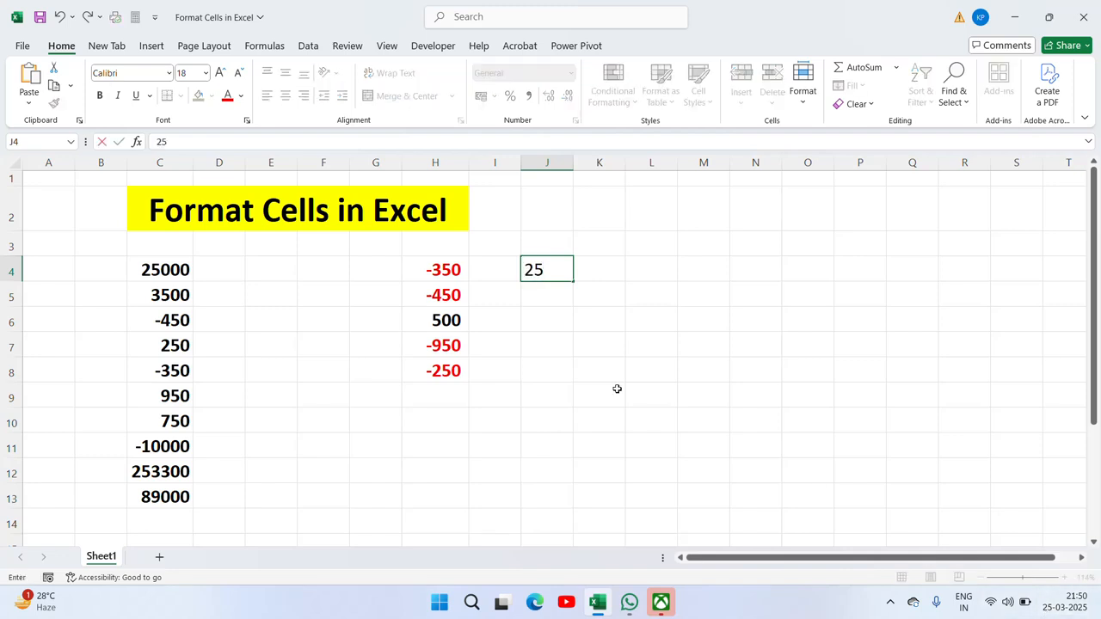
text(-Mar)
key(ctrl+Return)
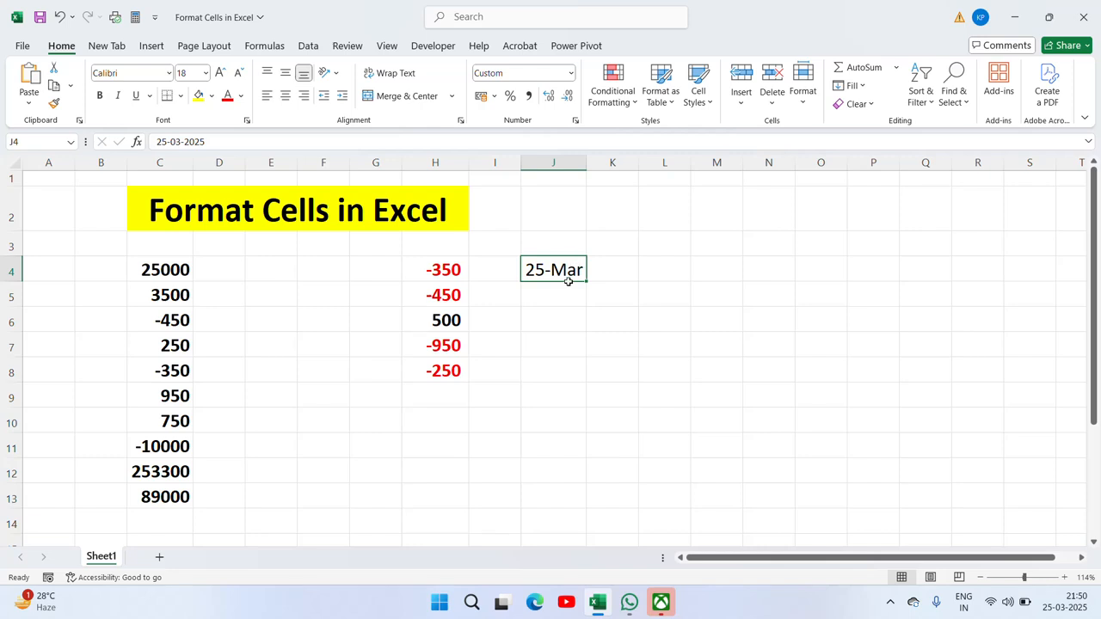
click(100, 96)
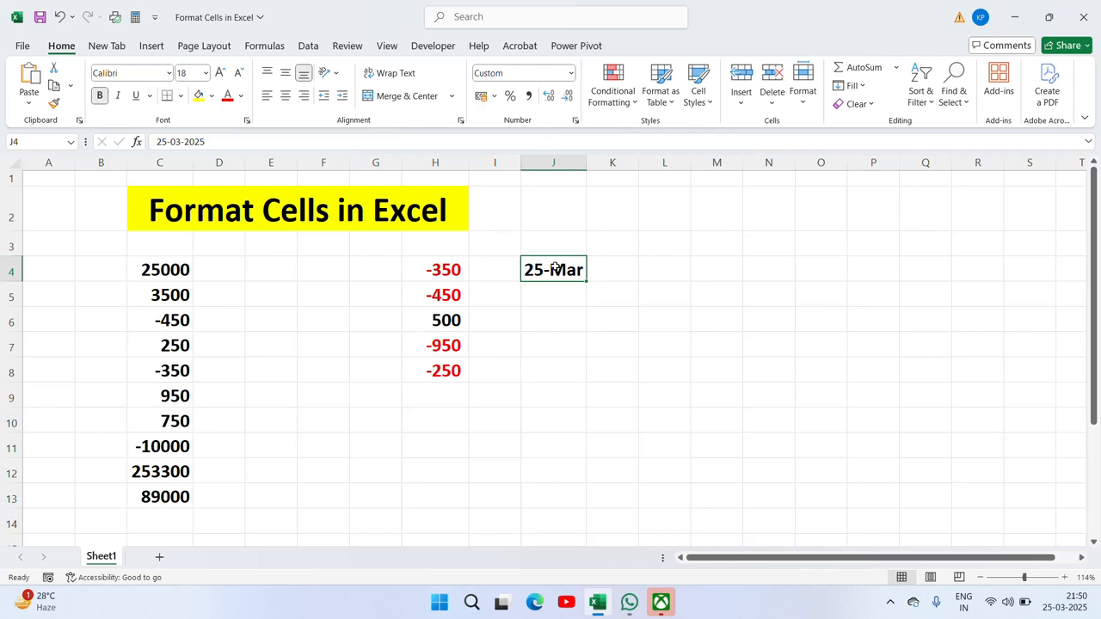
key(ctrl+1)
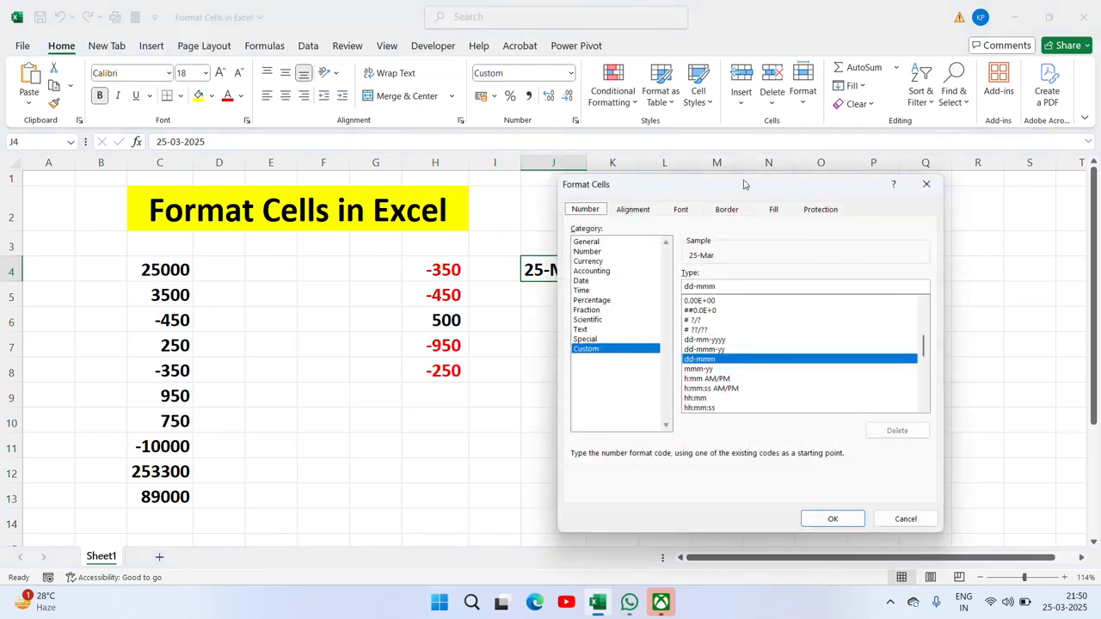
drag(747, 183, 907, 164)
click(743, 261)
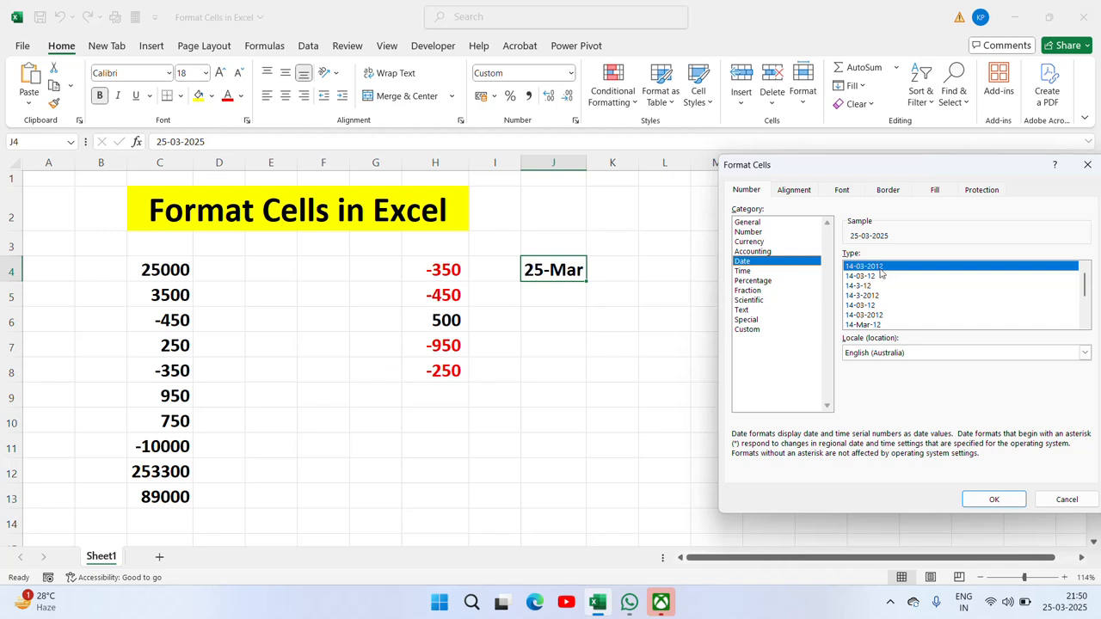
click(991, 500)
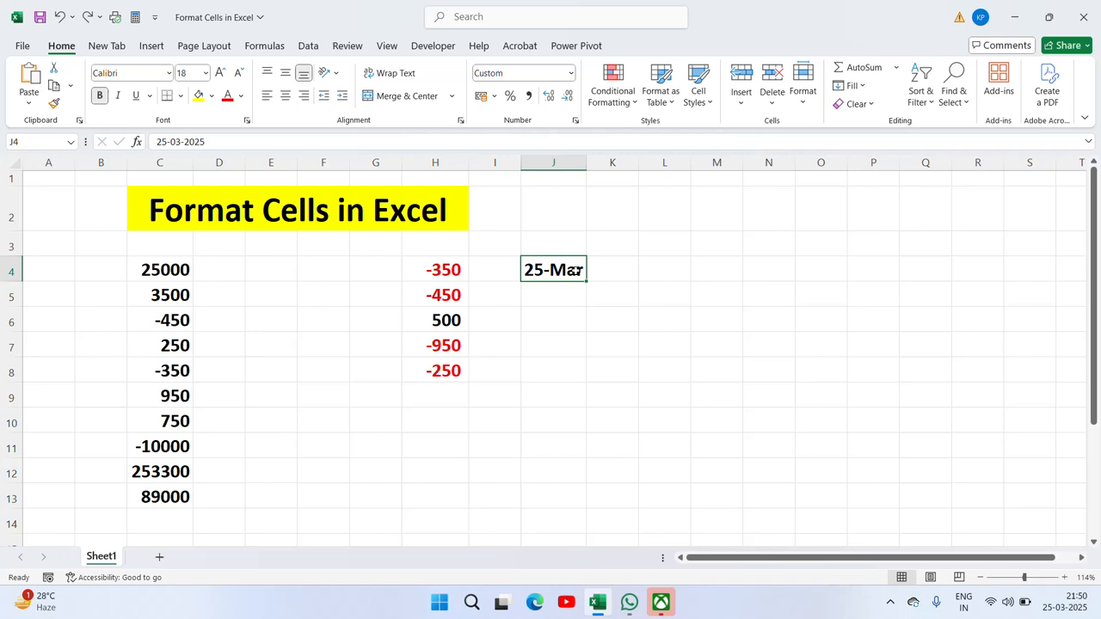
Step: Format J4 with the long weekday date type so it reads Tuesday, 25 March 2025
right_click(576, 269)
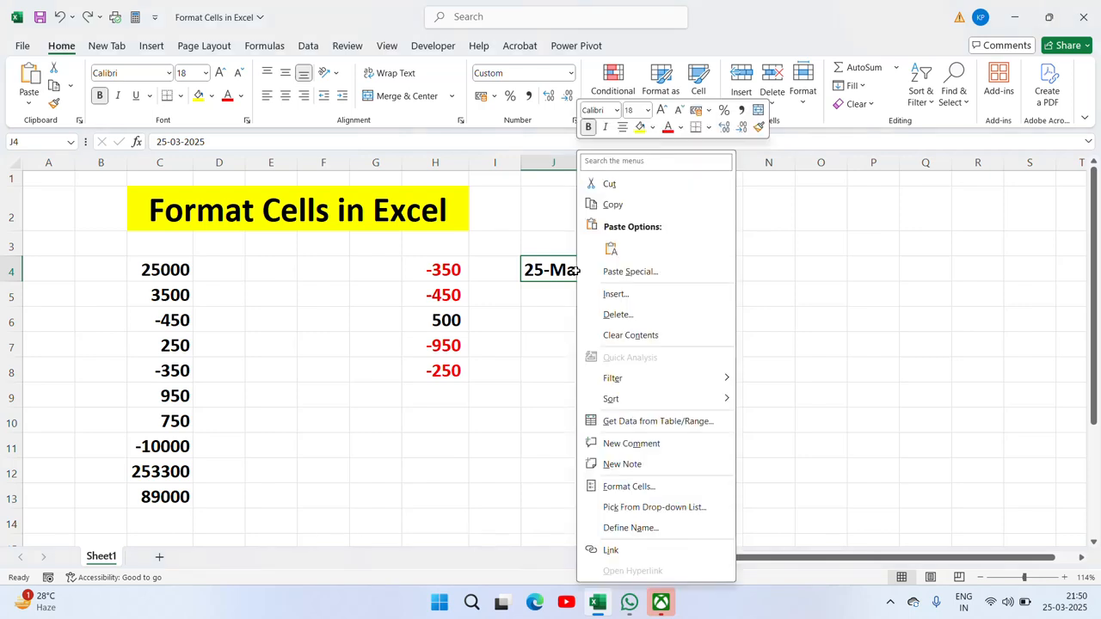
click(625, 487)
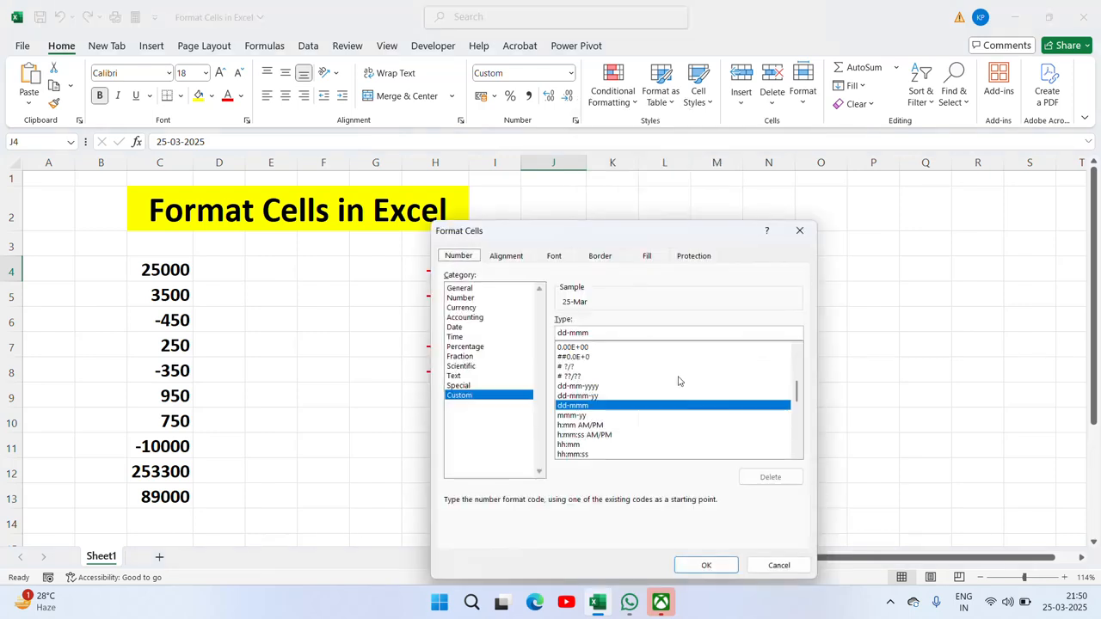
click(461, 328)
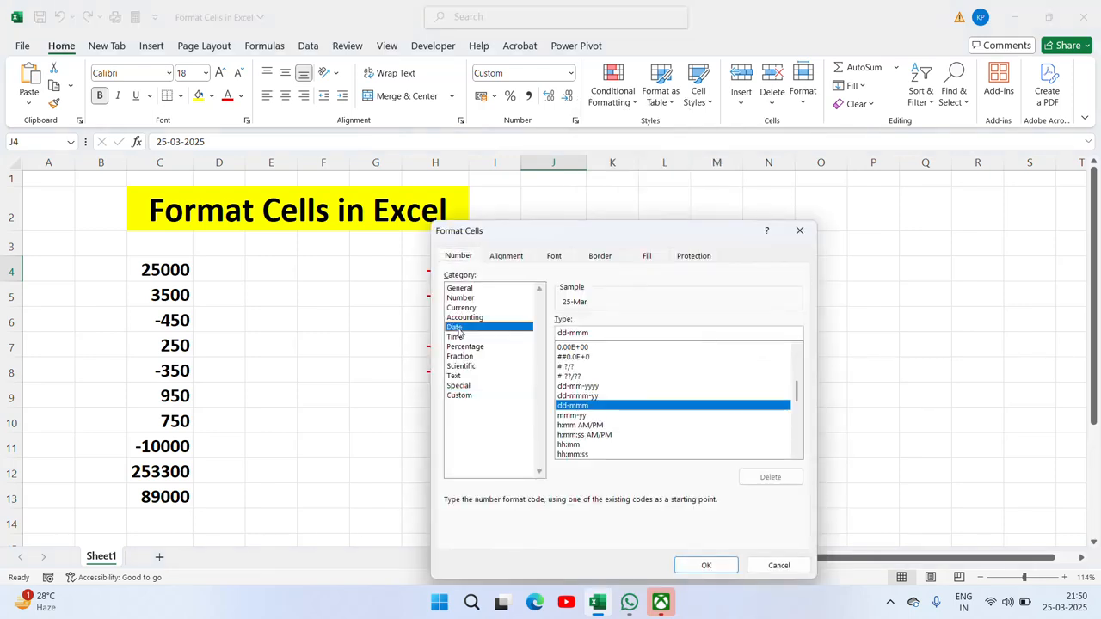
click(572, 343)
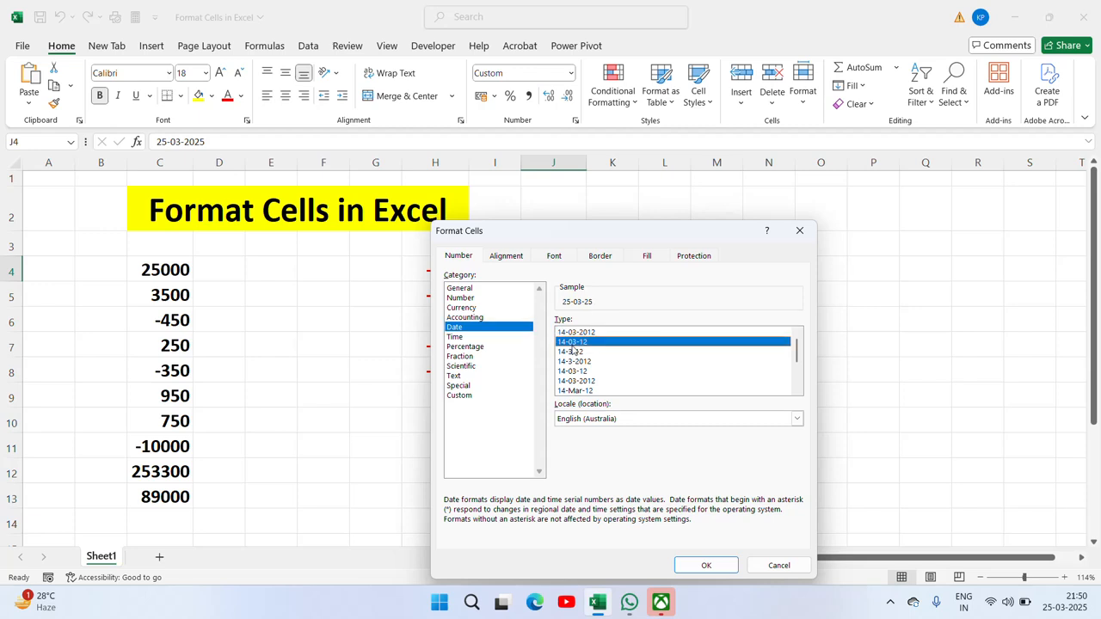
click(575, 353)
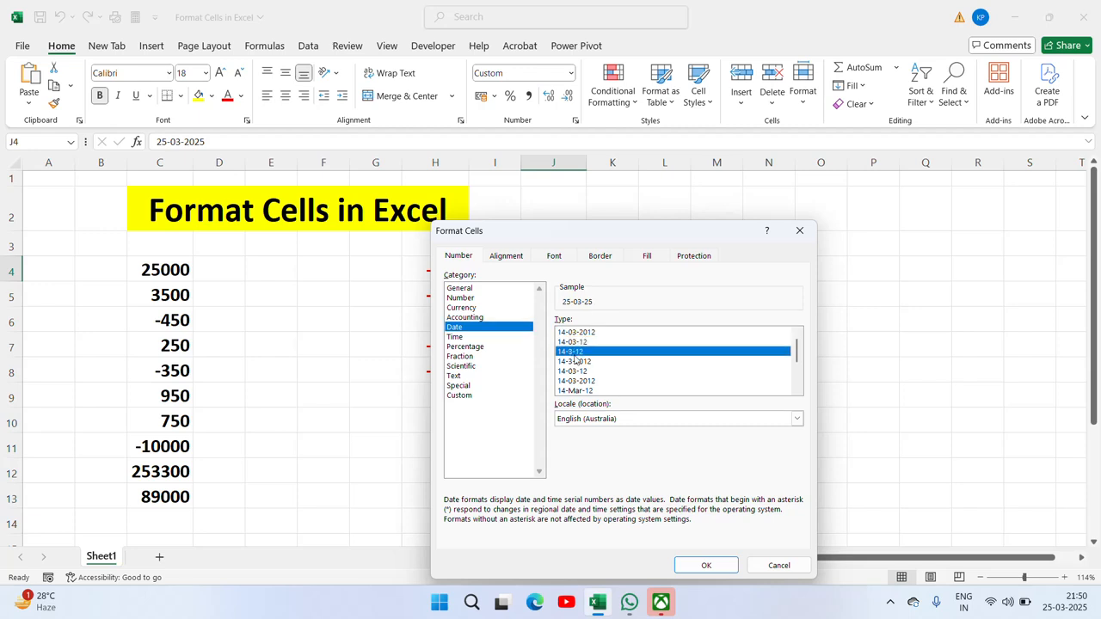
click(590, 382)
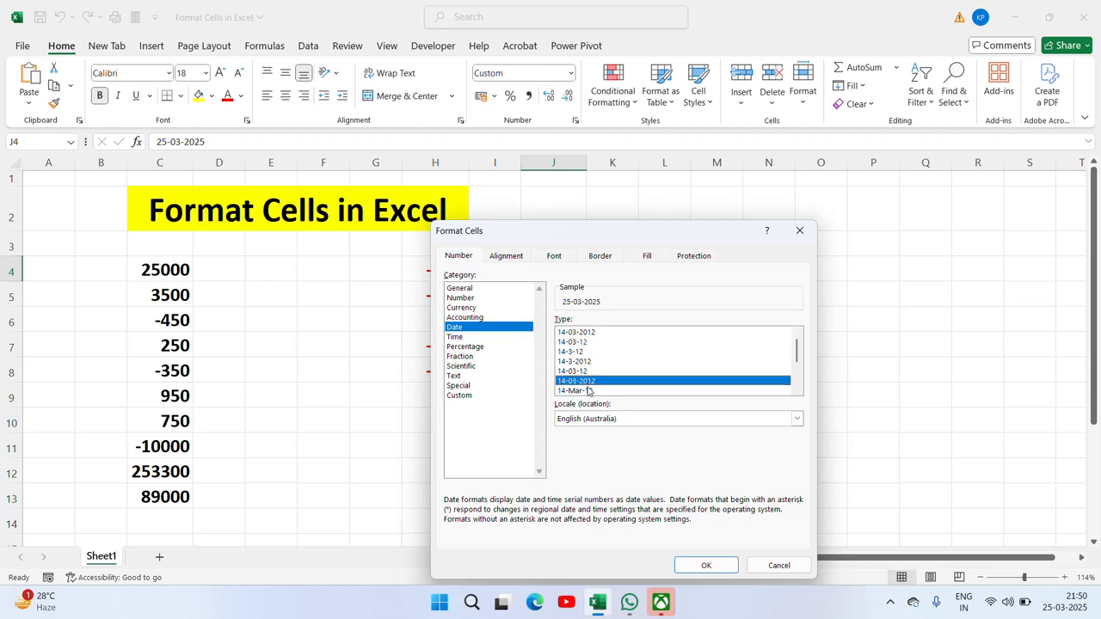
click(587, 391)
drag(798, 352, 798, 374)
click(621, 385)
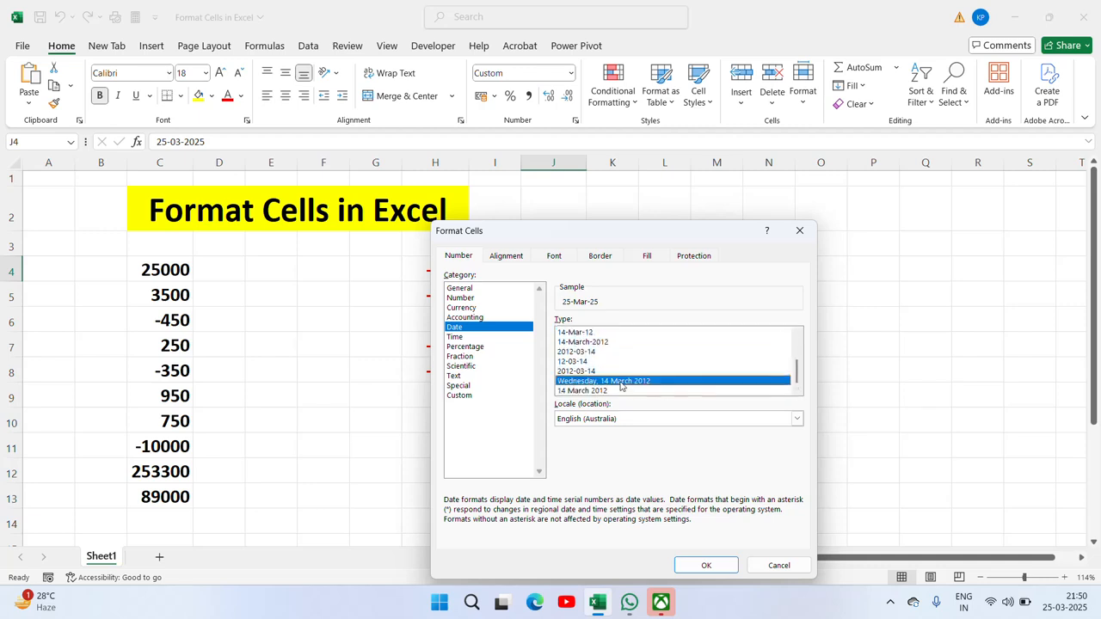
click(706, 565)
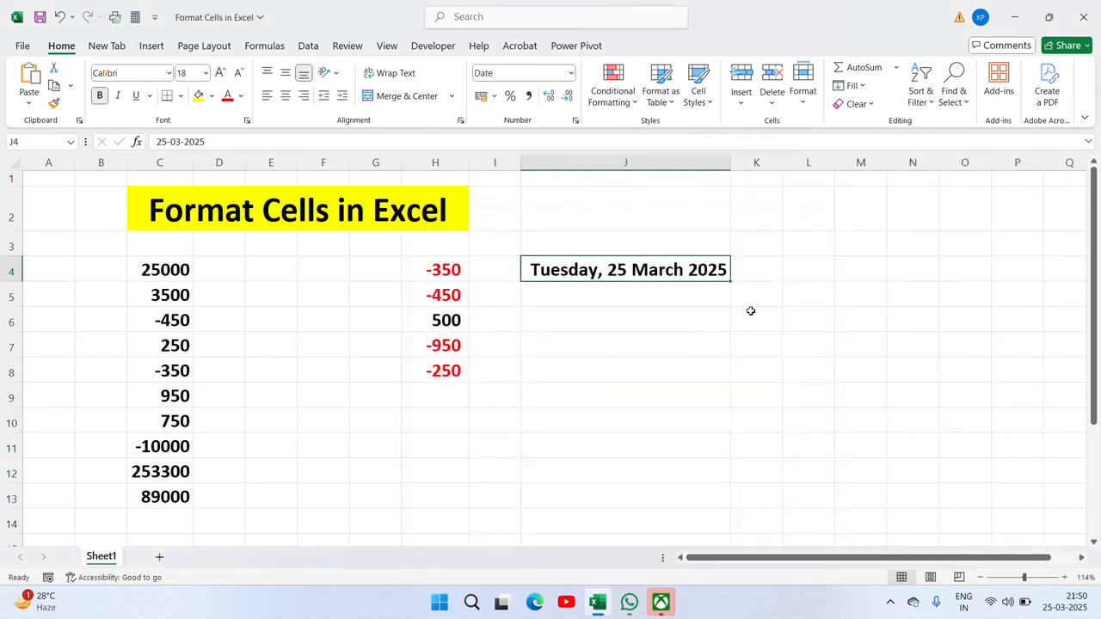
Step: Preview the 14-03-2012 and 14-Mar-12 date types for J4, then cancel without changes
right_click(645, 272)
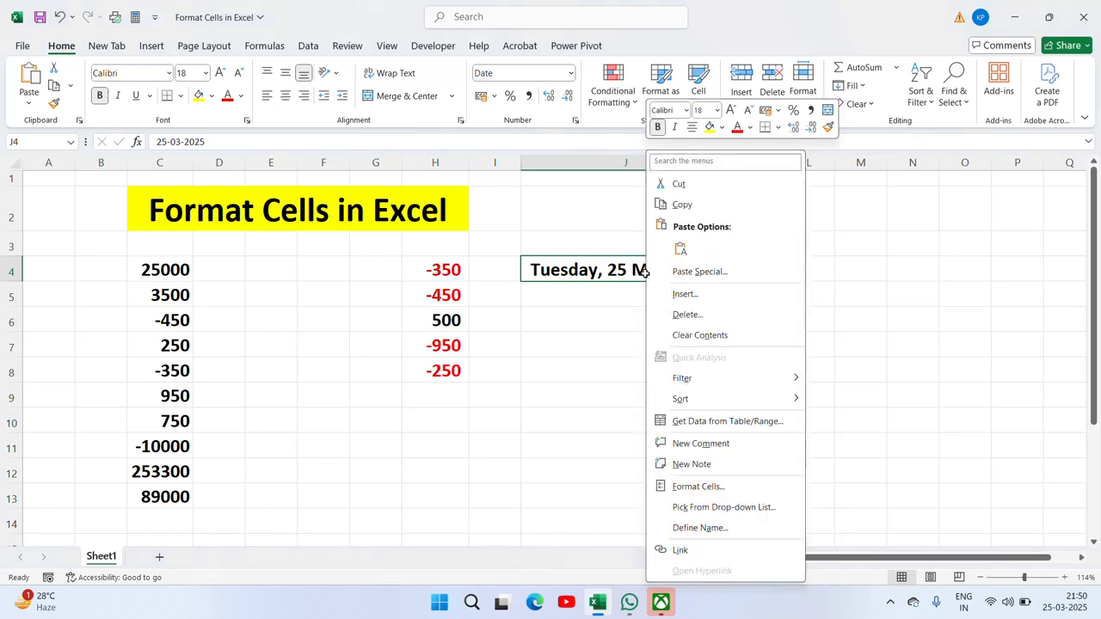
click(713, 496)
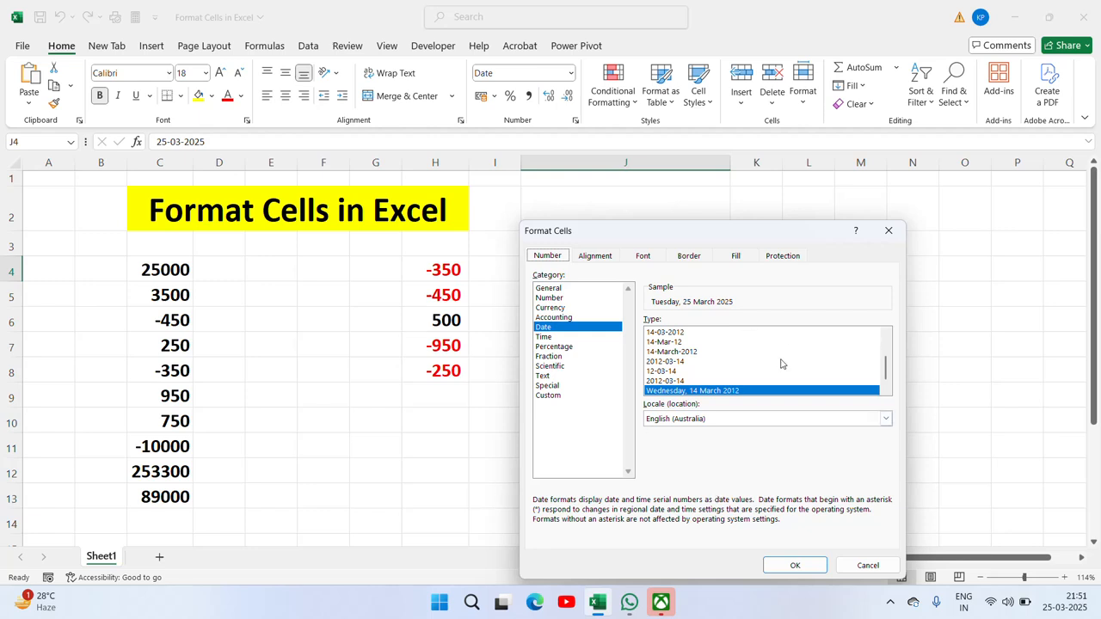
drag(886, 371, 886, 355)
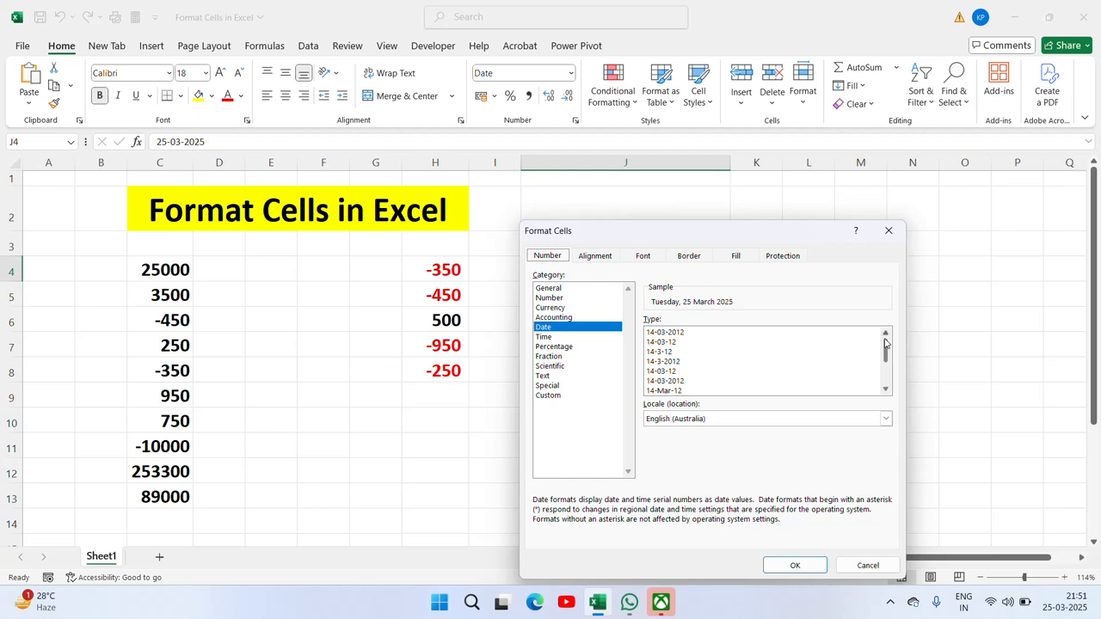
click(665, 382)
click(675, 391)
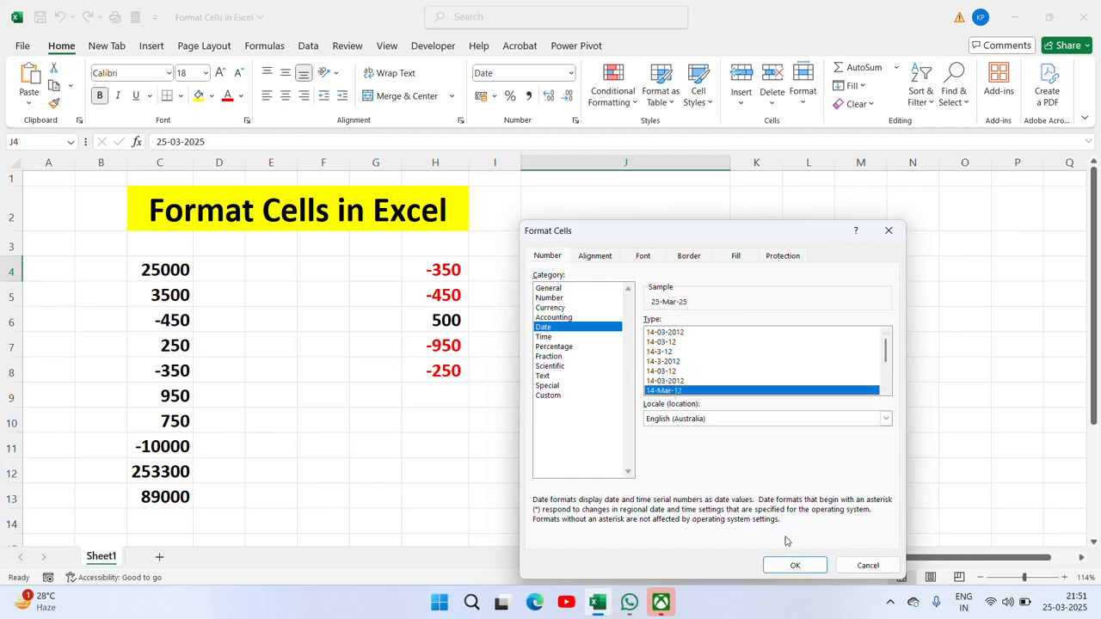
click(794, 564)
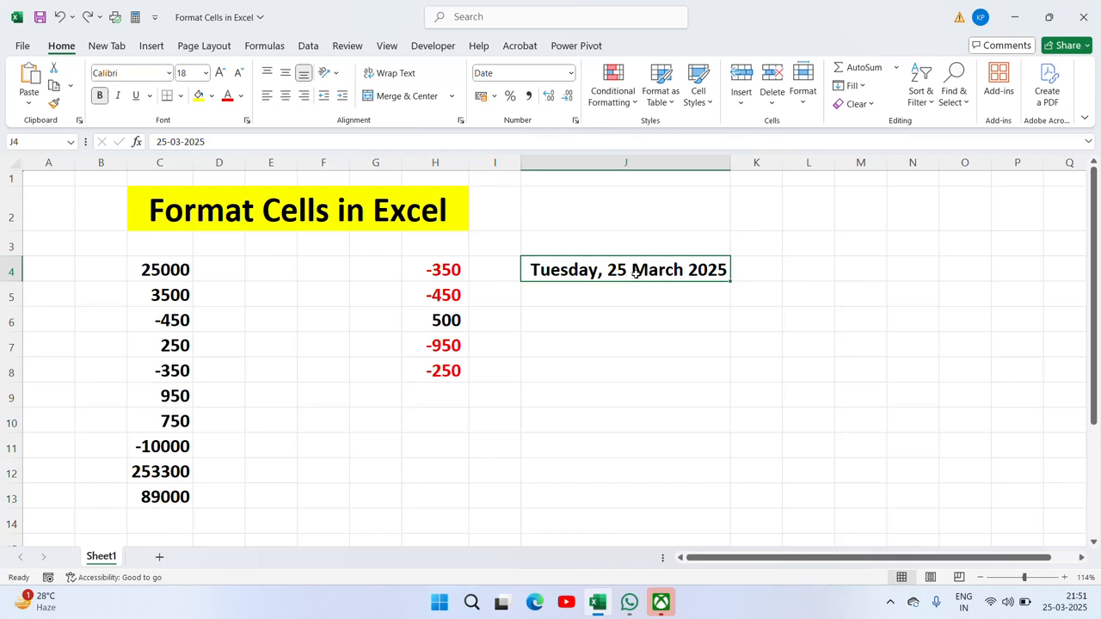
Step: Apply the year-first 2012-03-14 date type to J4 so it shows 2025-03-25
right_click(634, 272)
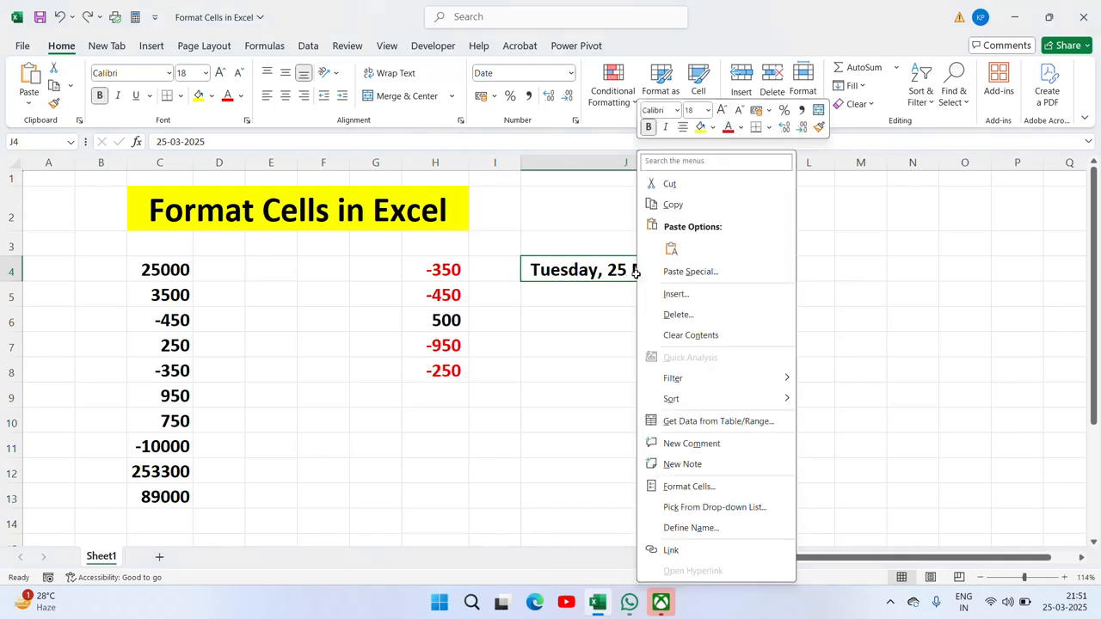
click(689, 487)
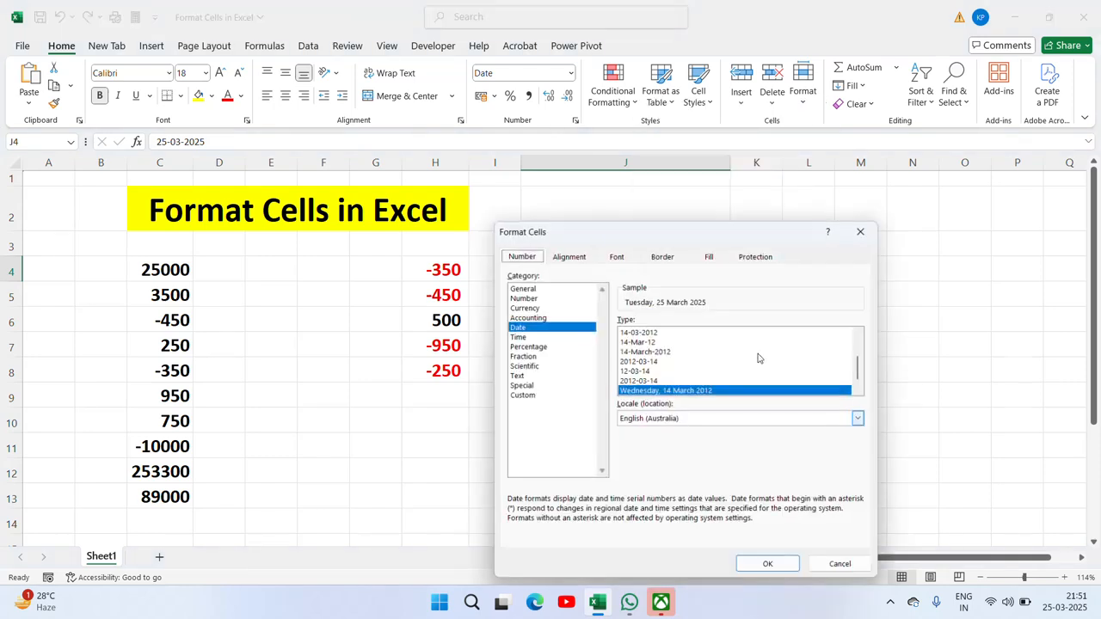
click(652, 354)
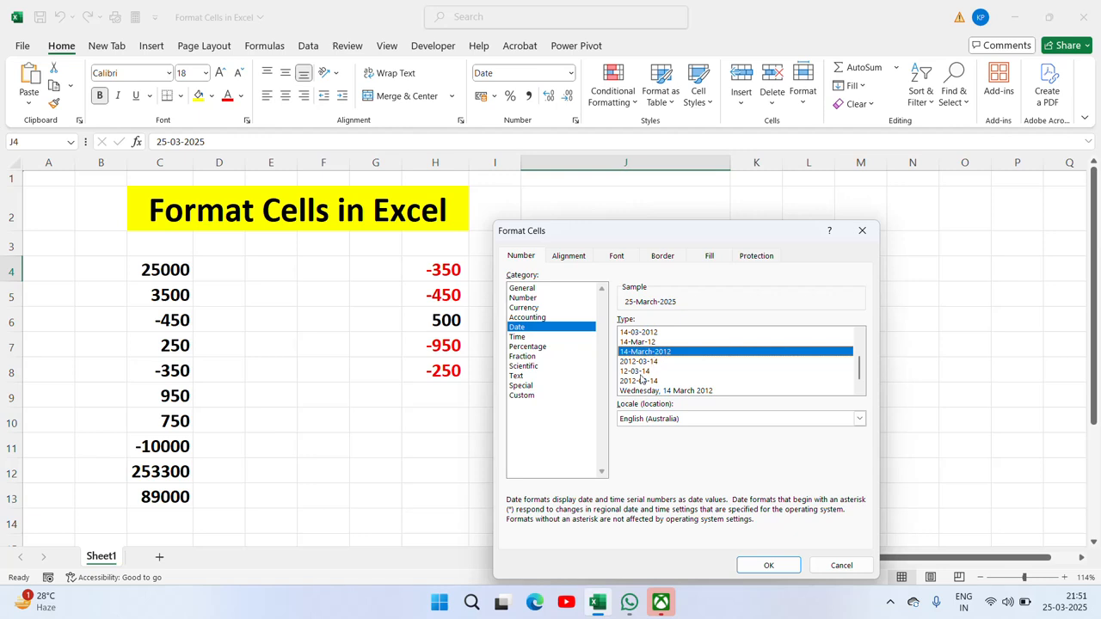
click(638, 371)
click(648, 364)
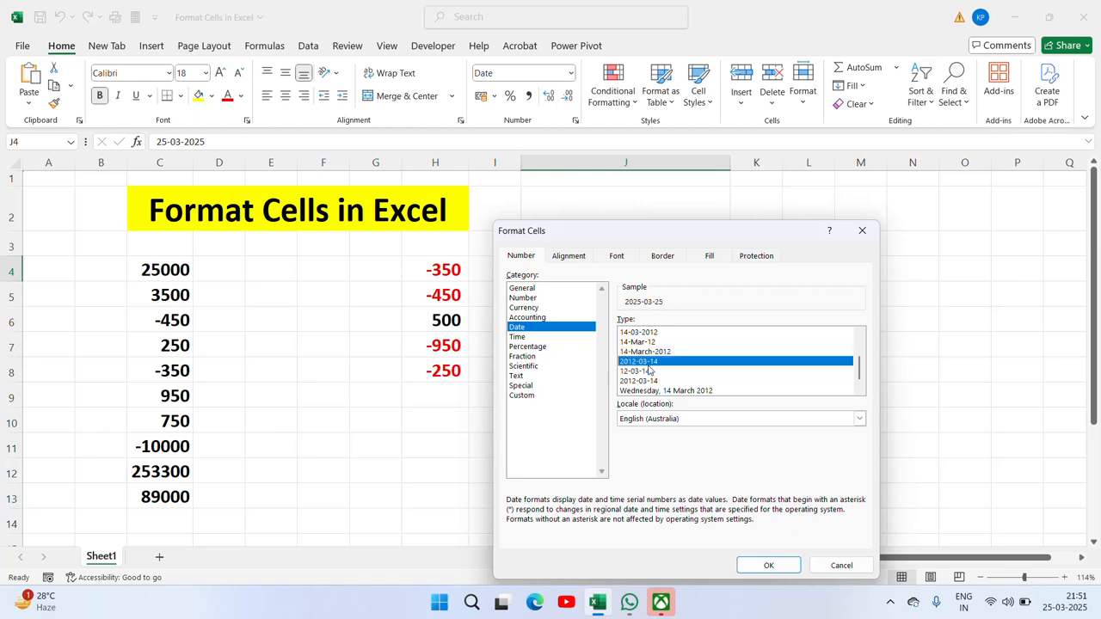
click(769, 565)
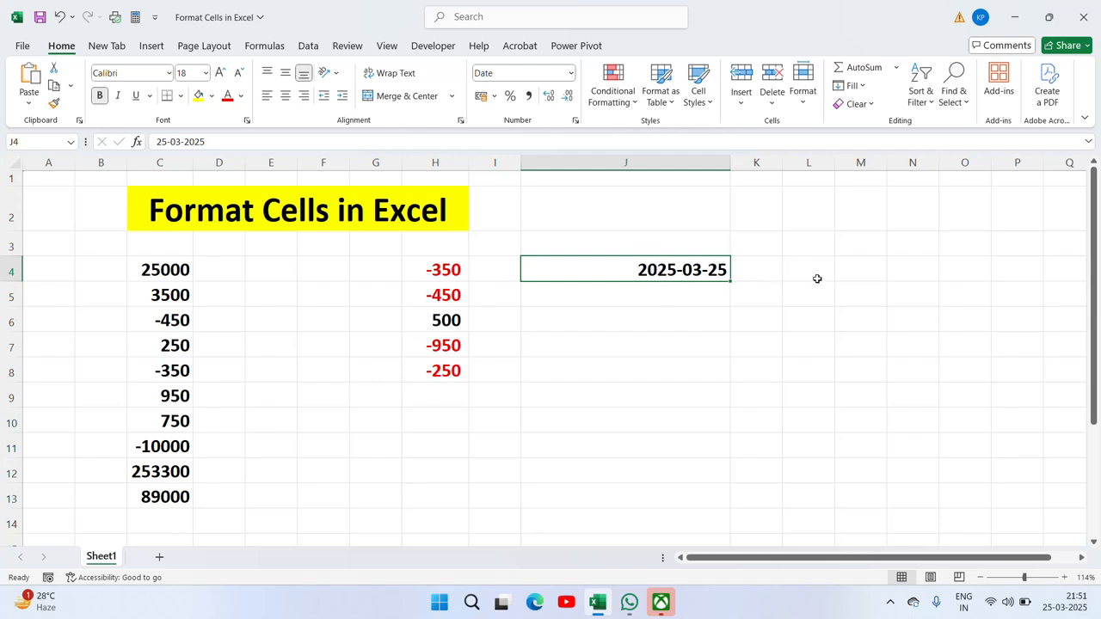
Step: Try the long weekday date on J4, then undo back to 2025-03-25
key(ctrl+1)
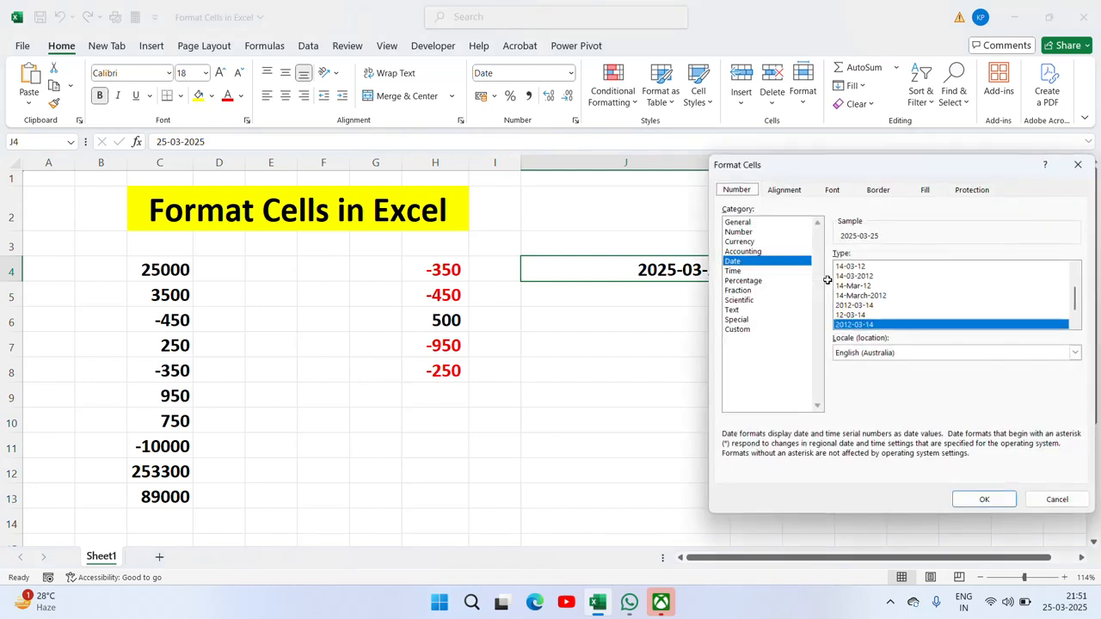
drag(1071, 303, 1075, 318)
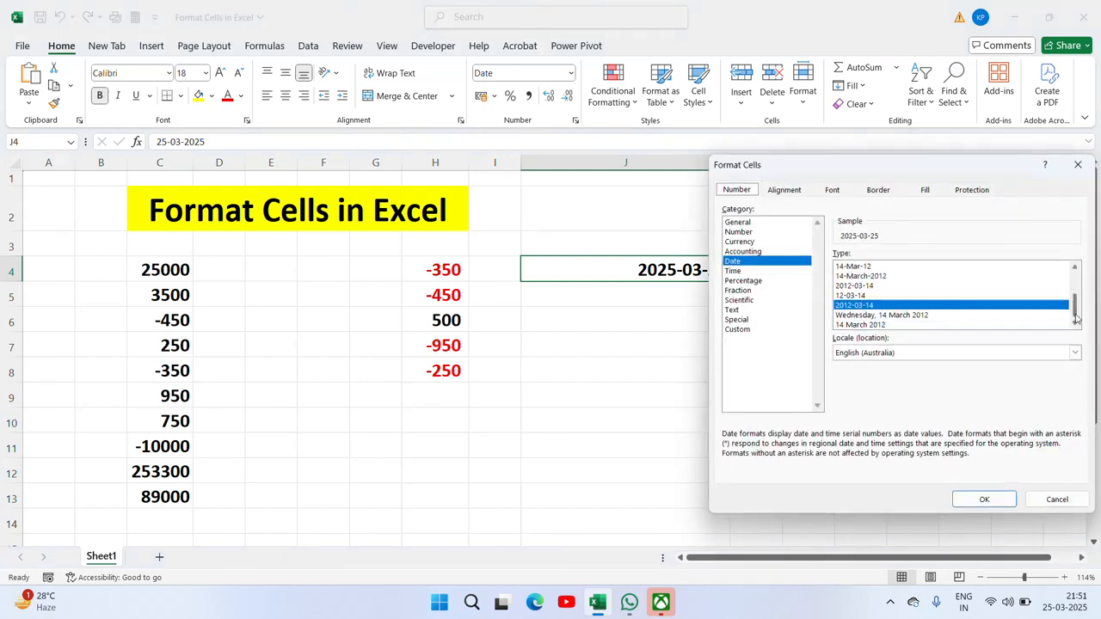
click(894, 316)
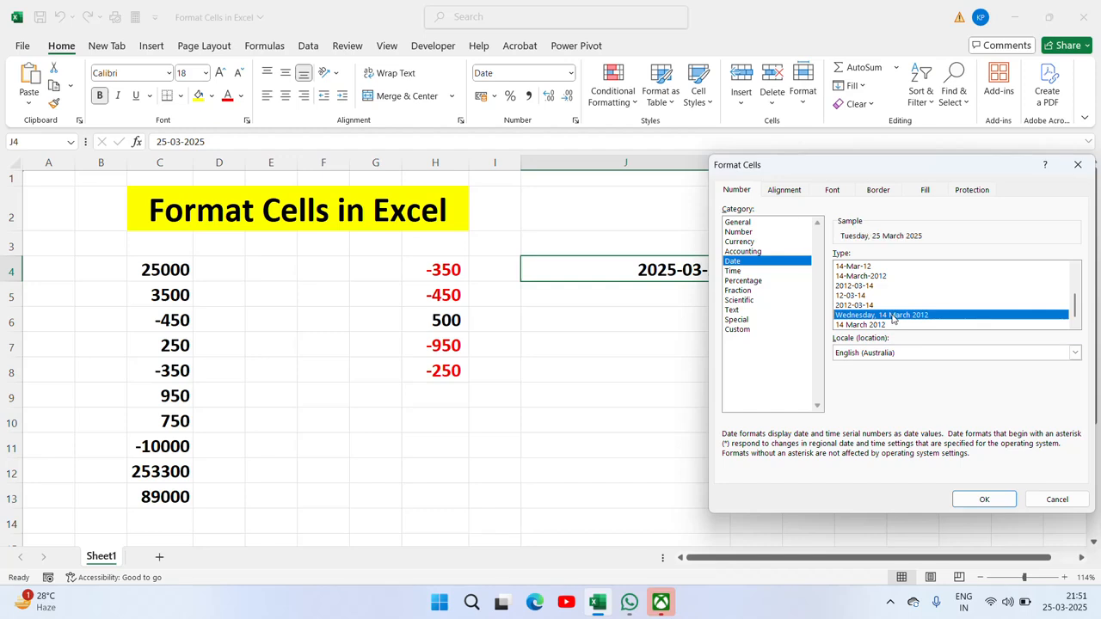
click(968, 502)
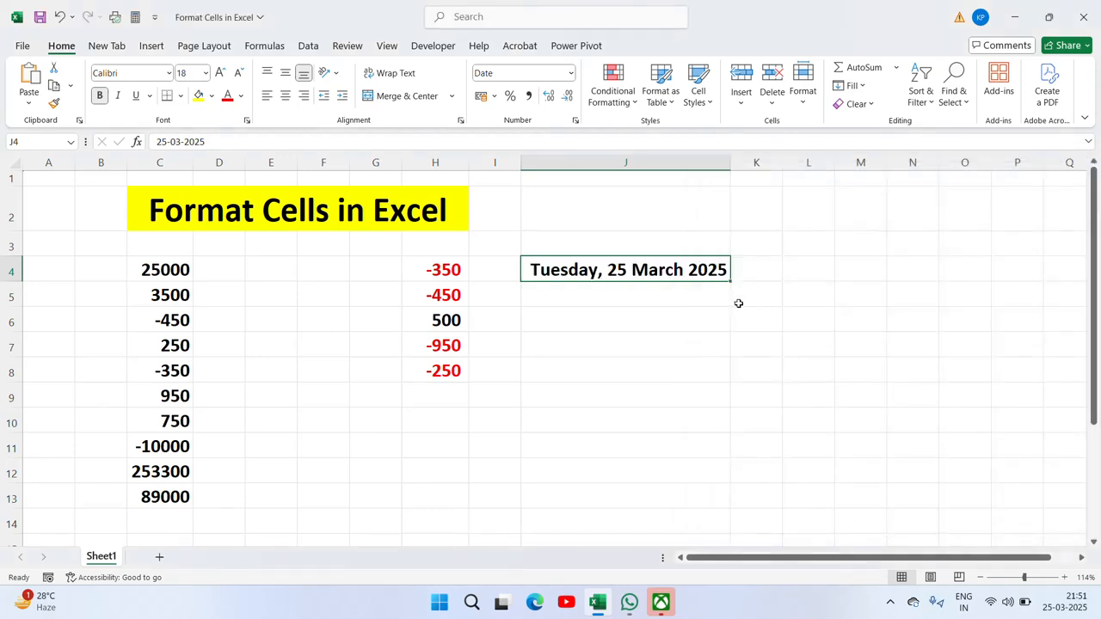
key(ctrl+z)
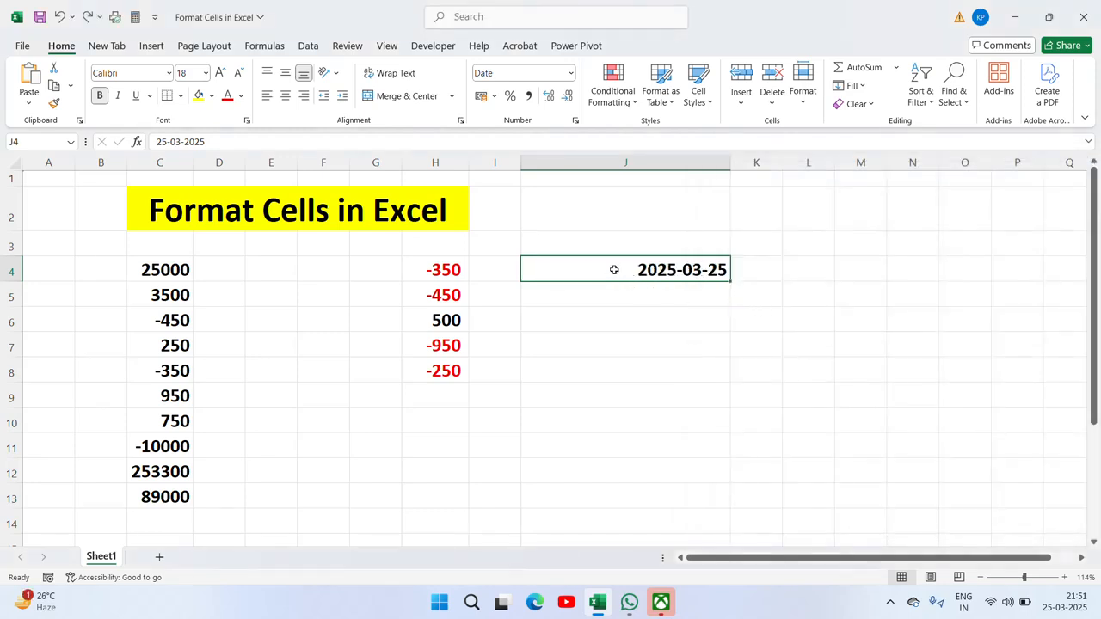
Step: Look over the Time formats for J4, close without changes, and move to J6
key(ctrl+1)
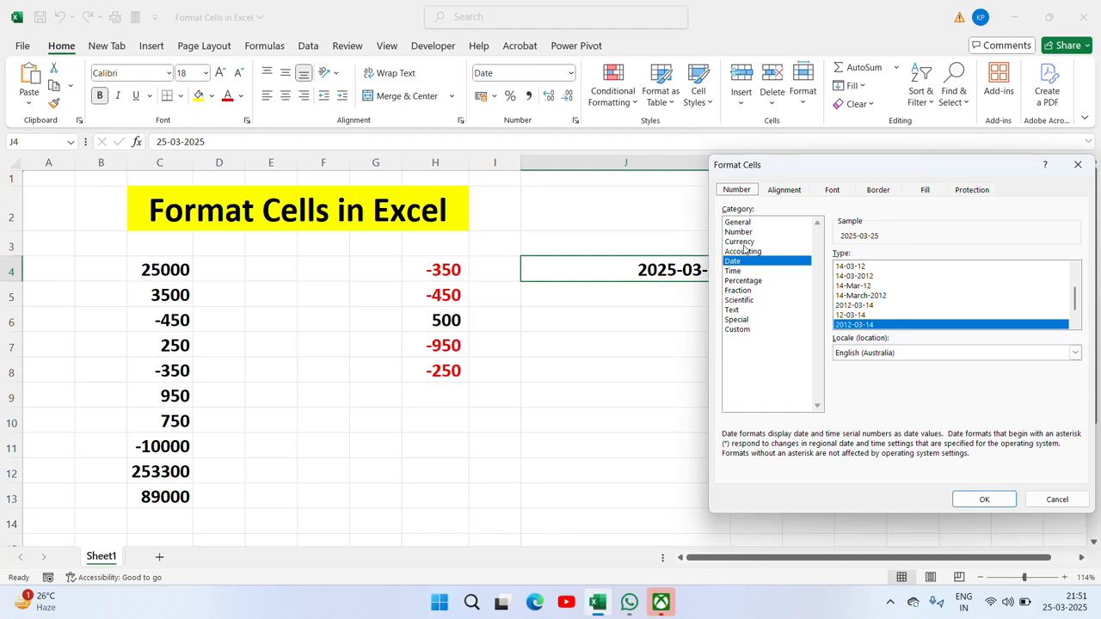
click(733, 271)
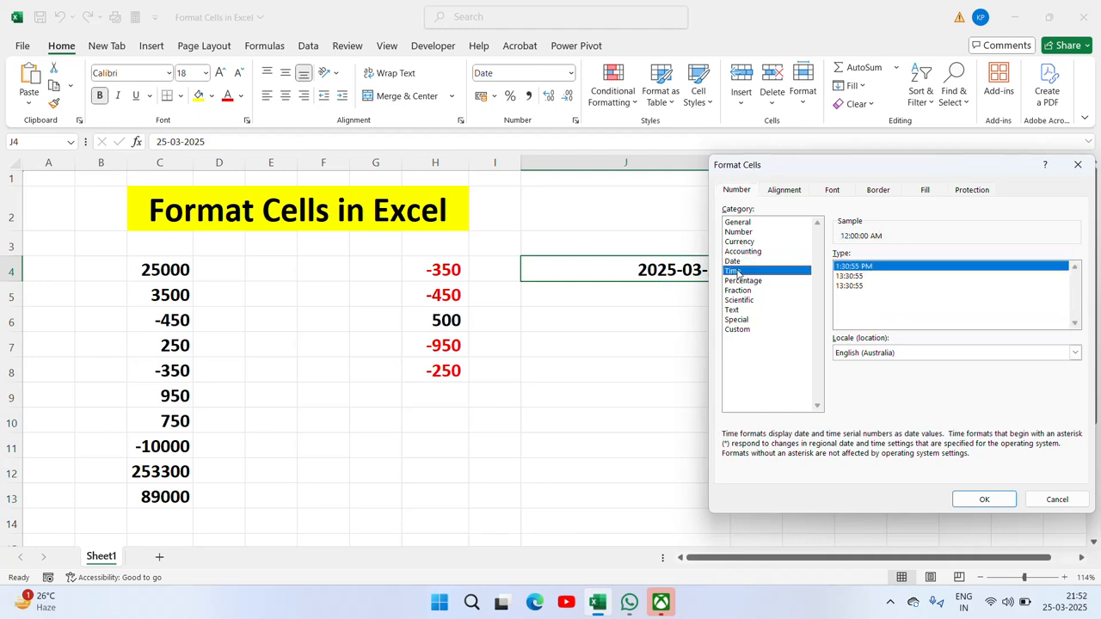
key(Escape)
click(629, 314)
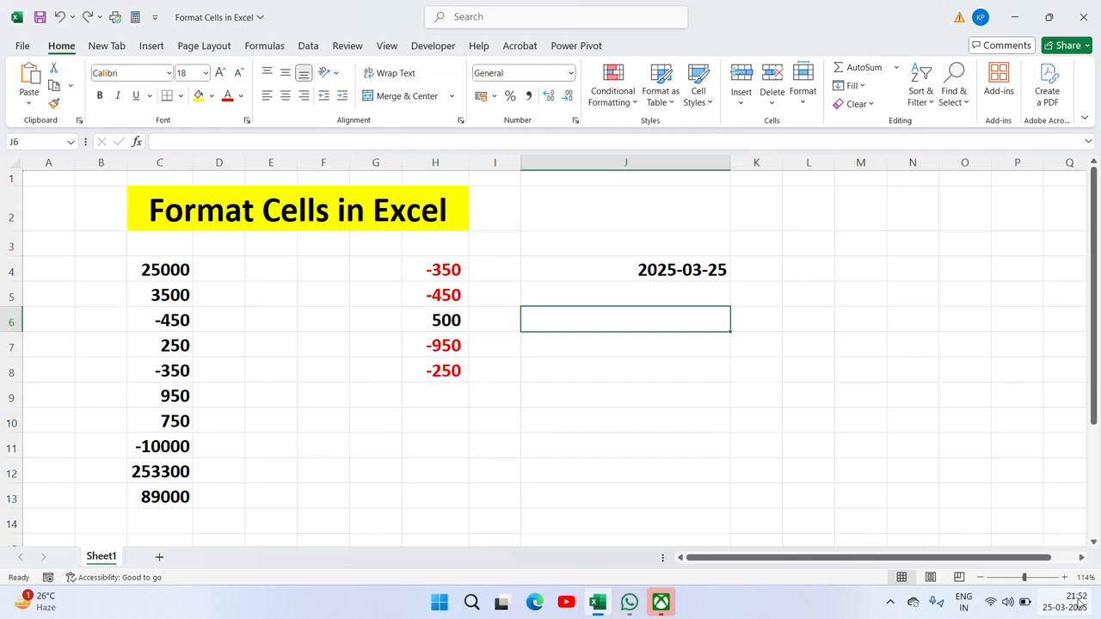
Step: Enter the time 21:52 in cell L4
mouse_move(1077, 604)
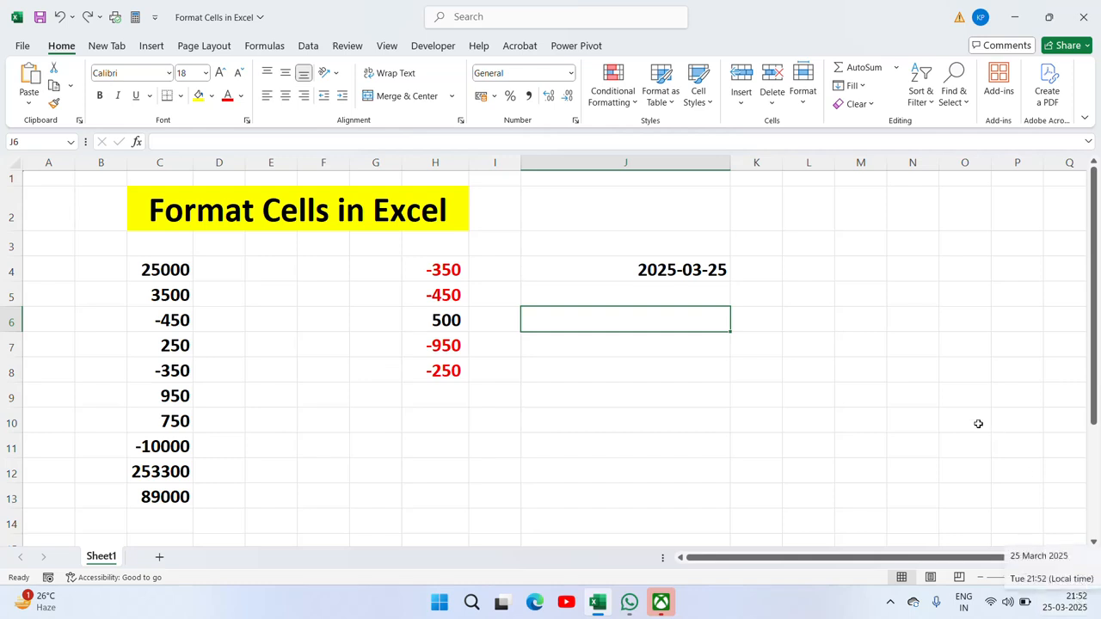
click(815, 270)
text(21)
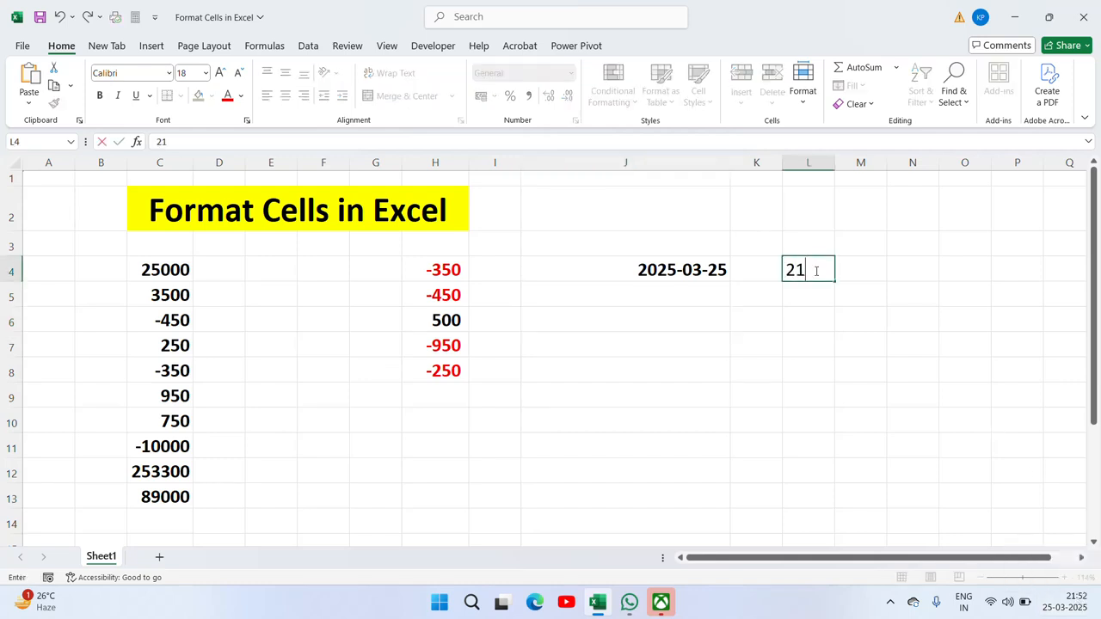
text(:52)
key(Return)
click(813, 270)
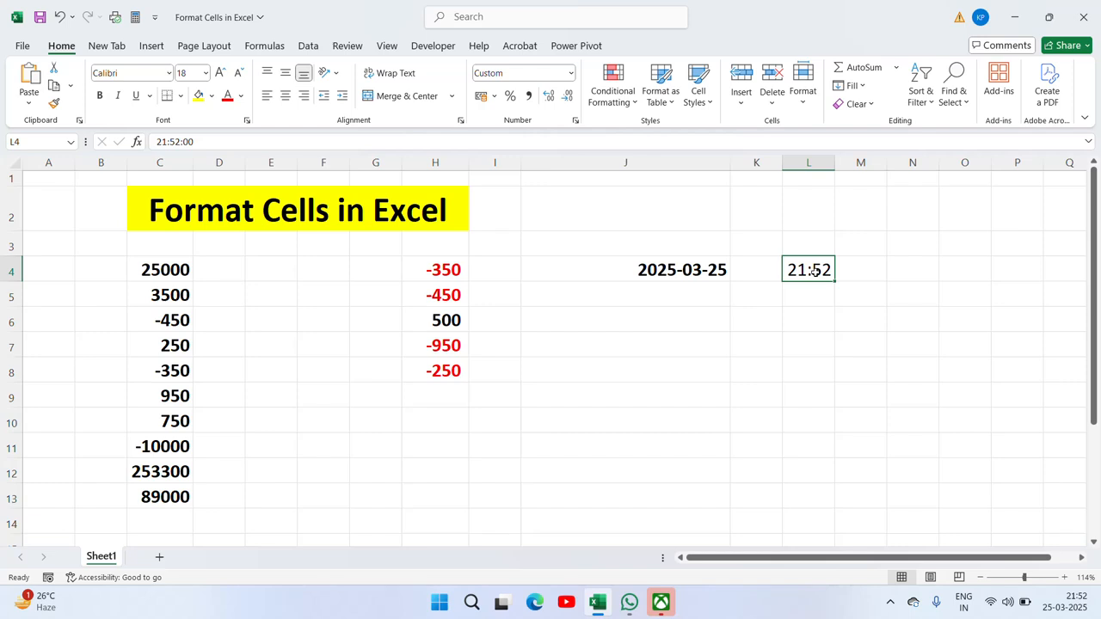
Step: Format L4 with the 1:30:55 PM time type so it shows 9:52:00 PM
right_click(814, 270)
click(867, 490)
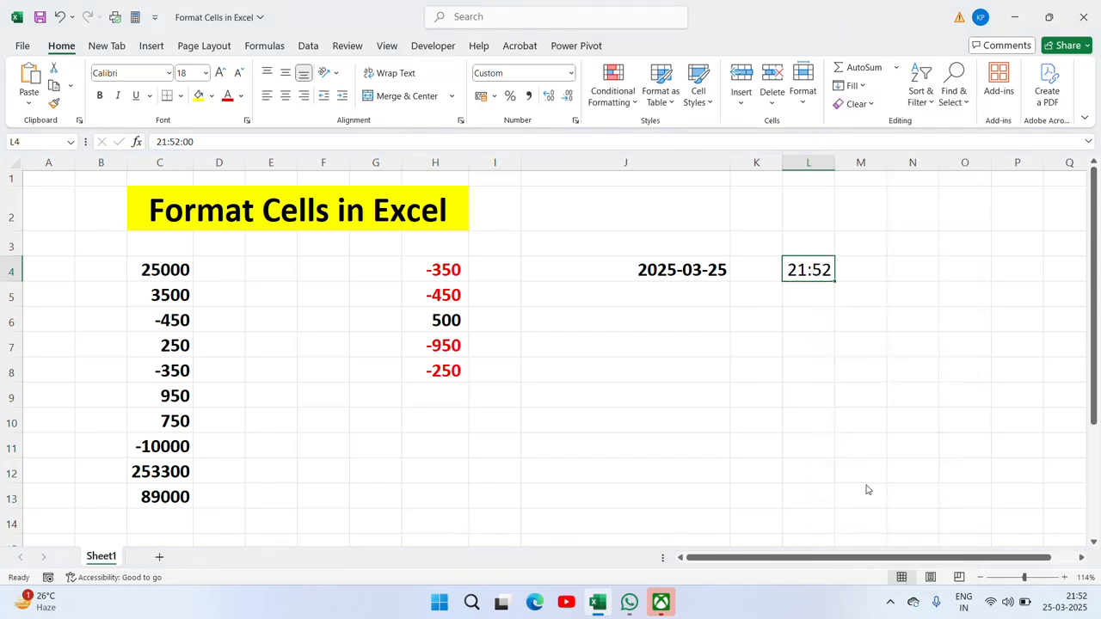
click(696, 337)
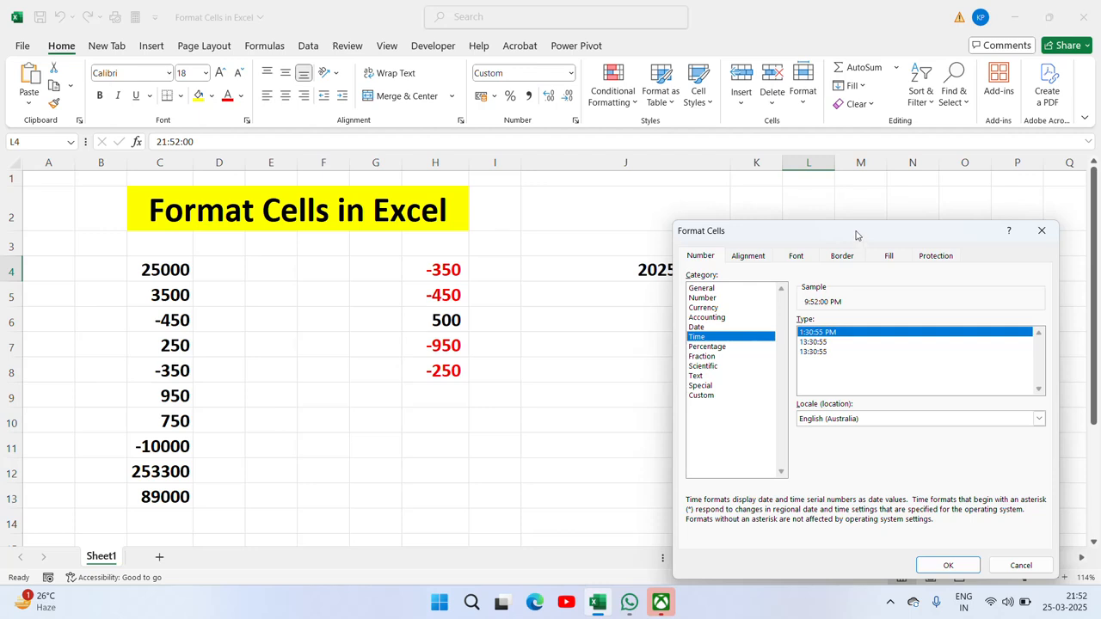
drag(856, 234, 742, 320)
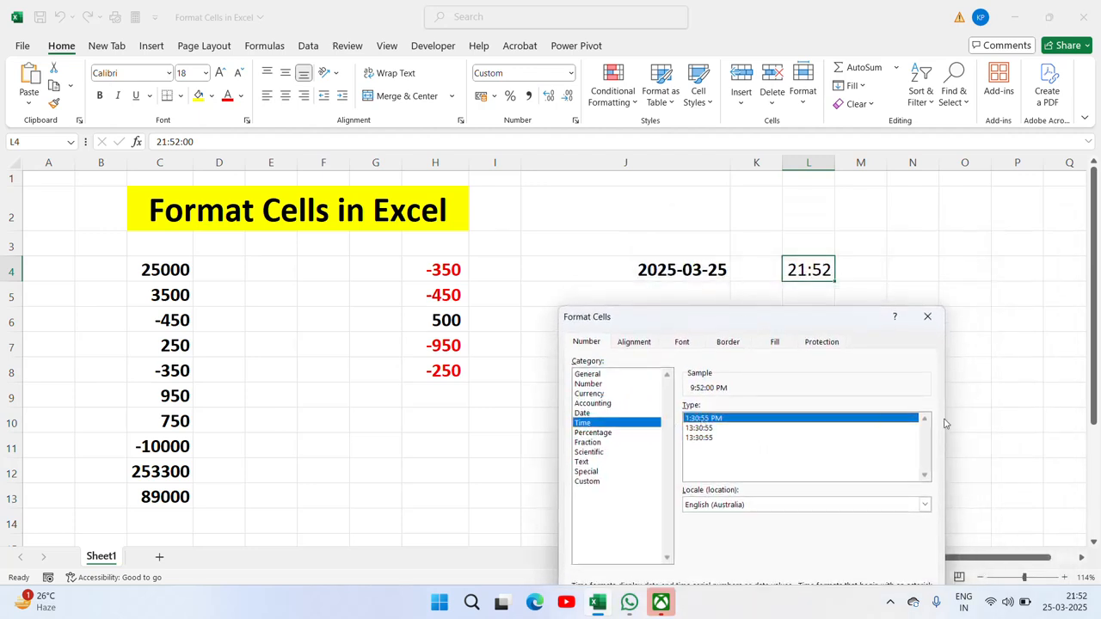
drag(851, 326, 951, 203)
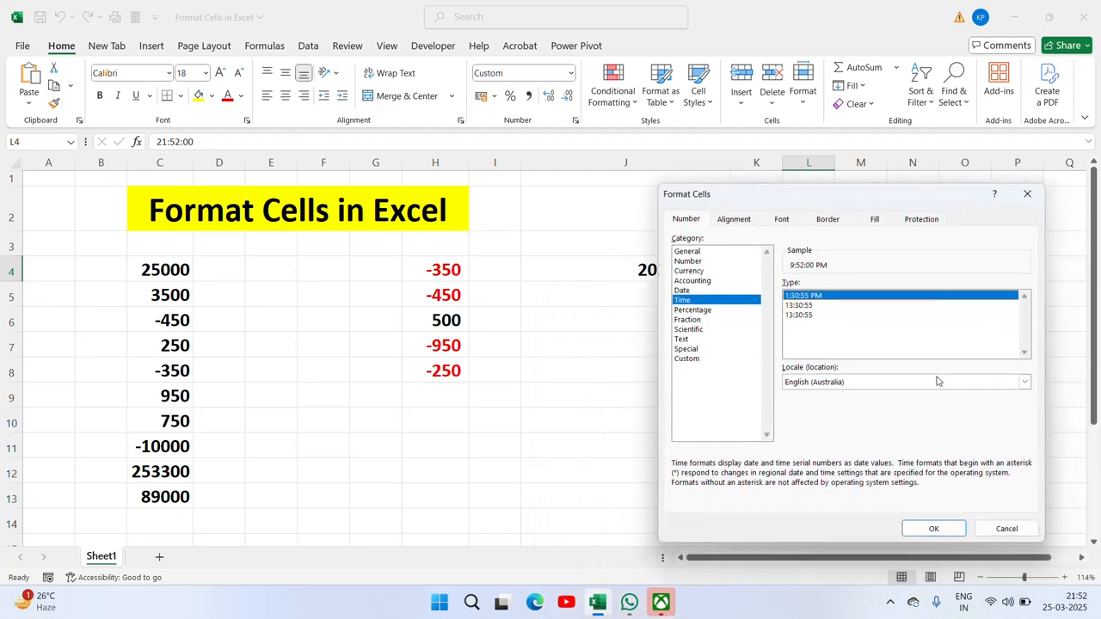
click(934, 528)
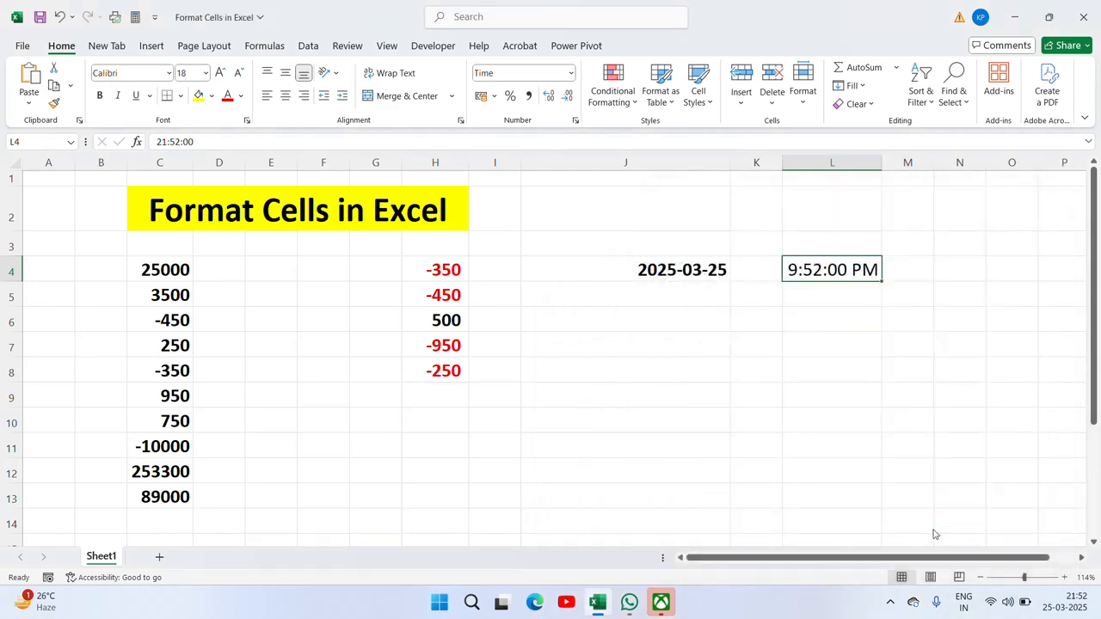
Step: Switch L4 to the 13:30:55 time type so it reads 21:52:00
right_click(839, 273)
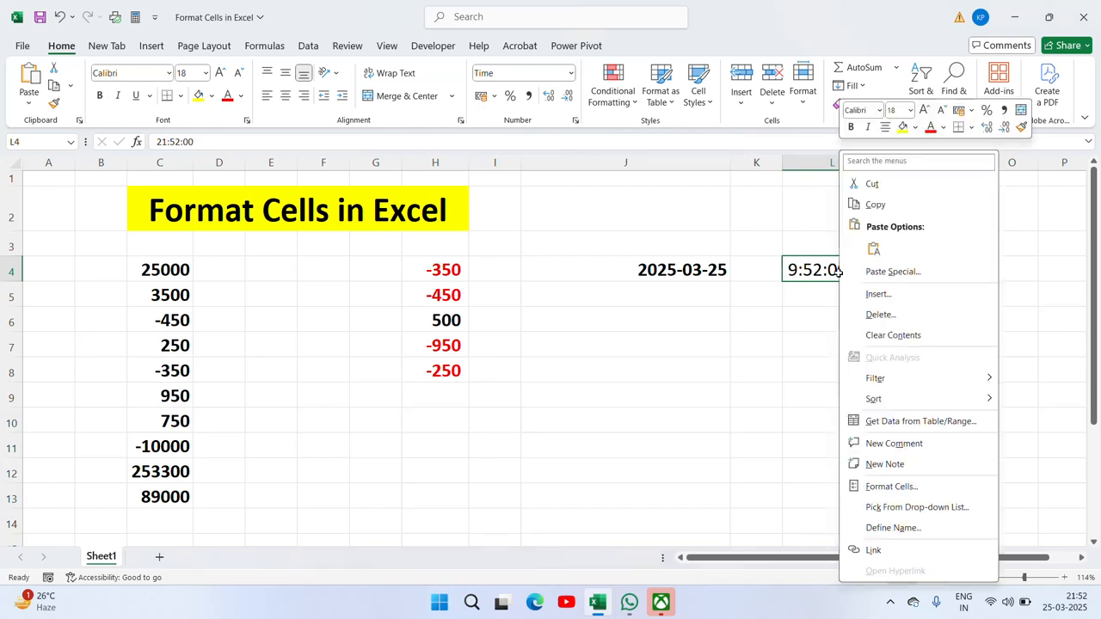
click(891, 487)
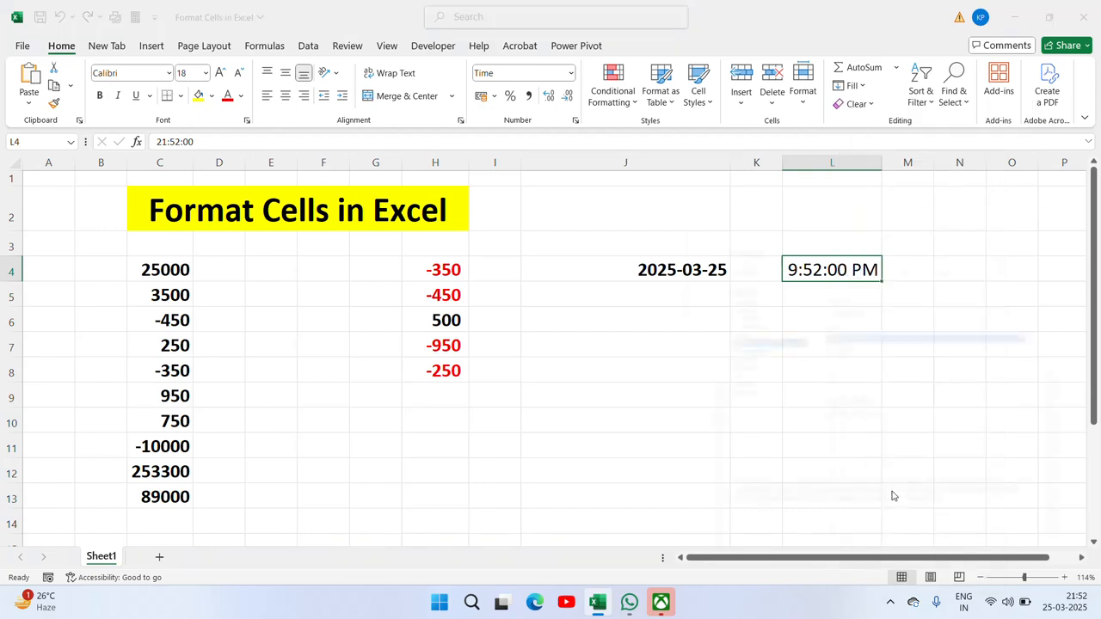
click(847, 343)
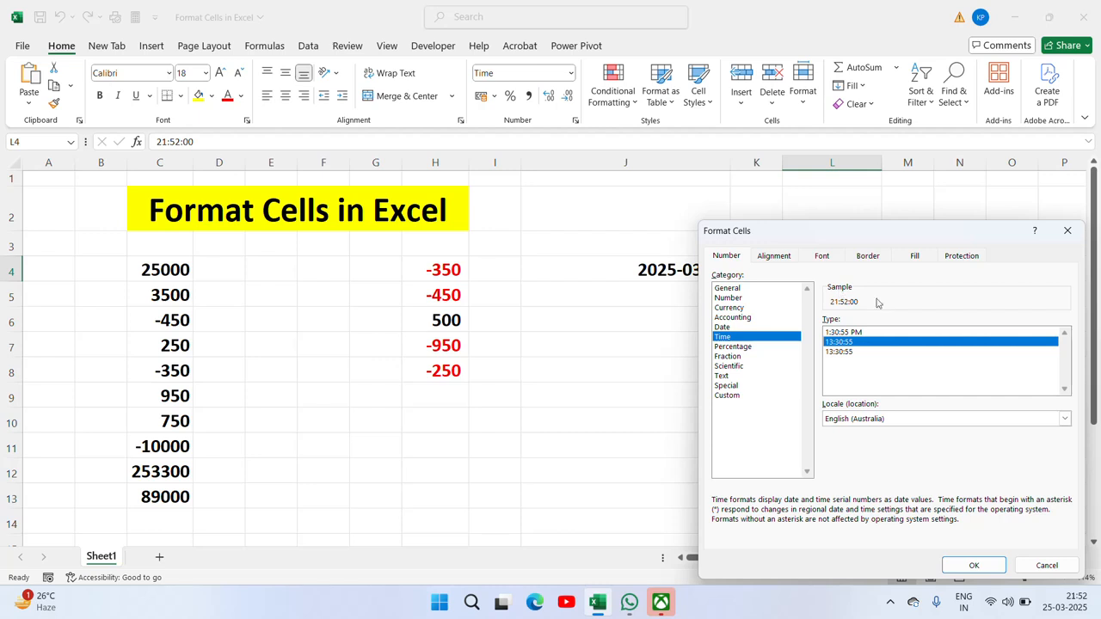
click(974, 565)
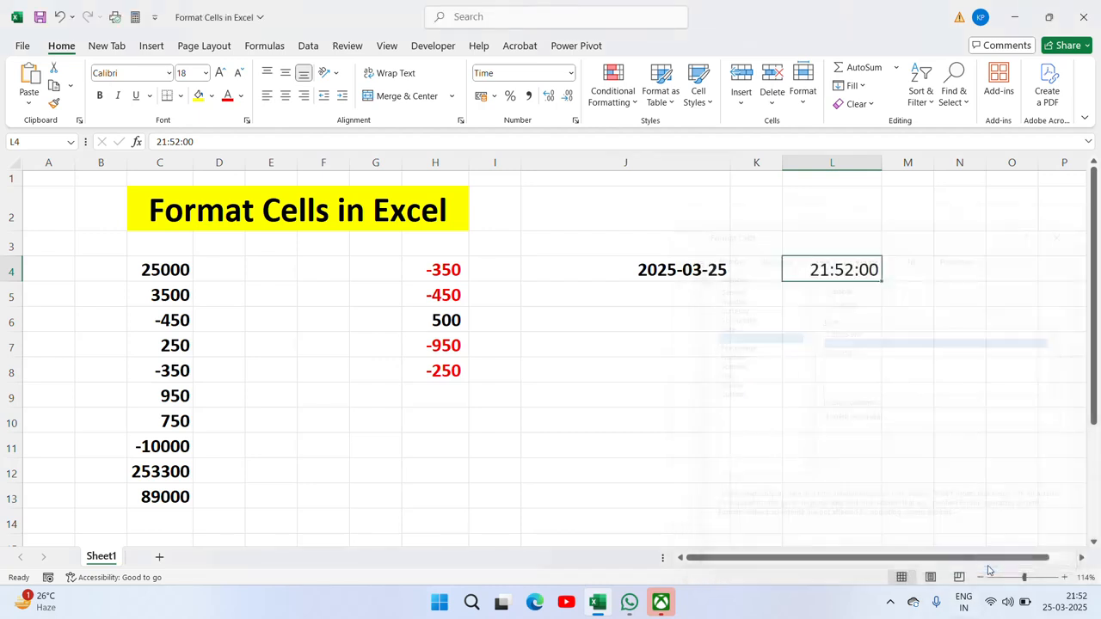
right_click(846, 277)
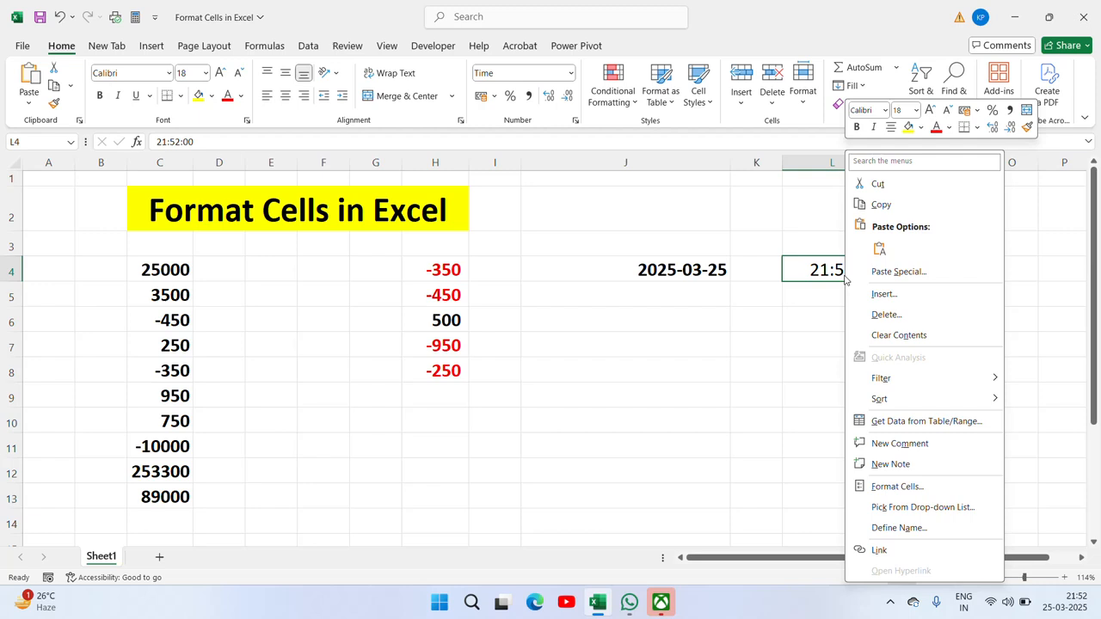
click(894, 487)
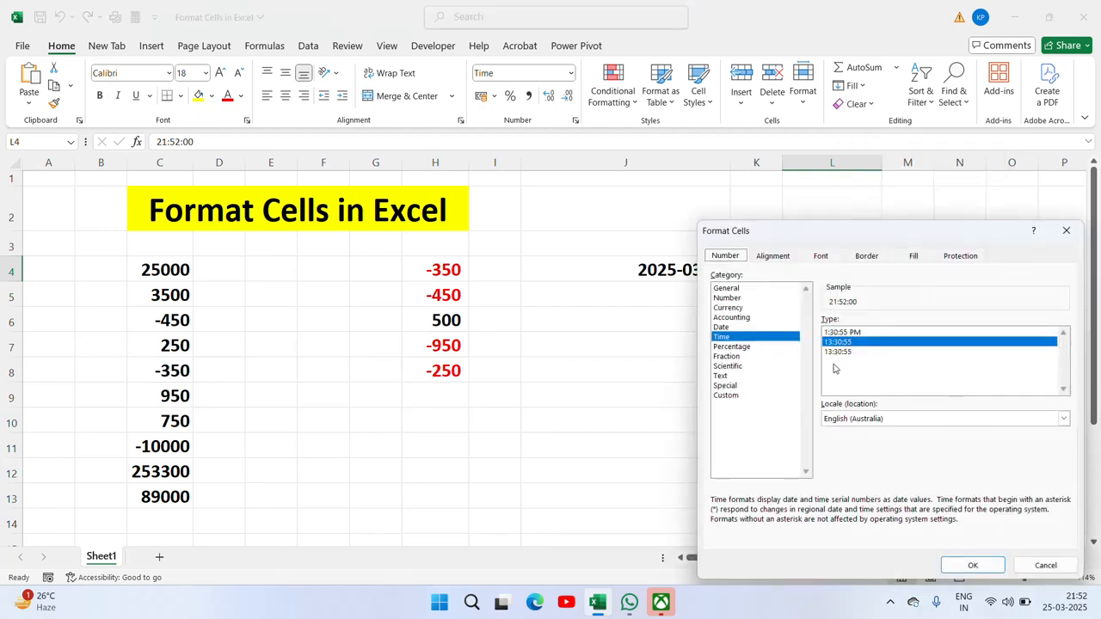
click(832, 353)
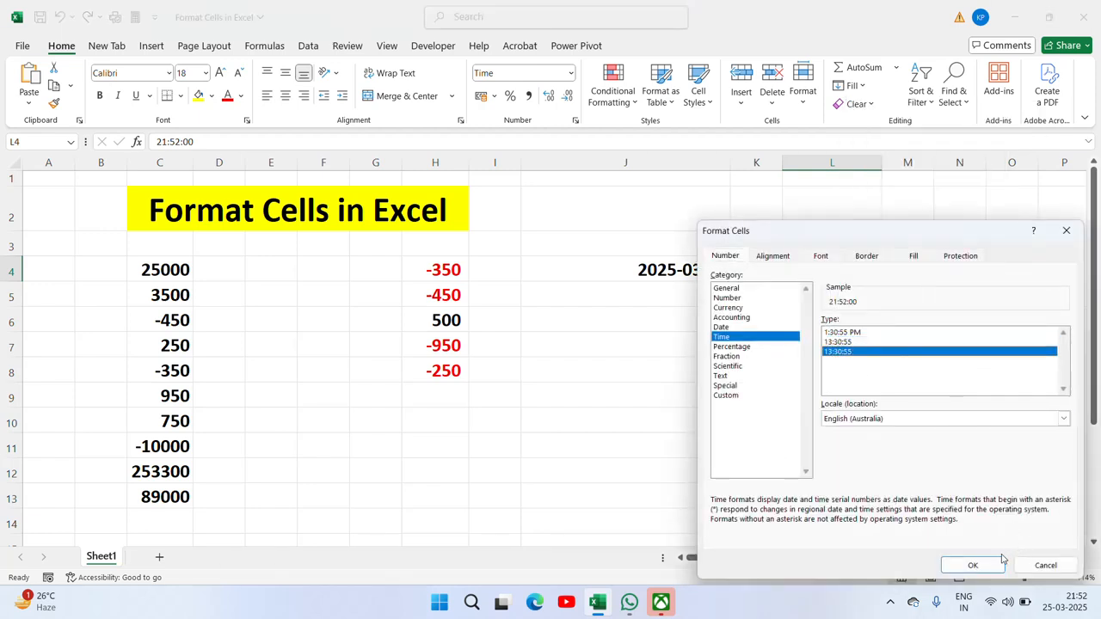
click(1065, 419)
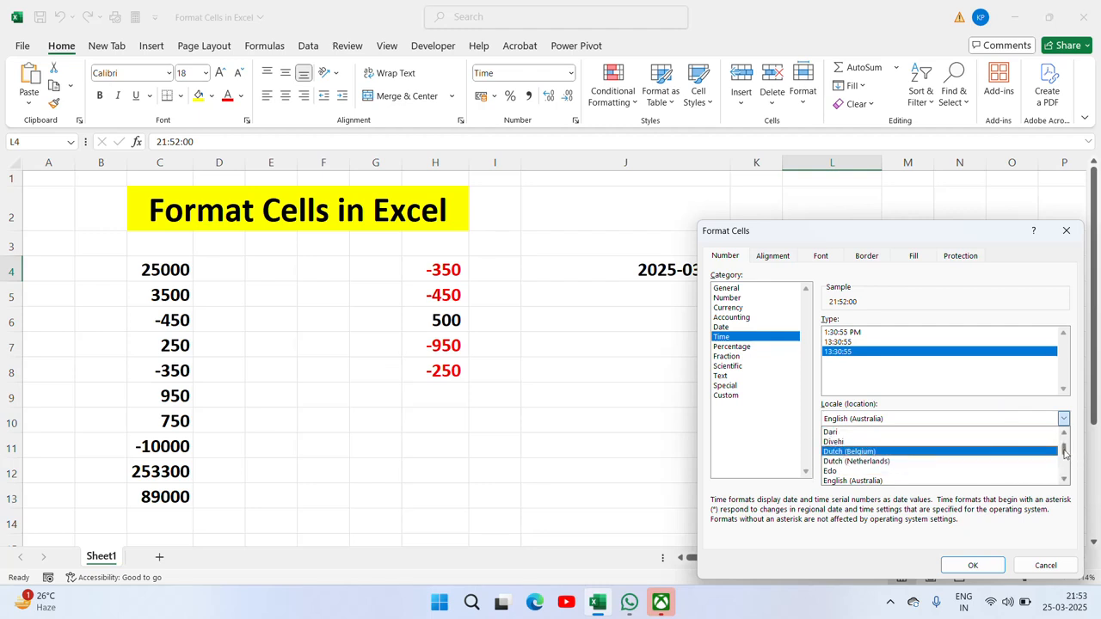
key(Escape)
key(Return)
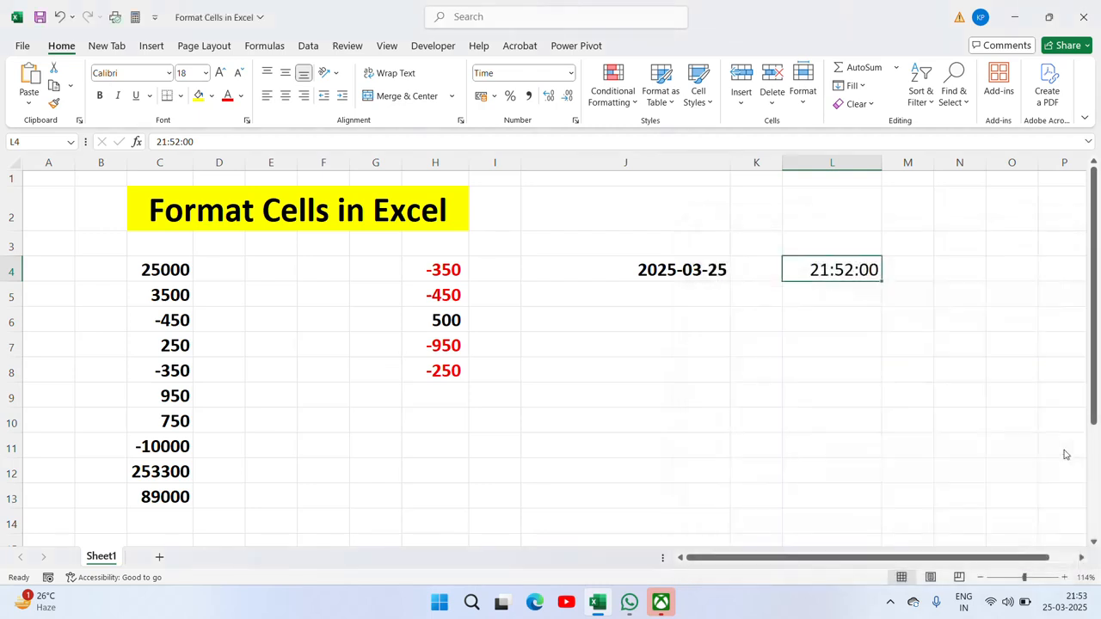
key(ctrl+1)
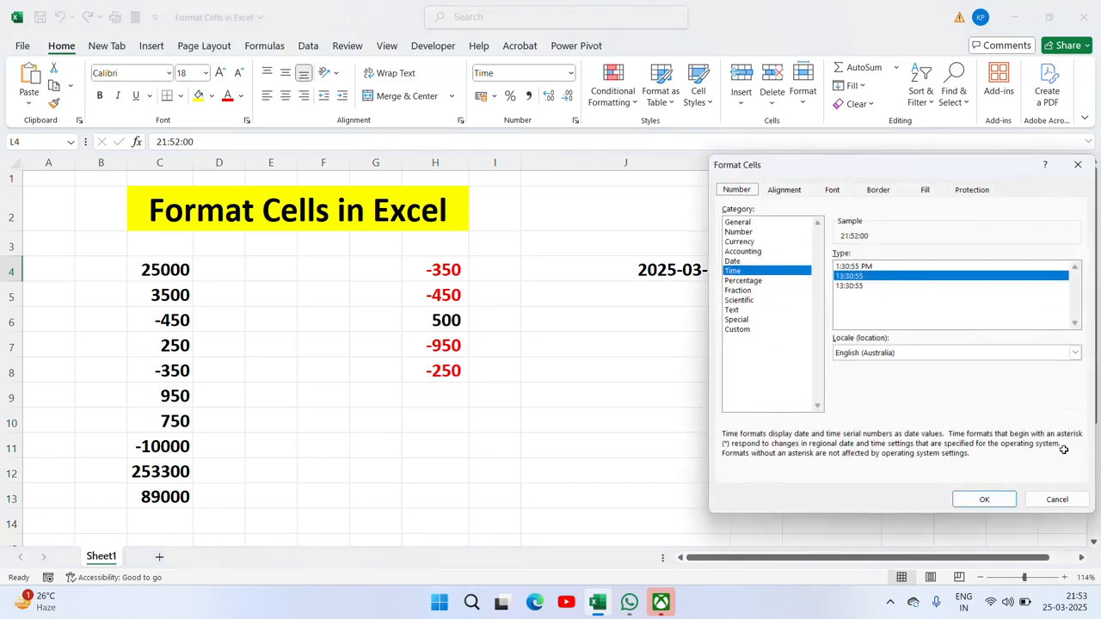
click(743, 281)
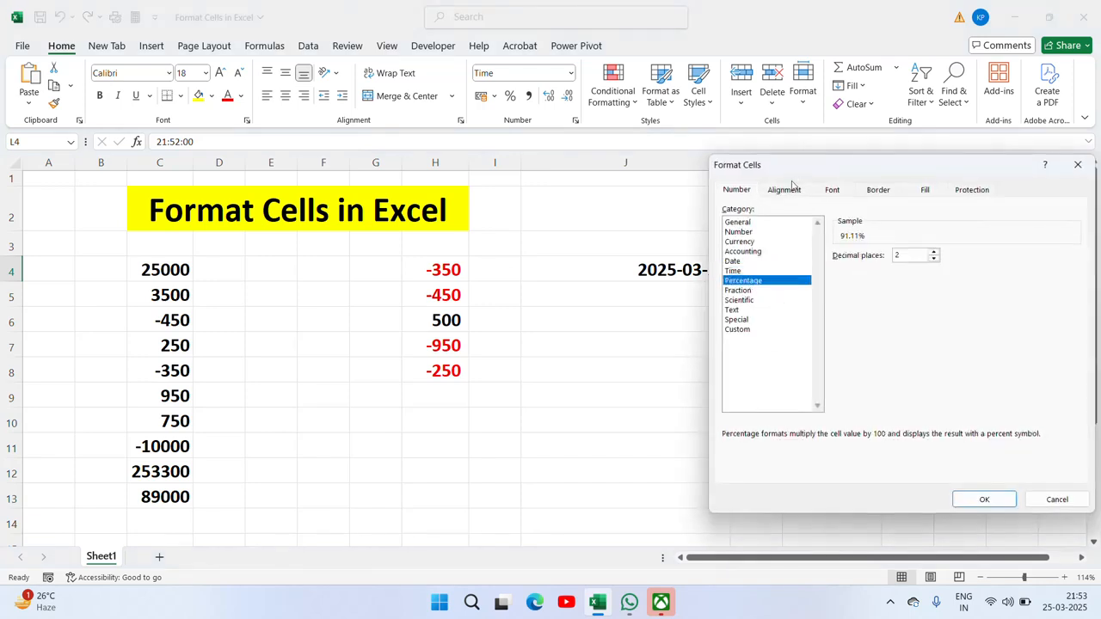
drag(792, 183, 852, 291)
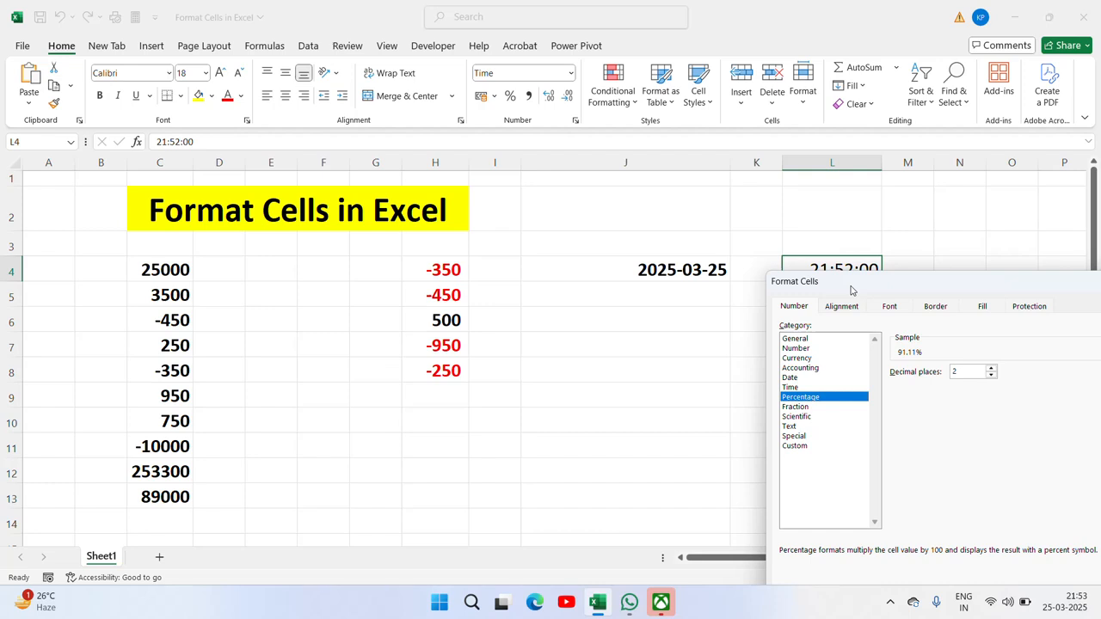
key(Escape)
click(644, 307)
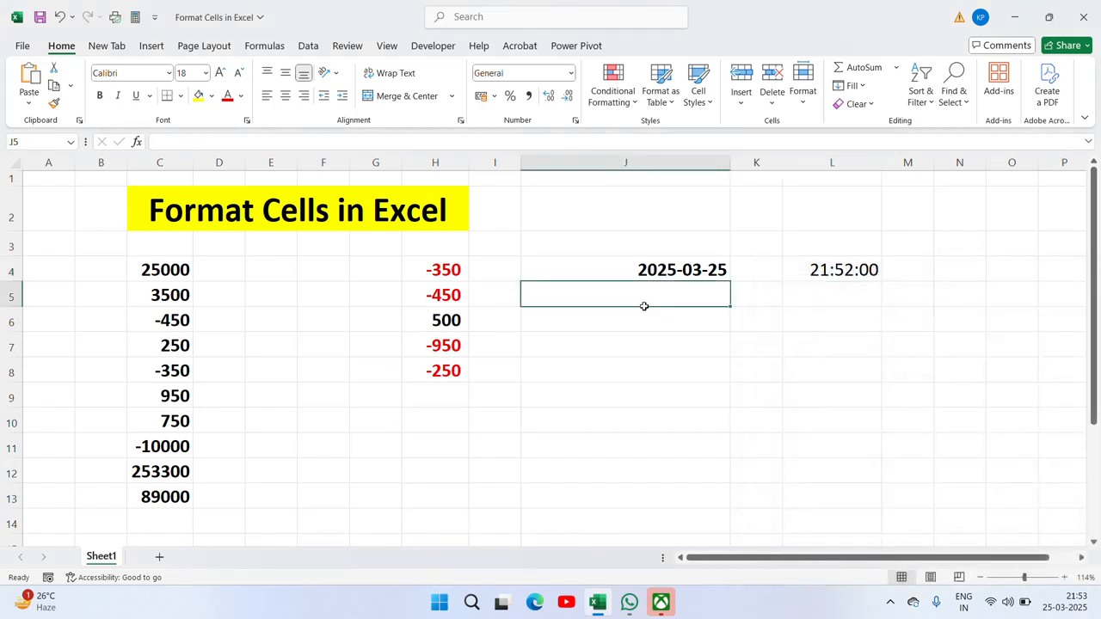
Step: Delete the date and time columns J to L
key(Up)
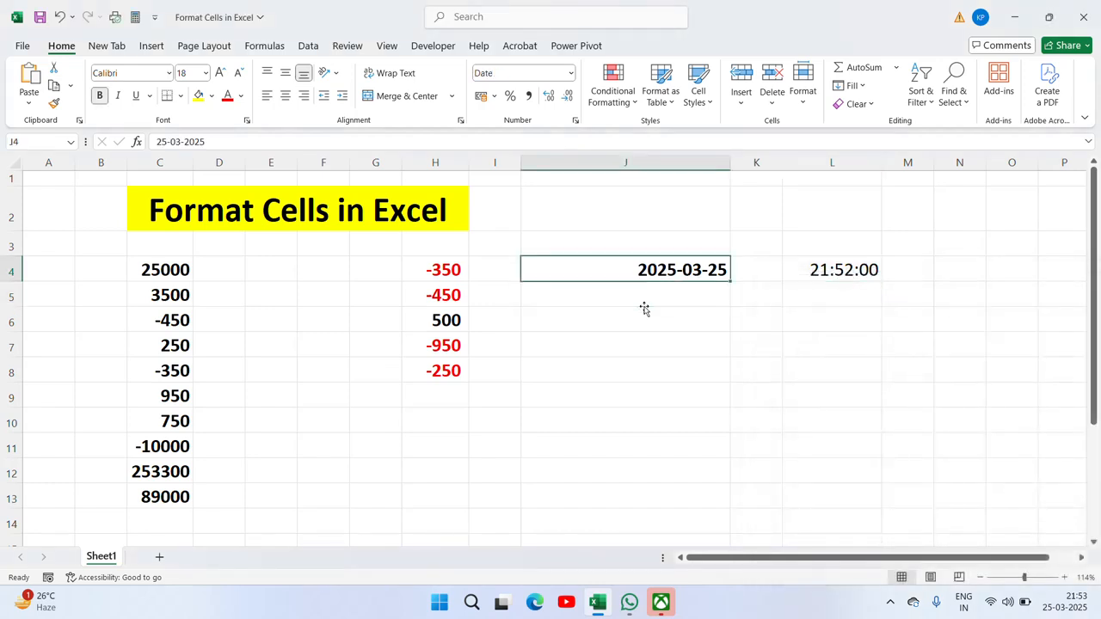
click(597, 163)
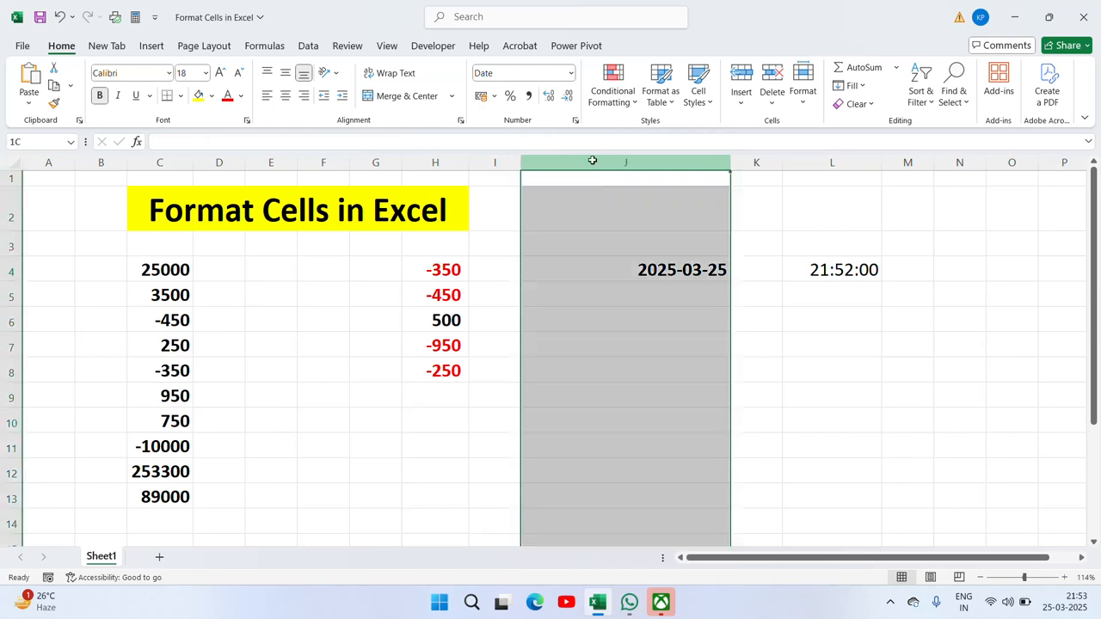
key(shift+Right)
key(shift+Right)
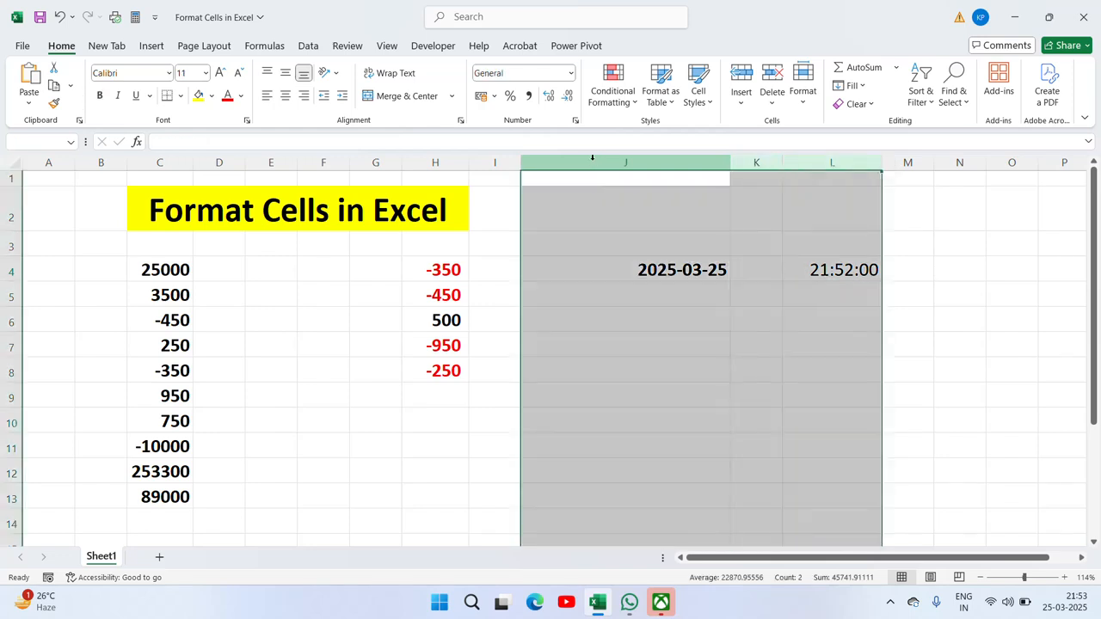
key(ctrl+minus)
Step: Type the heading 'Sales Target' in J3
key(Down)
key(Down)
key(Down)
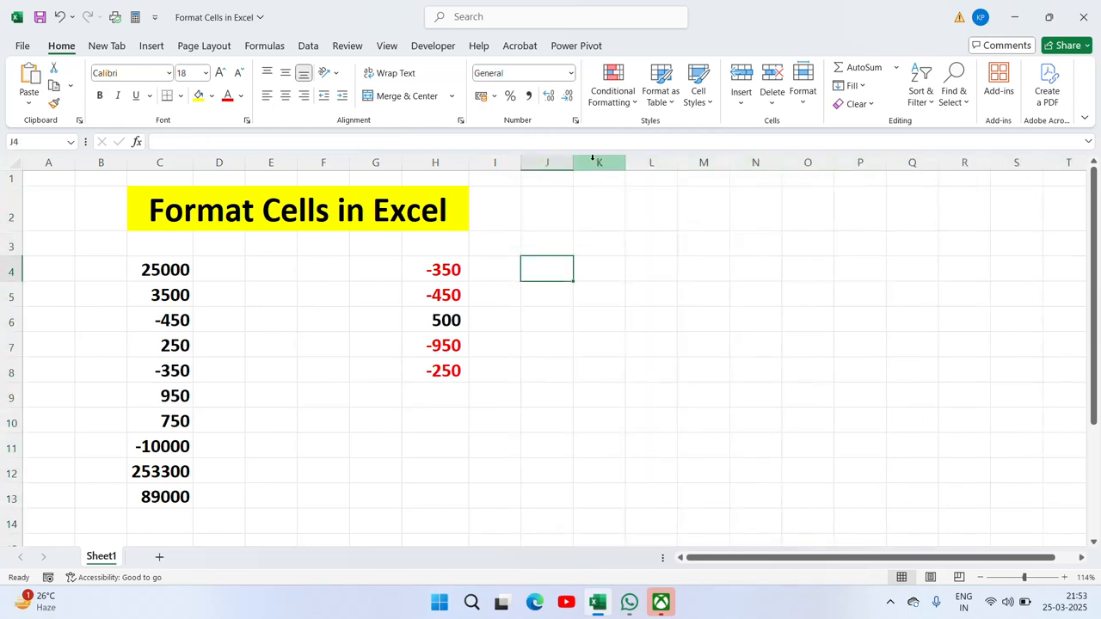
key(Up)
text(Sale)
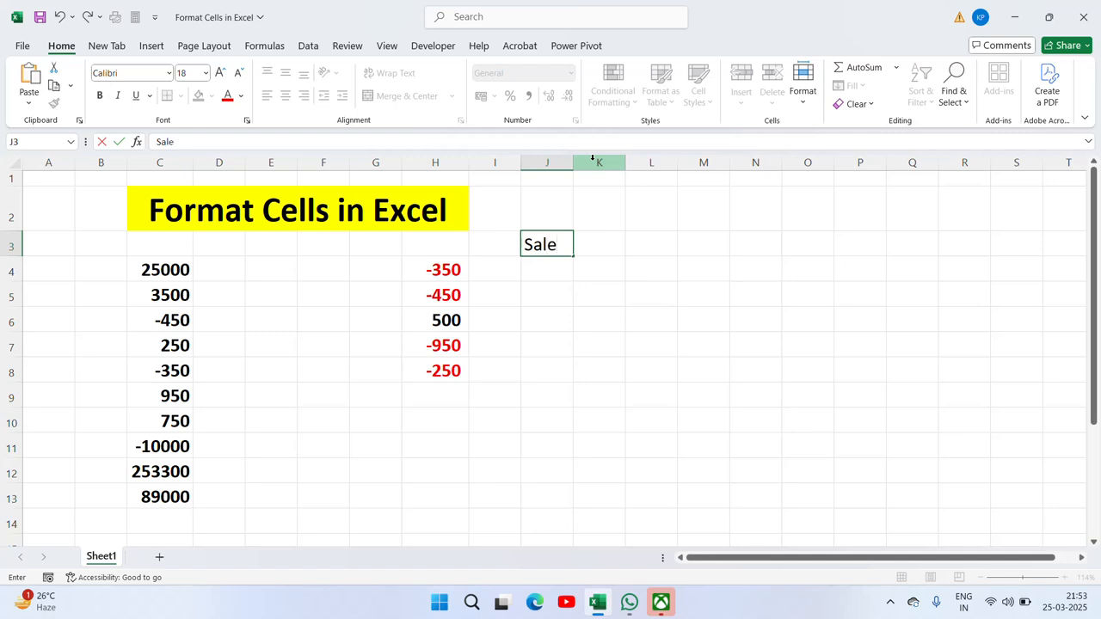
text(s Tarhge)
key(BackSpace)
key(BackSpace)
key(BackSpace)
text(get)
key(Return)
Step: Enter the targets 2000, 1500, 2000, 3000, 3500 and 2500 in J4:J9
text(200)
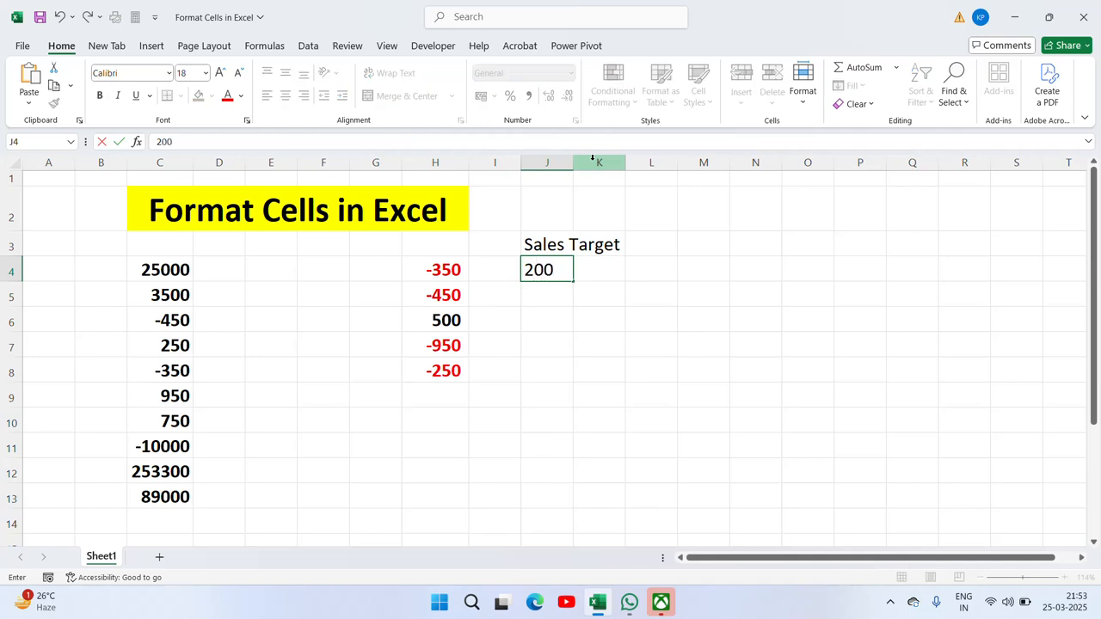
text(0)
key(Return)
text(1500)
key(Return)
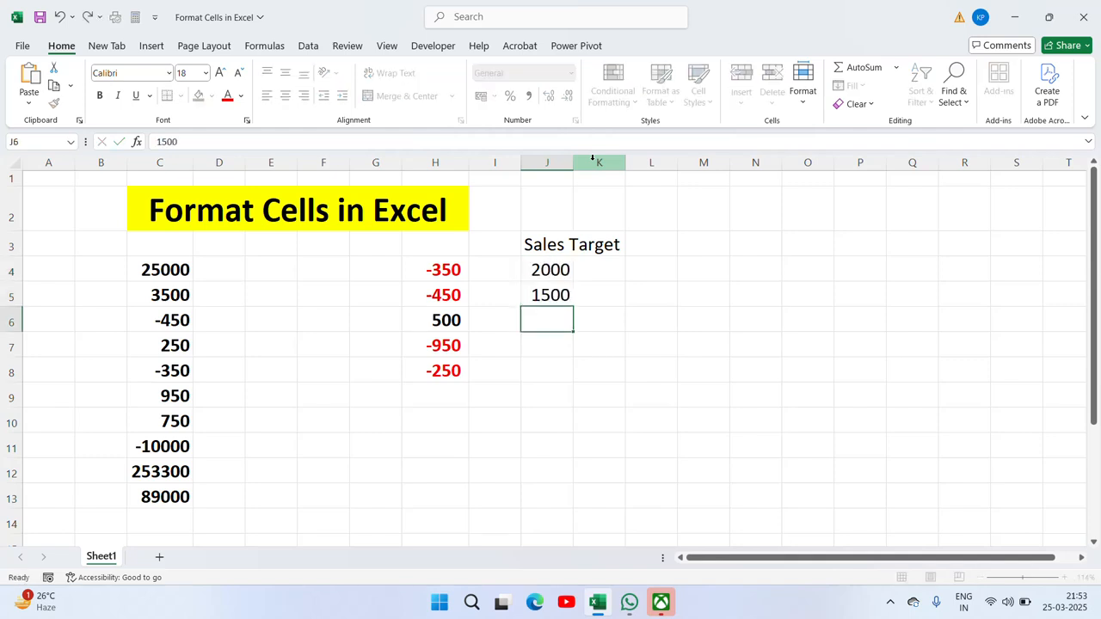
text(2000)
key(Return)
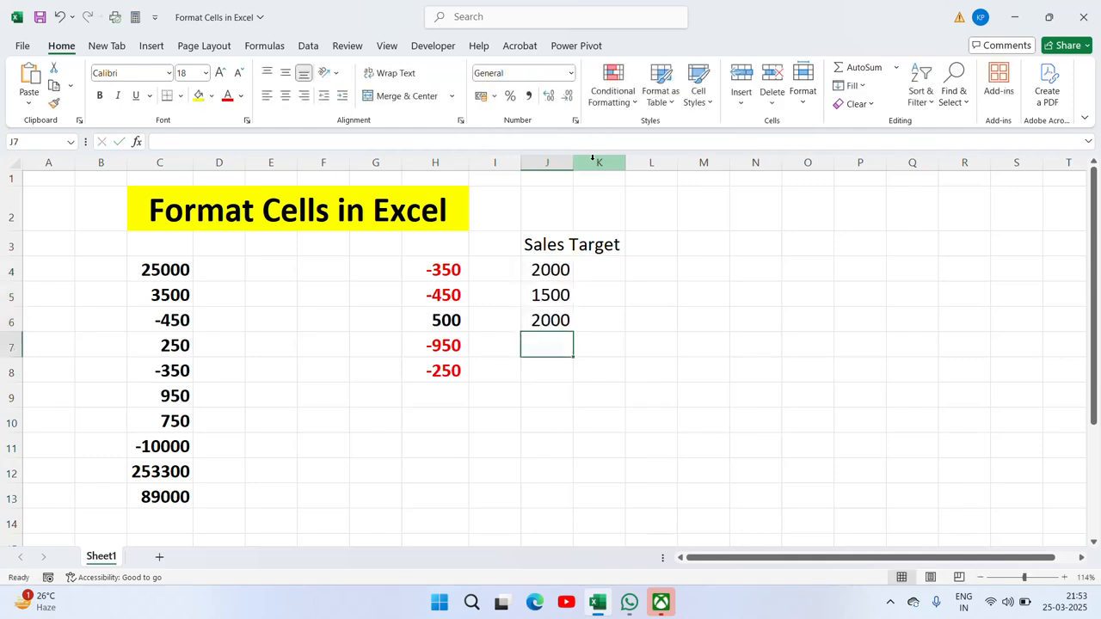
text(3000)
key(Return)
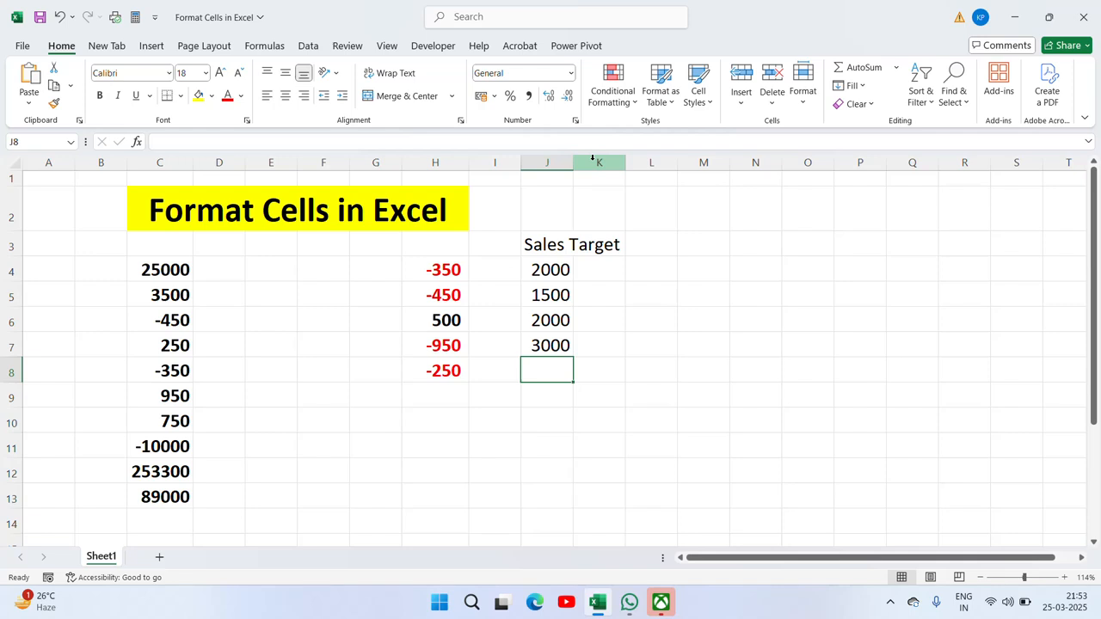
text(3500)
key(Return)
text(2)
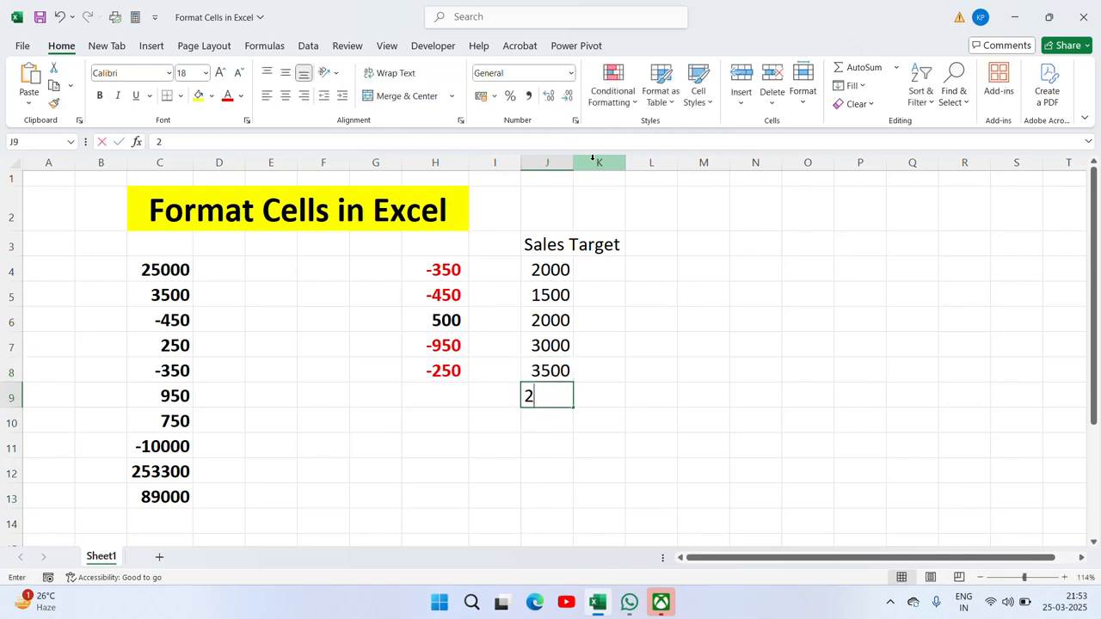
text(500)
key(Return)
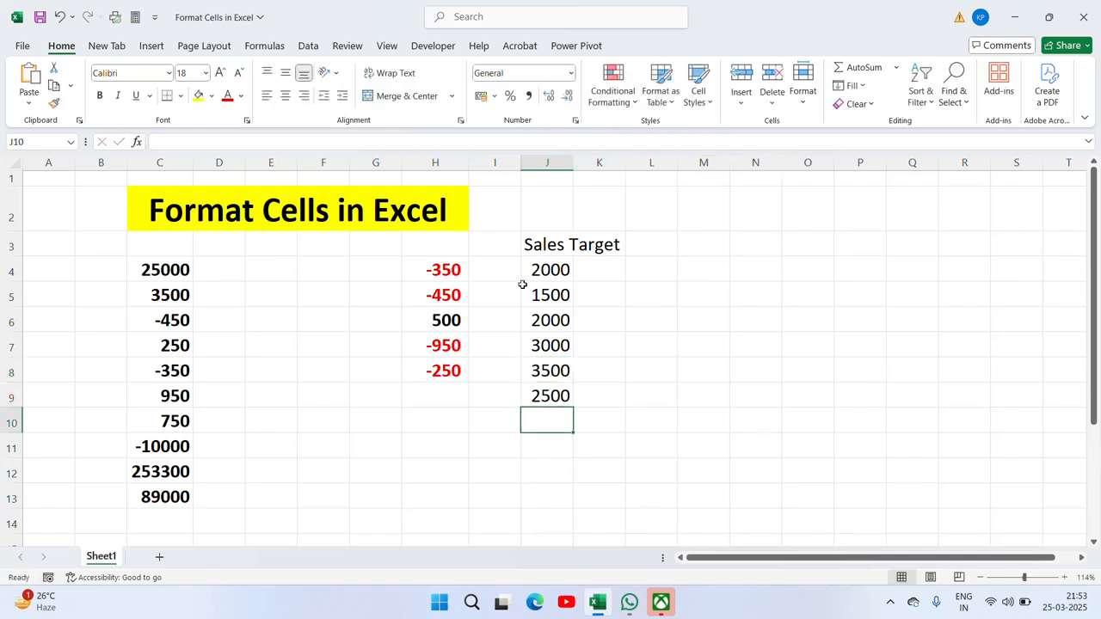
Step: Autofit column J and centre the target values in J4:J9
double_click(571, 161)
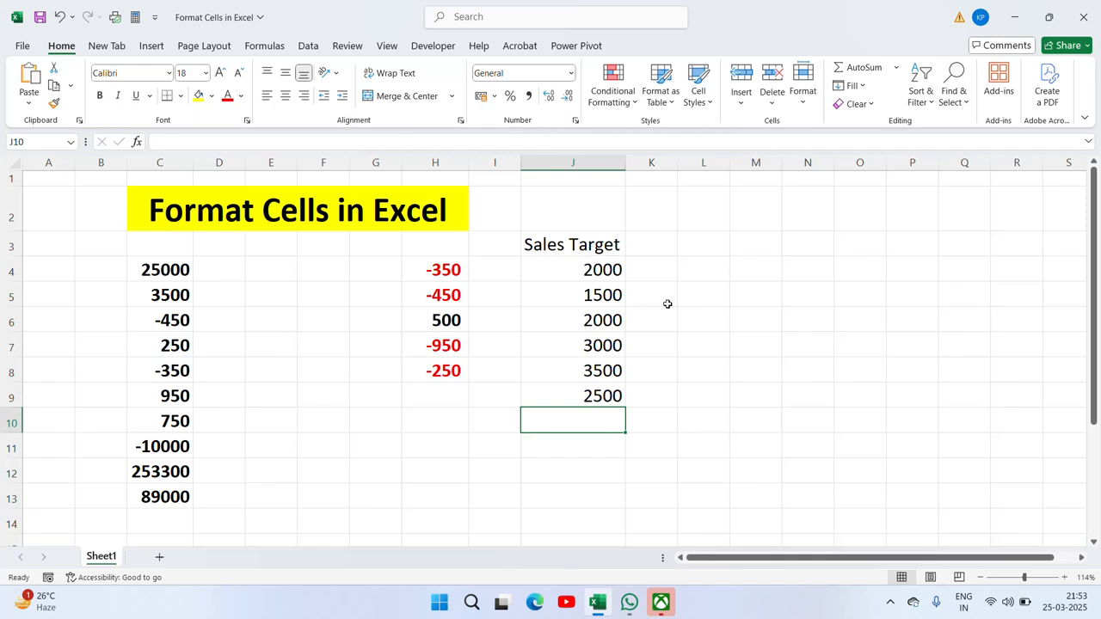
click(588, 270)
key(ctrl+shift+Down)
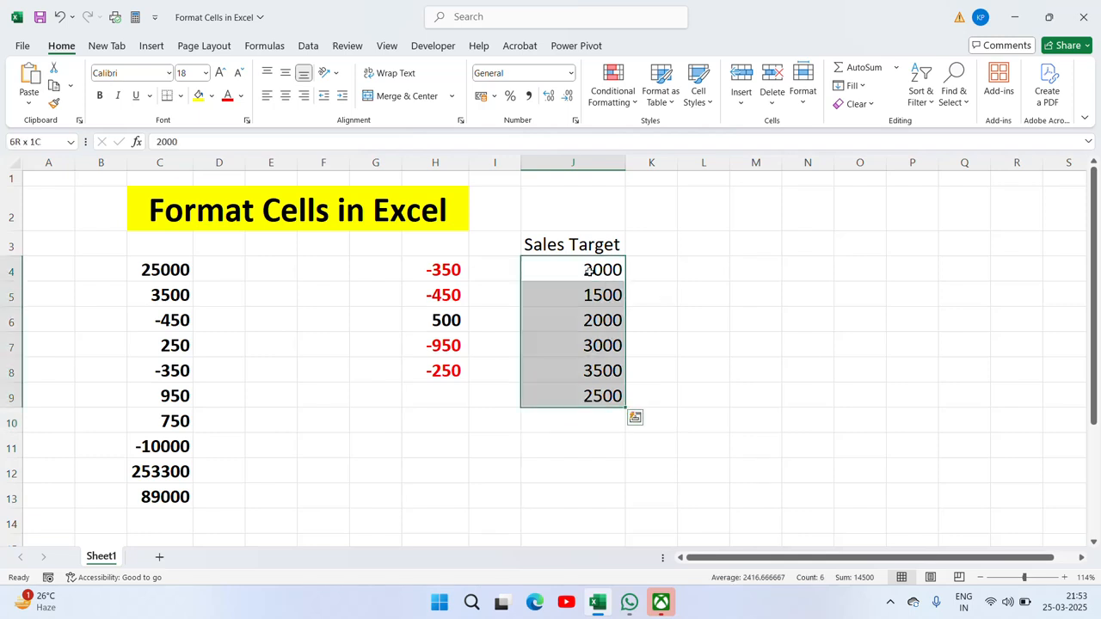
click(285, 96)
Step: Copy the heading into K3 and edit it to 'Ach. Target'
click(608, 245)
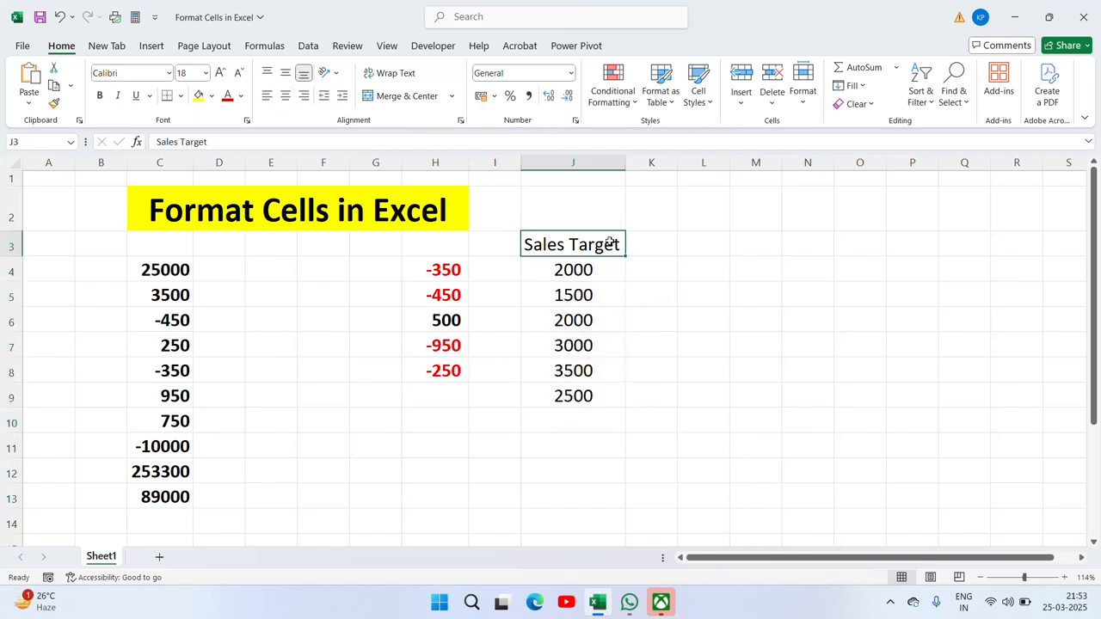
key(ctrl+c)
key(Right)
key(ctrl+v)
key(Escape)
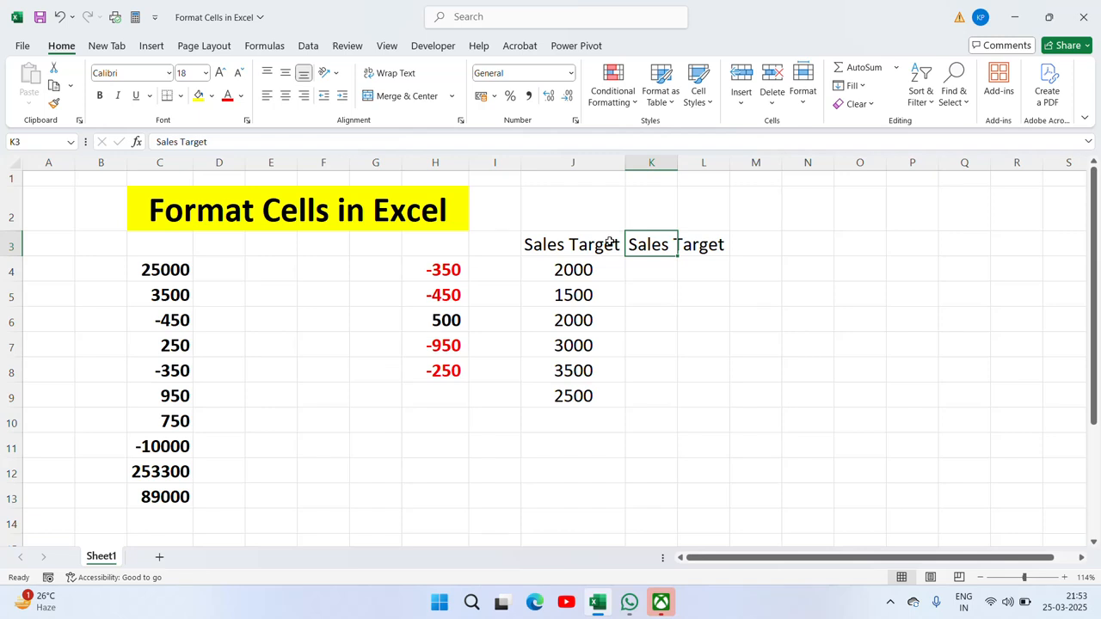
key(F2)
key(ctrl+shift+Left)
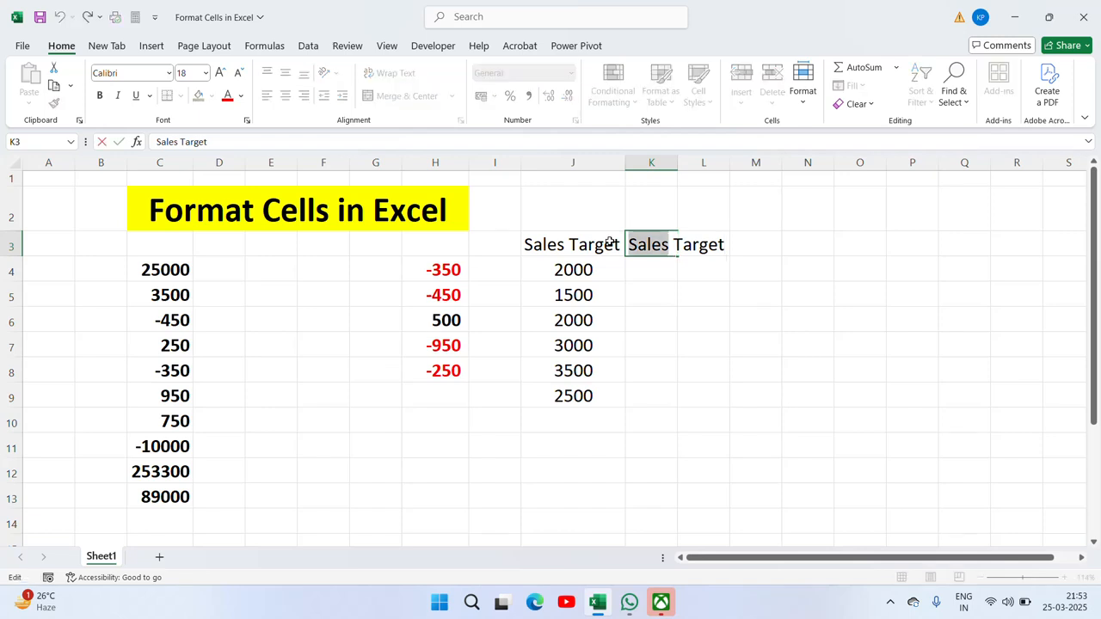
text(Ac)
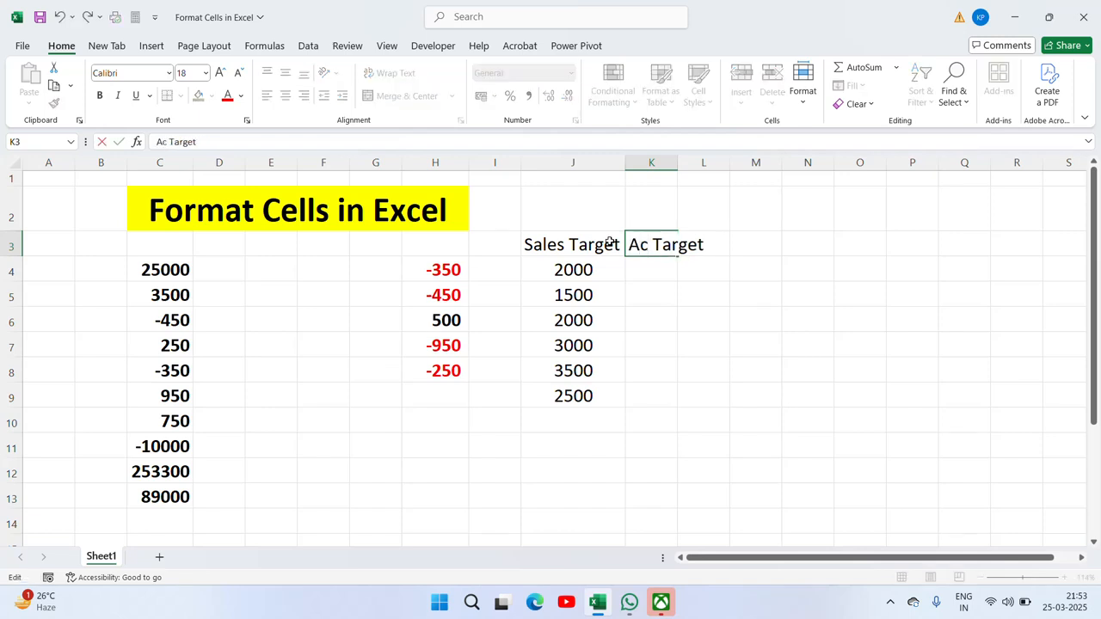
text(h)
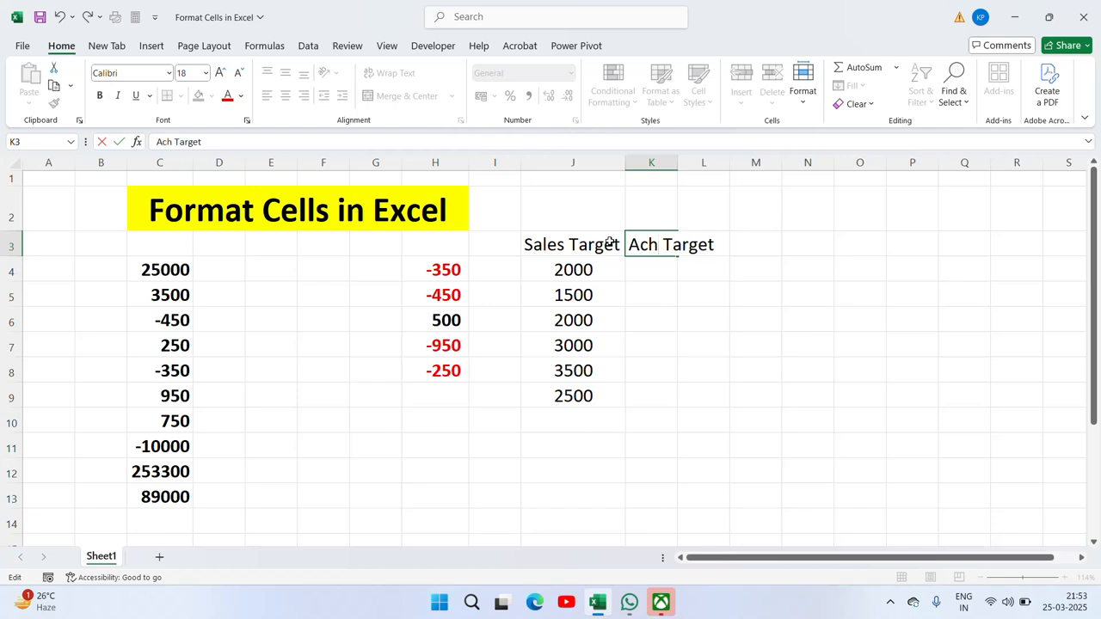
text(.)
key(Return)
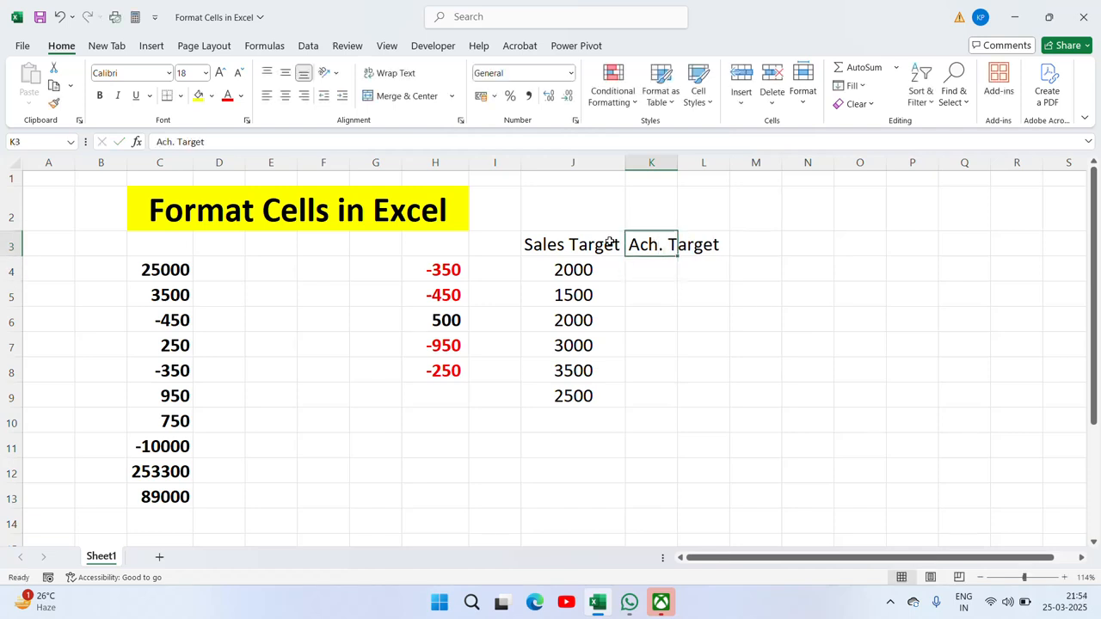
Step: Enter the achieved values 1800, 1200, 1800, 2500, 3200 and 2300 in K4:K9
text(1800)
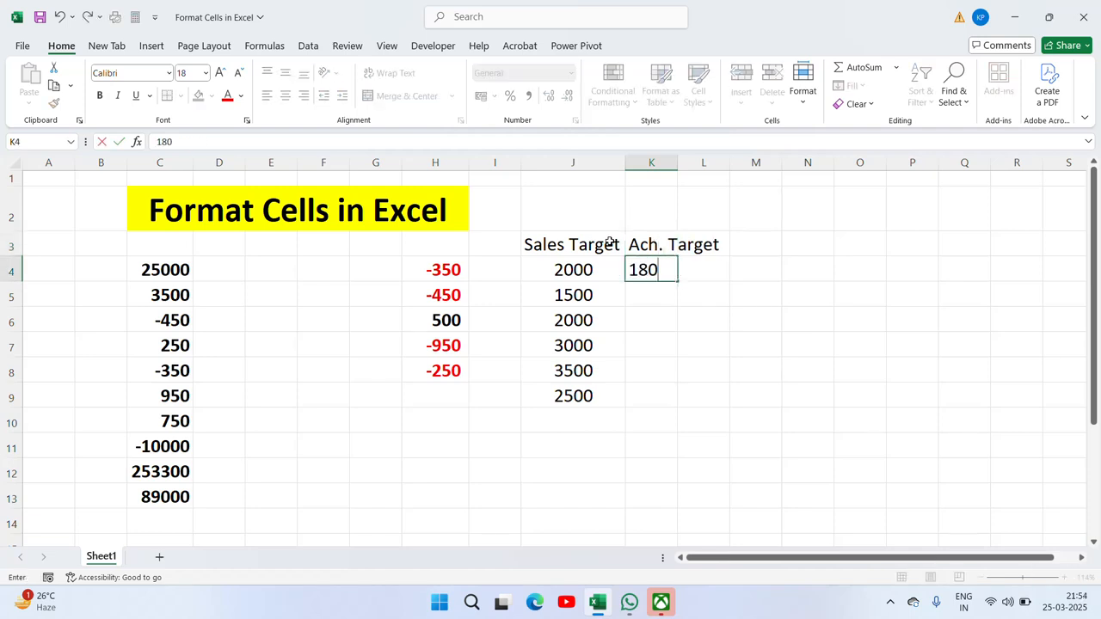
key(Return)
text(1200)
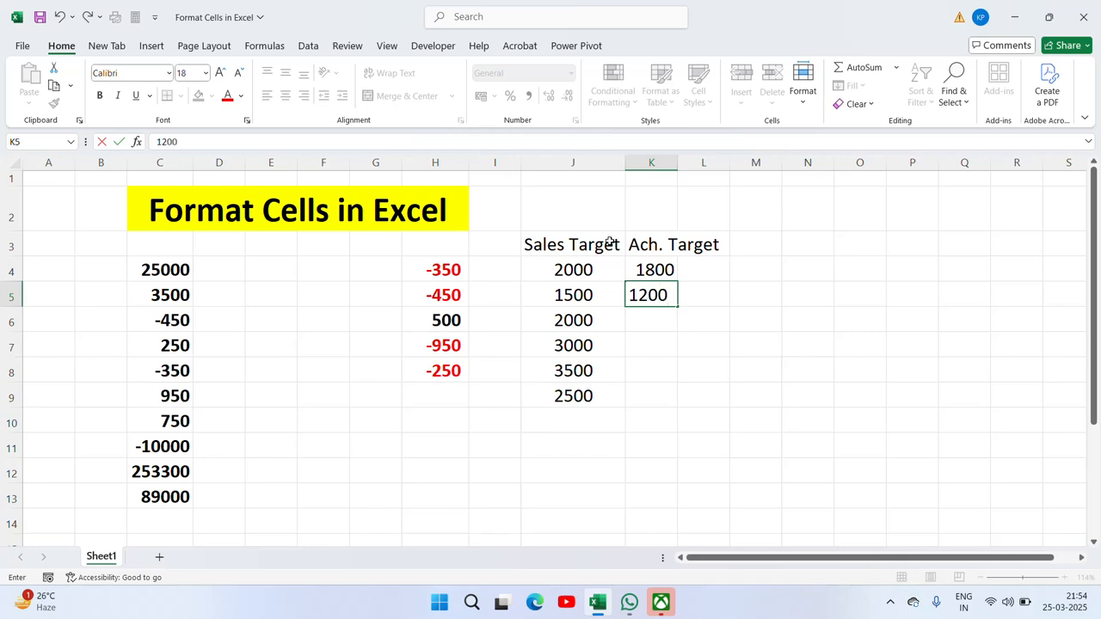
key(Return)
text(1800)
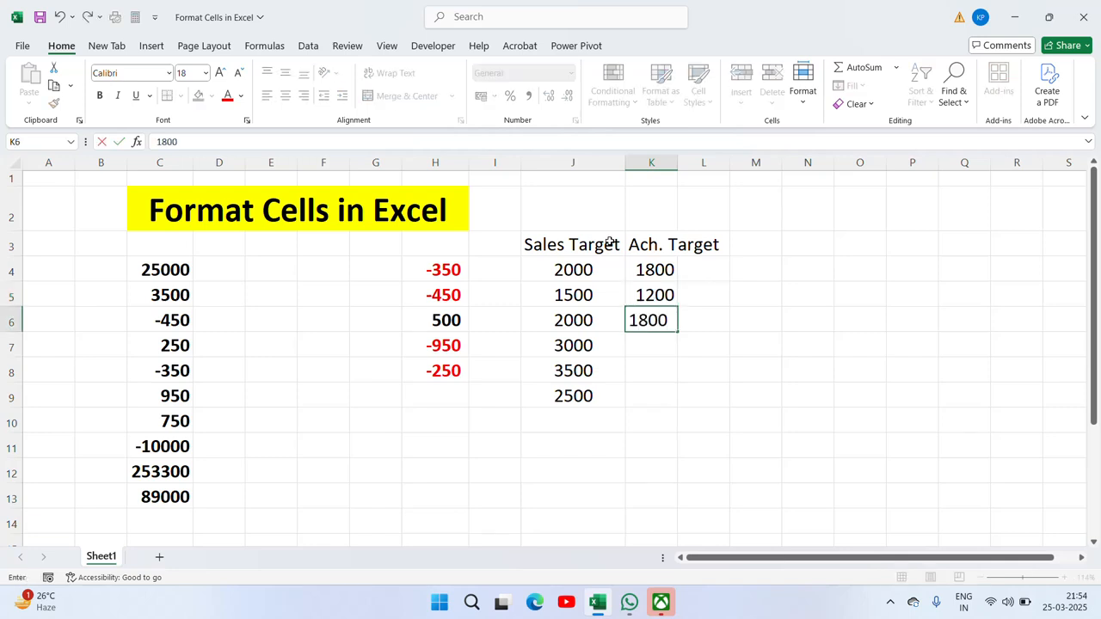
key(Return)
text(2500)
key(Return)
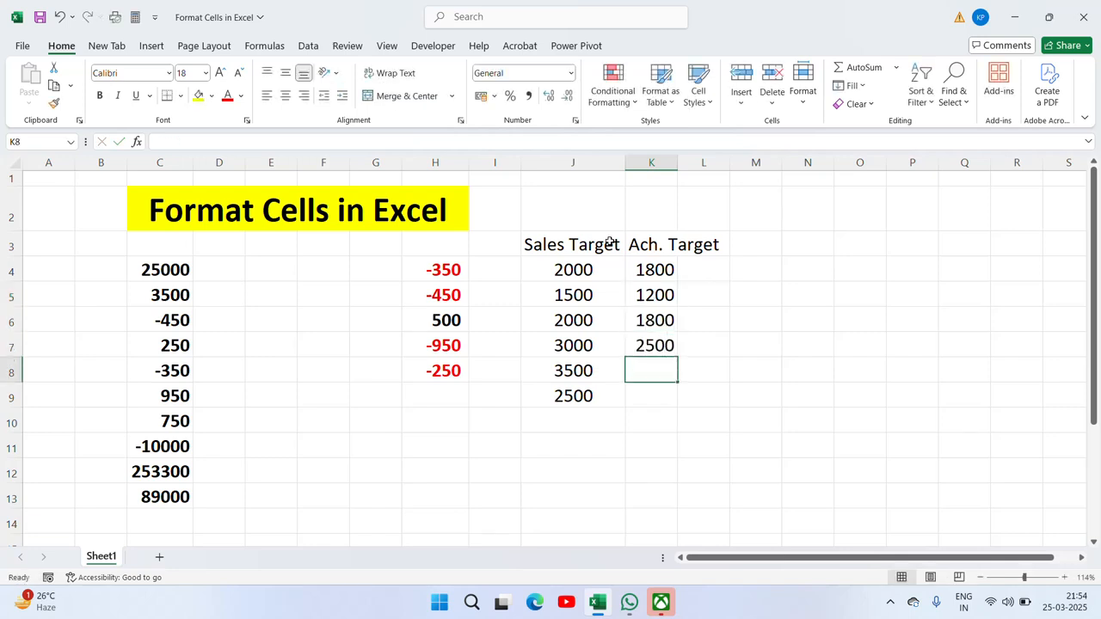
text(3200)
key(Return)
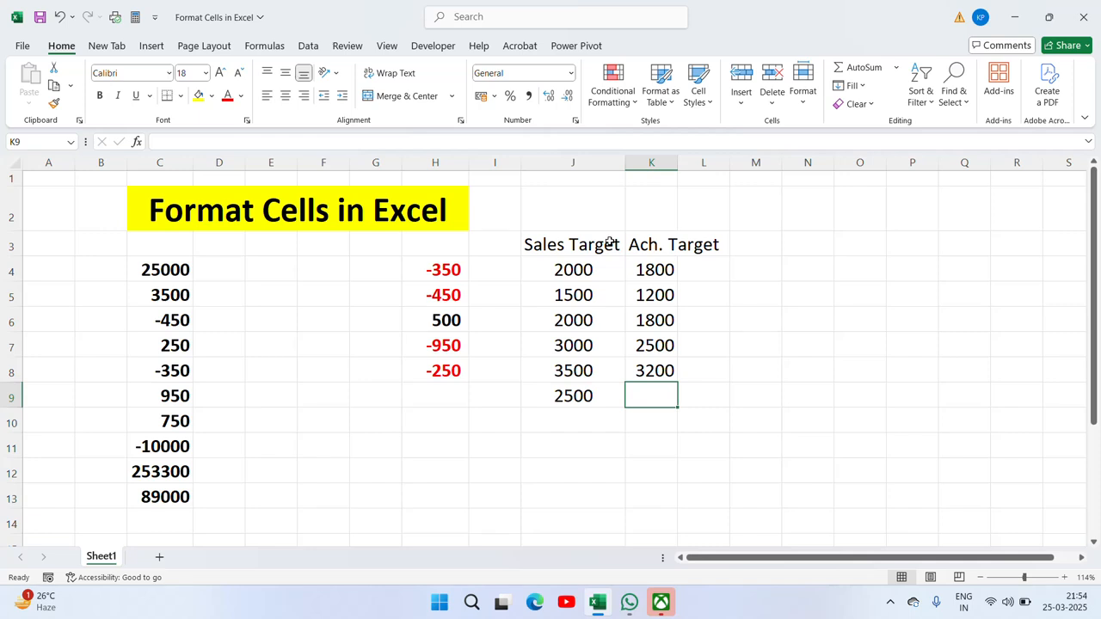
text(2300)
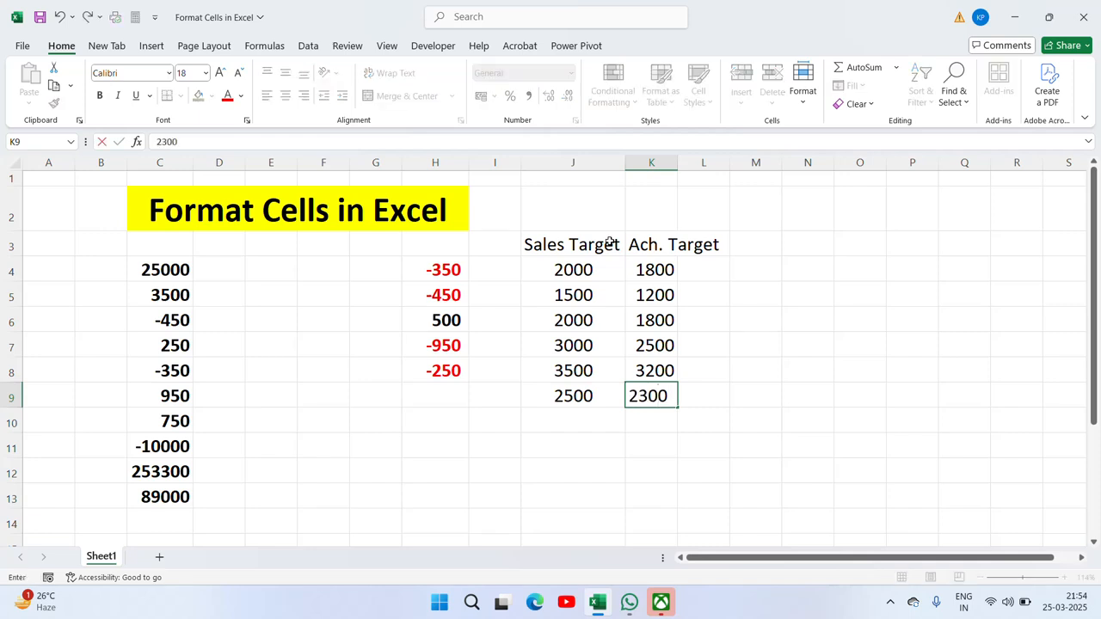
key(Return)
key(Up)
key(Up)
key(Up)
key(Up)
key(Up)
key(Up)
key(Right)
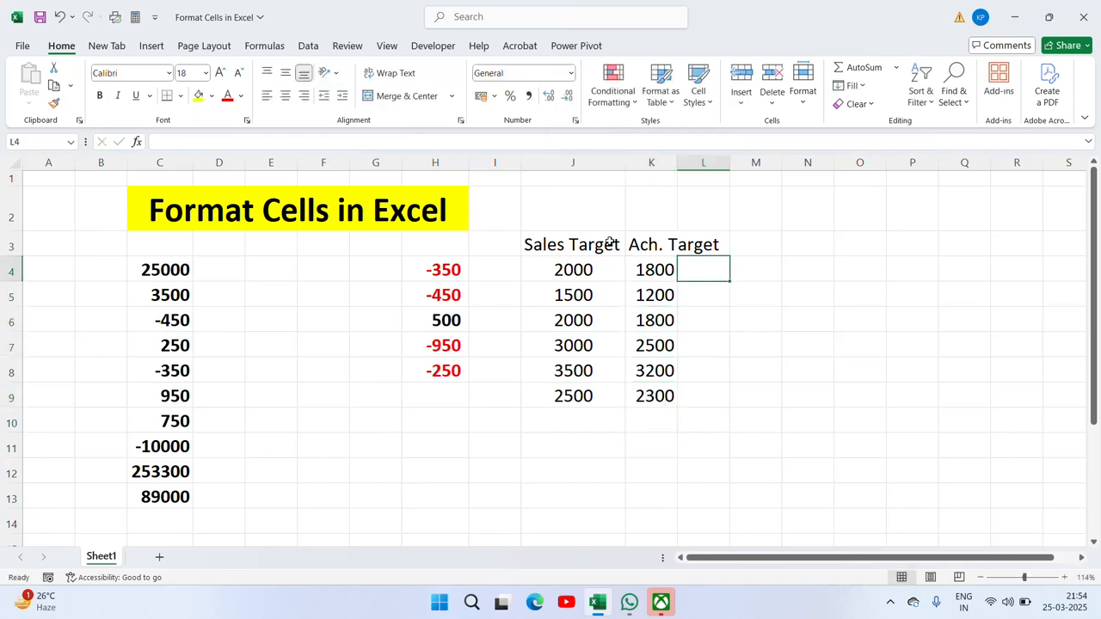
Step: Enter the achievement formula =K4/J4% in L4
text(=)
key(Left)
text(/)
key(Left)
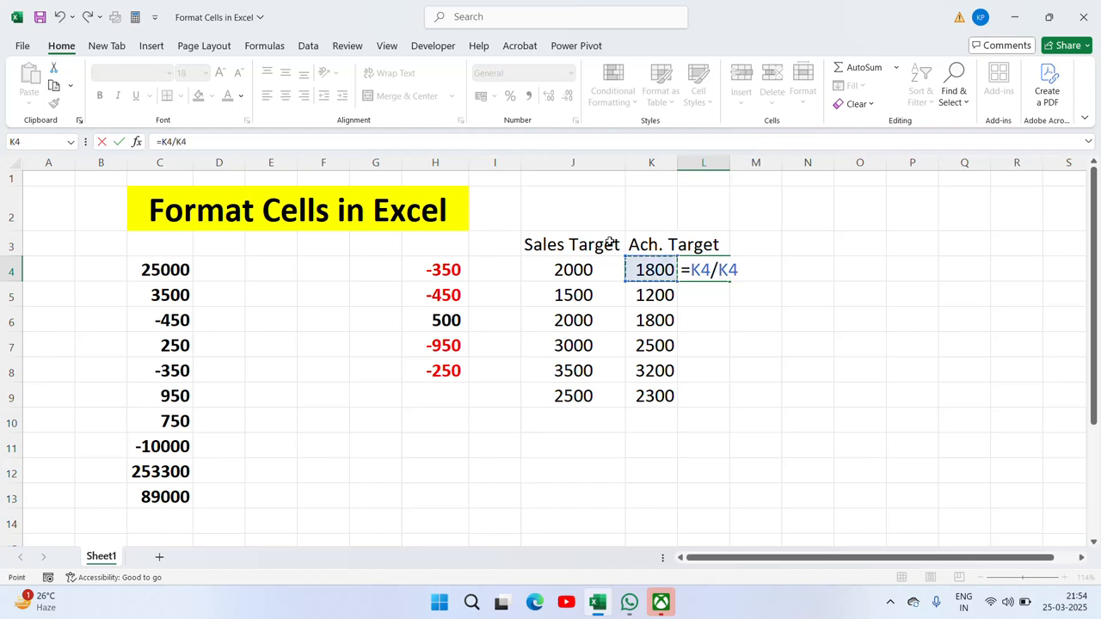
key(Left)
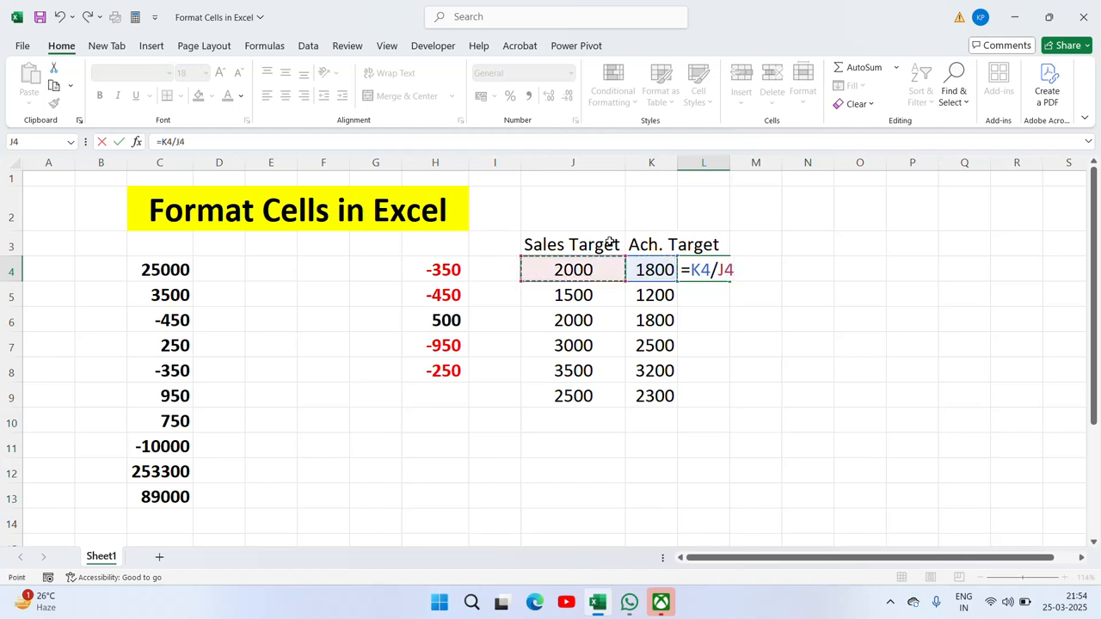
text(%)
key(Return)
Step: Copy the L4 formula down through L4:L9
key(Up)
key(ctrl+c)
key(Left)
key(ctrl+Down)
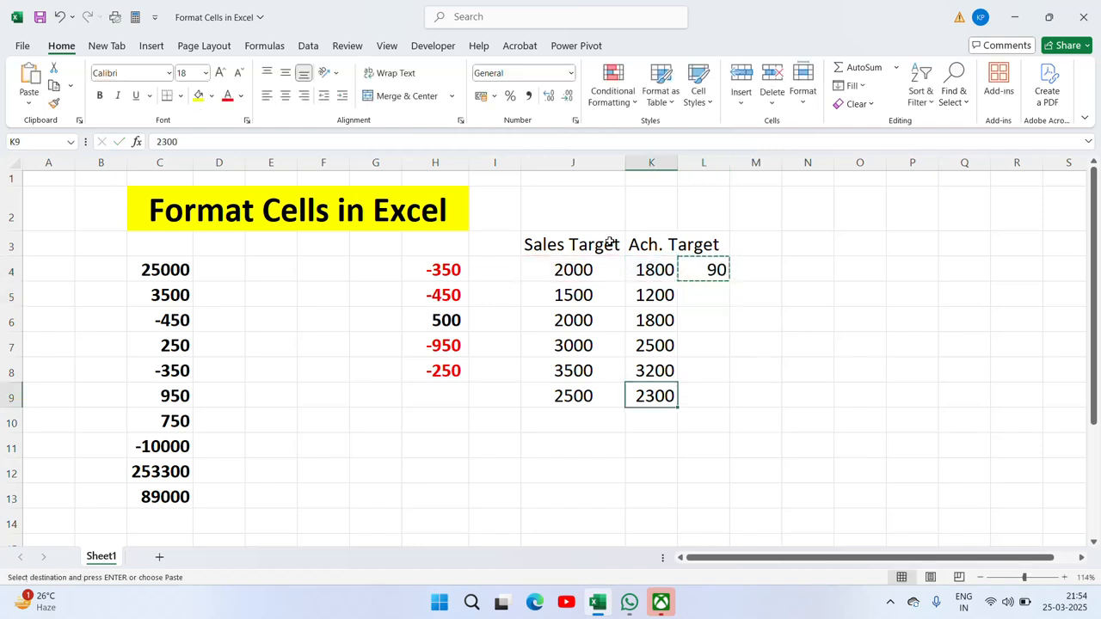
key(Right)
key(ctrl+shift+Up)
key(ctrl+v)
key(Escape)
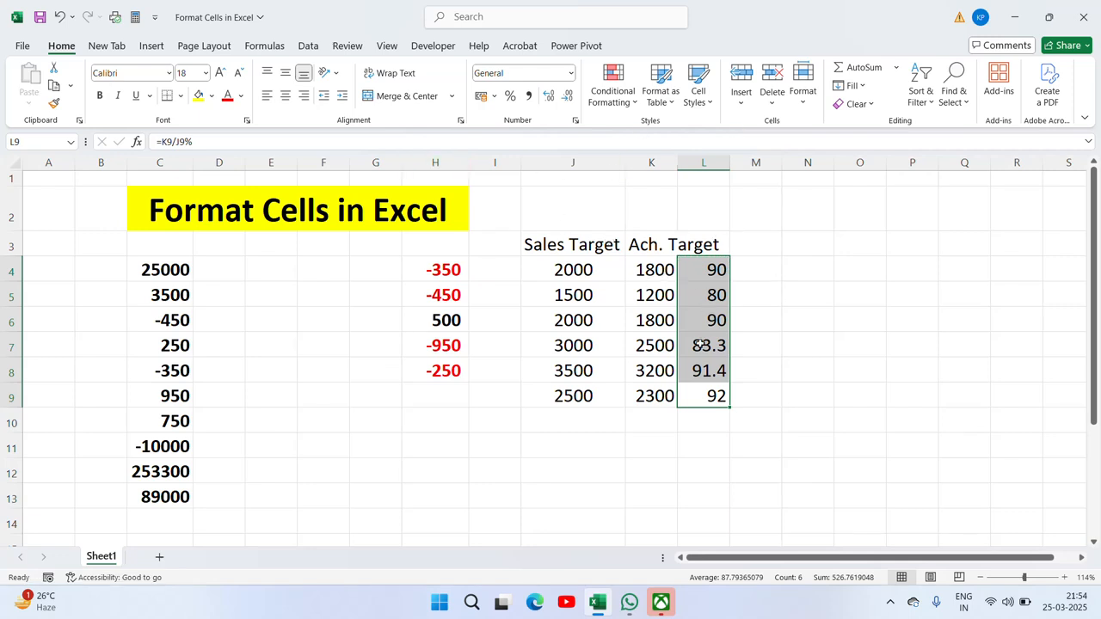
key(ctrl+1)
Step: Apply the Percentage format to L4:L9, then undo it to restore plain numbers
drag(867, 227, 321, 204)
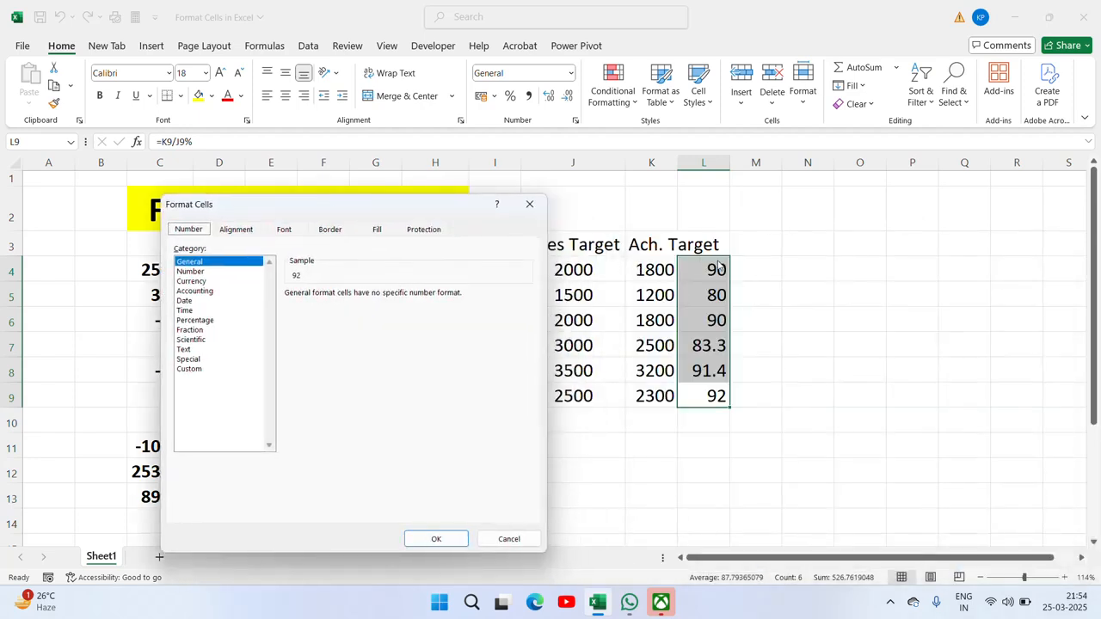
click(205, 324)
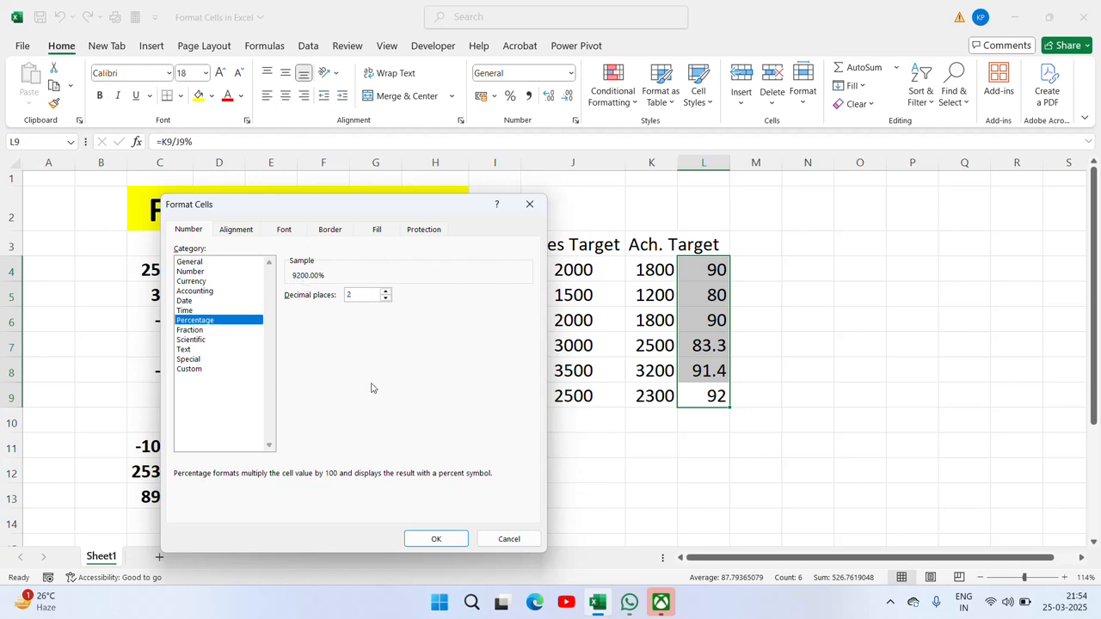
click(434, 538)
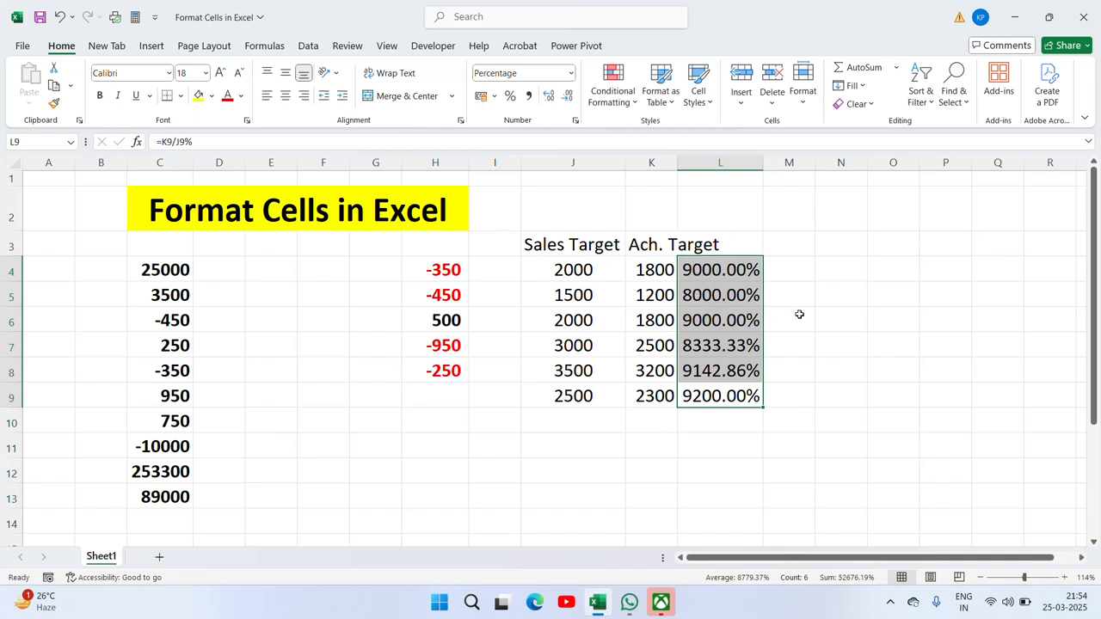
key(ctrl+z)
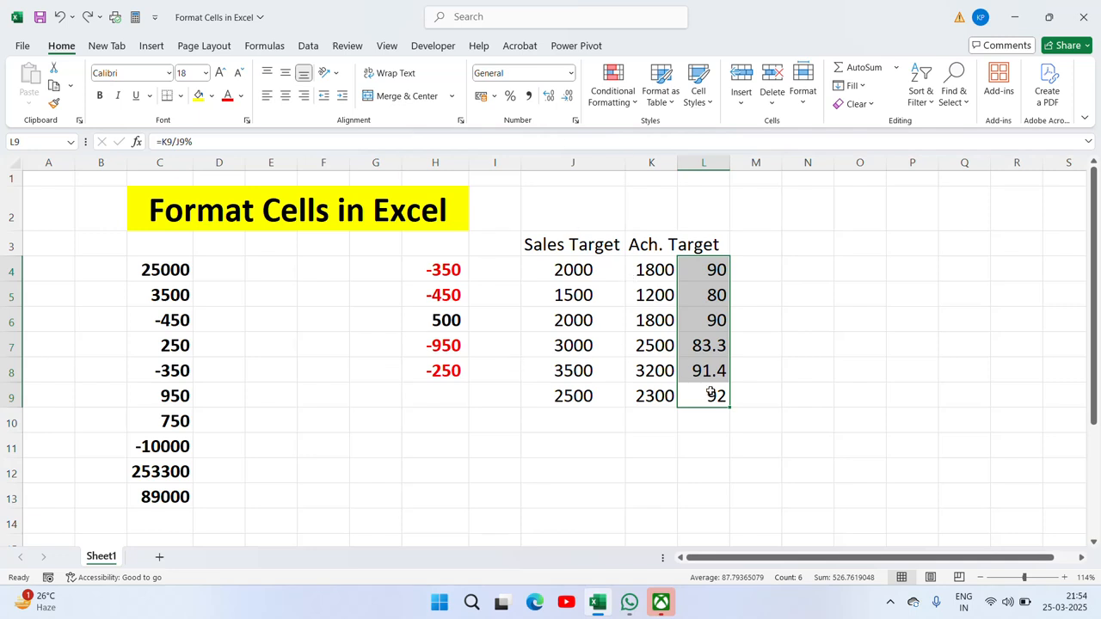
Step: Adjust L4:L9 to zero decimal places, showing 90, 80, 90, 83, 91, 92
click(547, 98)
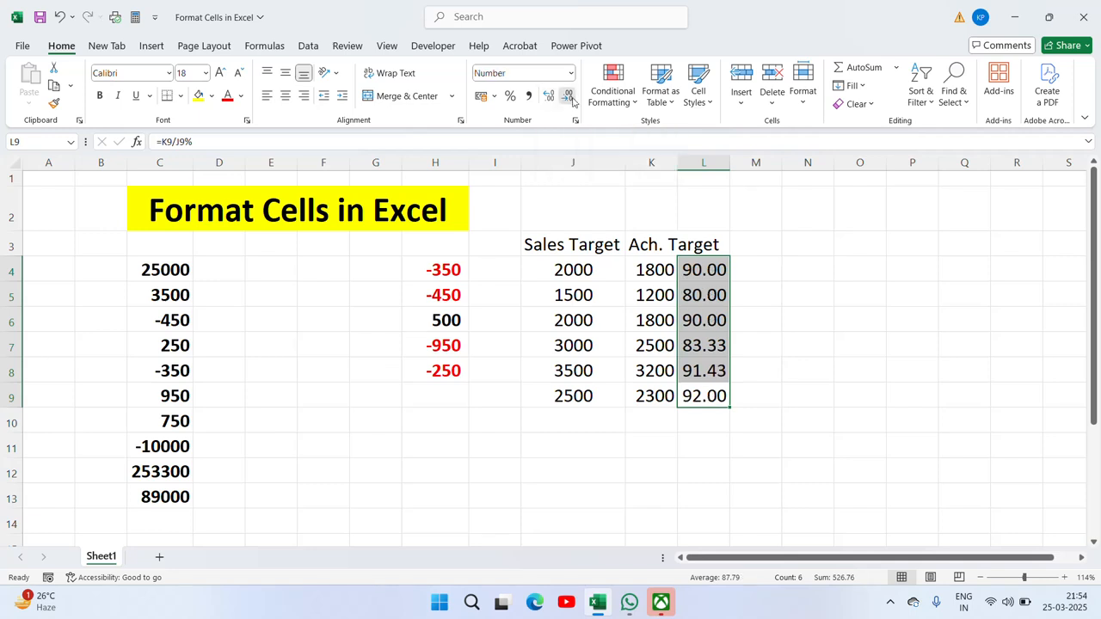
click(569, 99)
click(570, 98)
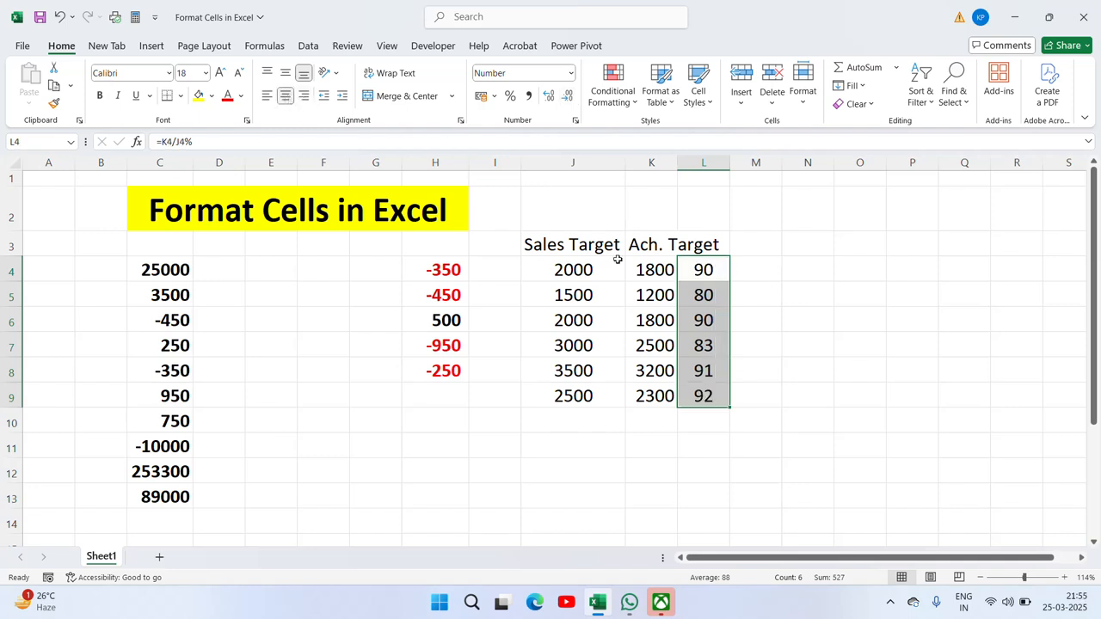
Step: Centre L4:L9, then try Percentage formats and percent style before reverting to whole numbers
click(285, 96)
right_click(689, 372)
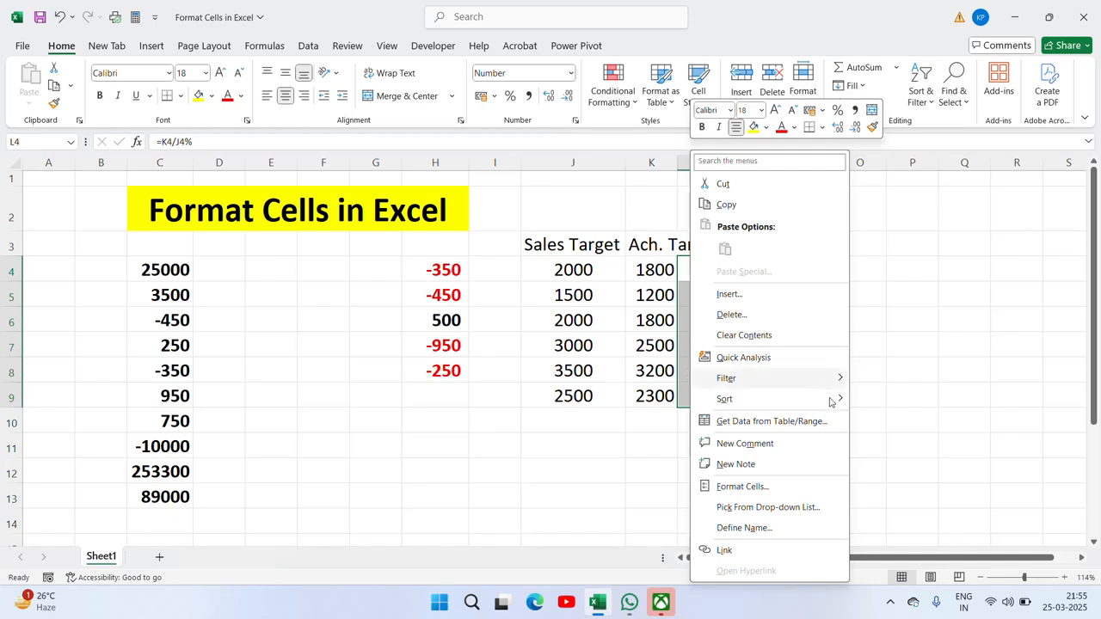
click(772, 489)
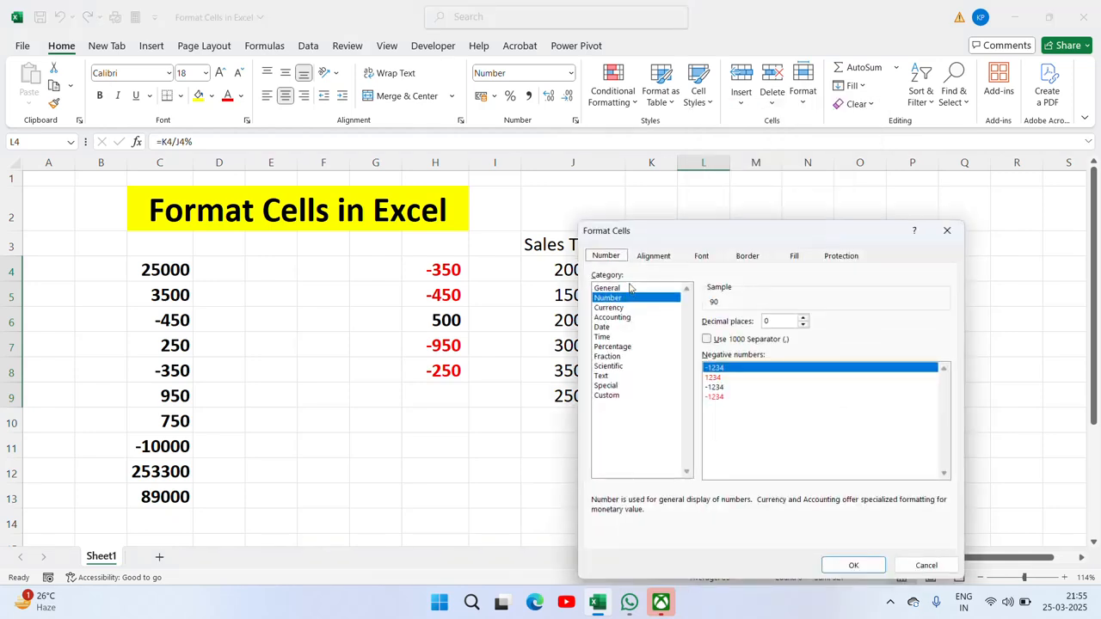
drag(640, 238, 354, 222)
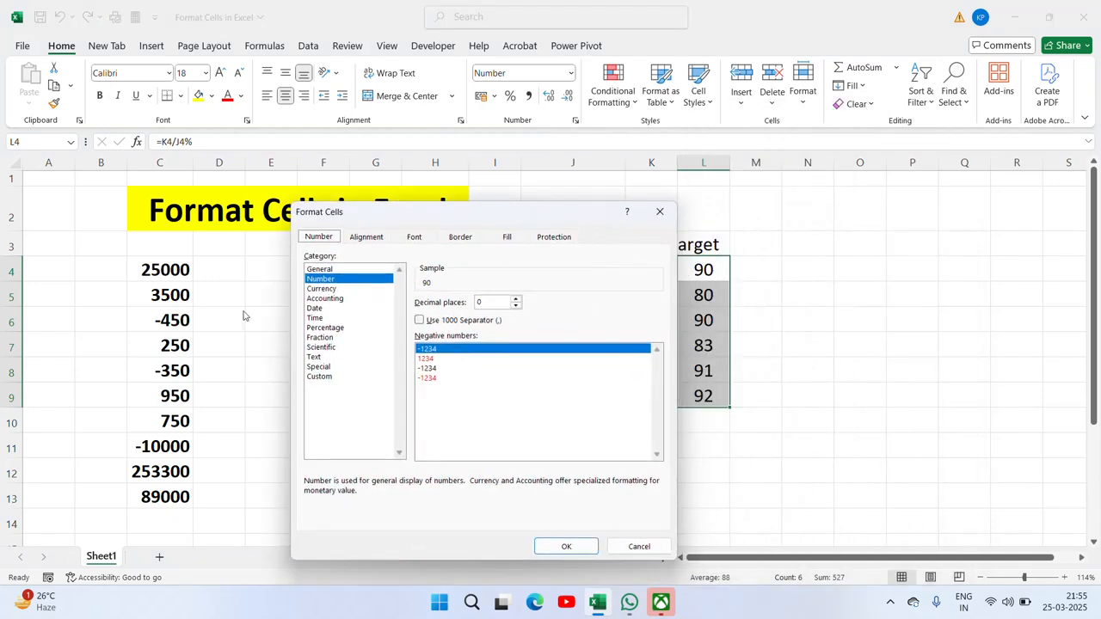
click(312, 329)
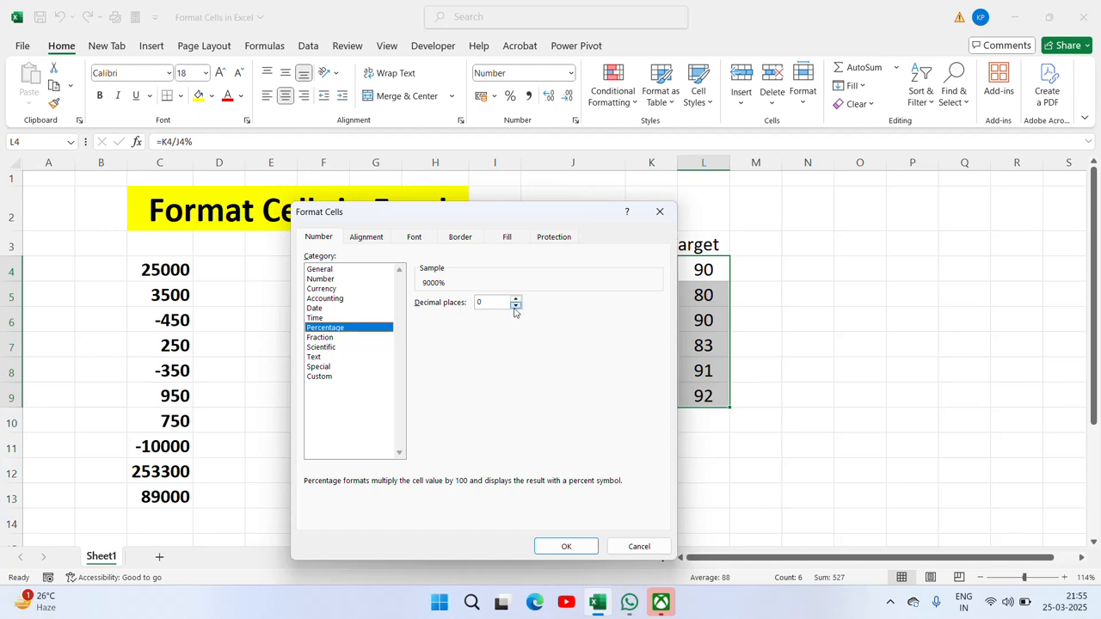
click(515, 308)
click(516, 301)
click(516, 306)
click(568, 546)
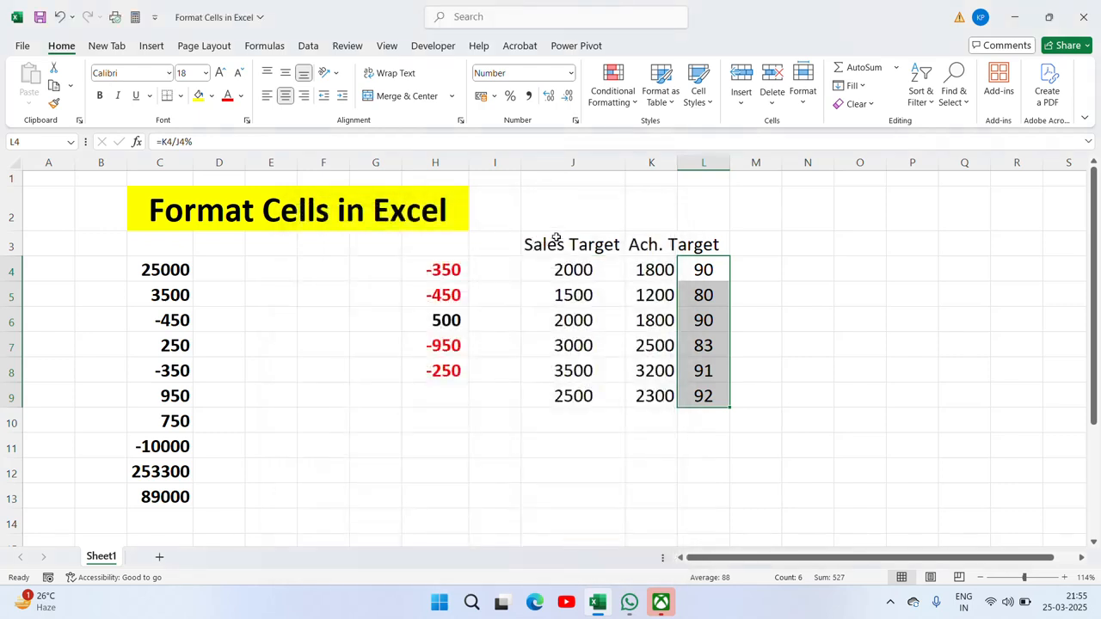
click(509, 96)
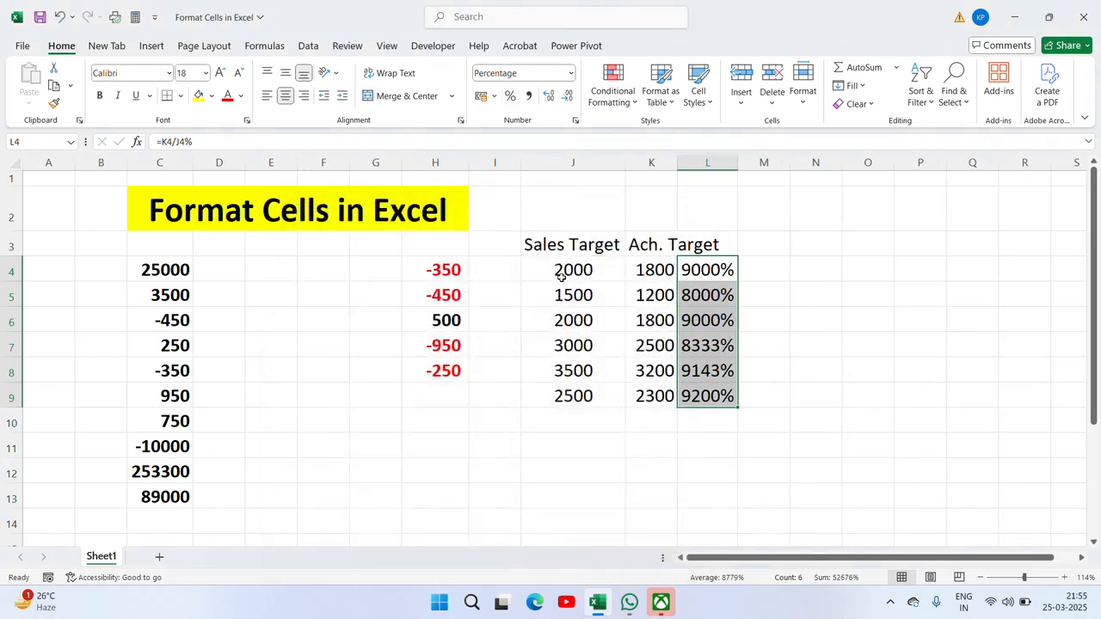
key(ctrl+z)
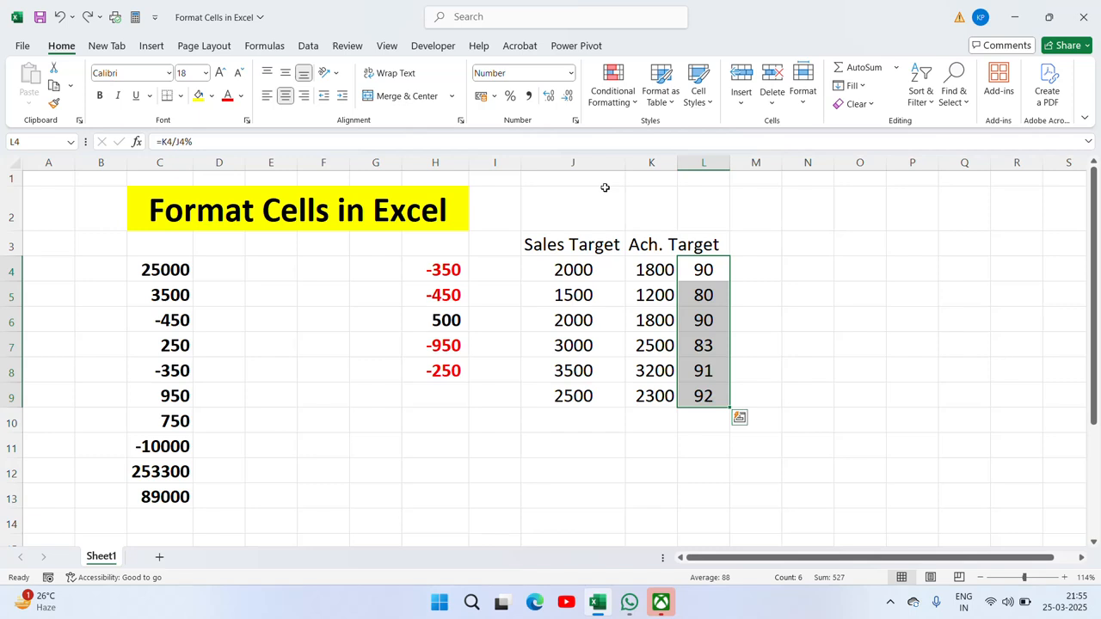
Step: Clear the existing values from L4:L9
key(Left)
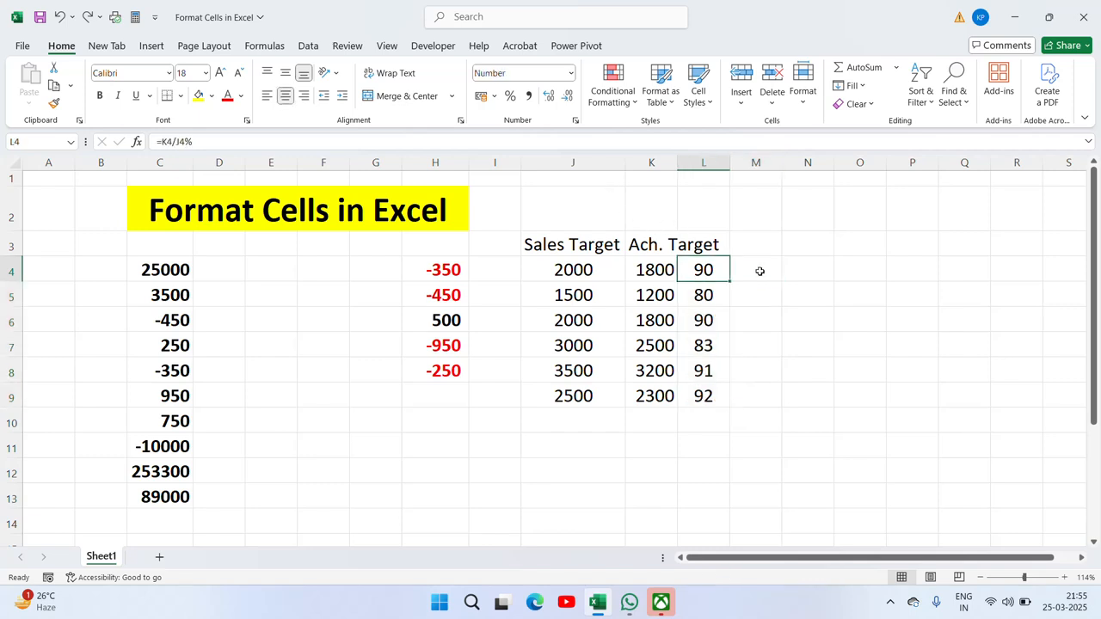
key(ctrl+shift+Down)
click(759, 271)
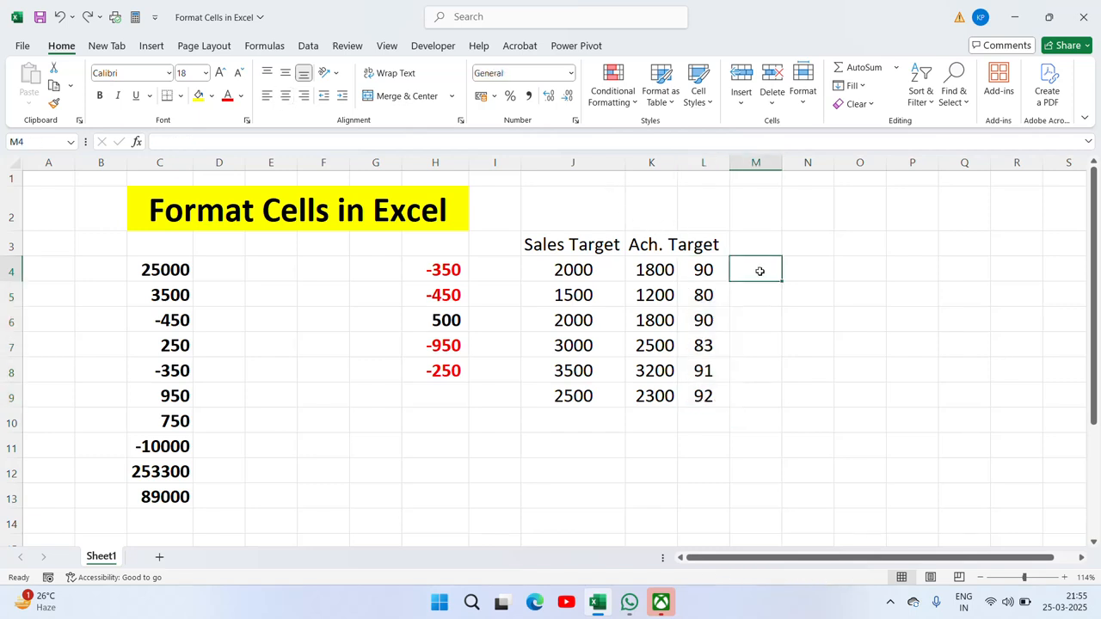
key(Left)
key(ctrl+shift+Down)
key(Delete)
Step: Enter the formula =(K4/J4)*100 in L4
click(760, 271)
key(Left)
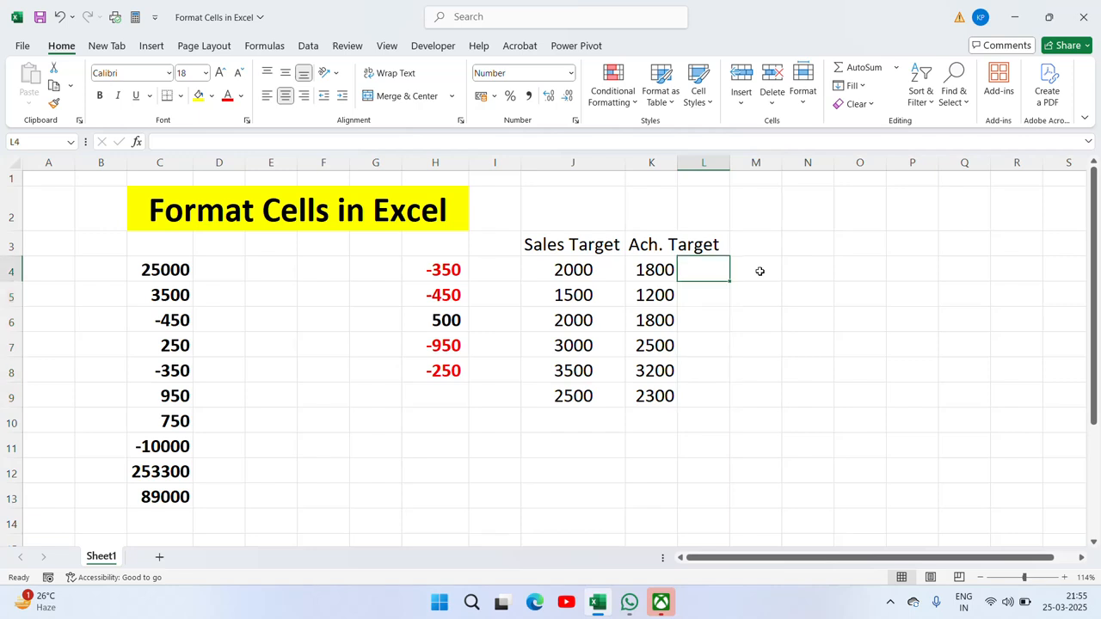
text(=)
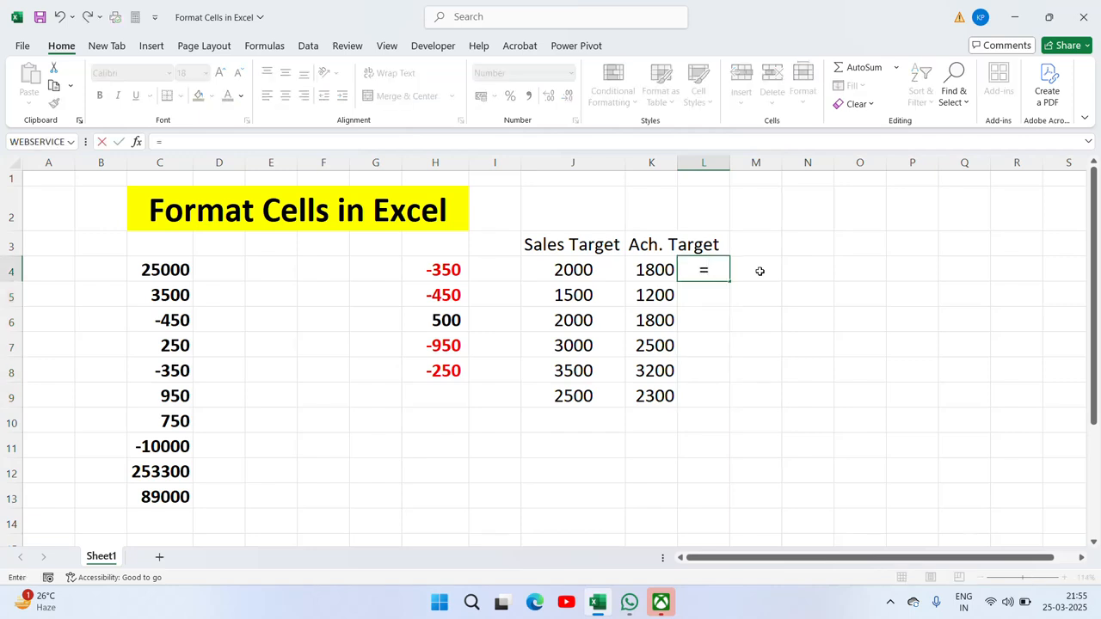
text(()
key(Left)
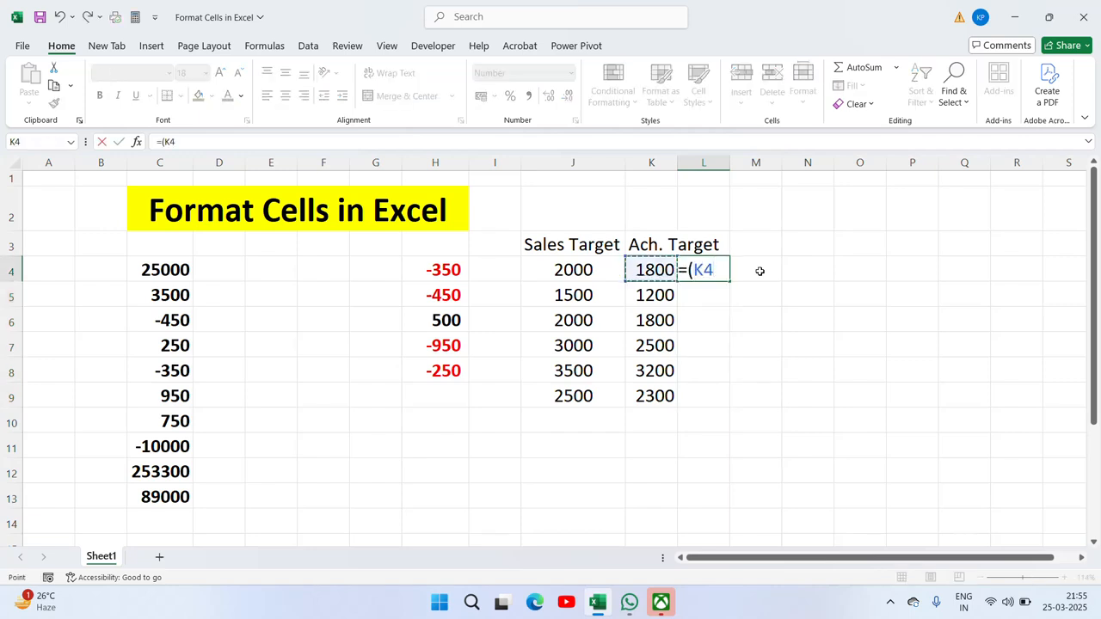
text(/)
key(Left)
key(Left)
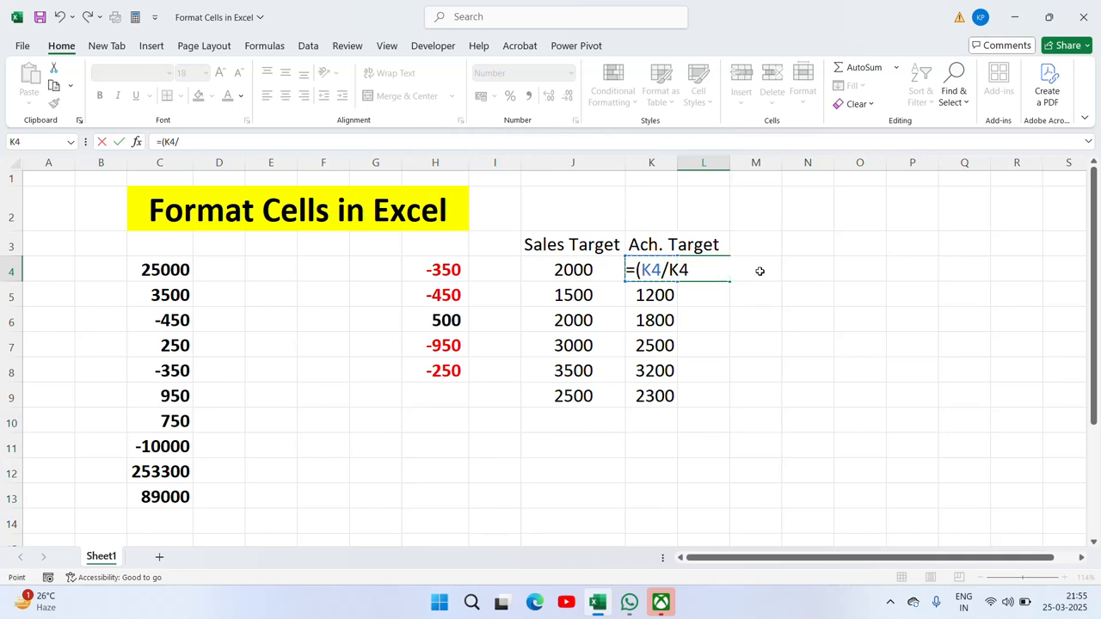
text())
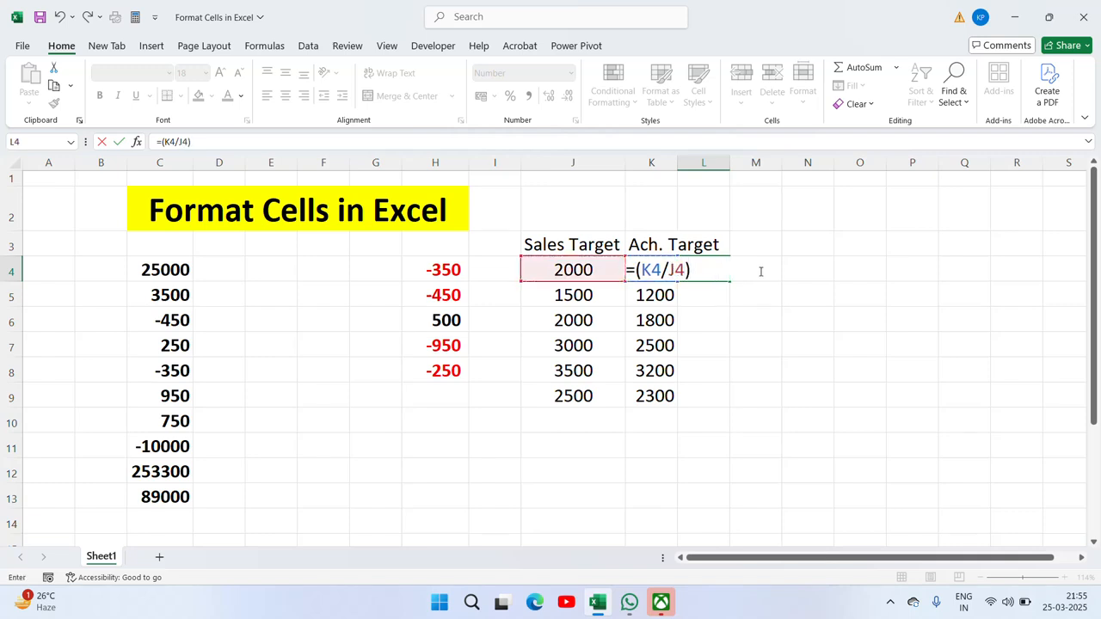
text(*100)
key(Return)
Step: Copy the L4 formula down through L9, giving 90, 80, 90, 83, 91 and 92
key(Up)
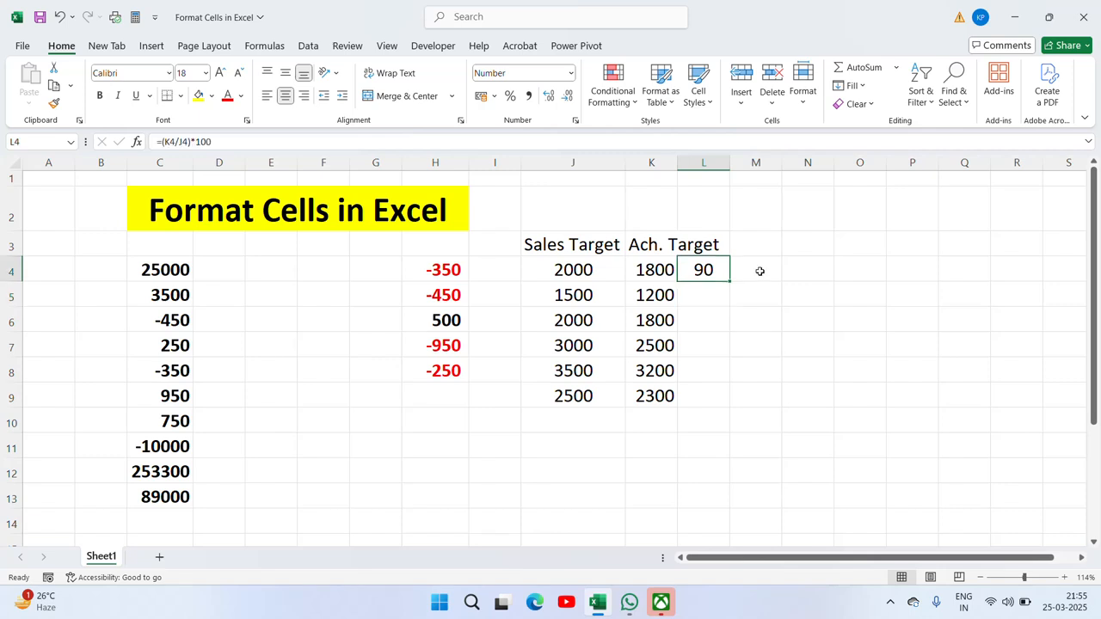
key(ctrl+c)
key(Left)
key(ctrl+Down)
key(Right)
key(ctrl+shift+Up)
key(ctrl+v)
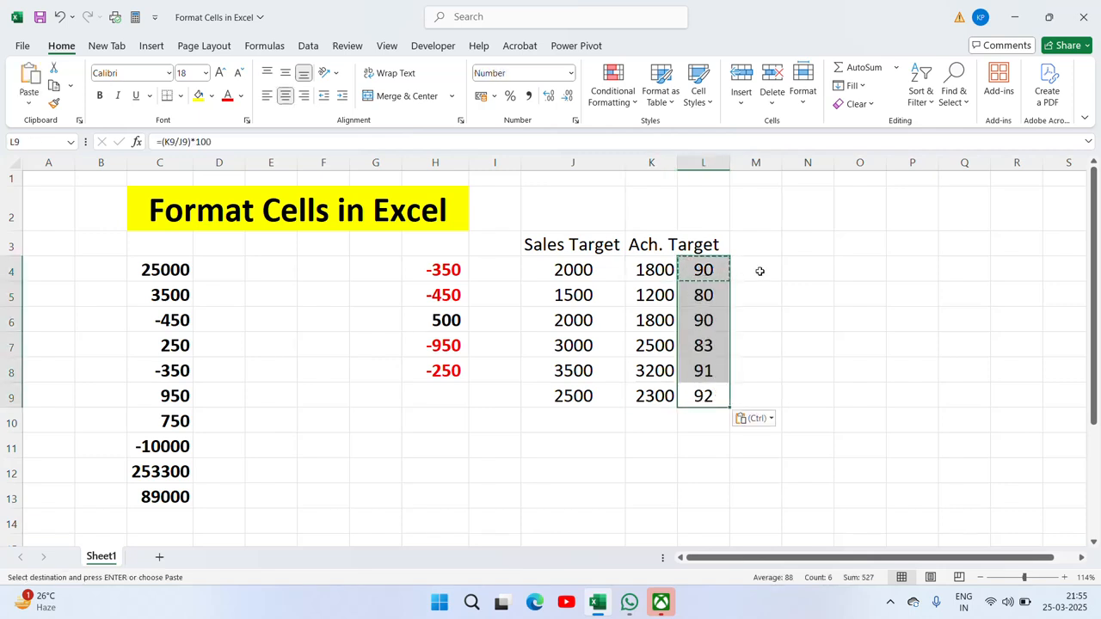
key(Escape)
click(510, 95)
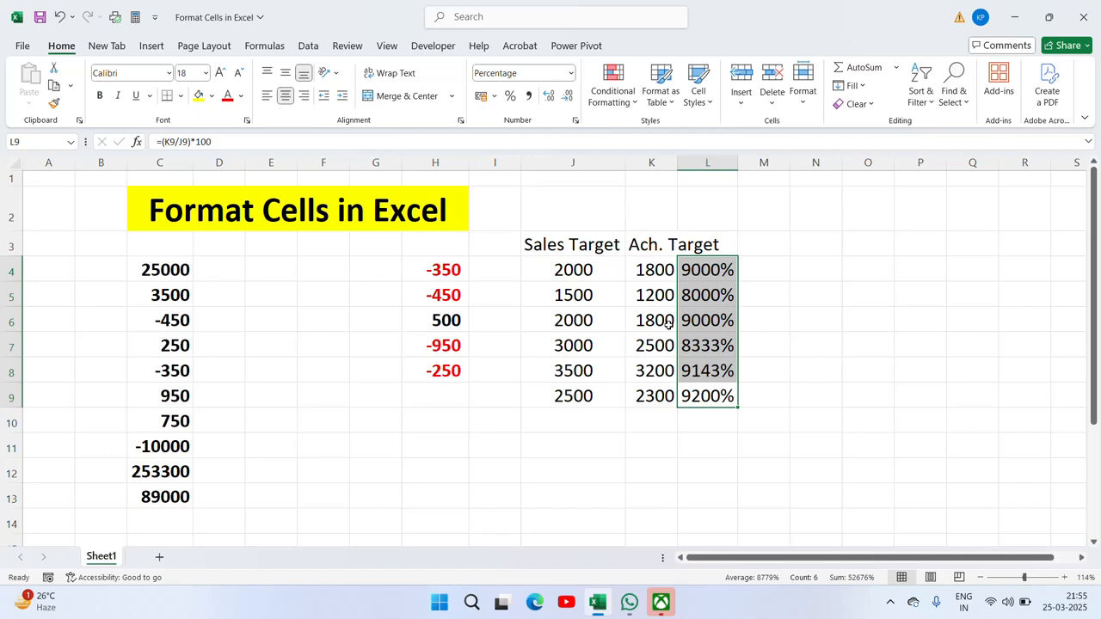
key(ctrl+z)
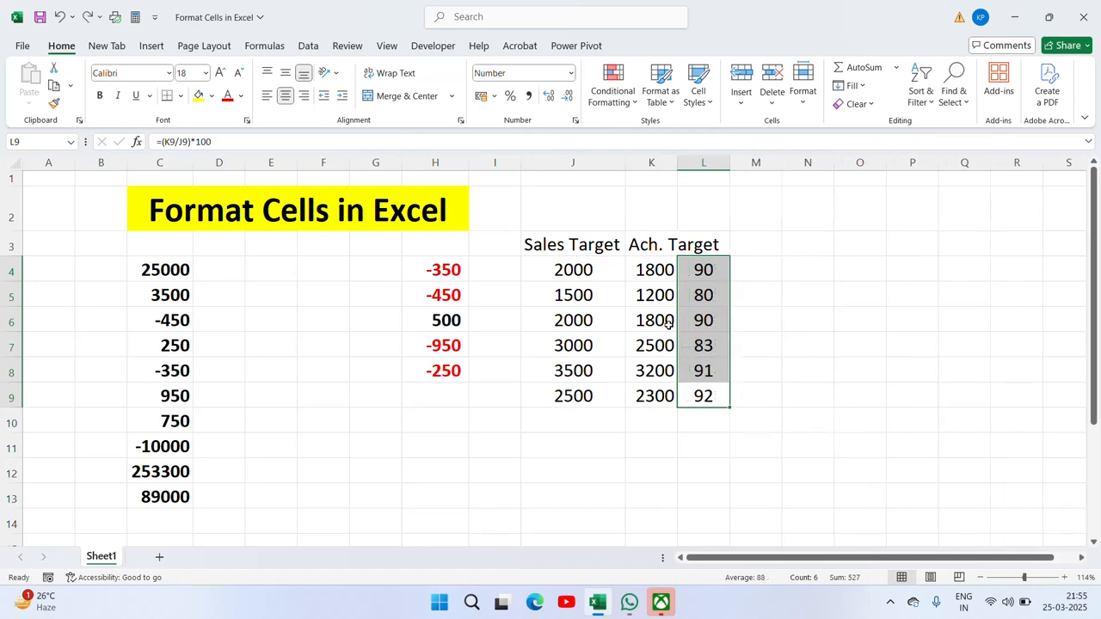
right_click(696, 368)
click(763, 488)
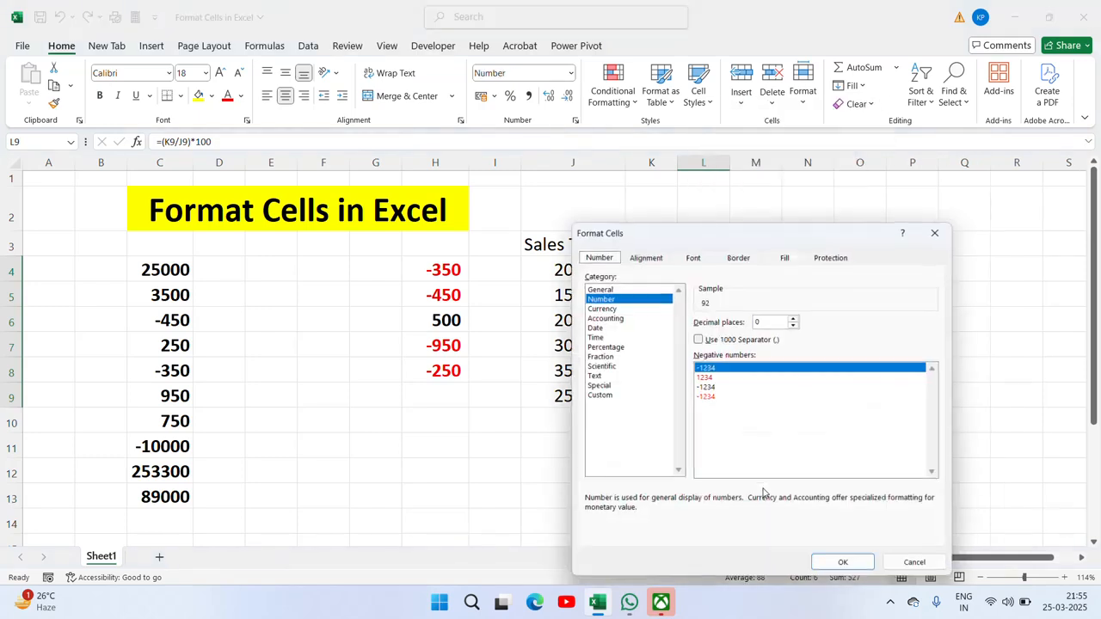
click(603, 347)
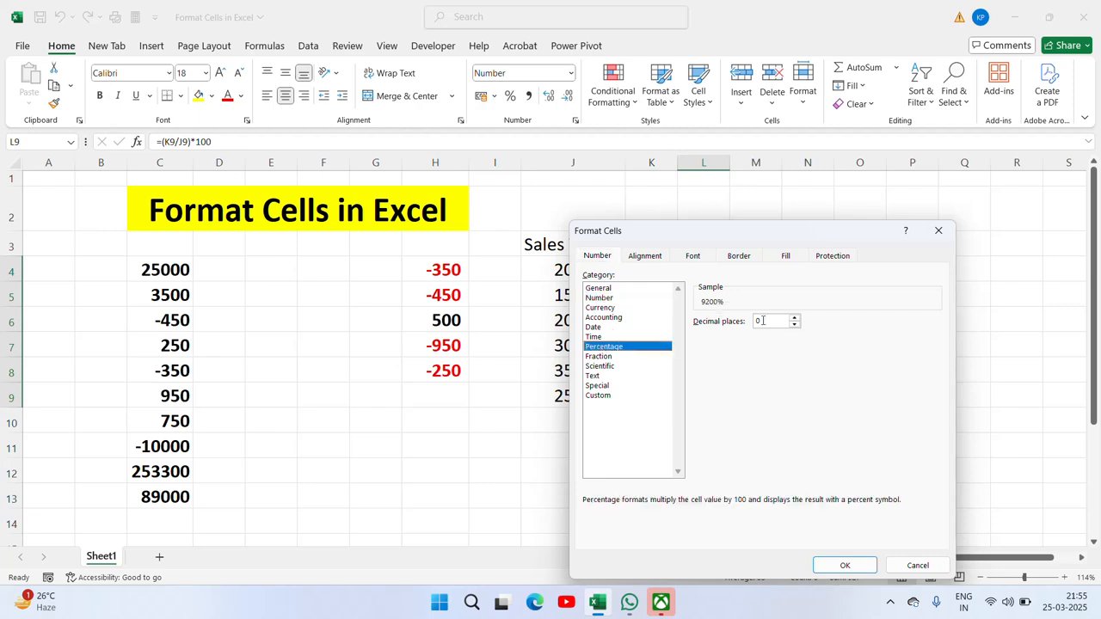
click(793, 318)
click(794, 318)
click(794, 318)
click(794, 318)
click(795, 326)
click(795, 326)
click(795, 326)
click(794, 326)
click(845, 565)
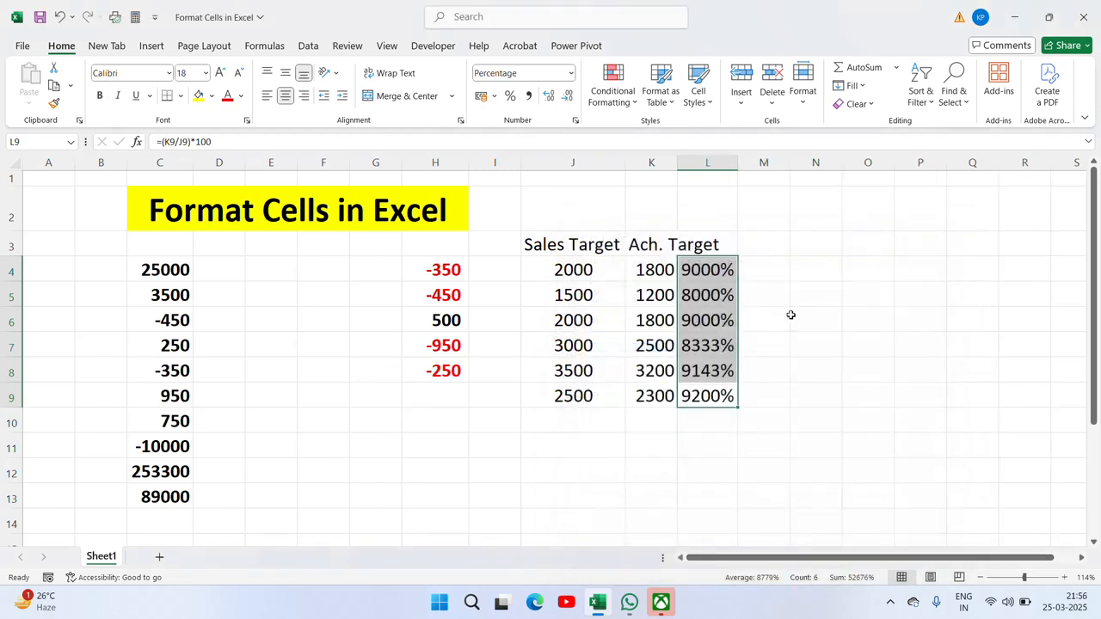
key(ctrl+z)
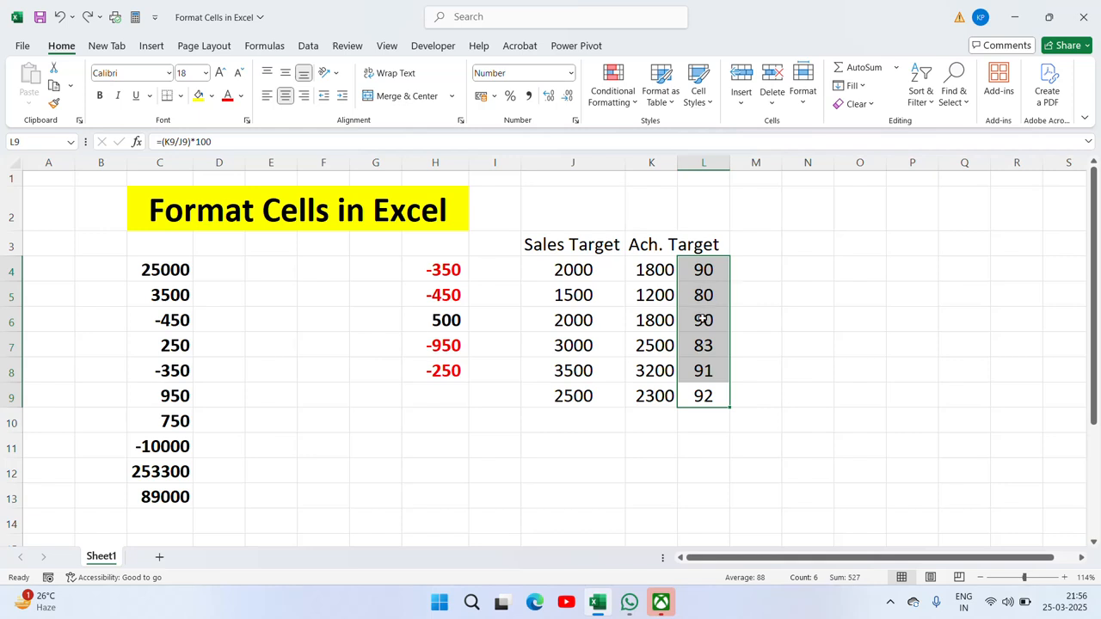
key(ctrl+1)
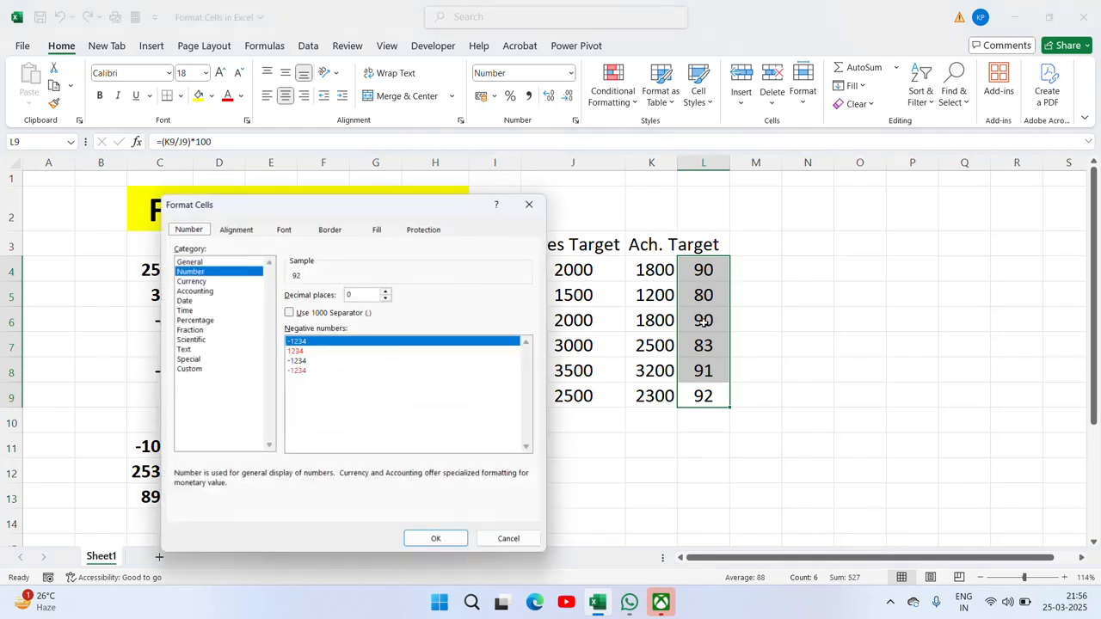
click(190, 330)
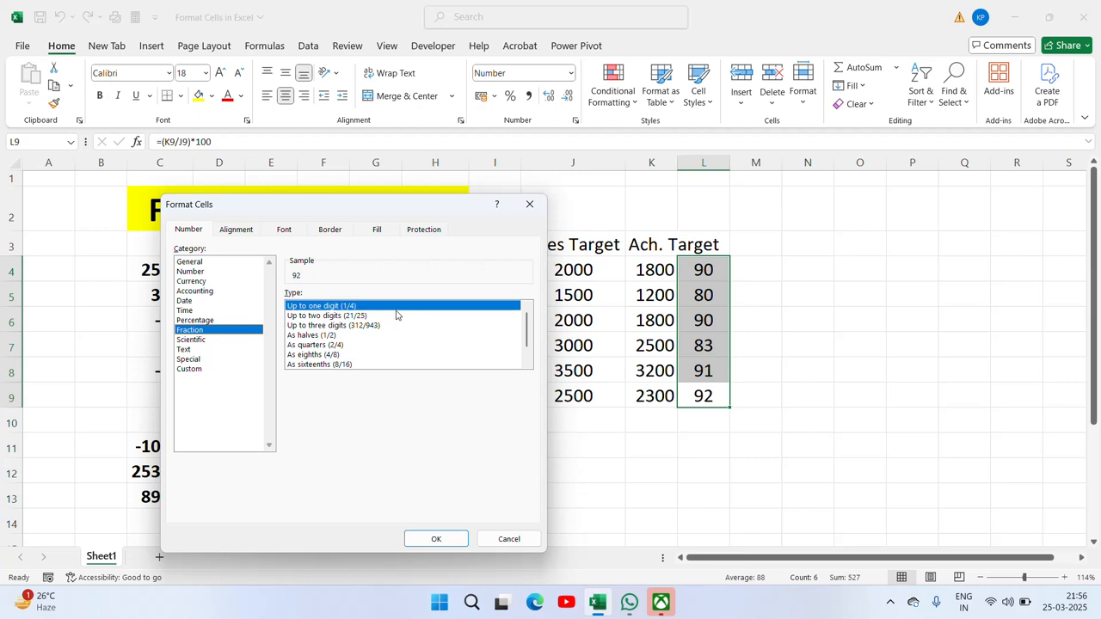
key(Escape)
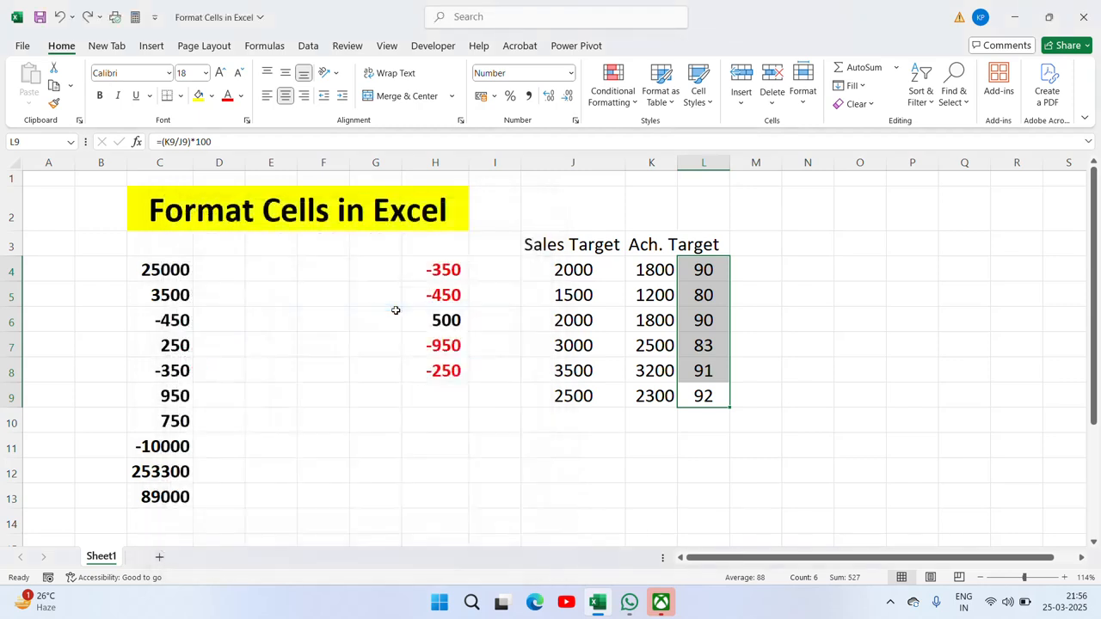
click(163, 267)
key(ctrl+shift+Down)
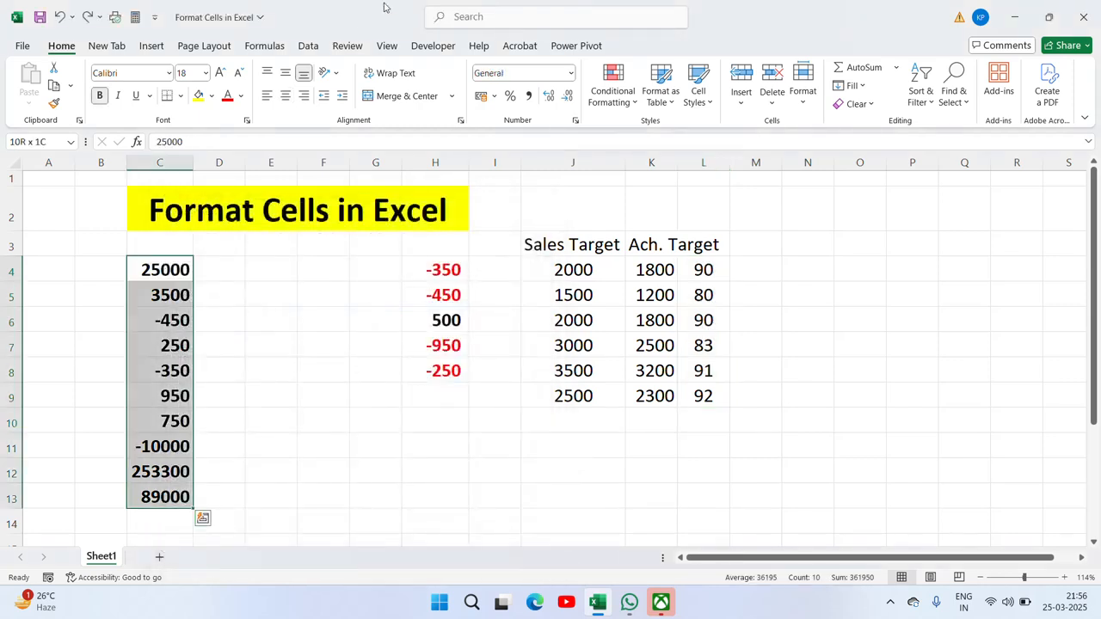
Step: Left-align C4:C13, then try the Fraction number format on them and undo it
click(267, 96)
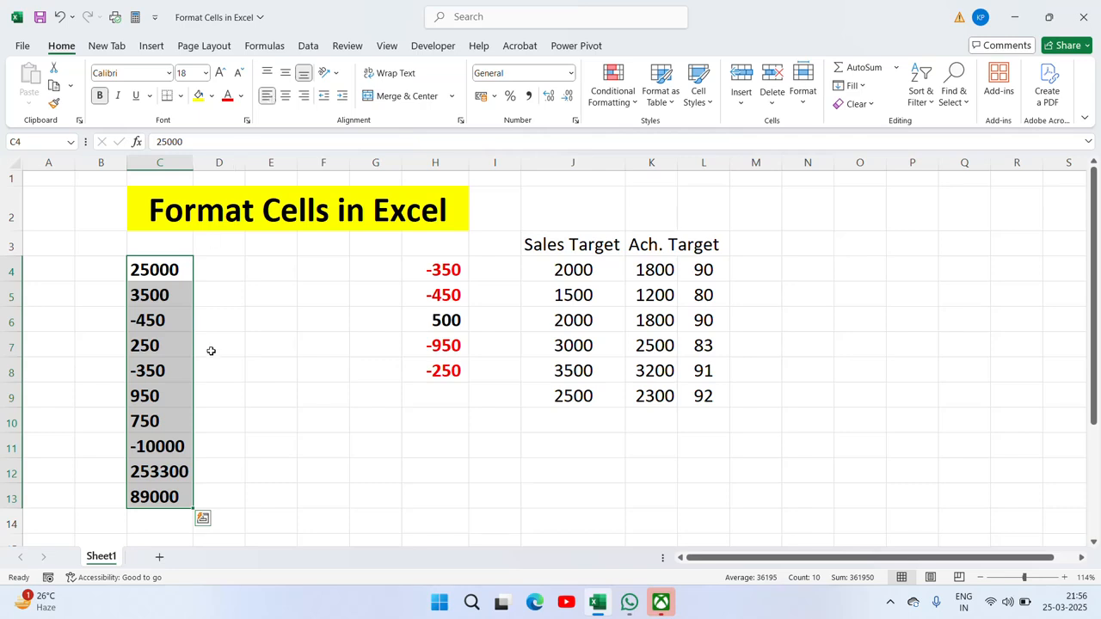
key(ctrl+1)
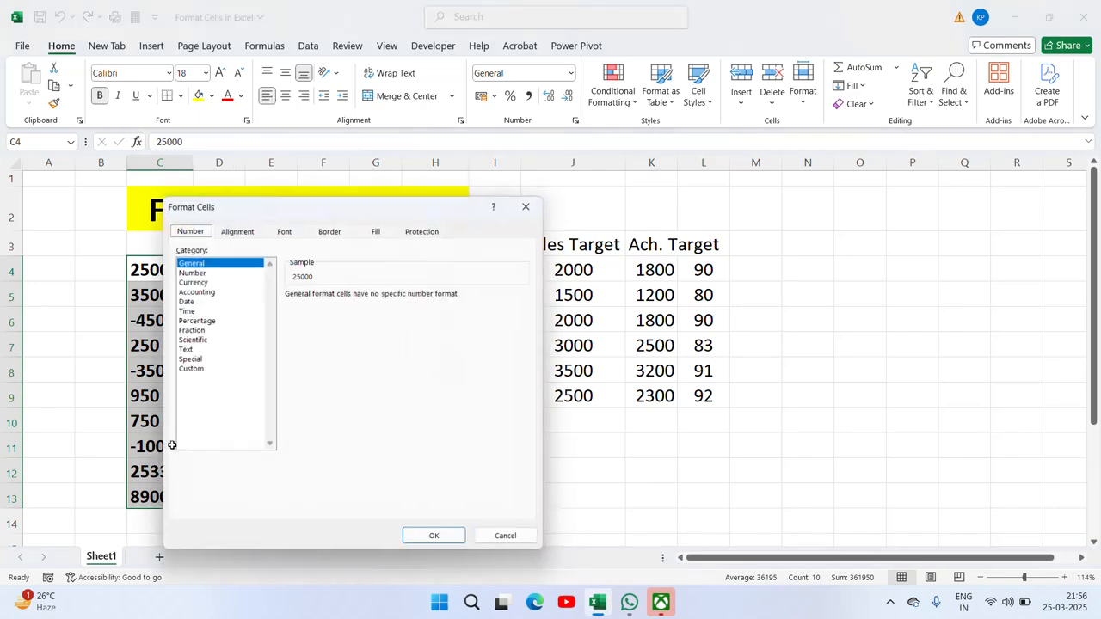
drag(302, 211, 821, 181)
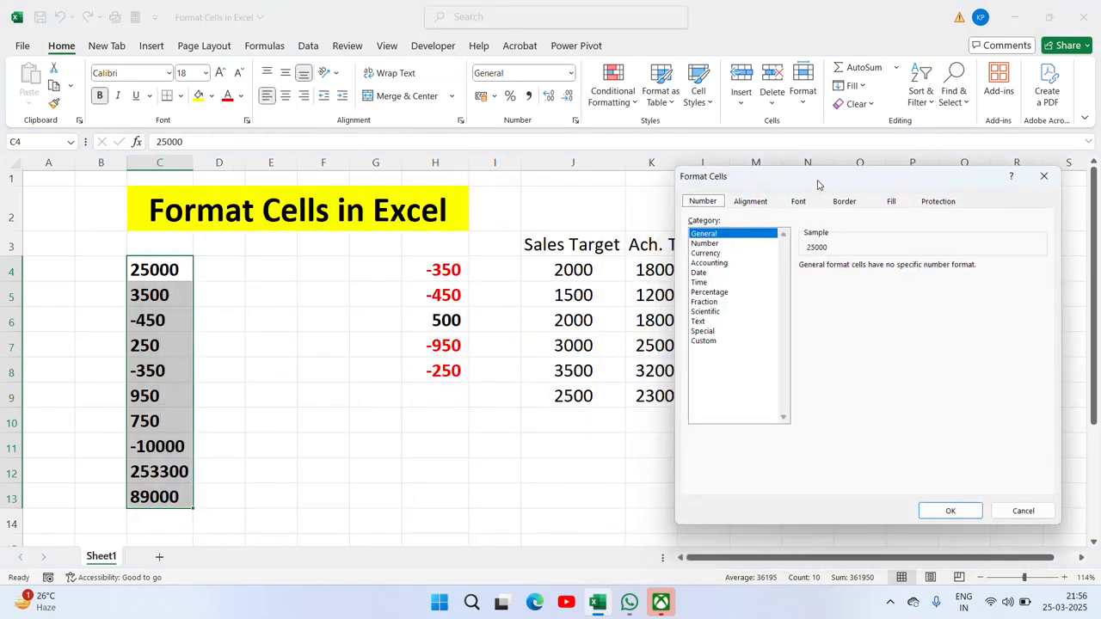
click(710, 302)
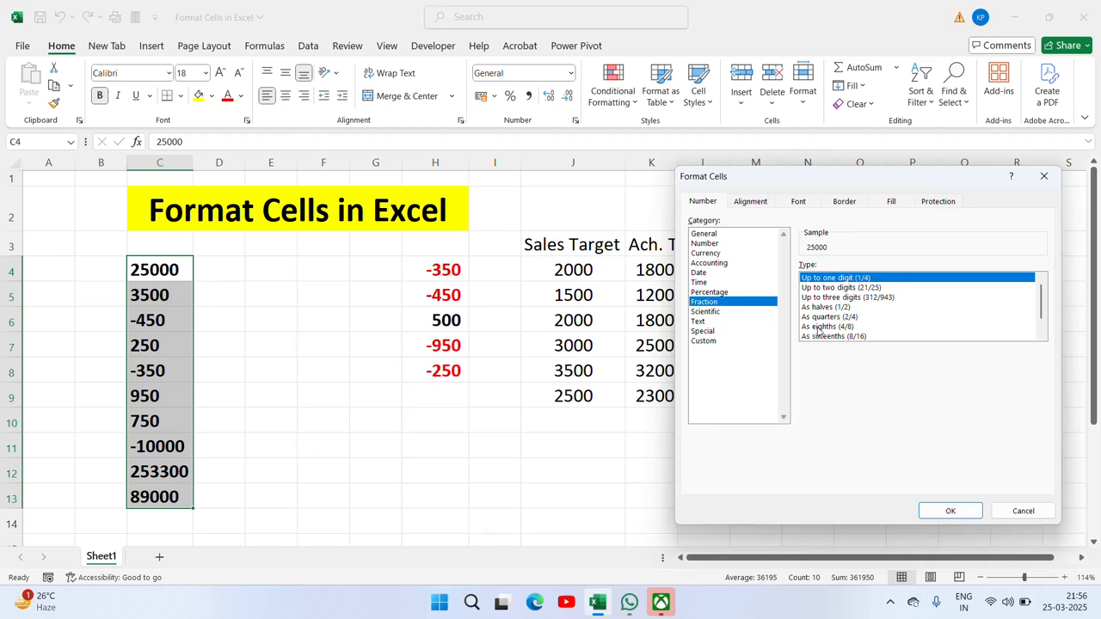
click(951, 511)
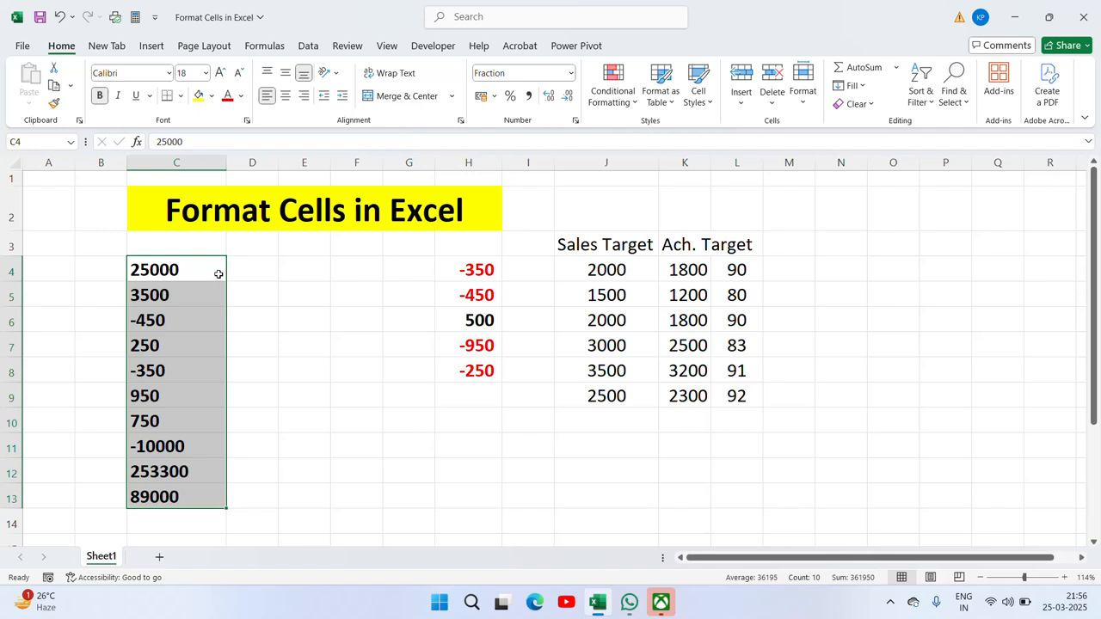
key(ctrl+z)
Step: Reopen Format Cells for C4:C13 and show the Fraction category's fraction types
right_click(170, 445)
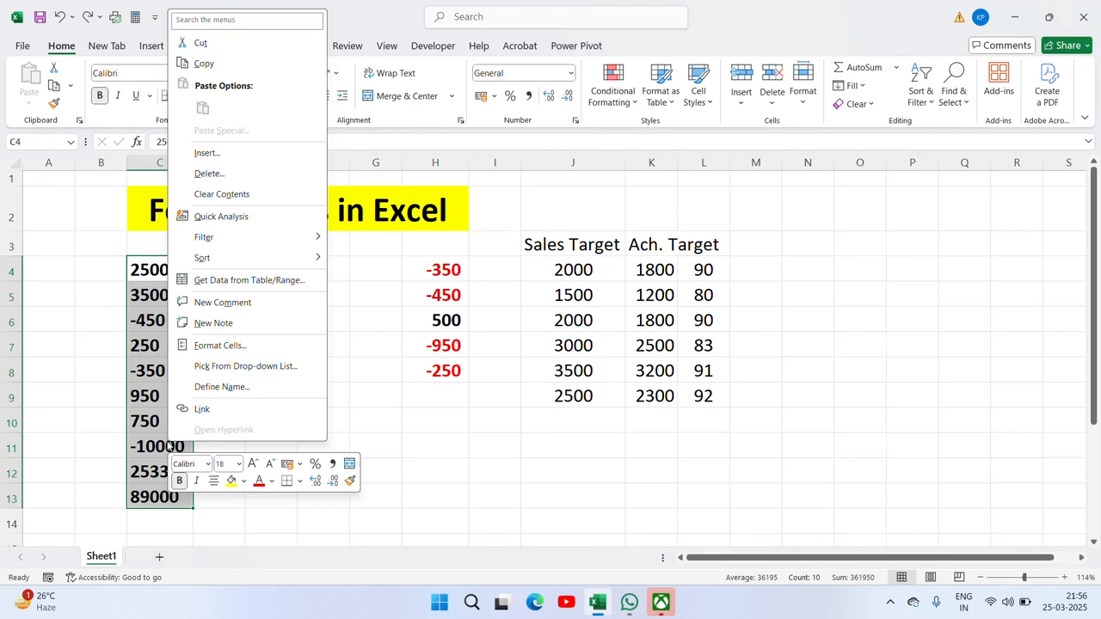
click(216, 345)
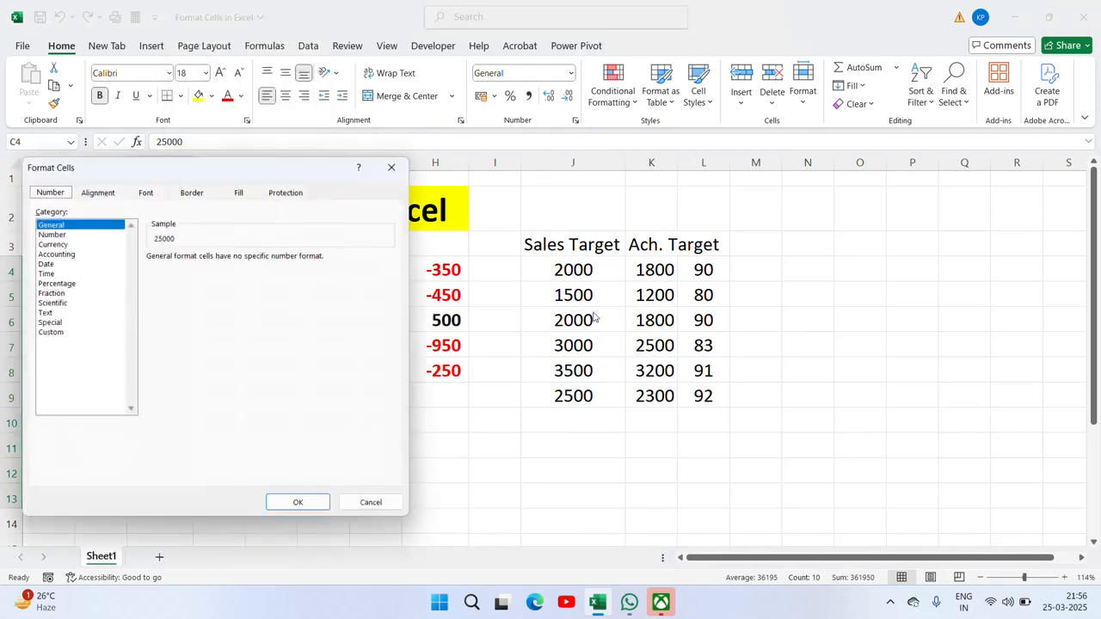
drag(310, 184, 877, 209)
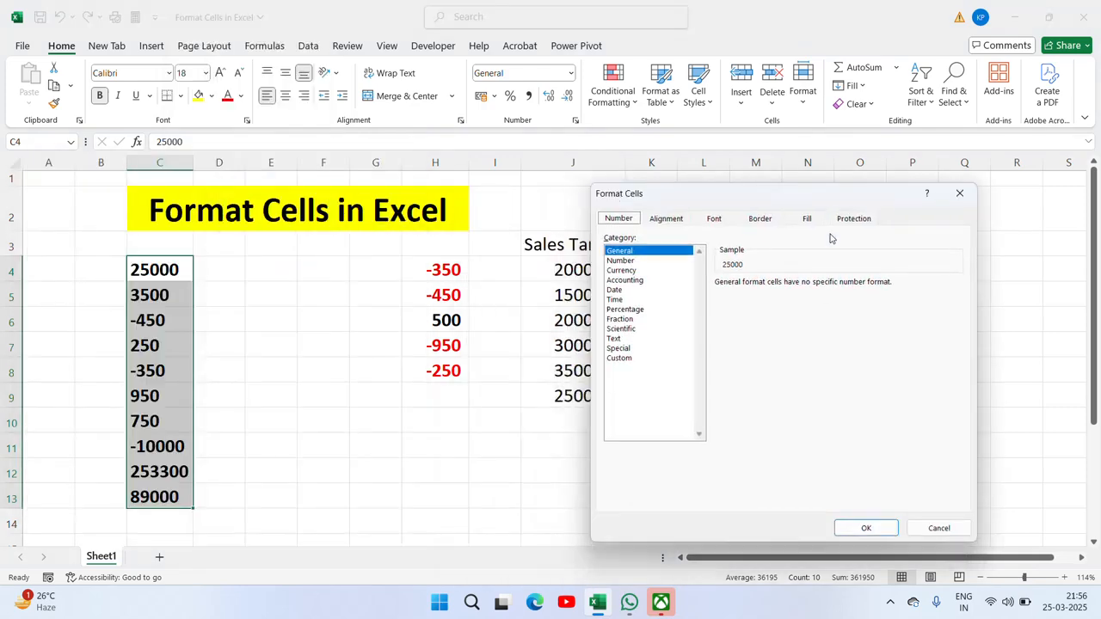
click(622, 324)
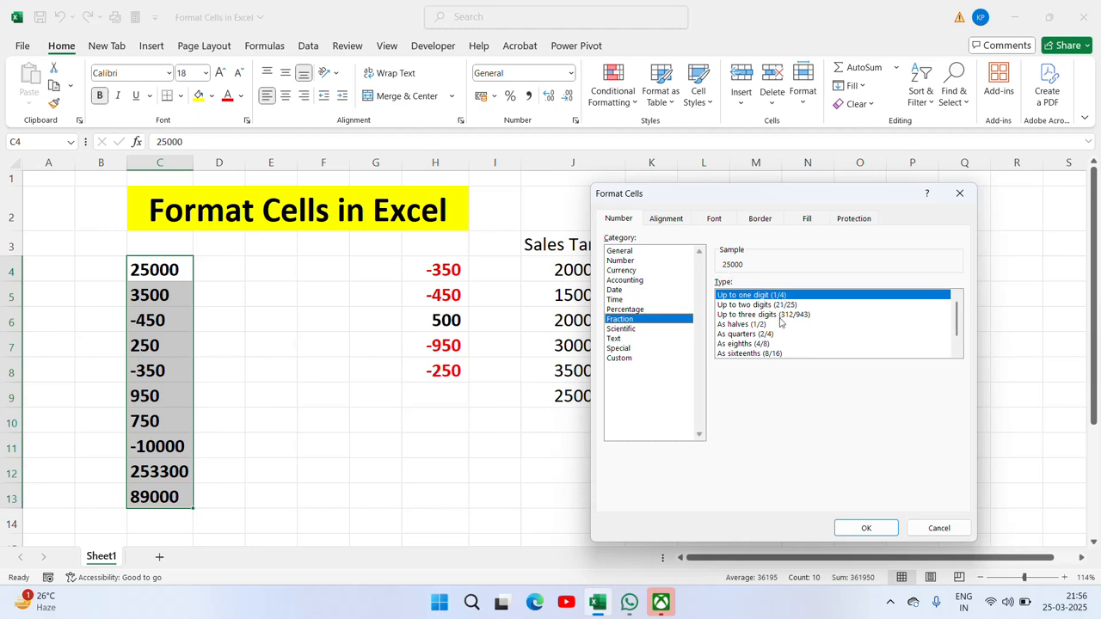
Step: Apply the fraction format to C4:C13, then inspect C4's stored value without changing it
click(866, 528)
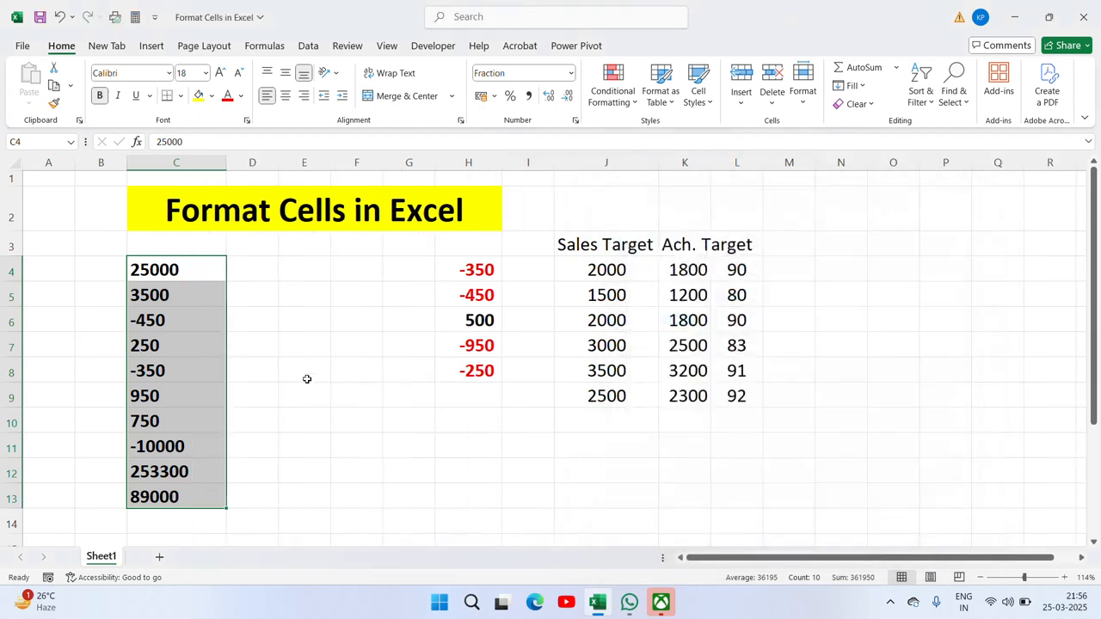
click(191, 274)
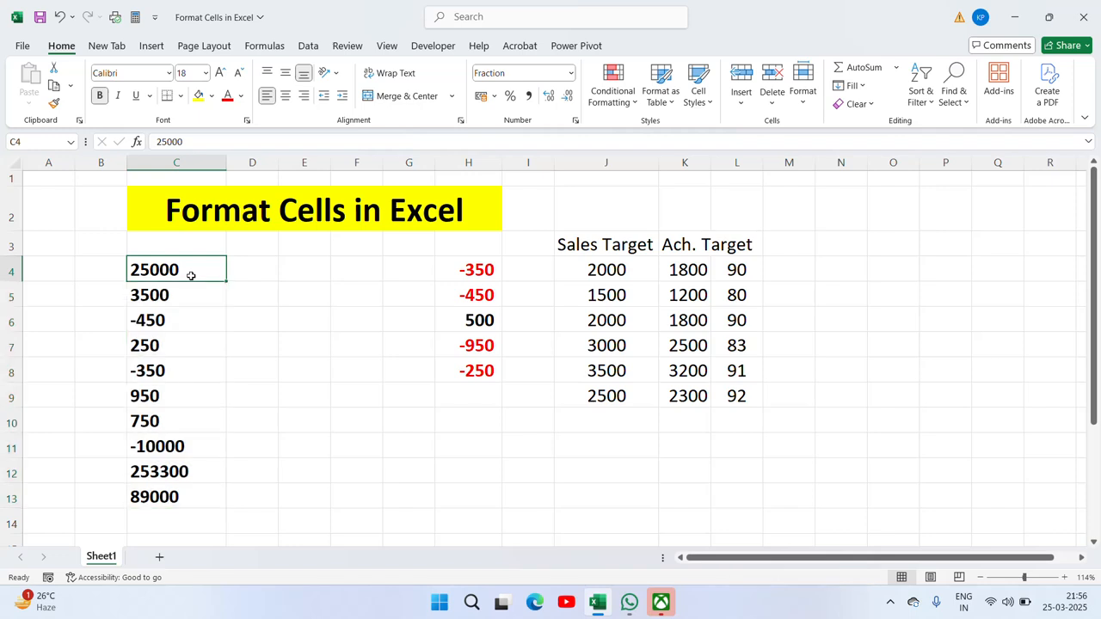
double_click(191, 273)
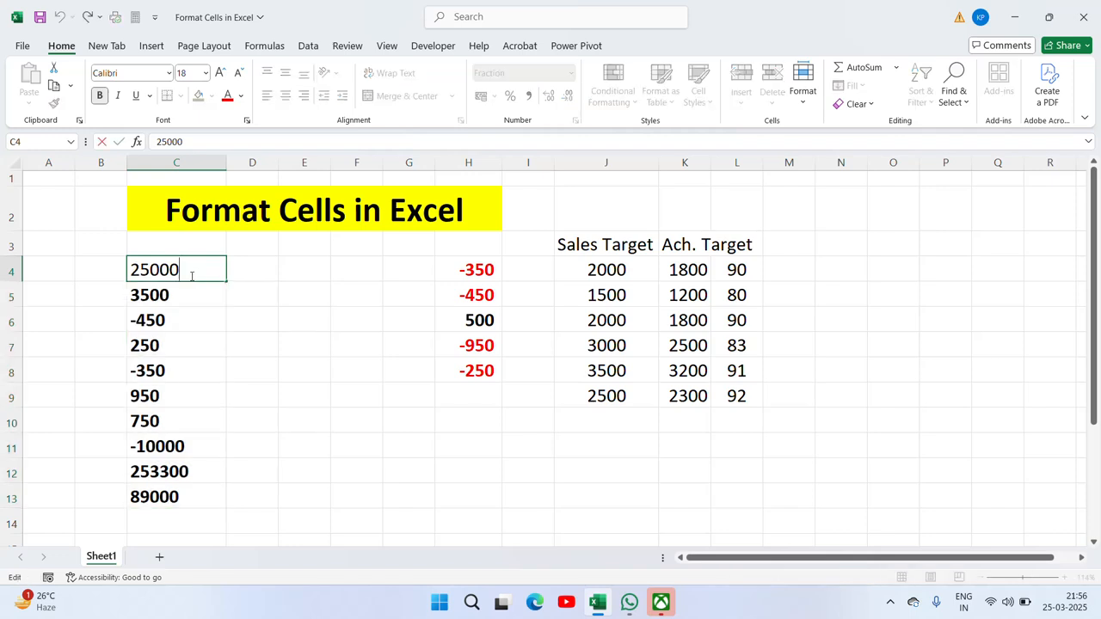
key(Escape)
Step: Reformat C4:C13 as Fraction with the 'Up to three digits (312/943)' type
key(ctrl+shift+Down)
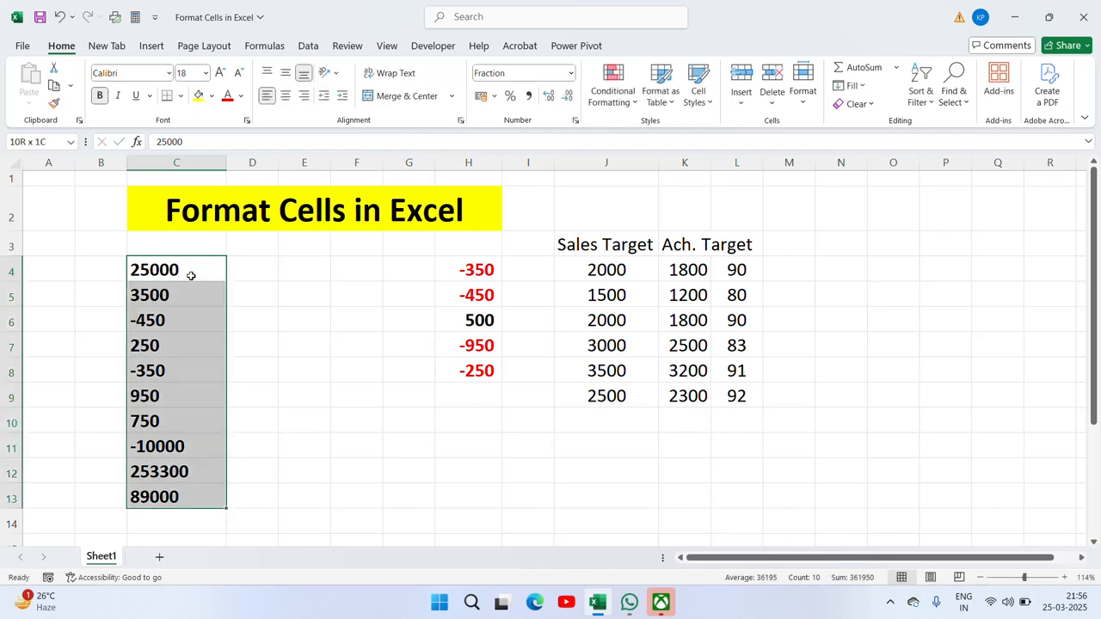
right_click(156, 452)
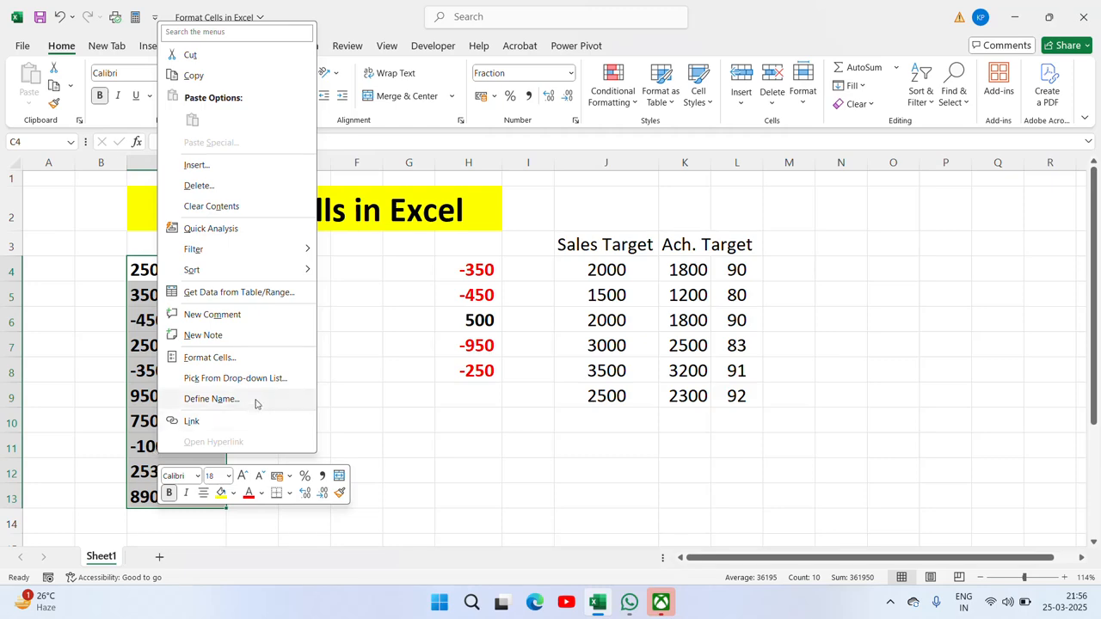
click(234, 361)
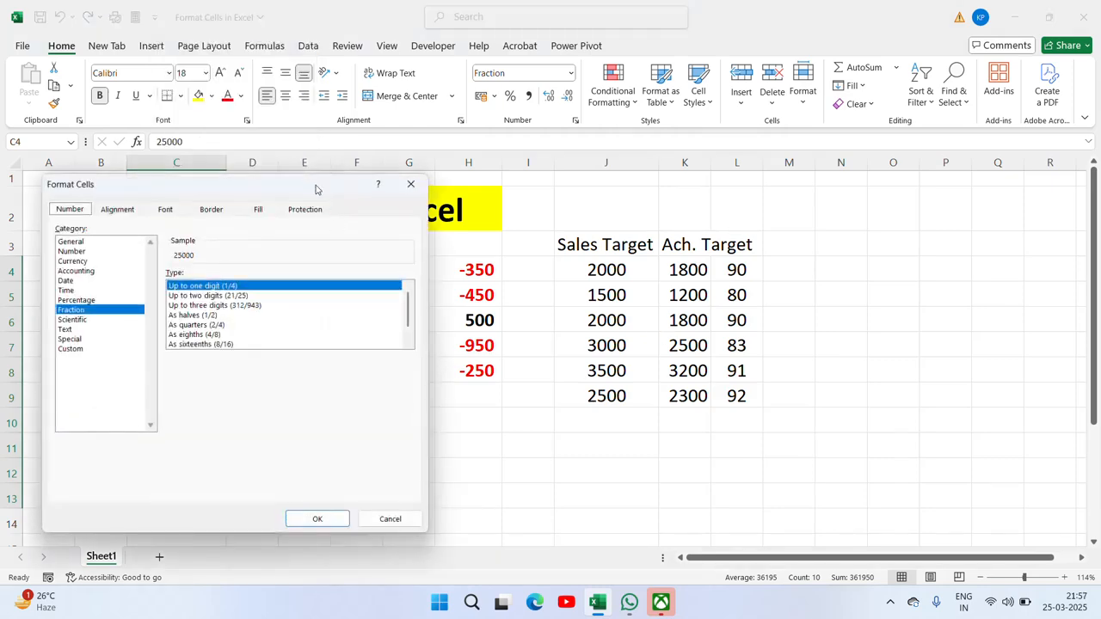
drag(315, 189, 851, 203)
click(774, 313)
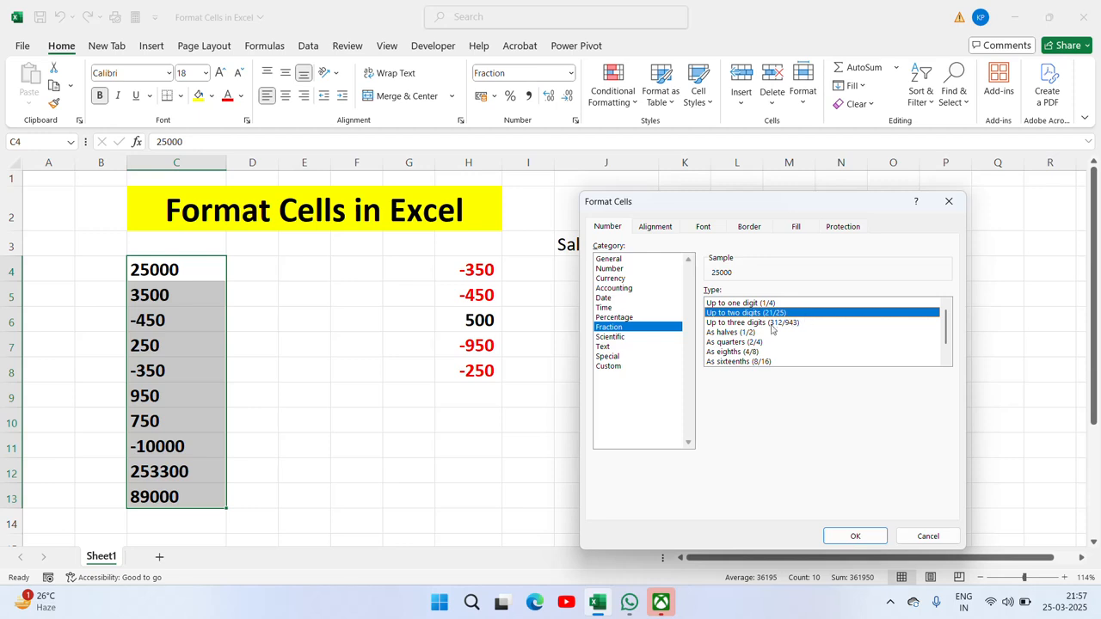
click(768, 324)
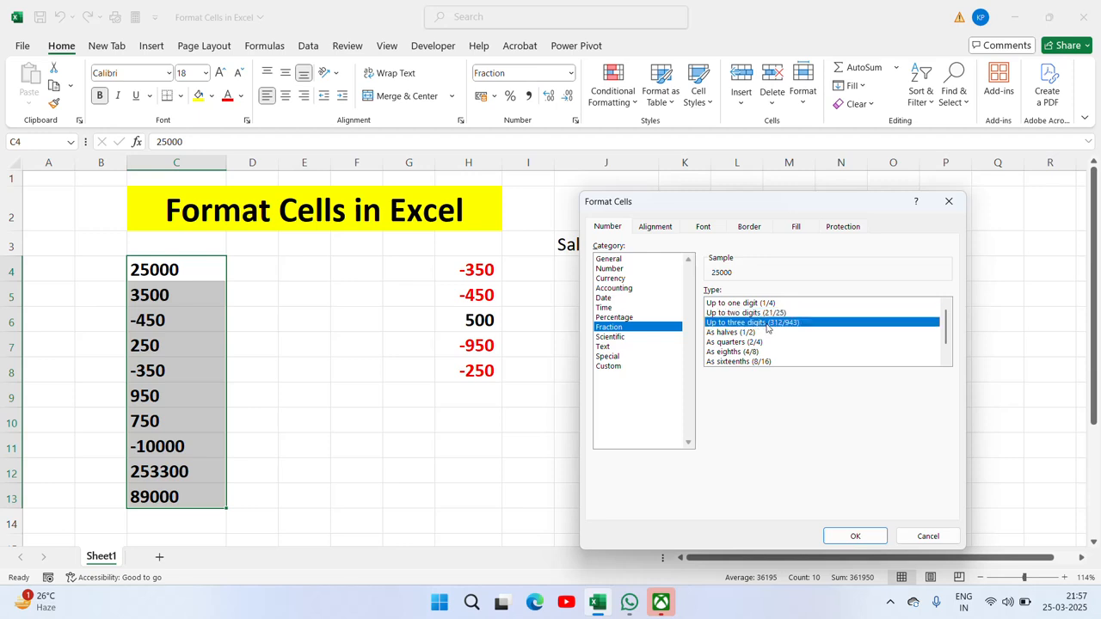
click(855, 536)
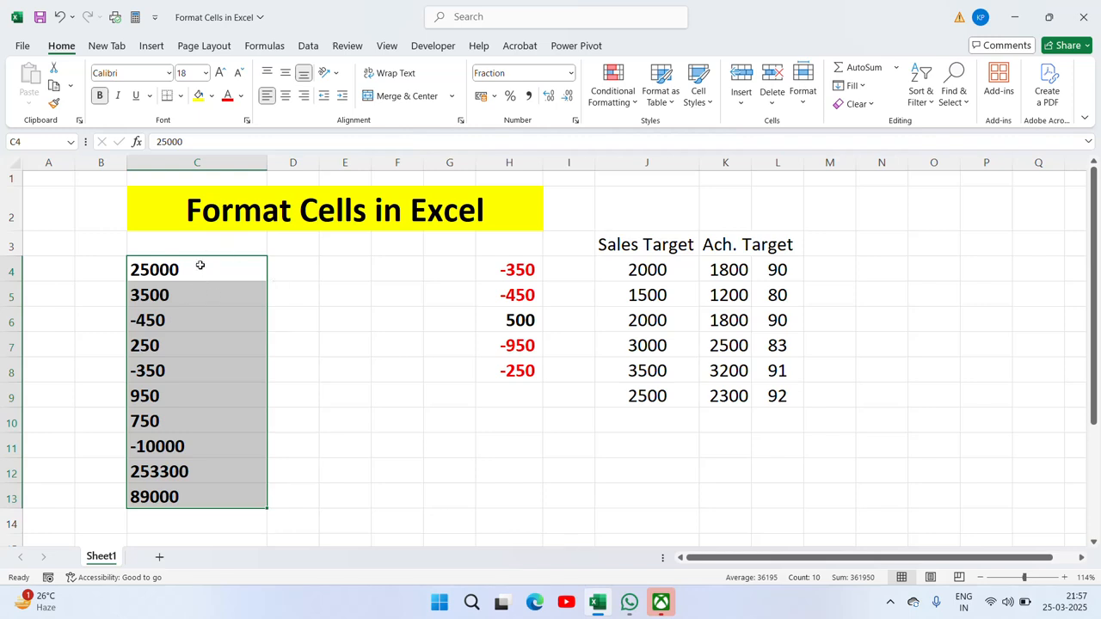
Step: Format C4:C13 as Scientific with 2 decimal places, showing values like 2.50E+04
right_click(227, 415)
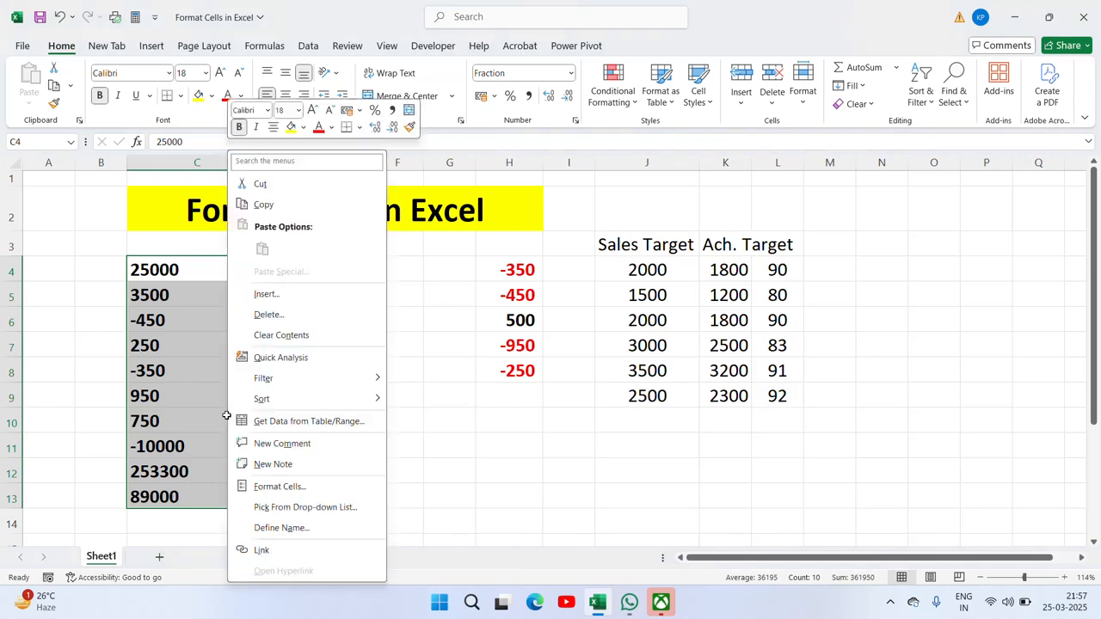
click(277, 487)
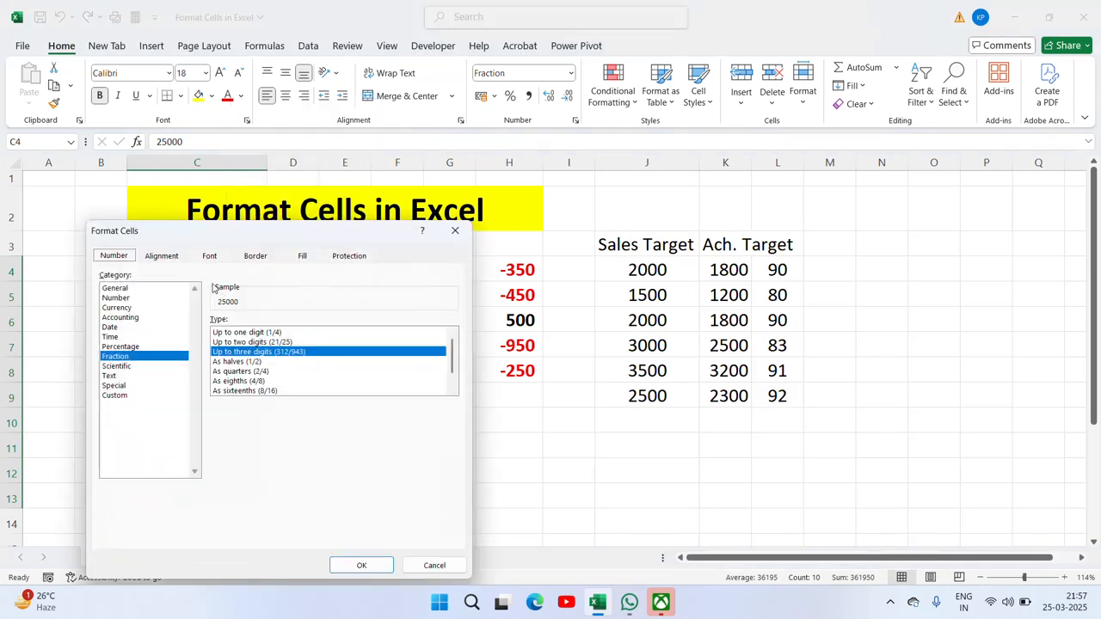
drag(258, 241, 517, 256)
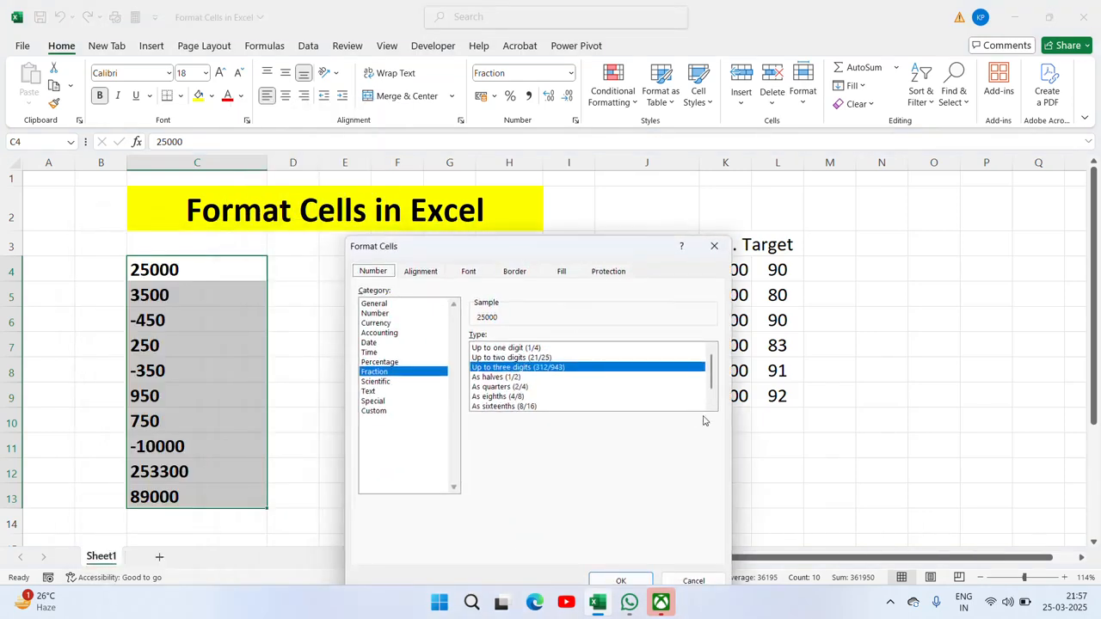
scroll(713, 393, down, 1)
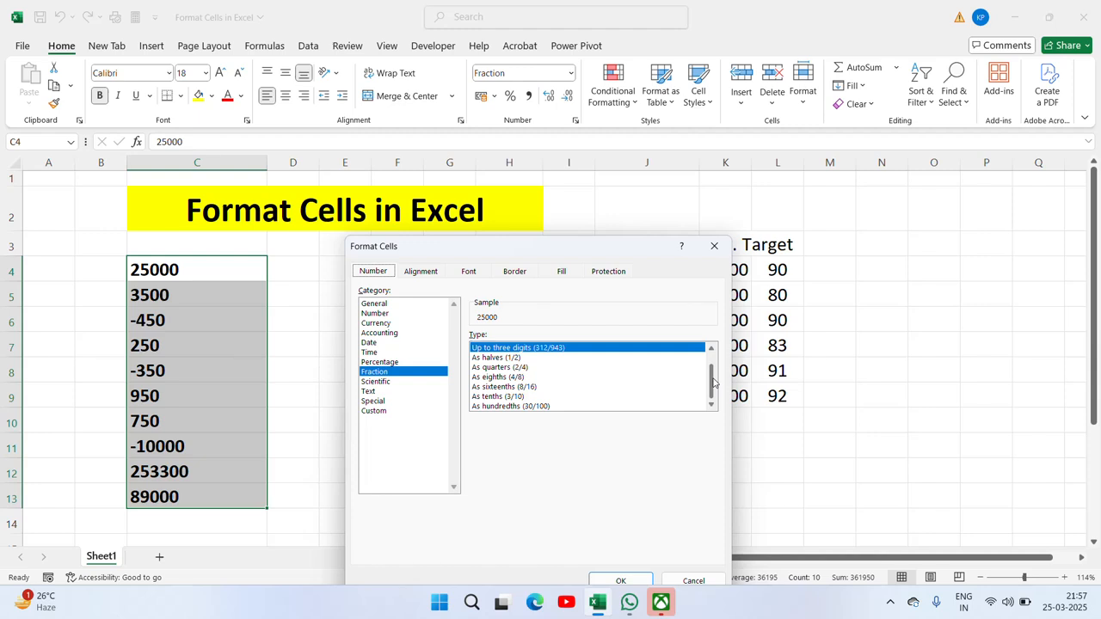
click(375, 382)
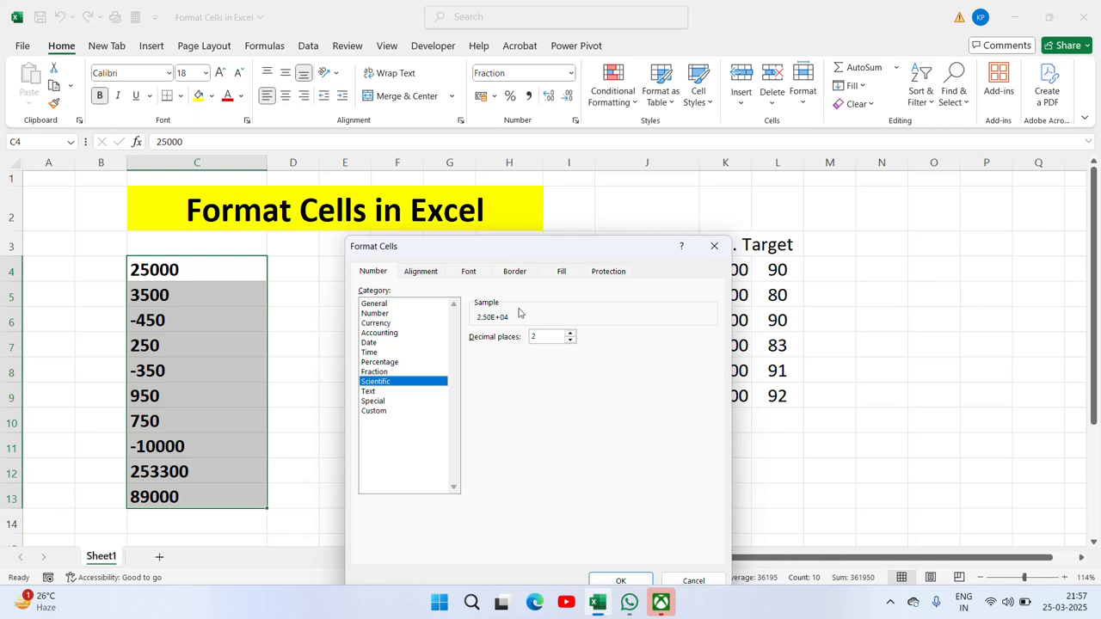
drag(592, 247, 843, 156)
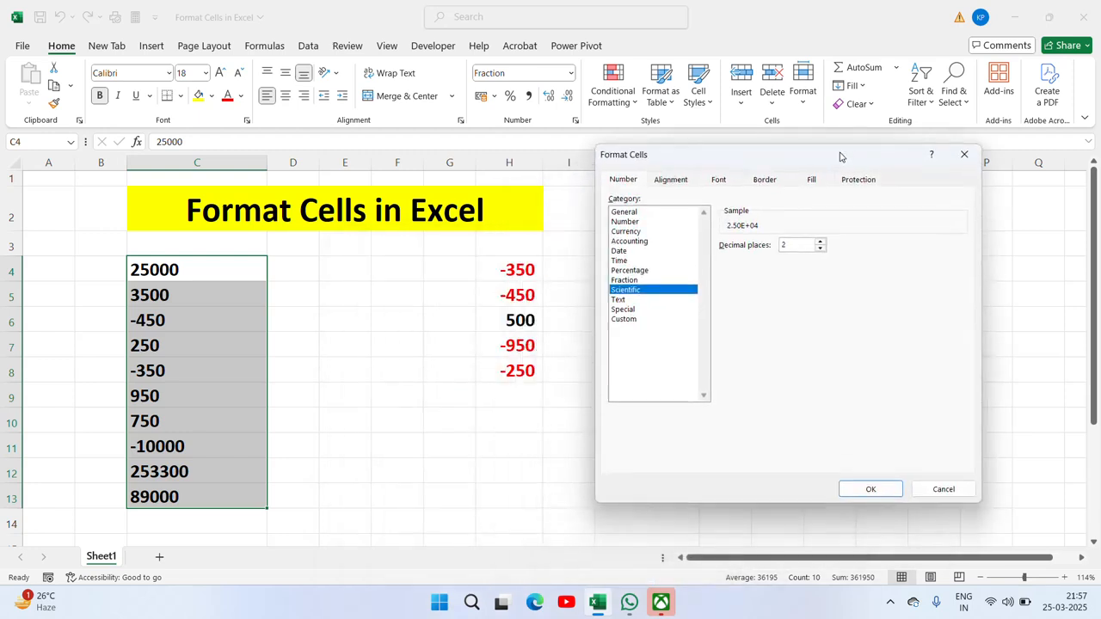
click(879, 494)
click(182, 295)
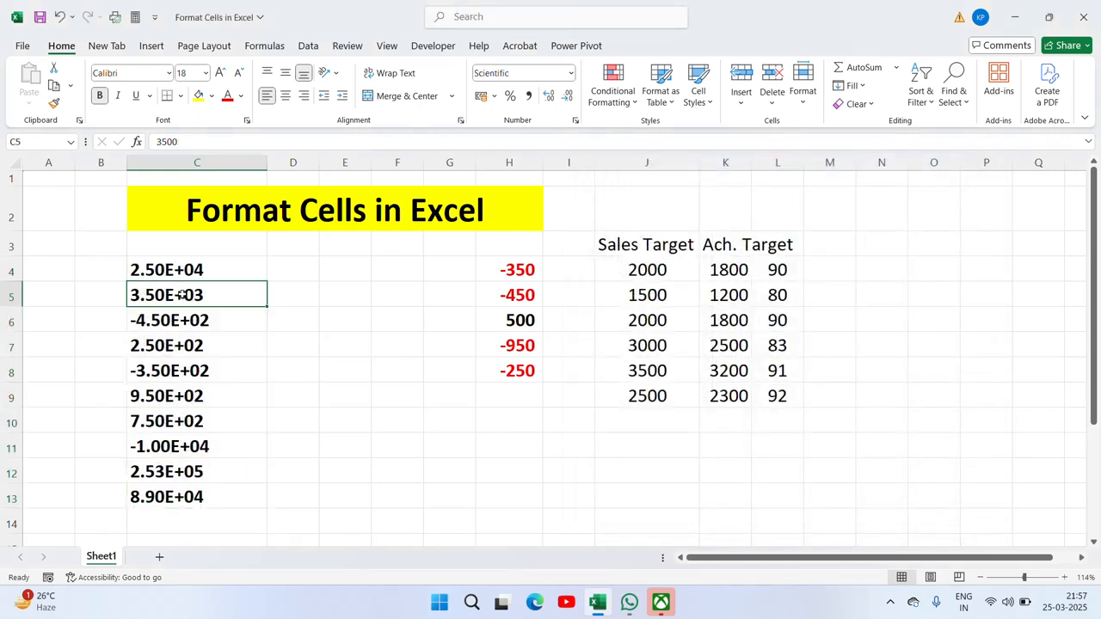
click(178, 270)
key(Down)
key(Down)
key(Down)
key(Down)
key(Down)
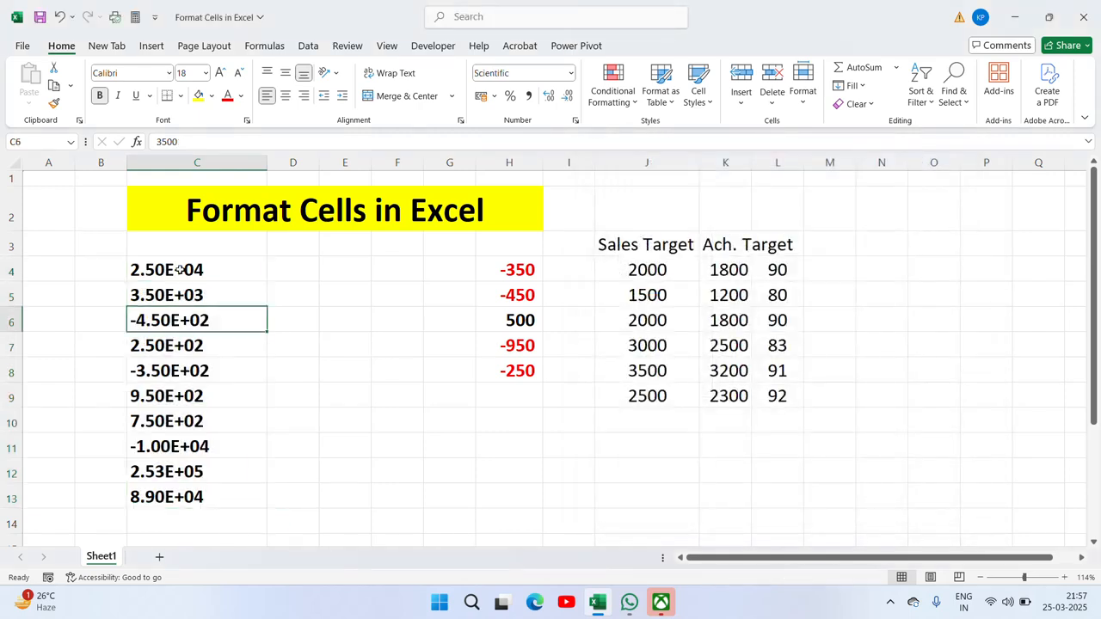
key(Up)
key(Up)
key(Up)
key(Up)
key(Up)
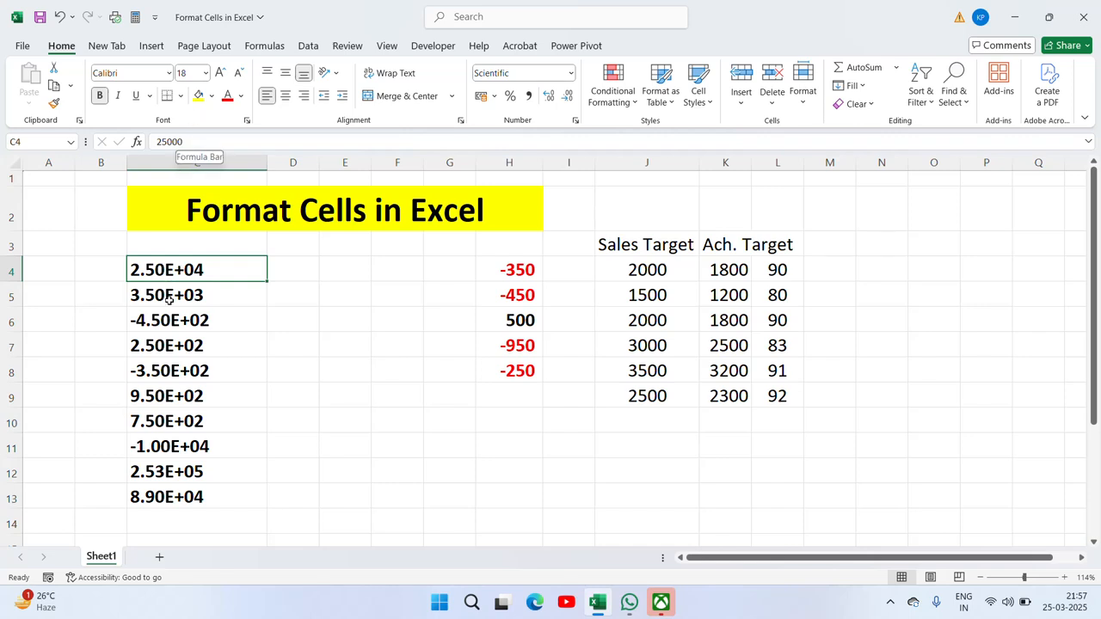
click(170, 298)
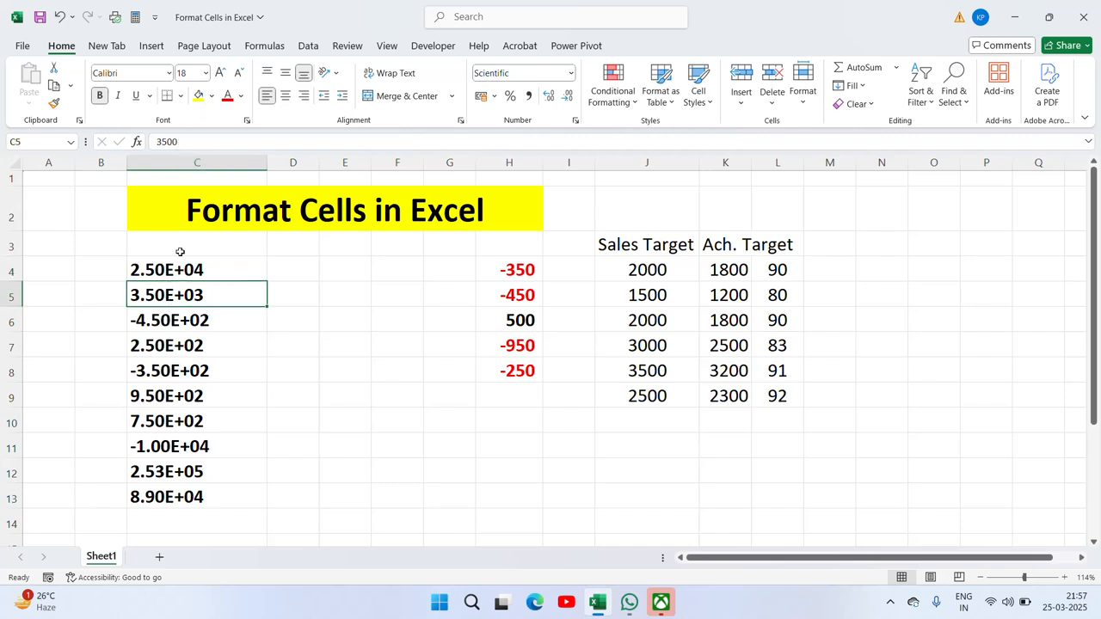
click(169, 320)
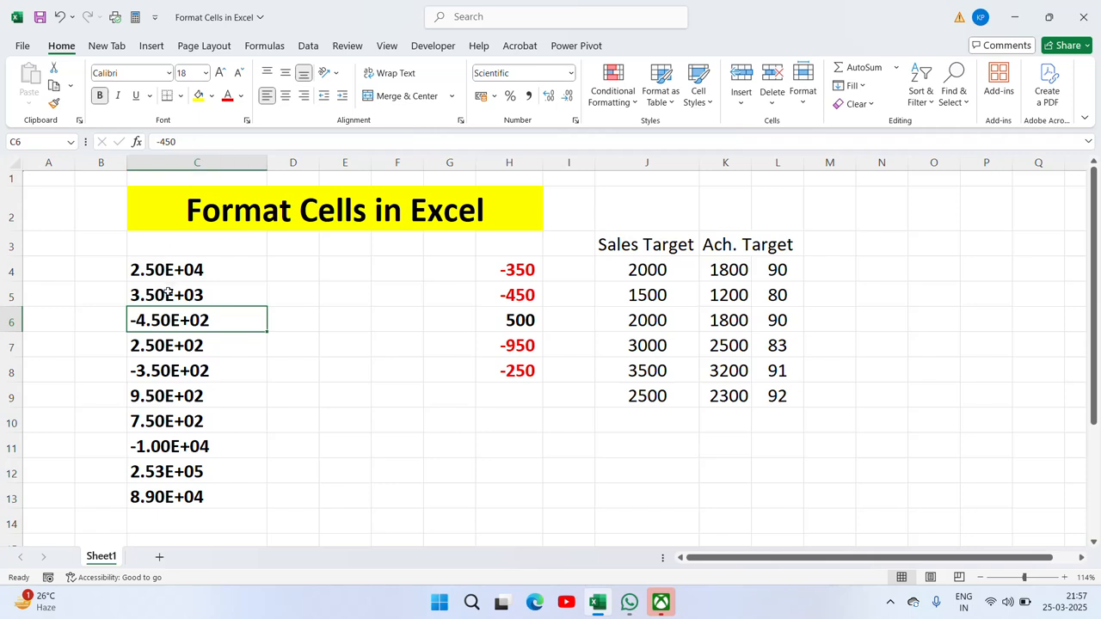
click(163, 347)
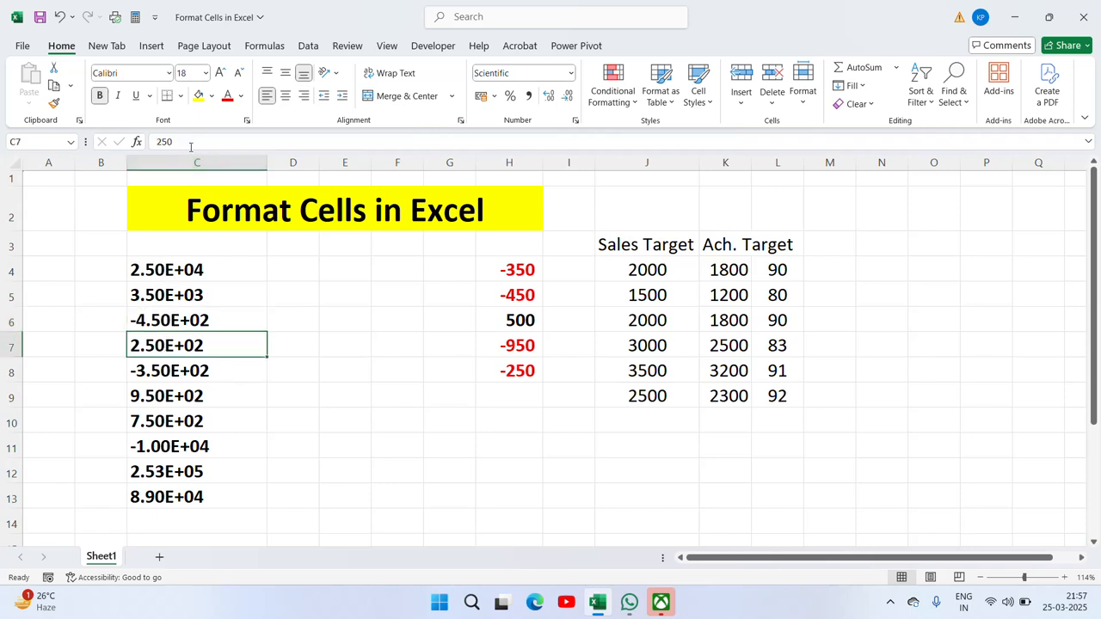
click(148, 376)
double_click(148, 376)
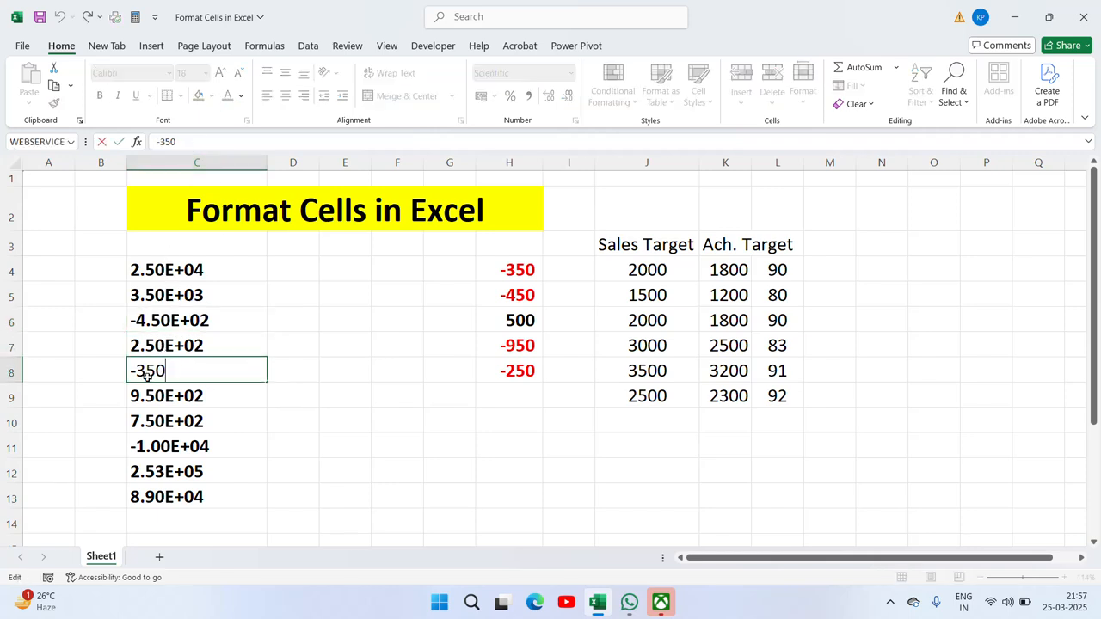
key(Escape)
key(Up)
key(Up)
key(Up)
key(Up)
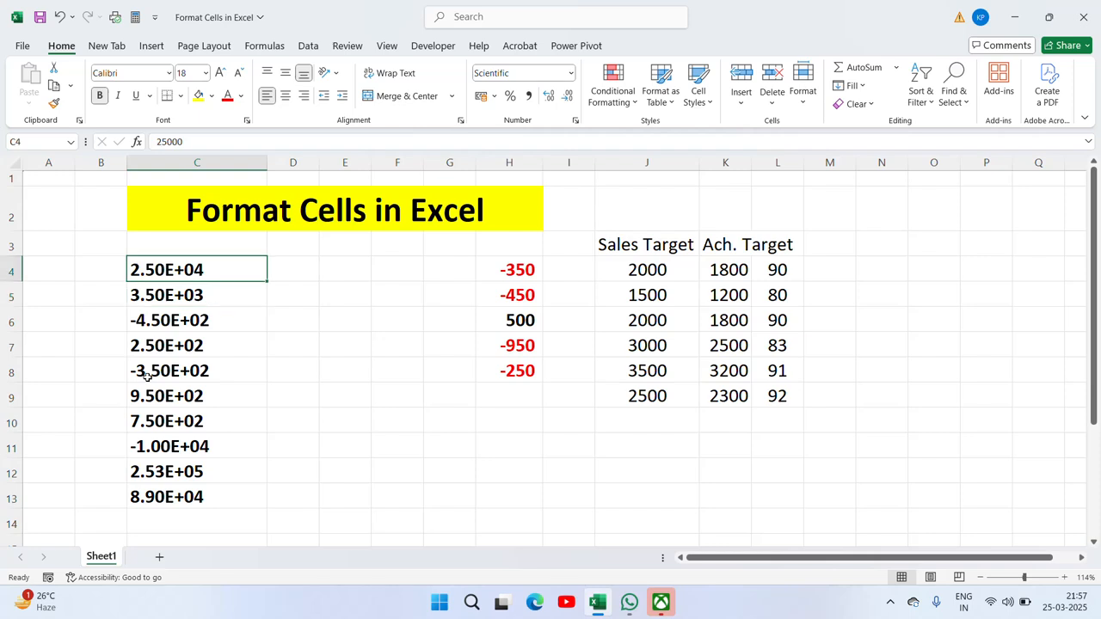
key(F2)
key(Escape)
key(Down)
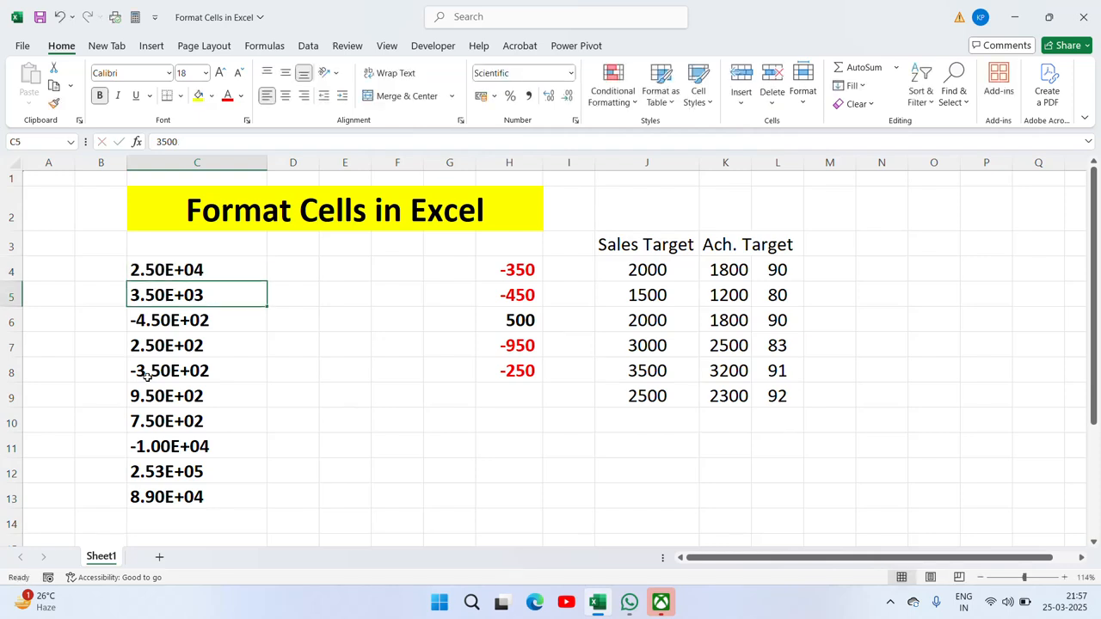
key(F2)
key(Return)
key(F2)
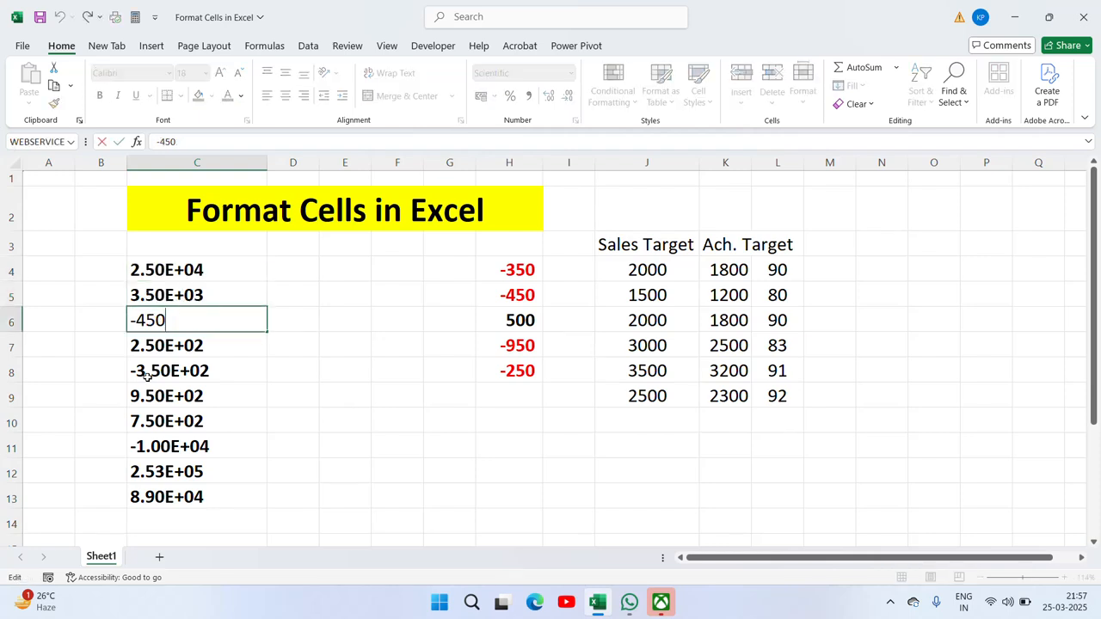
key(Escape)
key(Down)
key(F2)
key(Escape)
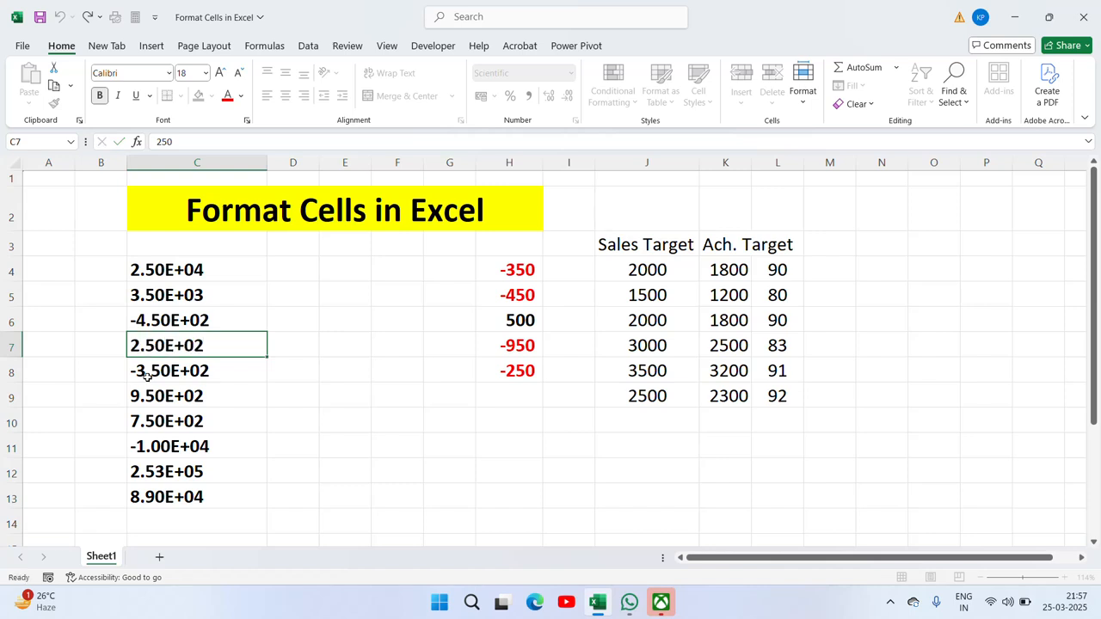
key(Down)
key(F2)
key(Escape)
key(Down)
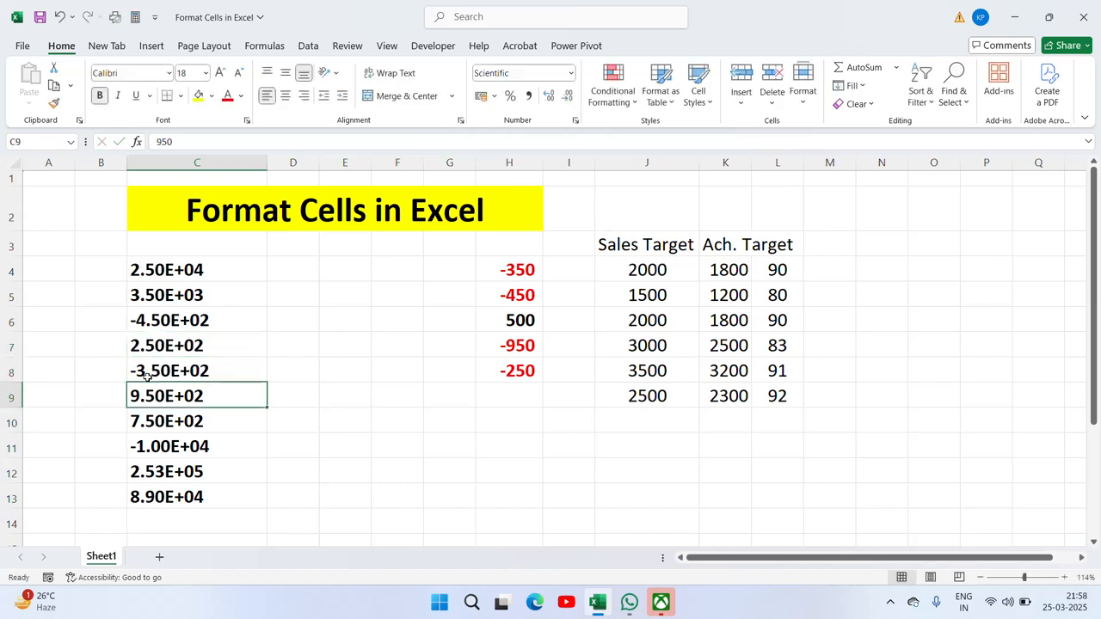
key(F2)
key(Escape)
key(Up)
key(Up)
key(Up)
key(Up)
key(Up)
key(Up)
key(Down)
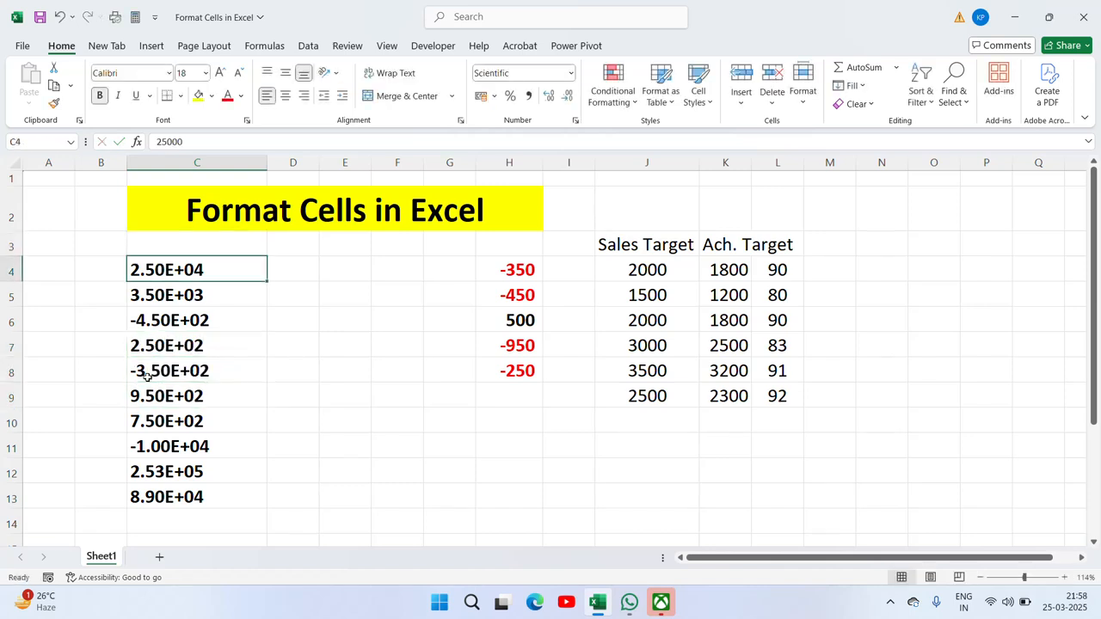
key(ctrl+shift+Down)
Step: Reapply the Scientific format to C4:C13 with the decimal places cleared to none
right_click(185, 484)
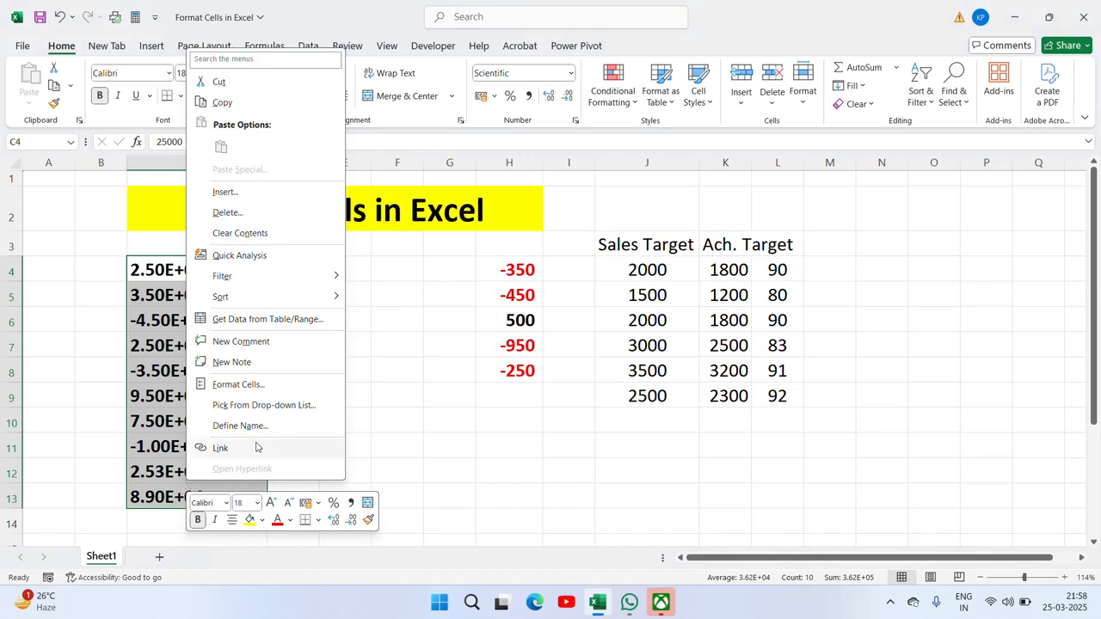
click(261, 389)
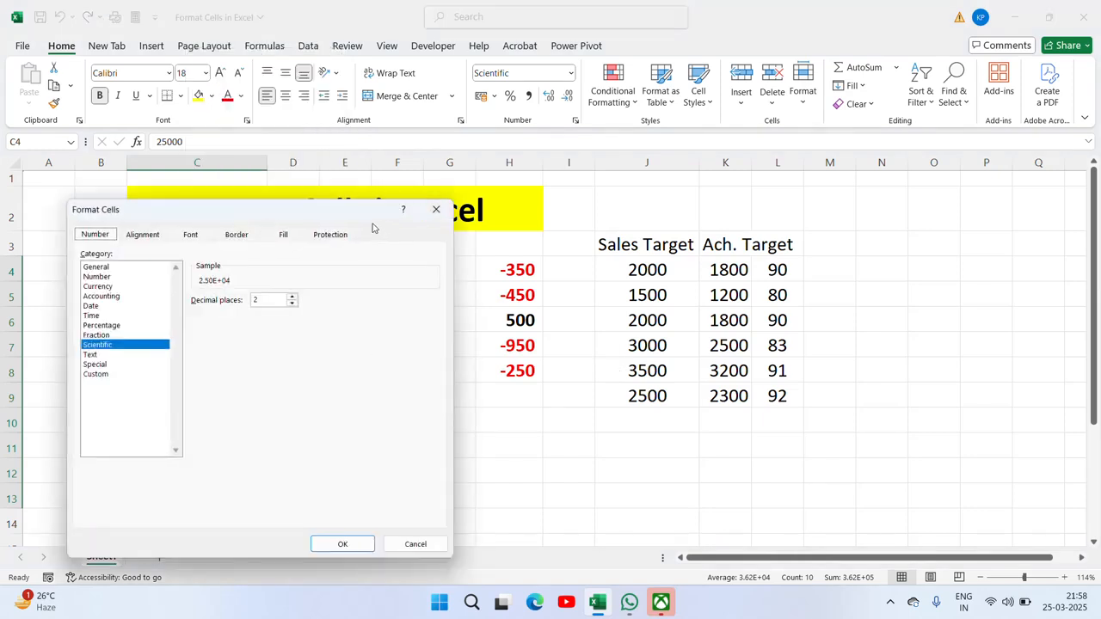
drag(361, 218, 888, 170)
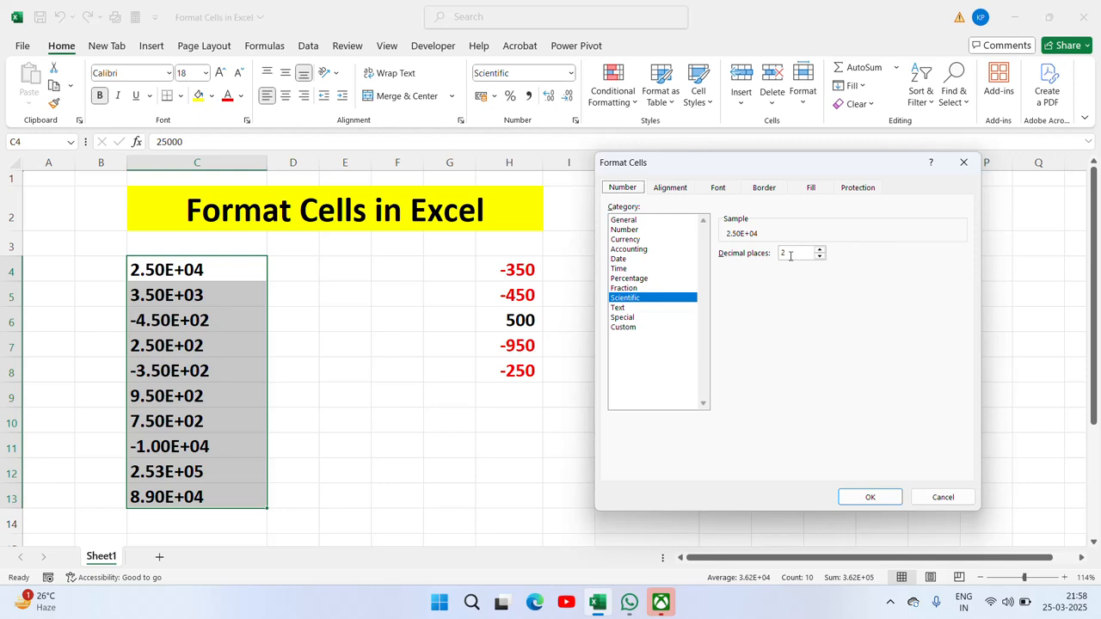
key(BackSpace)
click(870, 497)
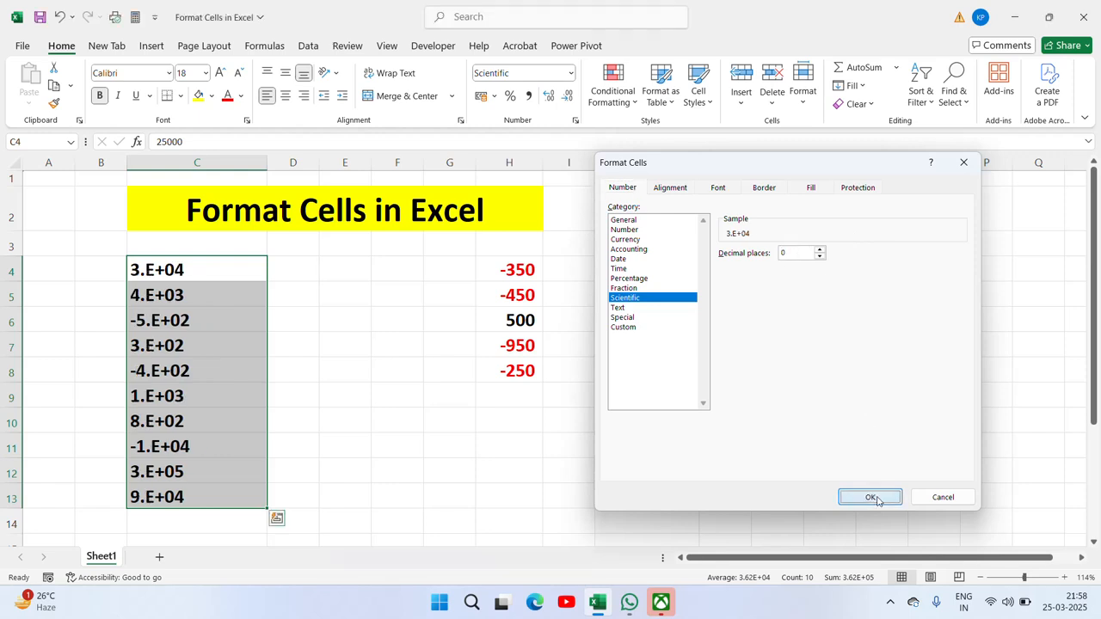
click(151, 270)
Step: Undo the format changes to restore whole numbers like 25000, preview other formats, and realign C4:C13
key(ctrl+shift+Down)
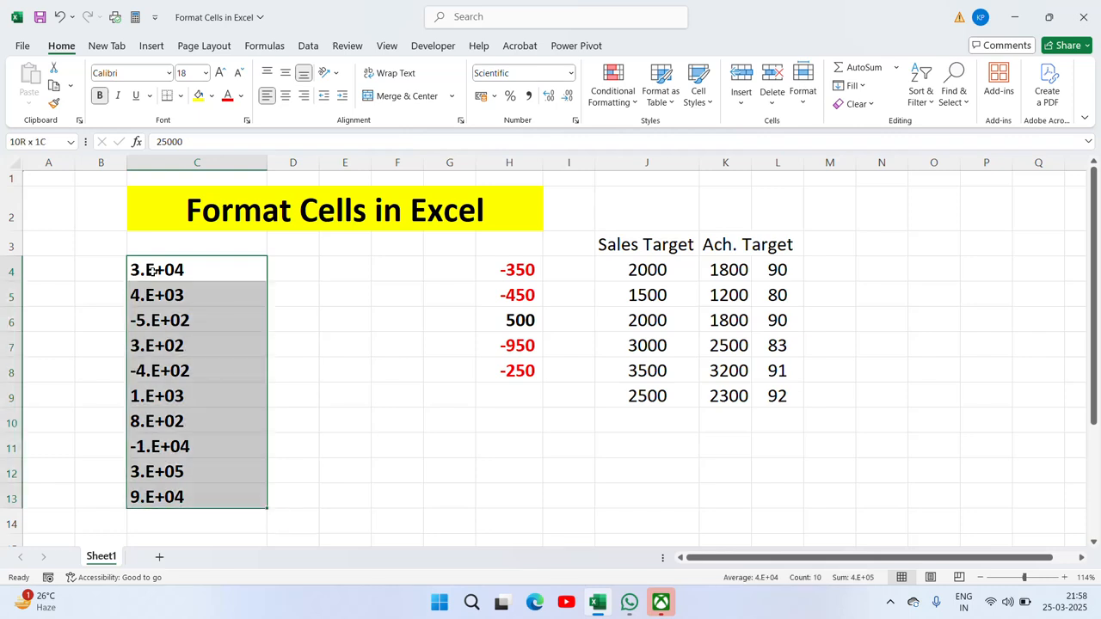
key(ctrl+z)
key(ctrl+z)
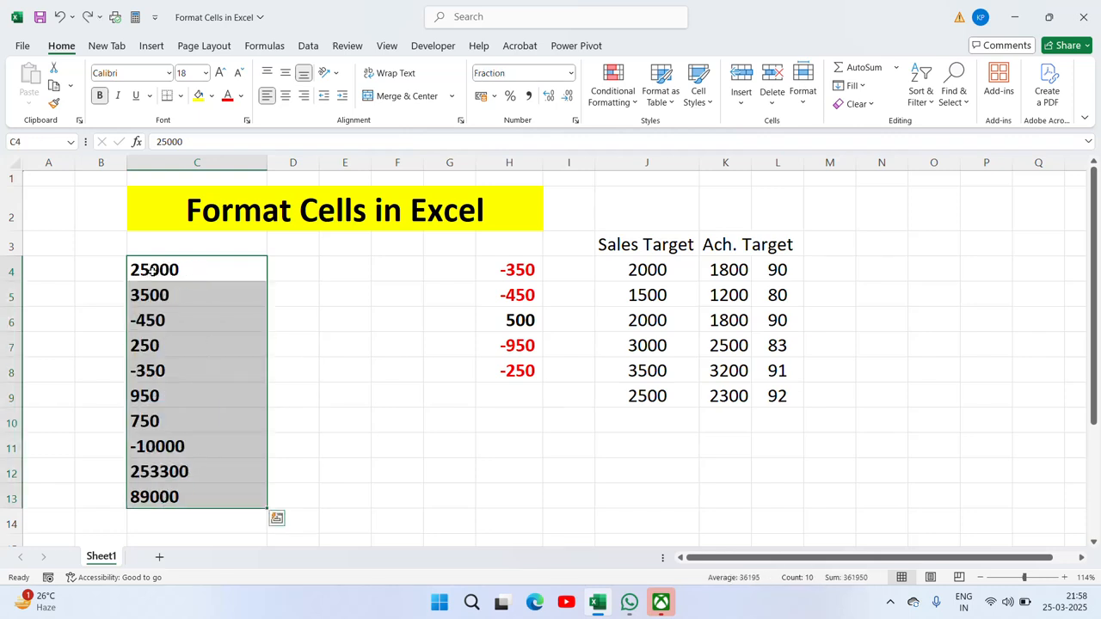
key(ctrl+1)
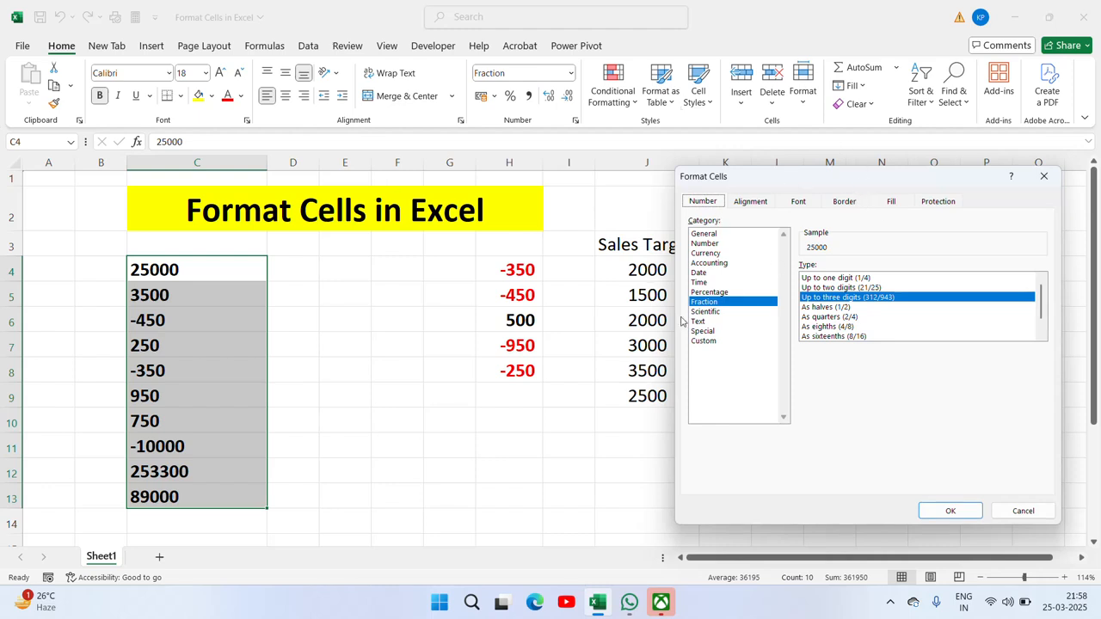
click(711, 313)
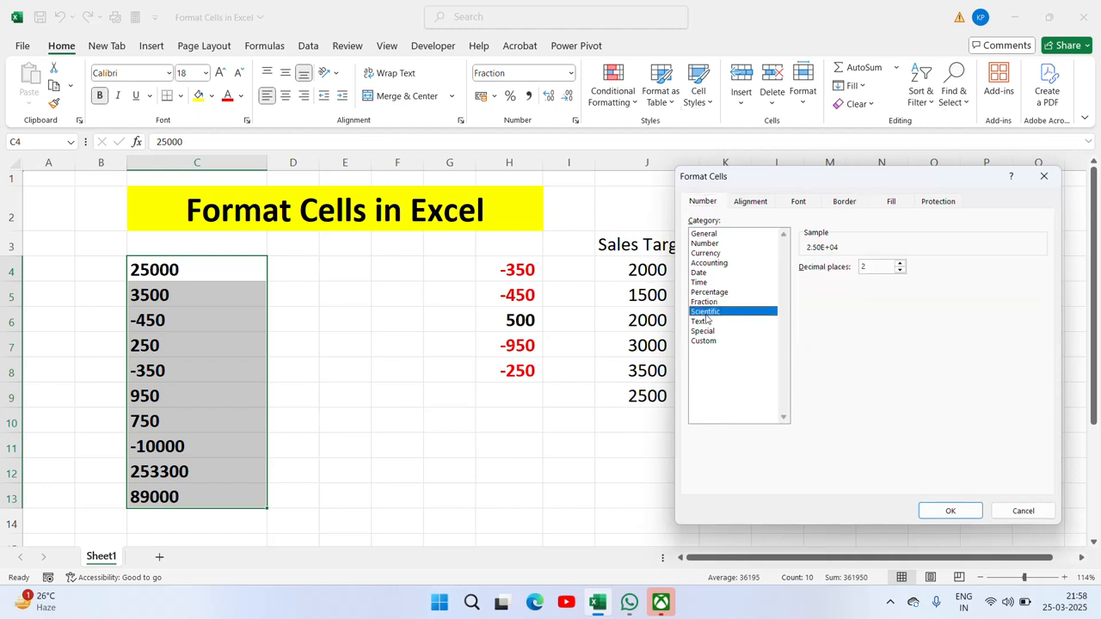
click(699, 323)
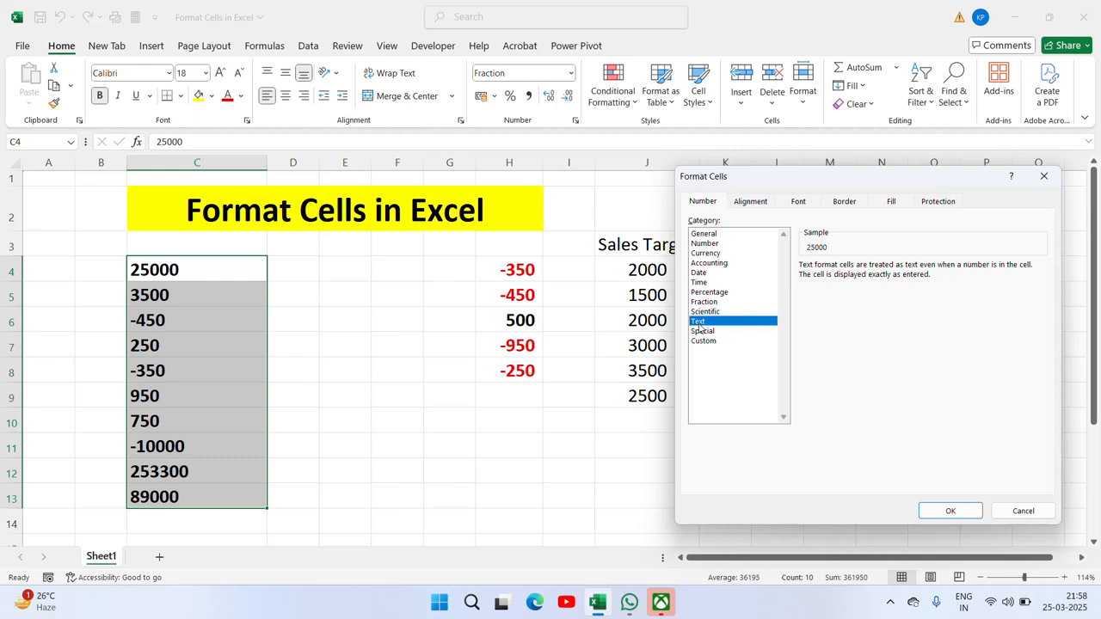
key(Return)
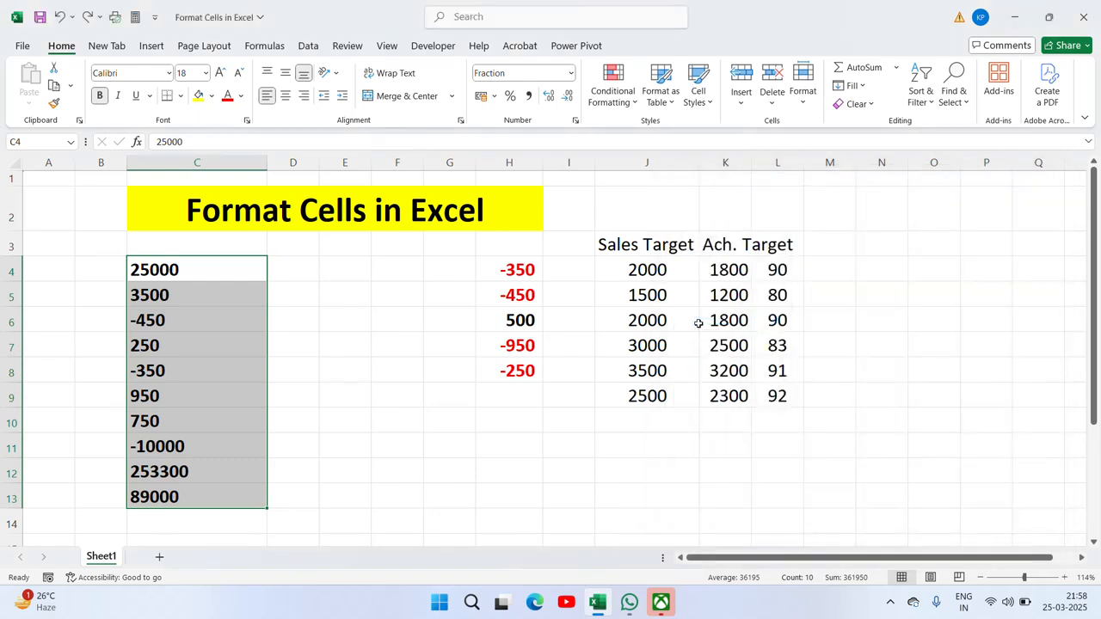
click(303, 95)
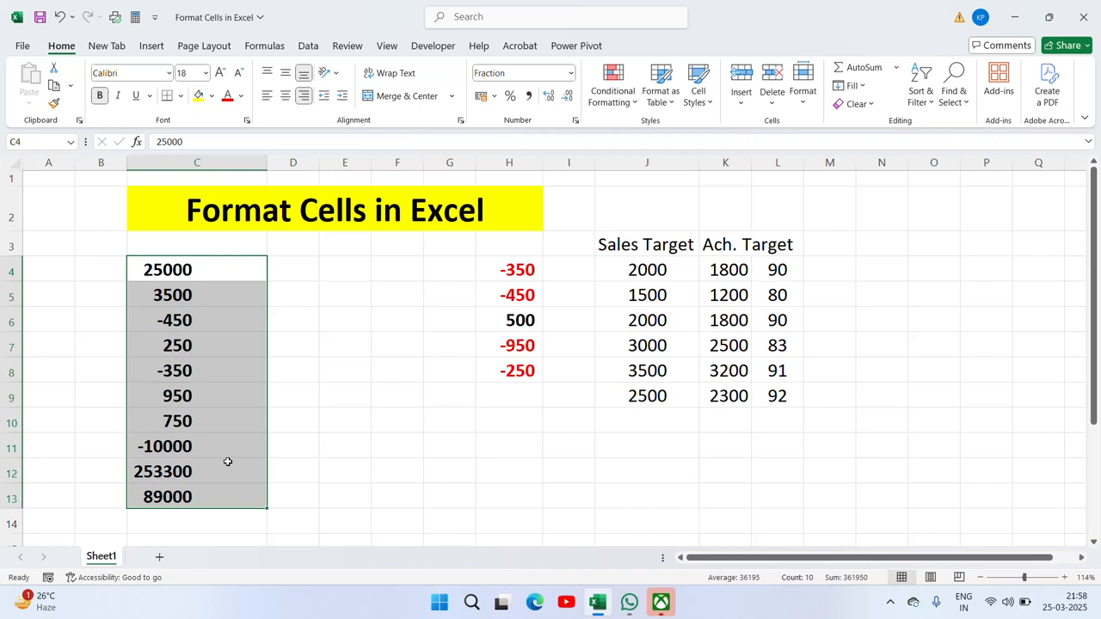
Step: Apply the Text number format to C4:C13 so the values show left-aligned
key(ctrl+1)
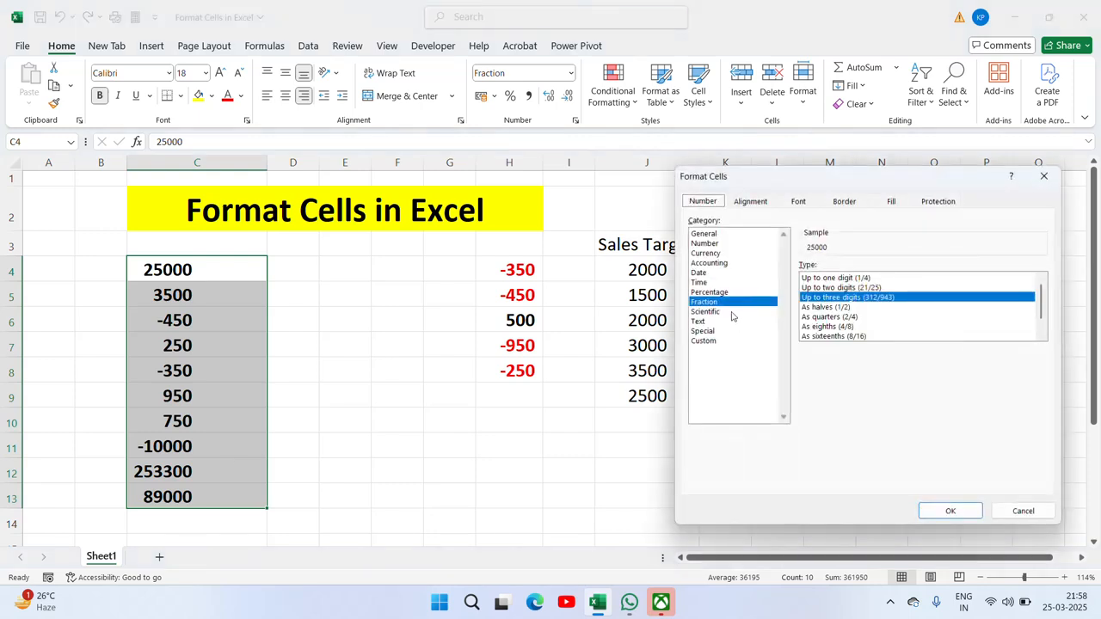
click(699, 322)
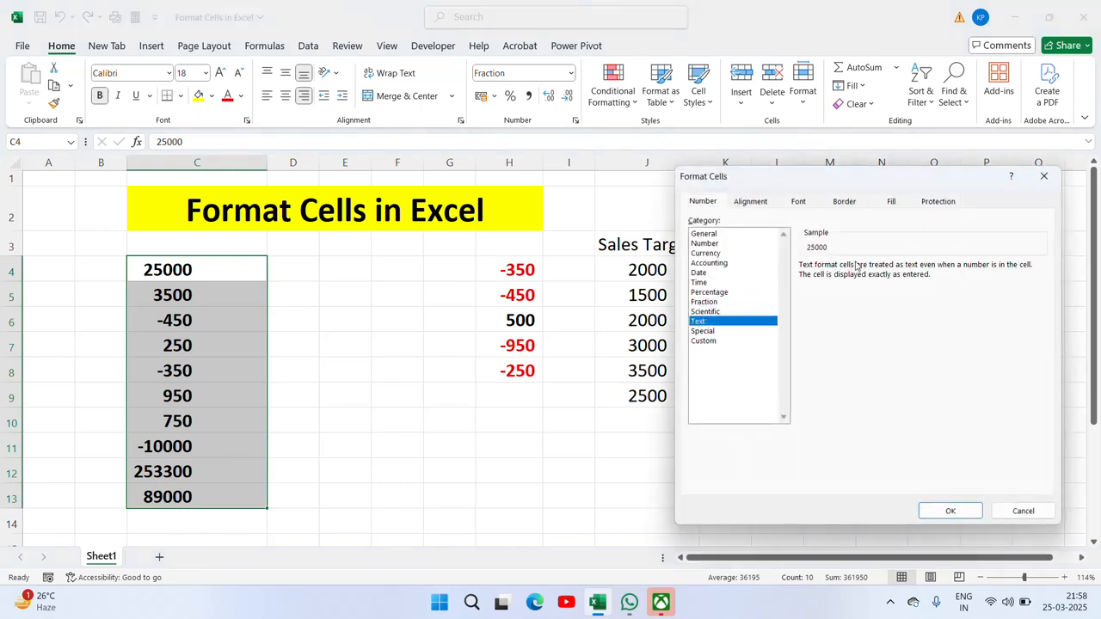
click(951, 511)
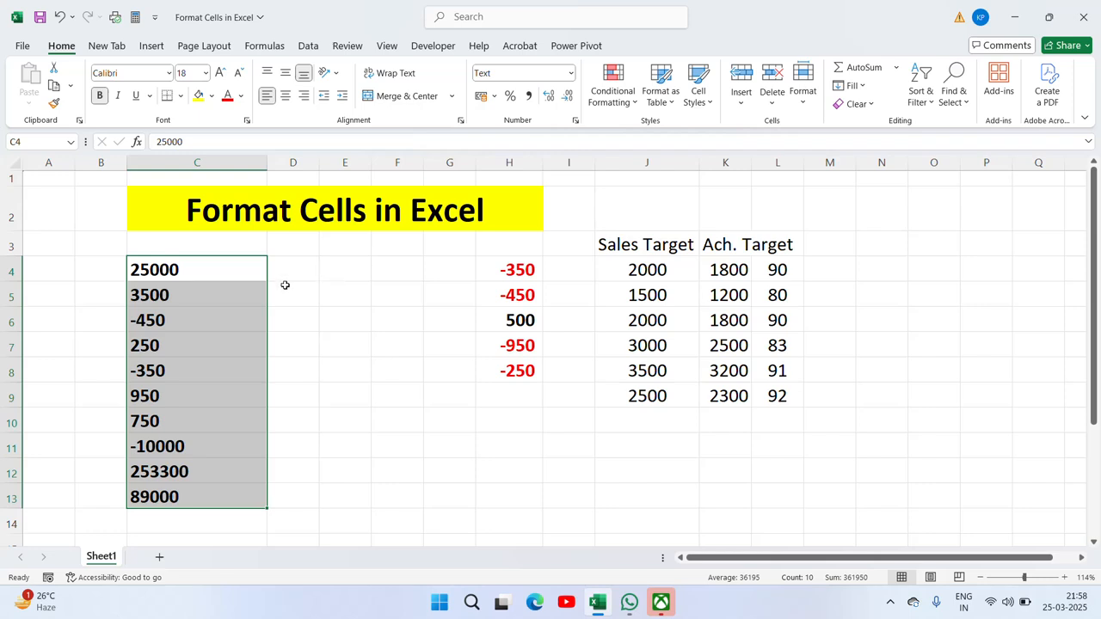
click(347, 279)
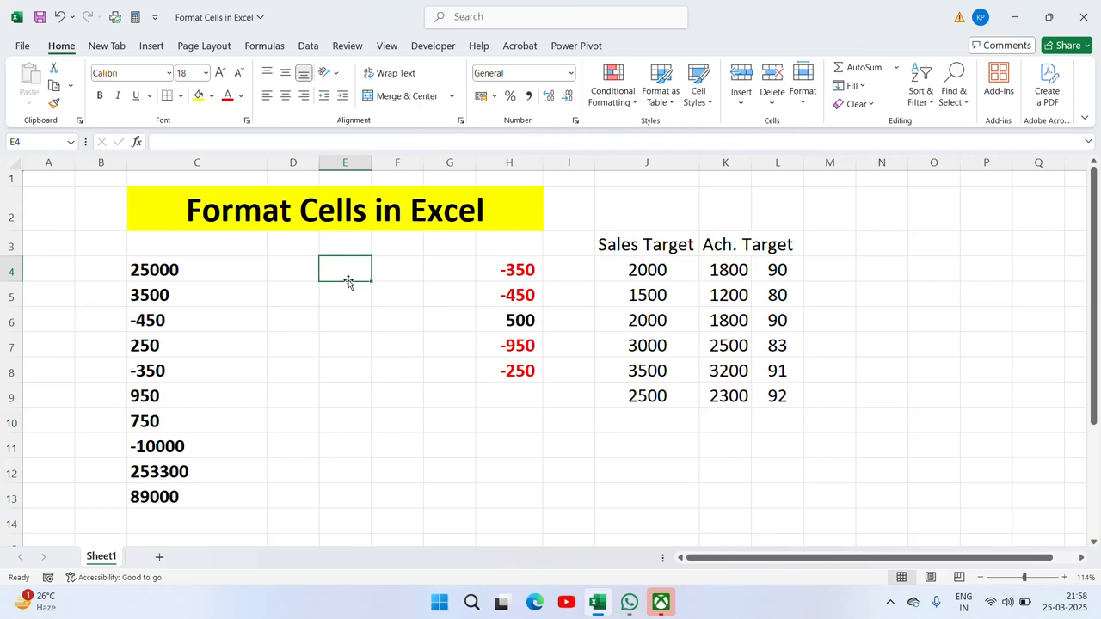
Step: Apply the Text number format to the empty range E4:E13
key(shift+Down)
key(shift+Down)
key(shift+Down)
key(shift+Down)
key(shift+Down)
key(shift+Down)
key(shift+Down)
key(shift+Down)
key(shift+Down)
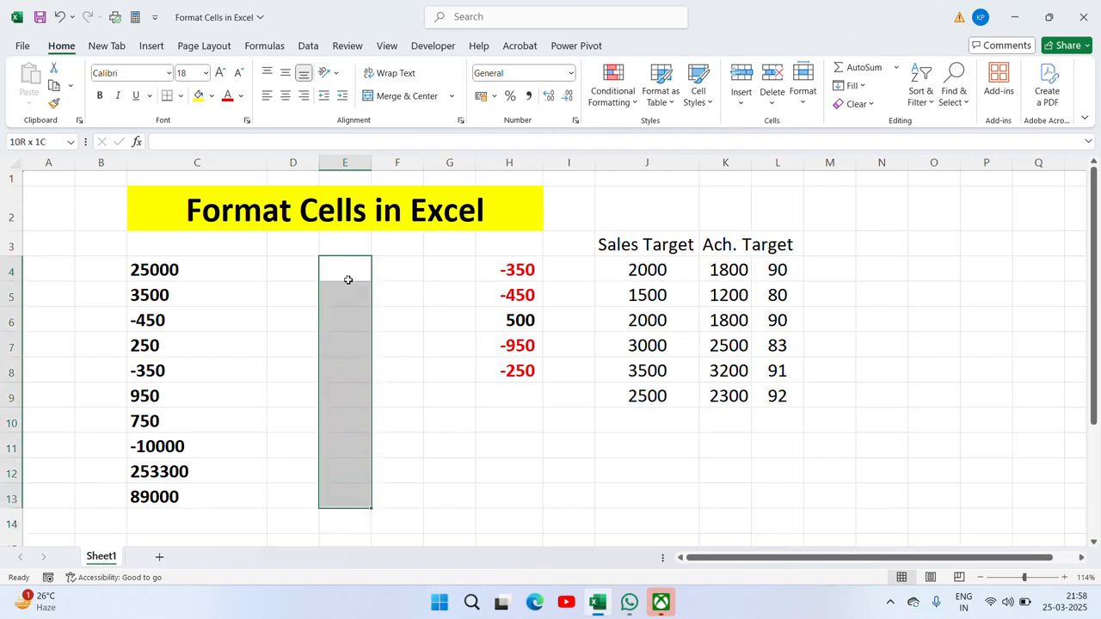
right_click(339, 404)
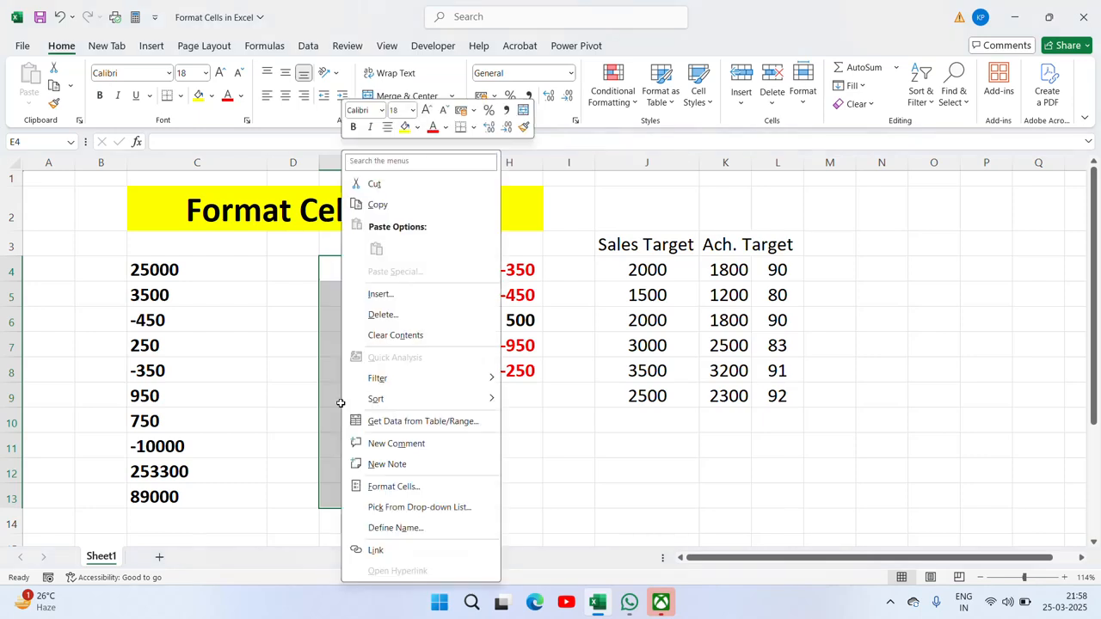
click(433, 493)
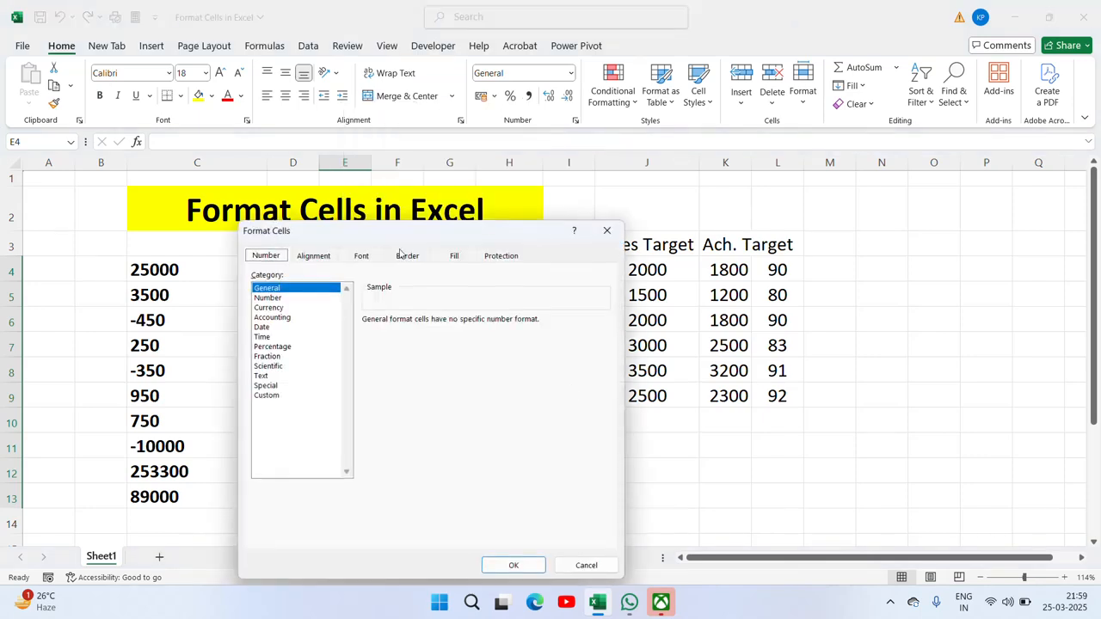
drag(396, 240, 708, 185)
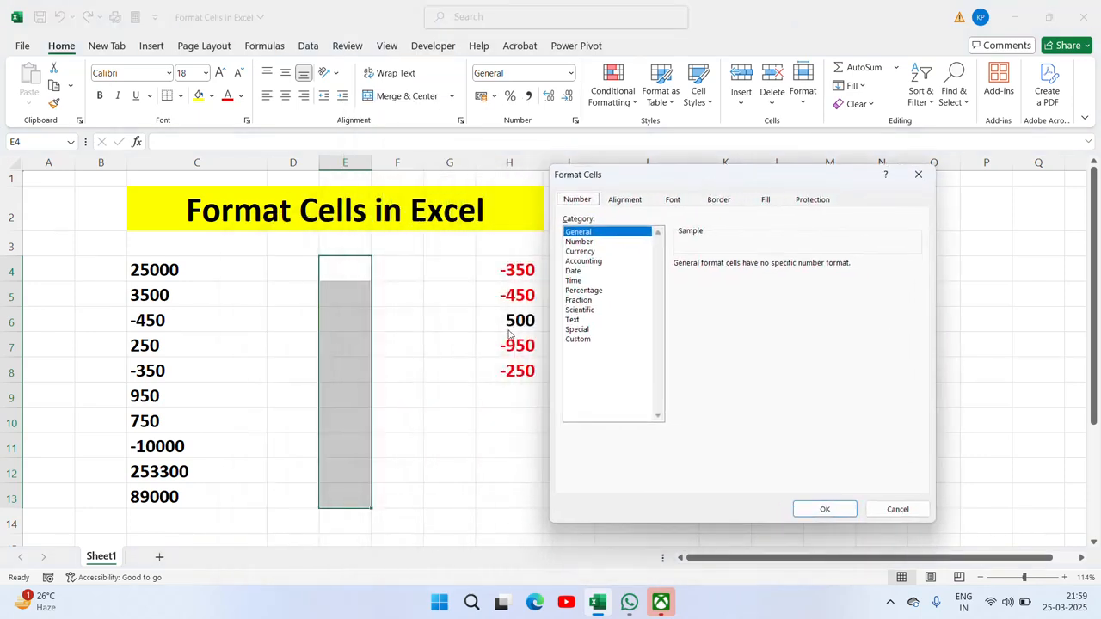
click(573, 320)
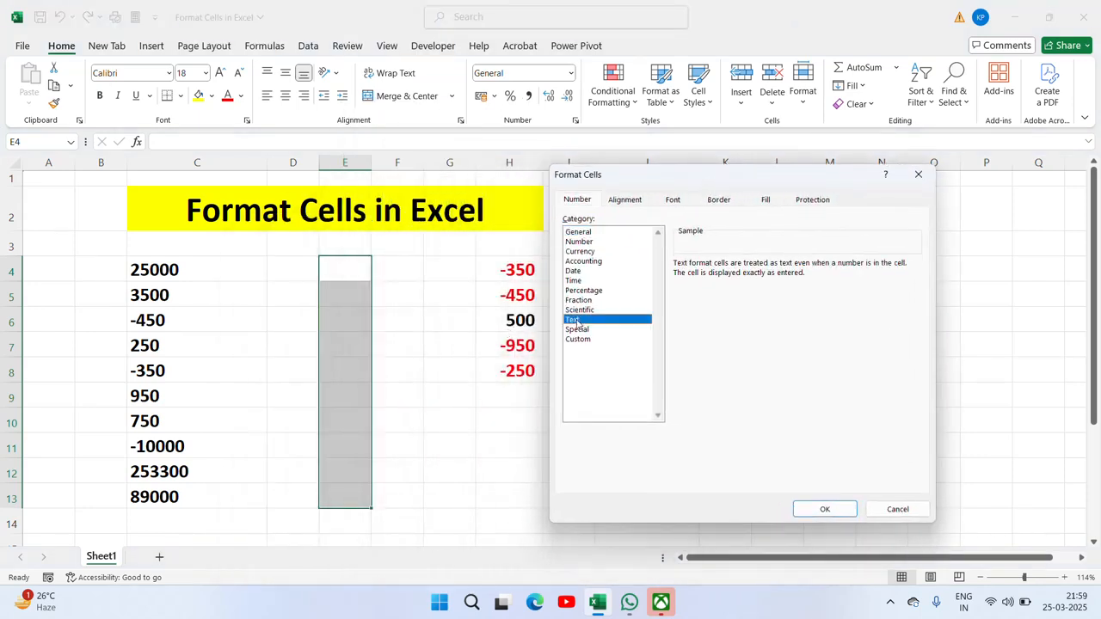
click(824, 509)
click(353, 277)
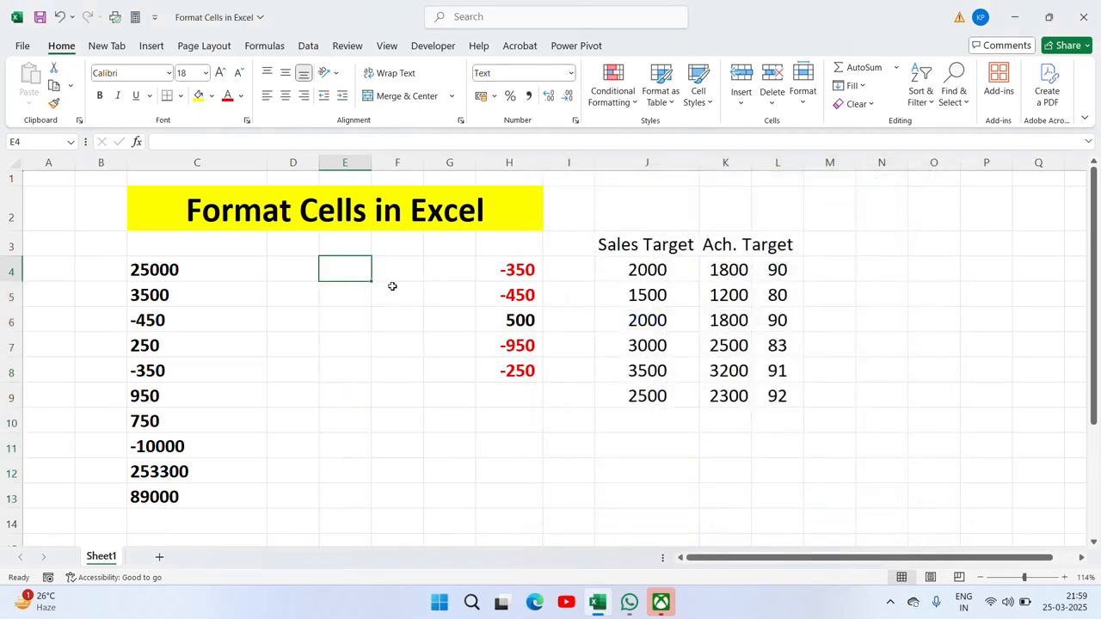
Step: Enter 1500, 1600, 1700, 1800, 1900, 200, 2500, 4500, 6900 and 7800 into E4:E13
text(1500)
key(Return)
text(16)
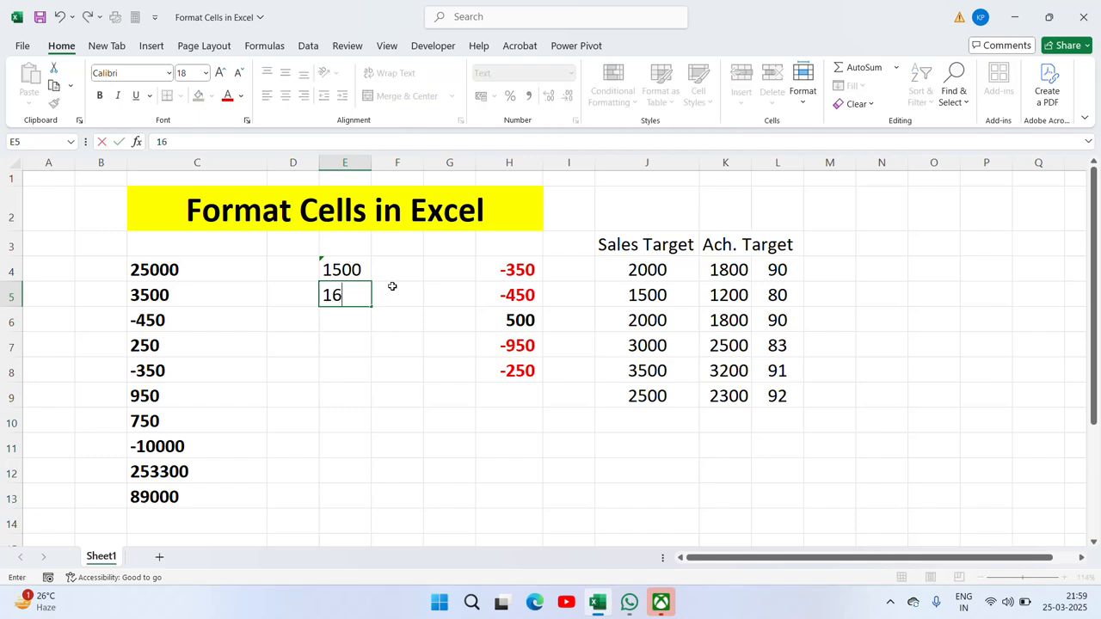
text(00)
key(Return)
text(1700)
key(Return)
text(1)
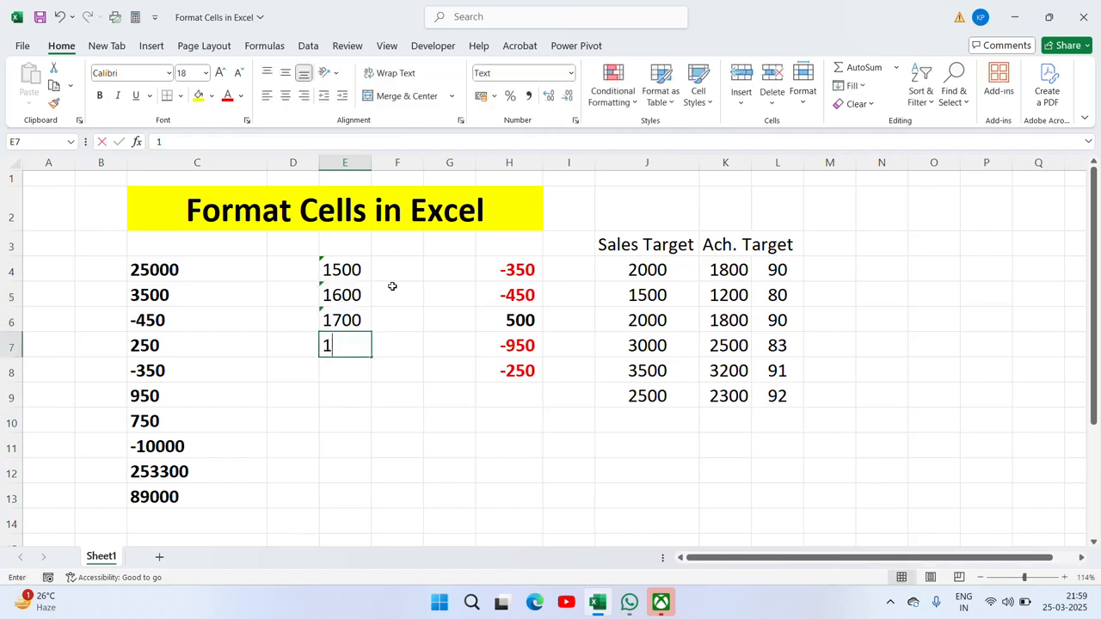
text(800)
key(Return)
text(190)
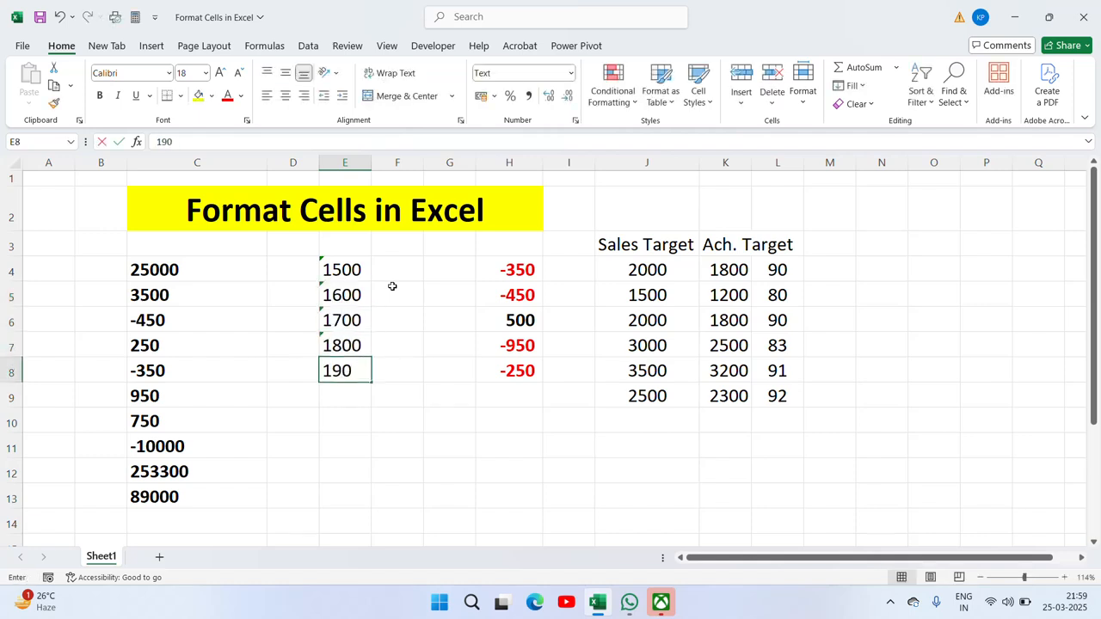
text(0)
key(Return)
text(200)
key(Return)
text(250)
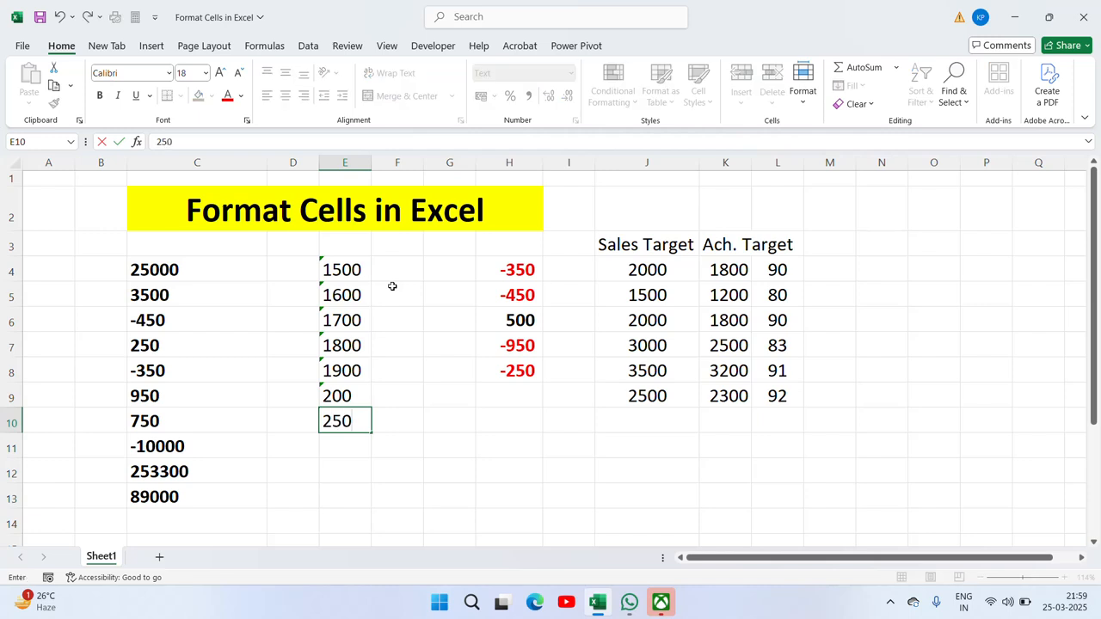
text(0)
key(Return)
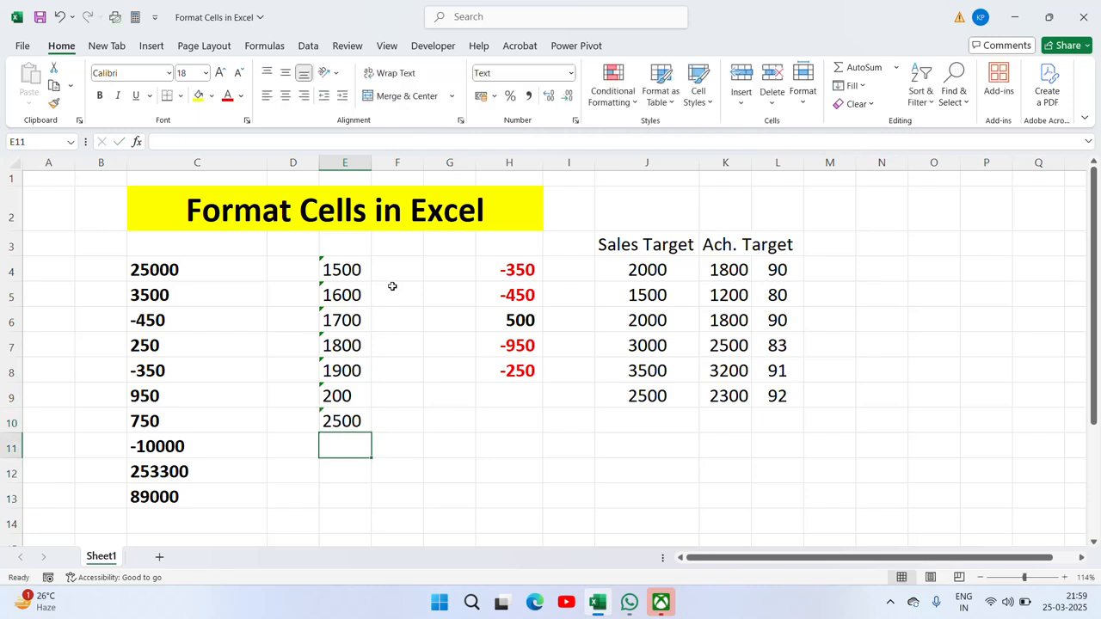
text(4500)
key(Return)
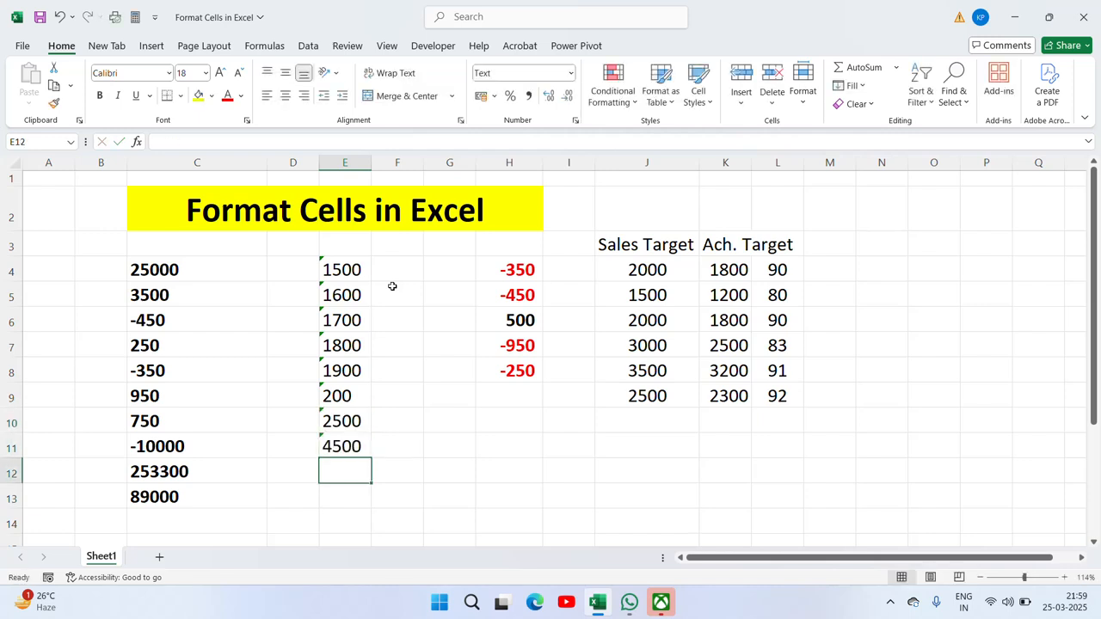
text(6900)
key(Return)
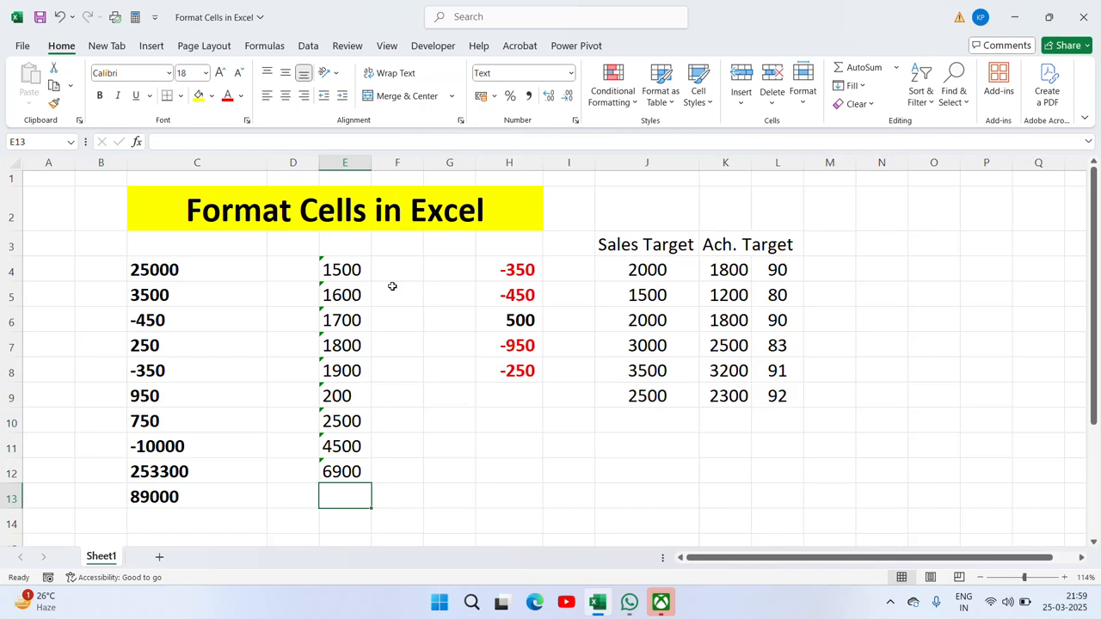
text(7800)
key(Return)
Step: Move up and down column E to review the entries, ending just below them
key(Up)
key(Up)
key(Up)
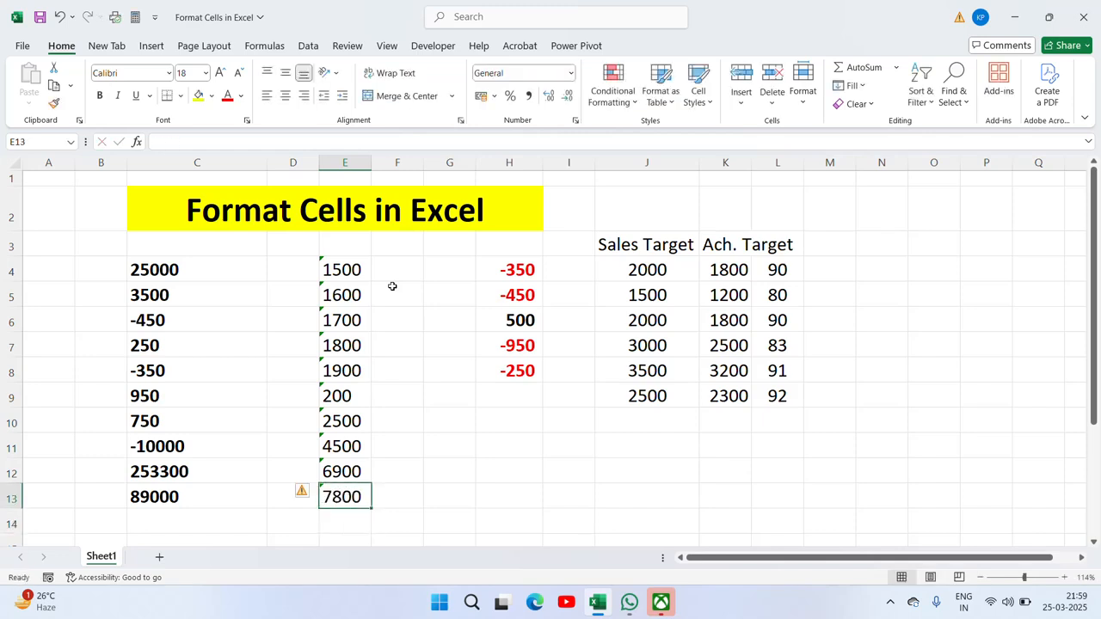
key(ctrl+Up)
key(Down)
key(Down)
key(ctrl+Down)
key(ctrl+Down)
key(Up)
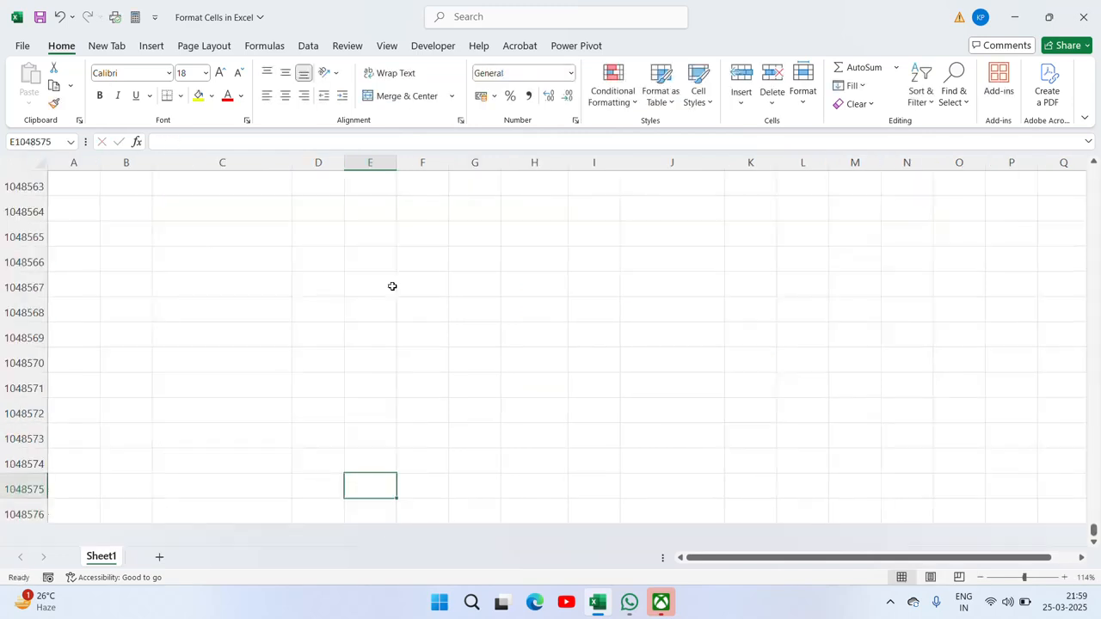
key(ctrl+Up)
key(Up)
key(Up)
key(ctrl+Up)
key(Up)
key(Up)
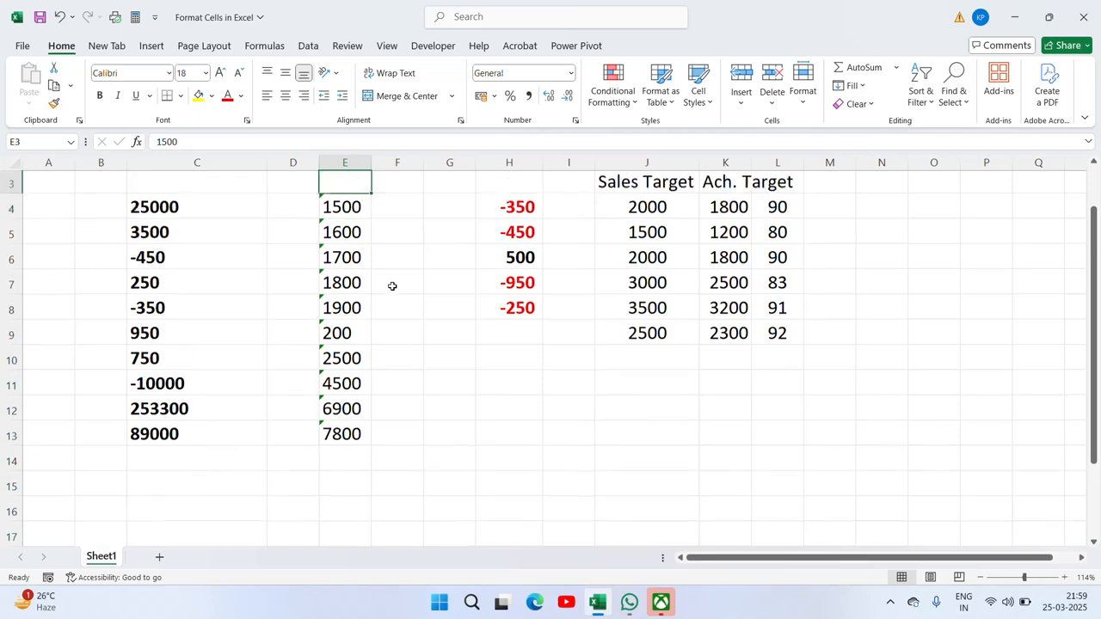
key(Down)
key(Down)
key(Down)
key(Down)
key(Down)
key(ctrl+Down)
key(Down)
key(Down)
key(Down)
key(Down)
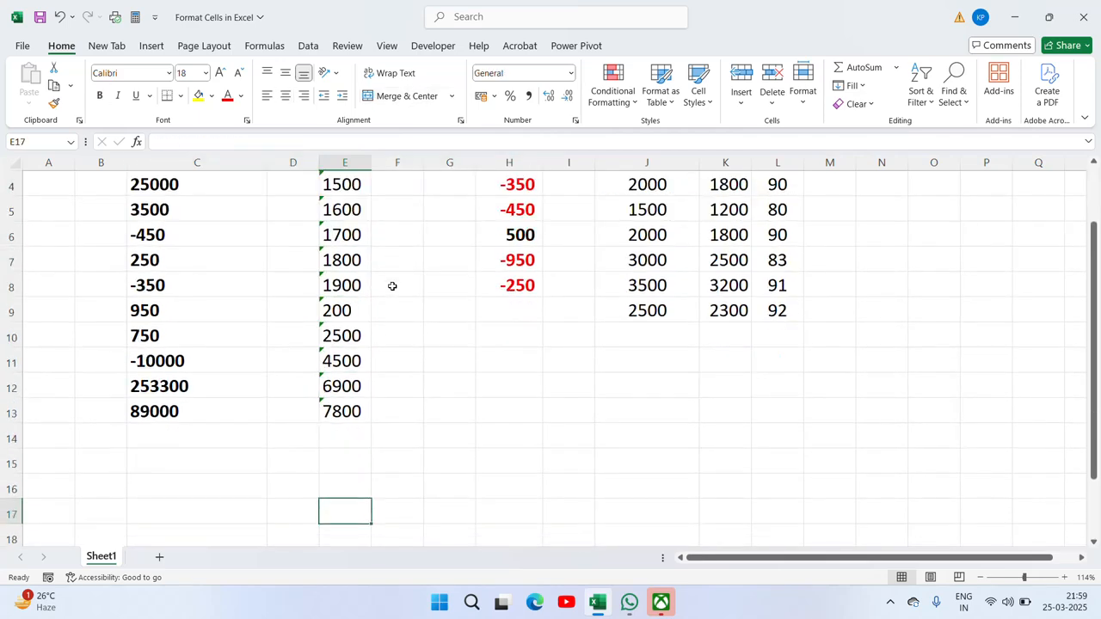
key(Up)
key(Up)
Step: Enter =SUM(E4:E13) in E14, which returns 0 for the text-stored entries
key(Up)
text(=SUM()
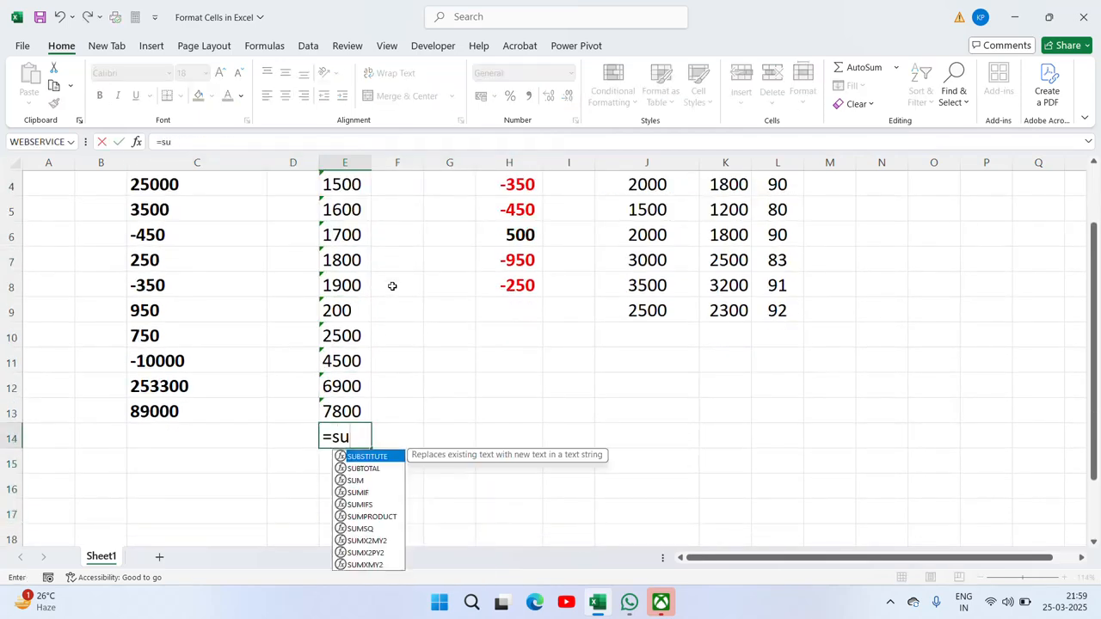
Step: Copy the total formula into C14, giving =SUM(C4:C13) with result 361950
key(Up)
key(ctrl+Up)
key(ctrl+shift+Down)
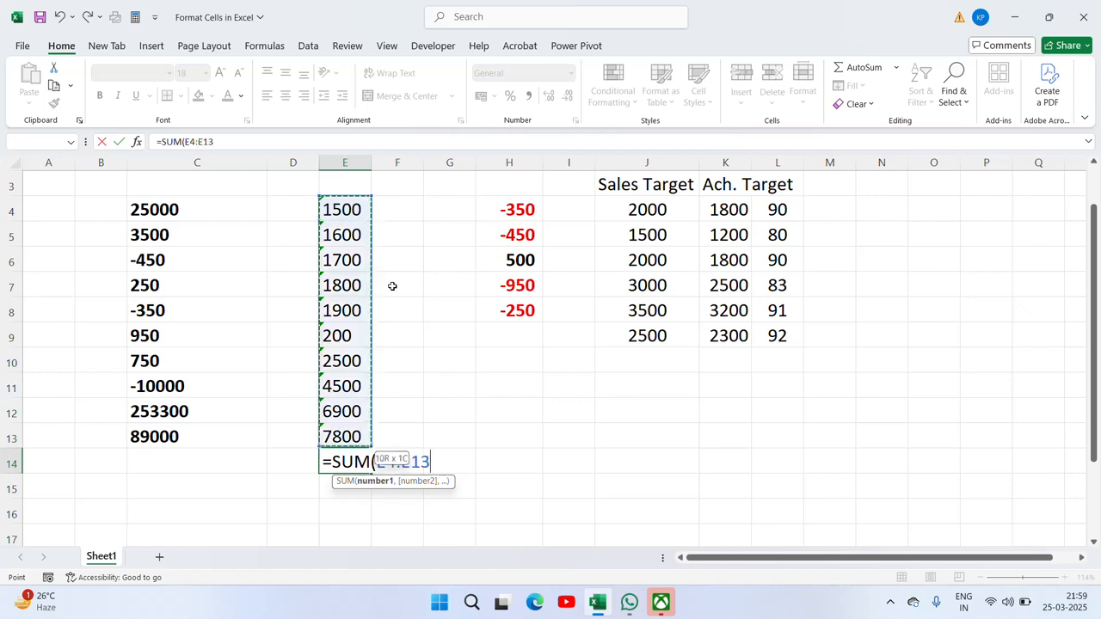
key(shift+Up)
key(shift+Down)
key(Return)
key(Up)
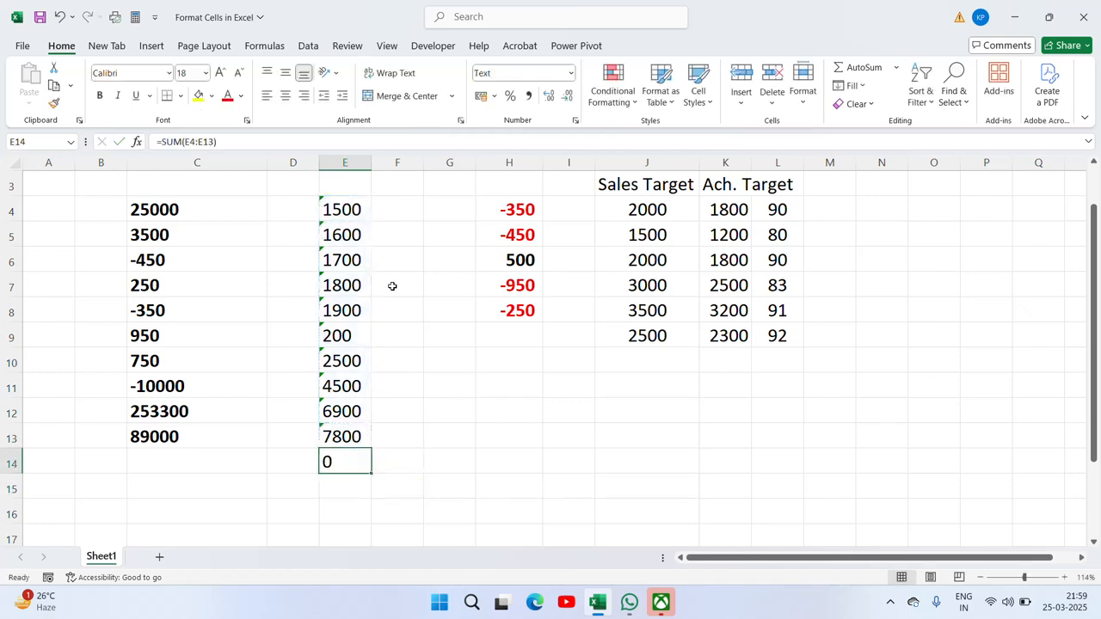
key(Left)
key(Left)
key(Right)
key(Right)
key(ctrl+c)
key(Left)
key(Left)
key(Left)
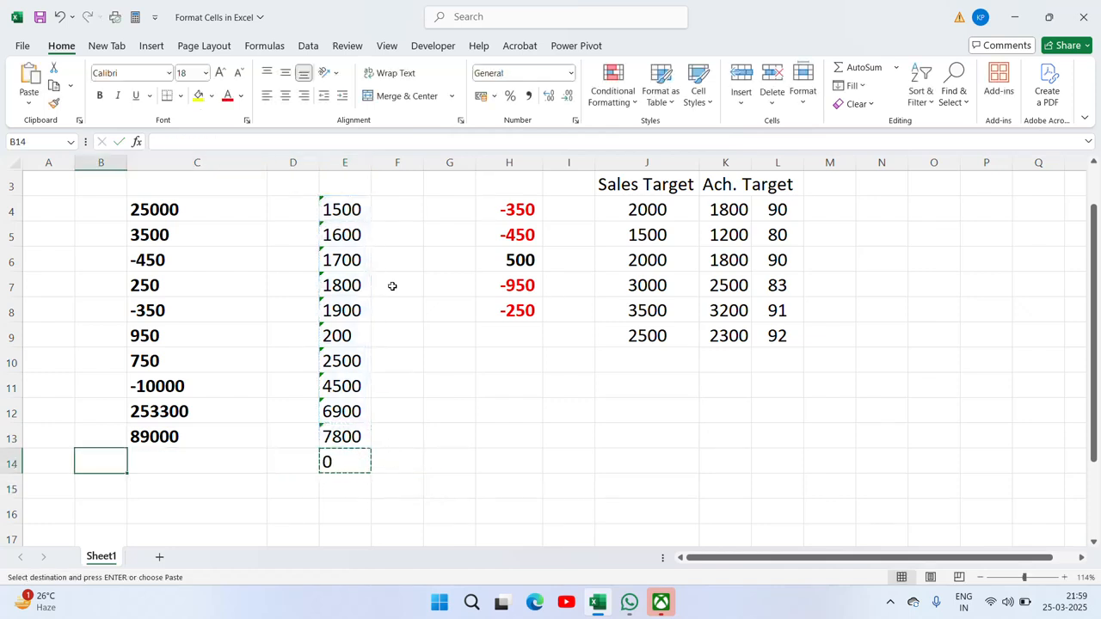
key(Right)
key(ctrl+v)
key(Escape)
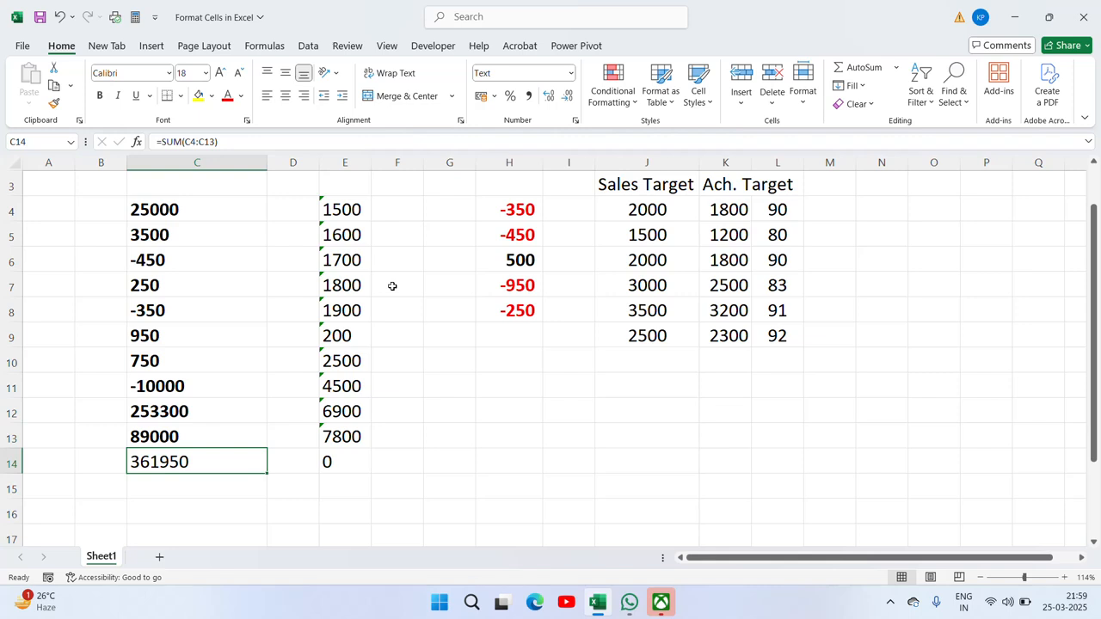
Step: Select the column E values and total, E4:E14
key(Right)
key(Right)
key(ctrl+Up)
key(ctrl+Up)
key(Down)
key(Down)
key(Down)
key(ctrl+shift+Down)
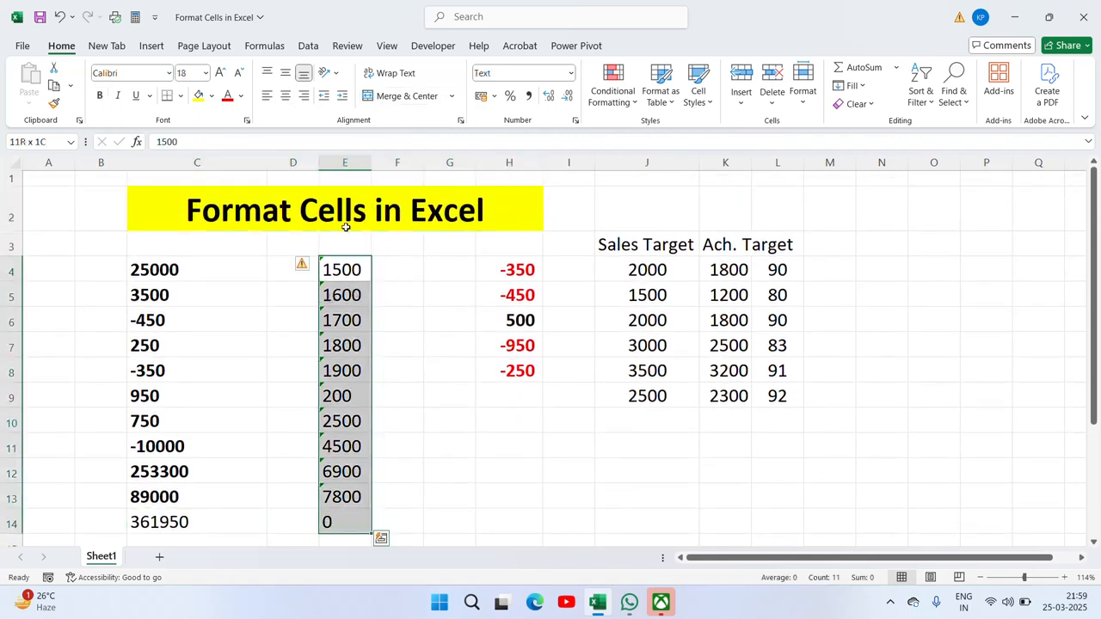
Step: Convert E4:E14's text-stored entries to numbers and autofit column E to show the 30400 total
click(313, 267)
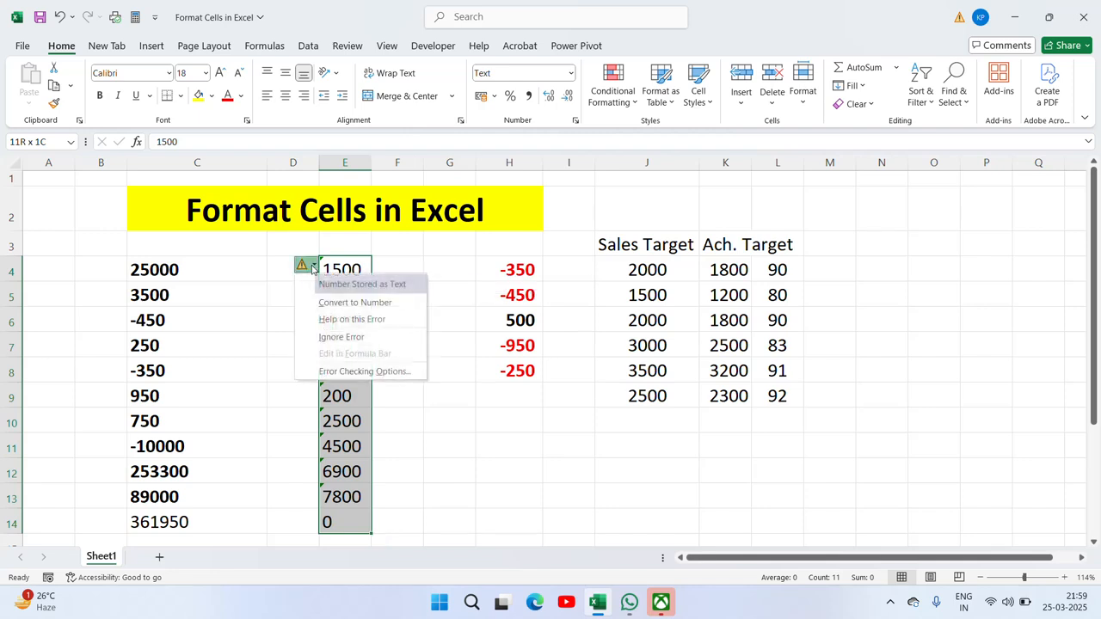
click(354, 302)
click(342, 525)
click(346, 536)
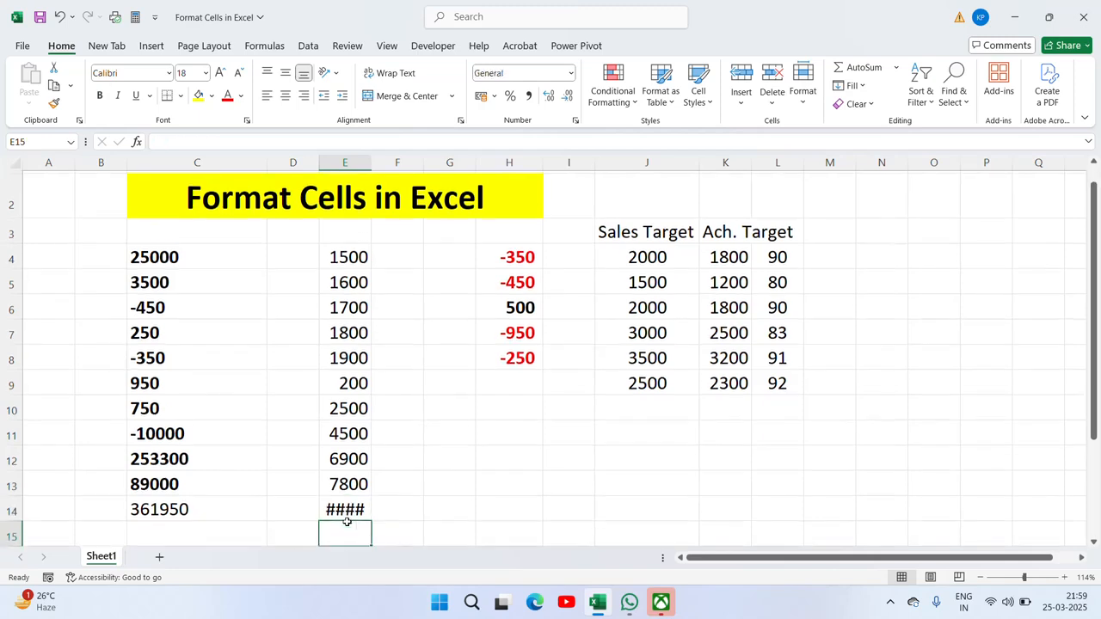
click(345, 520)
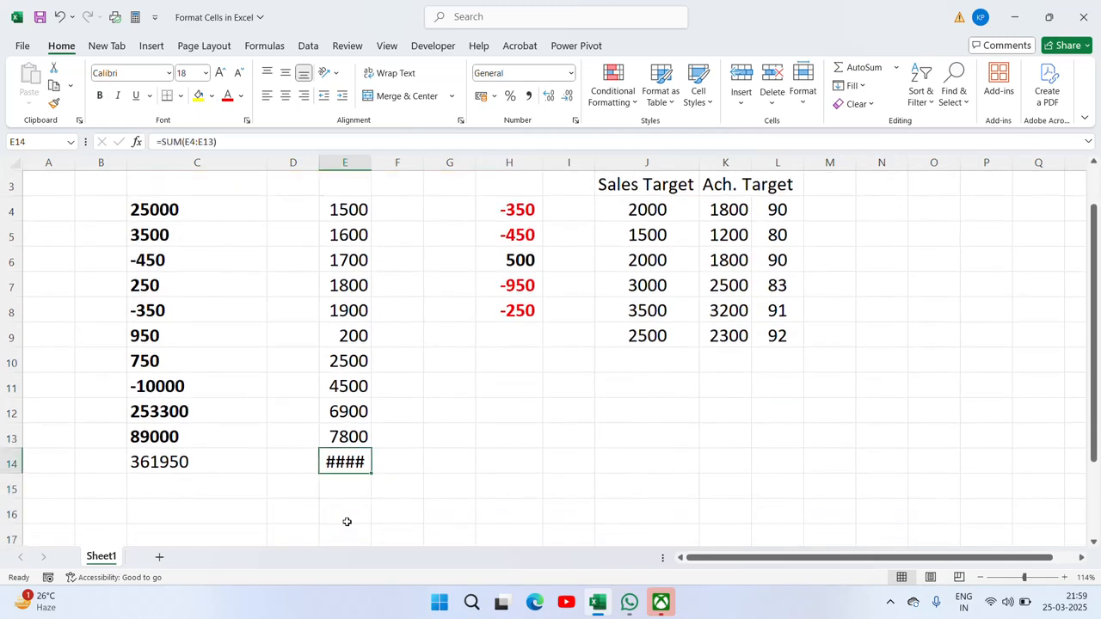
double_click(372, 162)
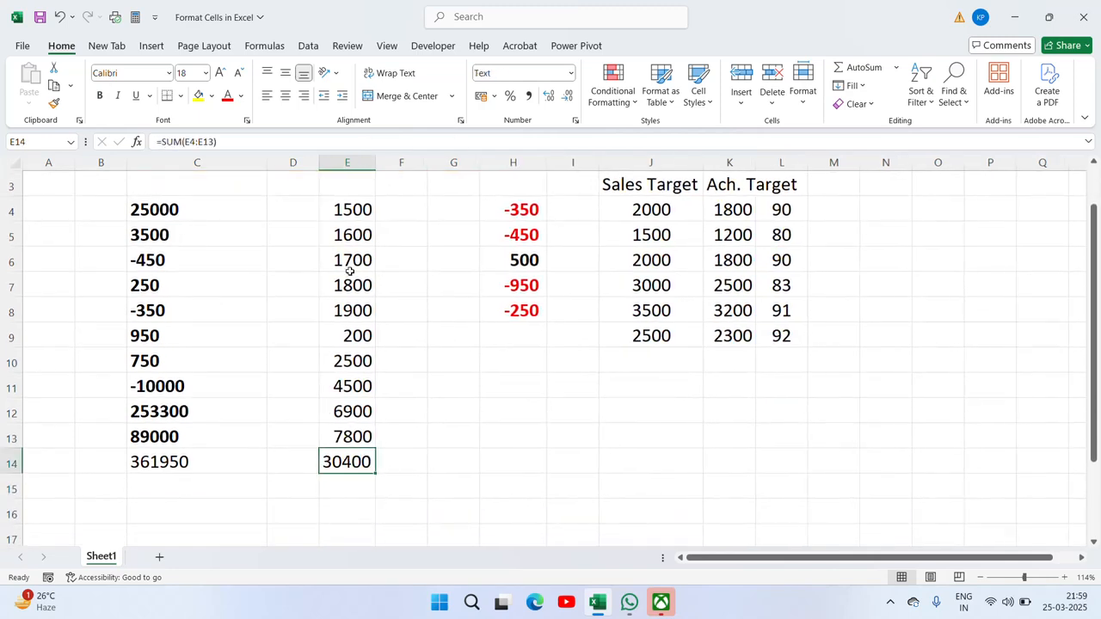
click(348, 209)
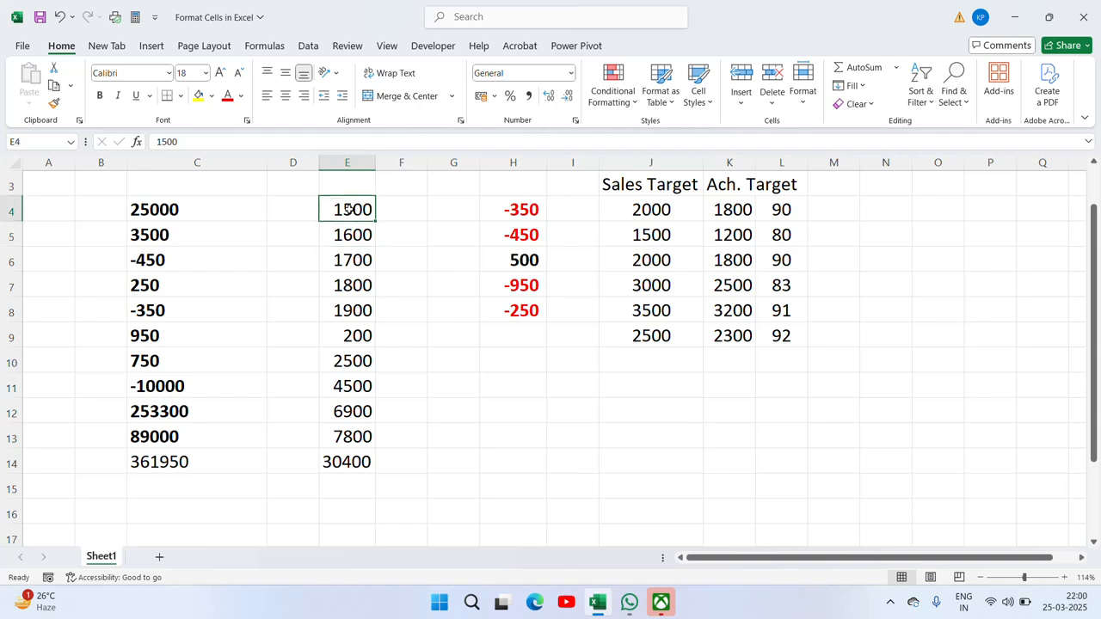
Step: Select E4:E14 and delete all its values and the total
key(Down)
key(Down)
key(Down)
key(Down)
key(Down)
key(Down)
key(Down)
key(Down)
key(Down)
key(Down)
key(Down)
key(Down)
key(Up)
key(Up)
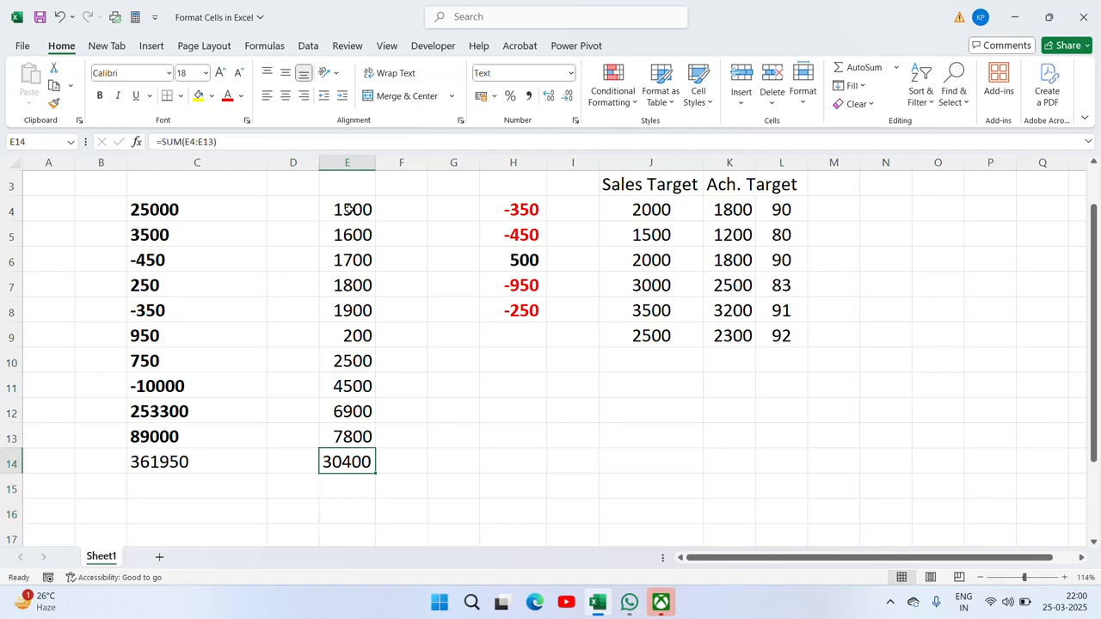
key(Up)
key(Up)
key(Up)
key(Up)
key(Up)
key(Up)
key(Up)
key(Up)
key(Up)
key(Up)
key(Up)
key(Up)
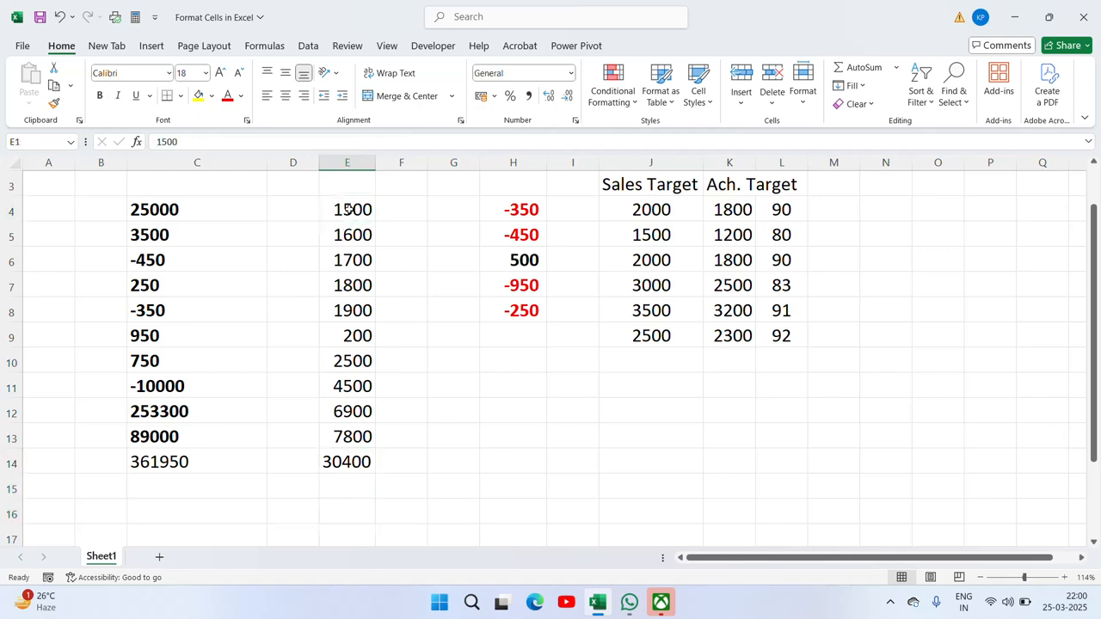
key(Down)
key(Down)
key(Down)
key(Up)
key(ctrl+shift+Down)
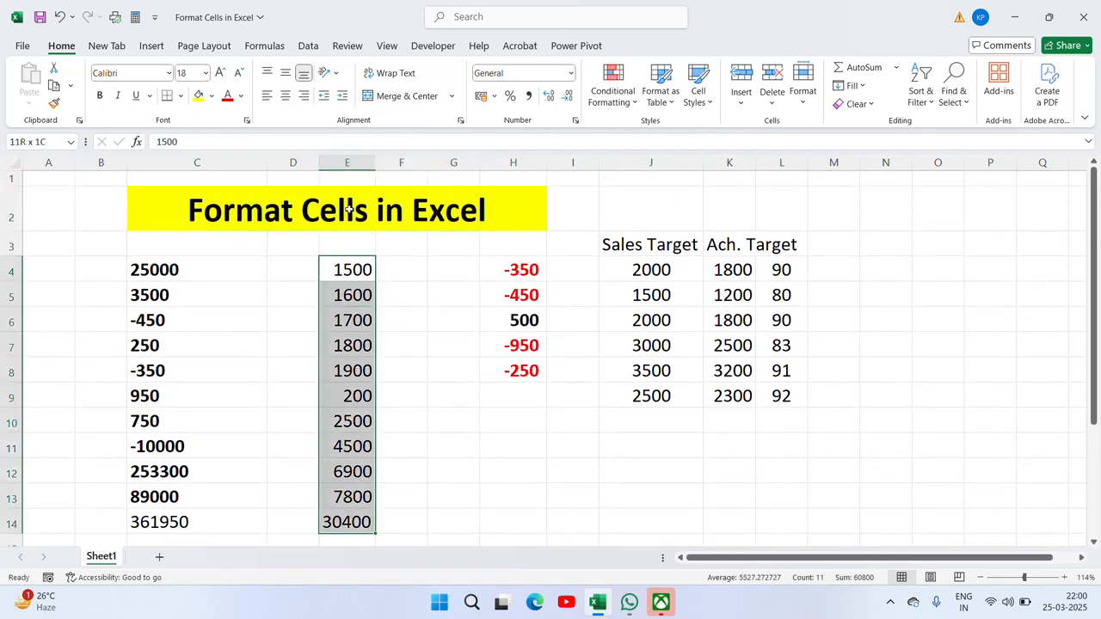
key(Delete)
Step: Reselect the empty E4:E14 and apply the Text number format
key(Up)
key(Down)
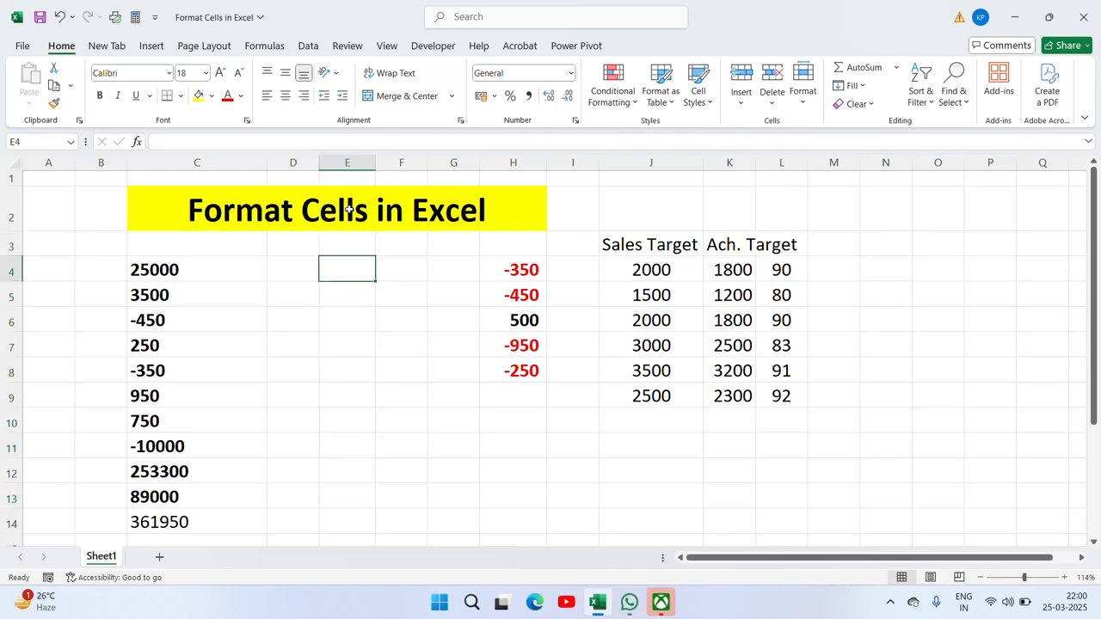
key(shift+Down)
key(shift+Down)
key(shift+Down)
key(shift+Down)
key(shift+Down)
key(shift+Down)
key(shift+Down)
key(shift+Down)
key(shift+Down)
key(shift+Down)
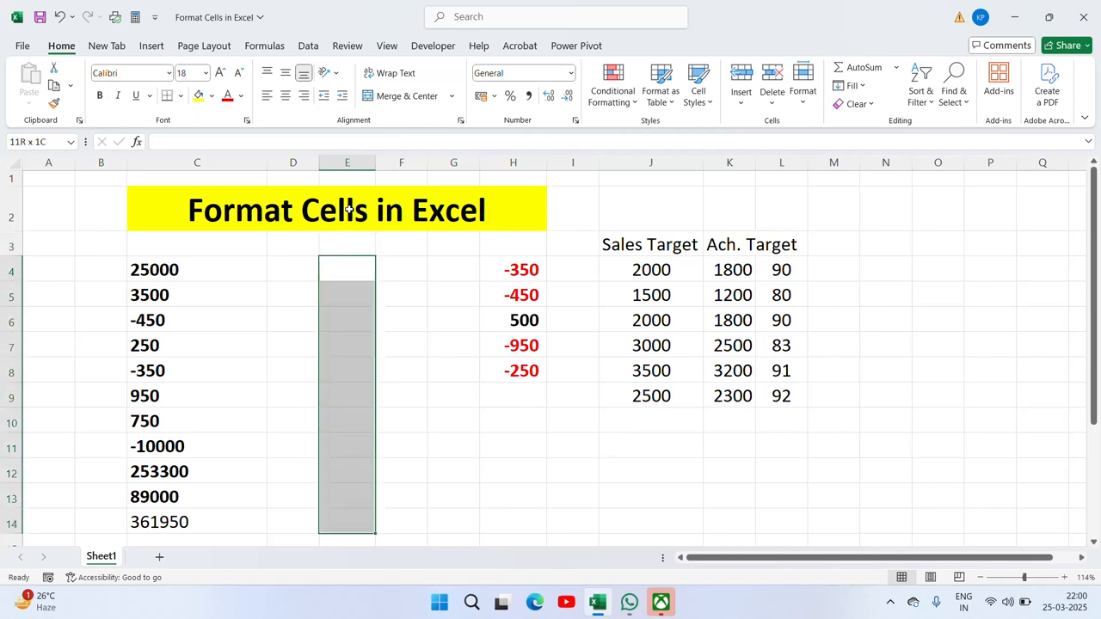
key(ctrl+1)
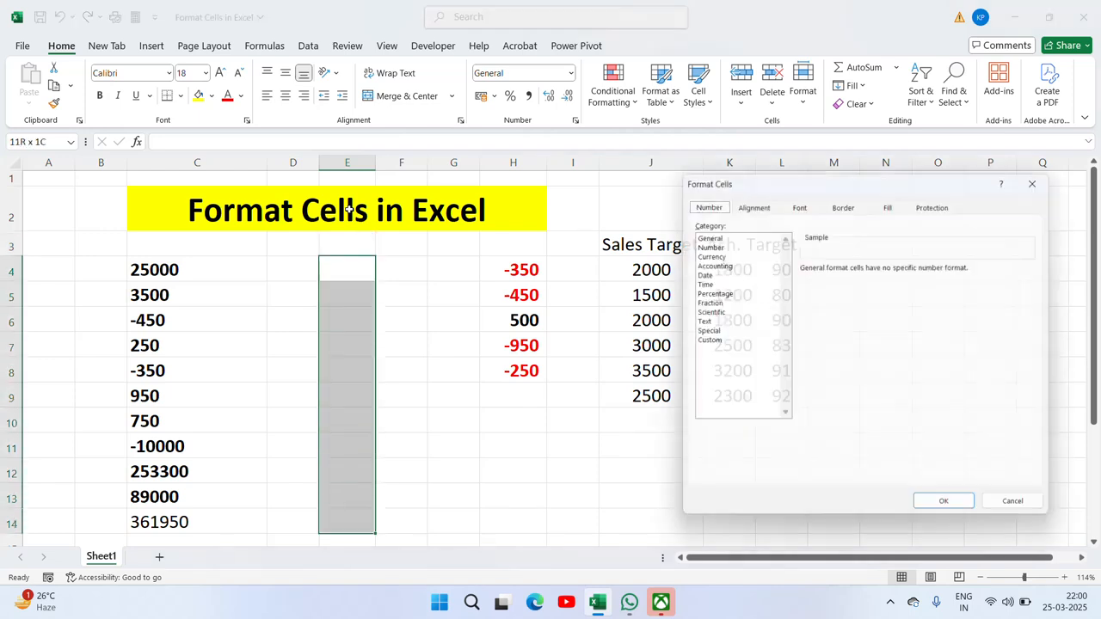
click(703, 321)
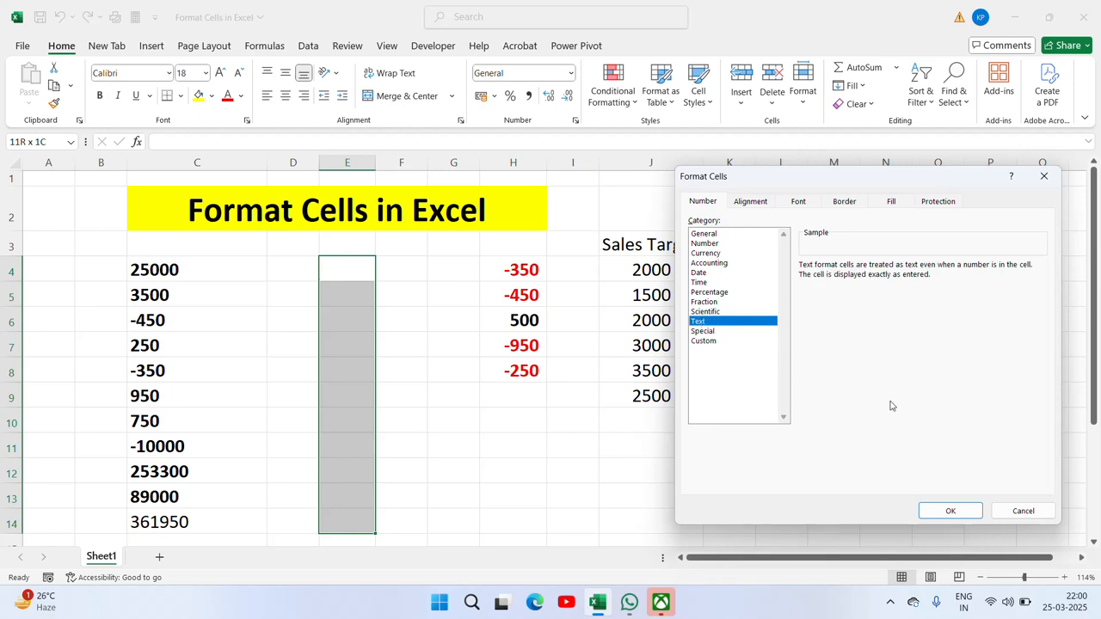
click(950, 510)
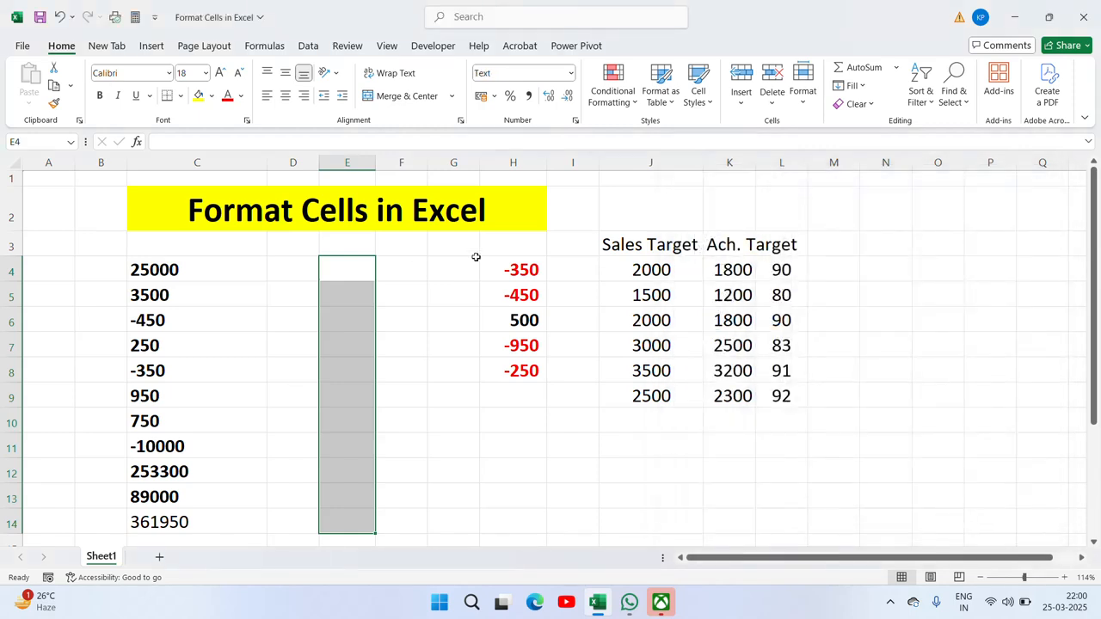
Step: Enter 2500, 3500, 1800, 1900, 200, 25000, 15000, 19000 and 1500 down E4:E12
click(340, 262)
text(2500)
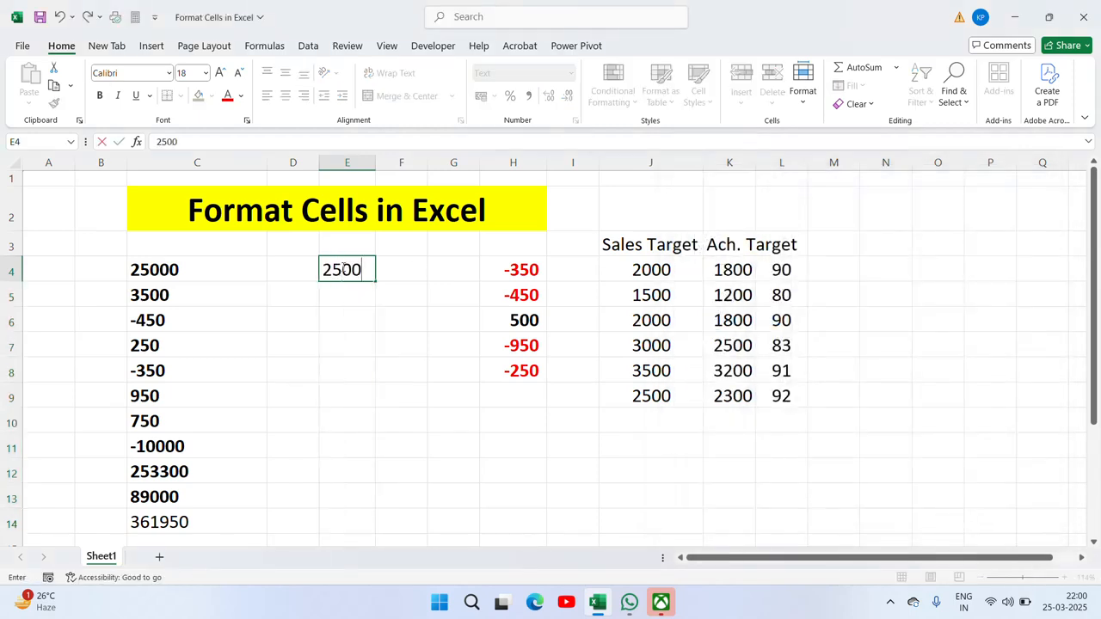
key(Return)
text(3500)
key(Return)
text(1800)
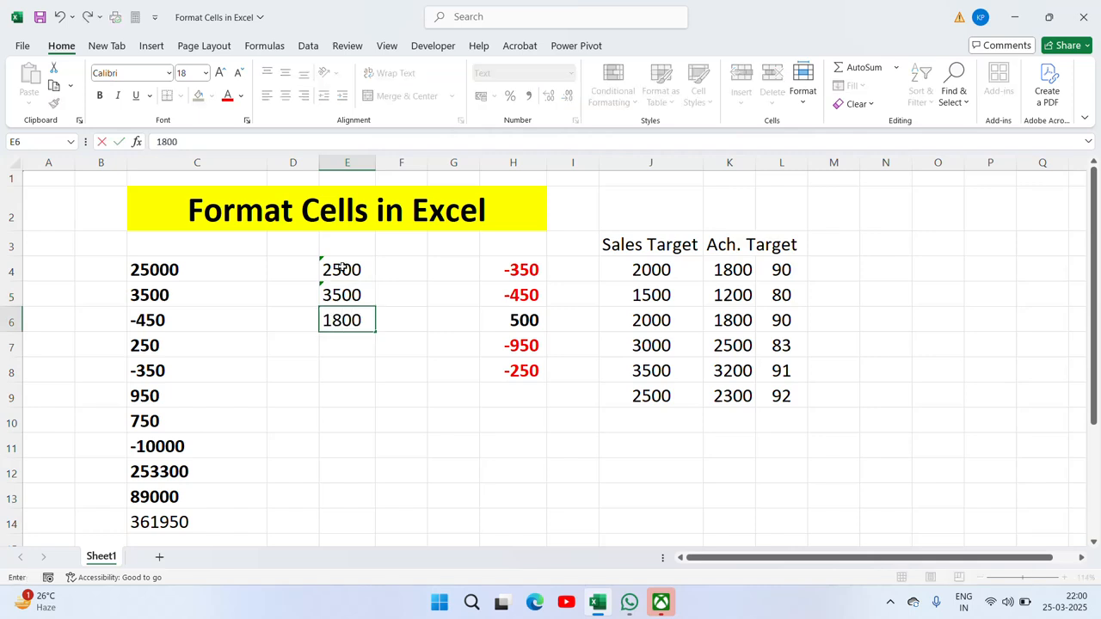
key(Return)
text(1900)
key(Return)
text(200)
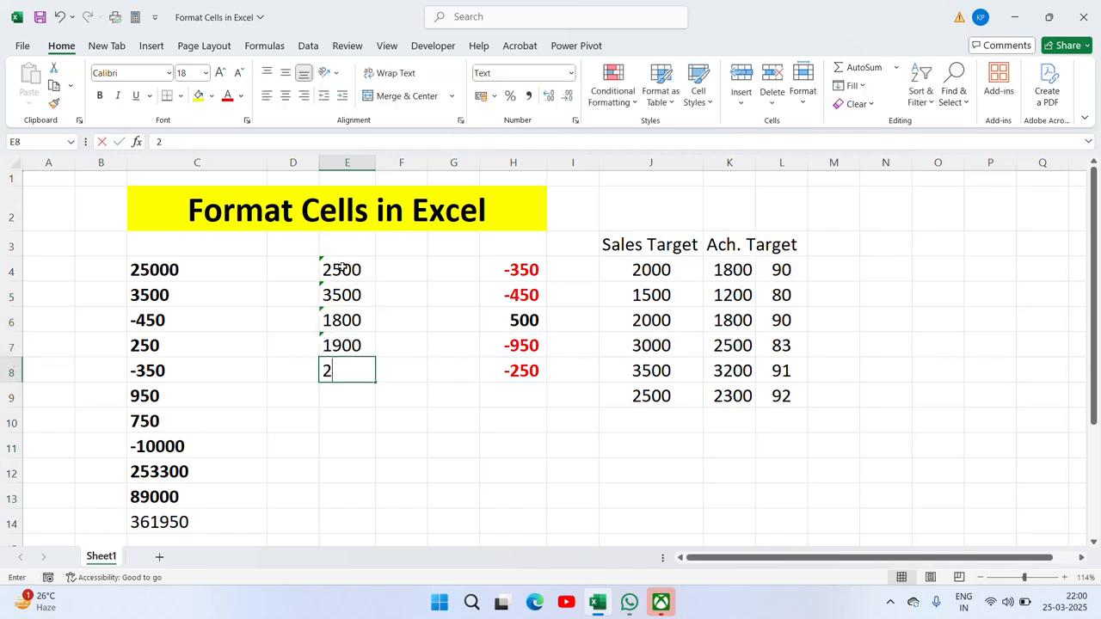
key(Return)
text(25000)
key(Return)
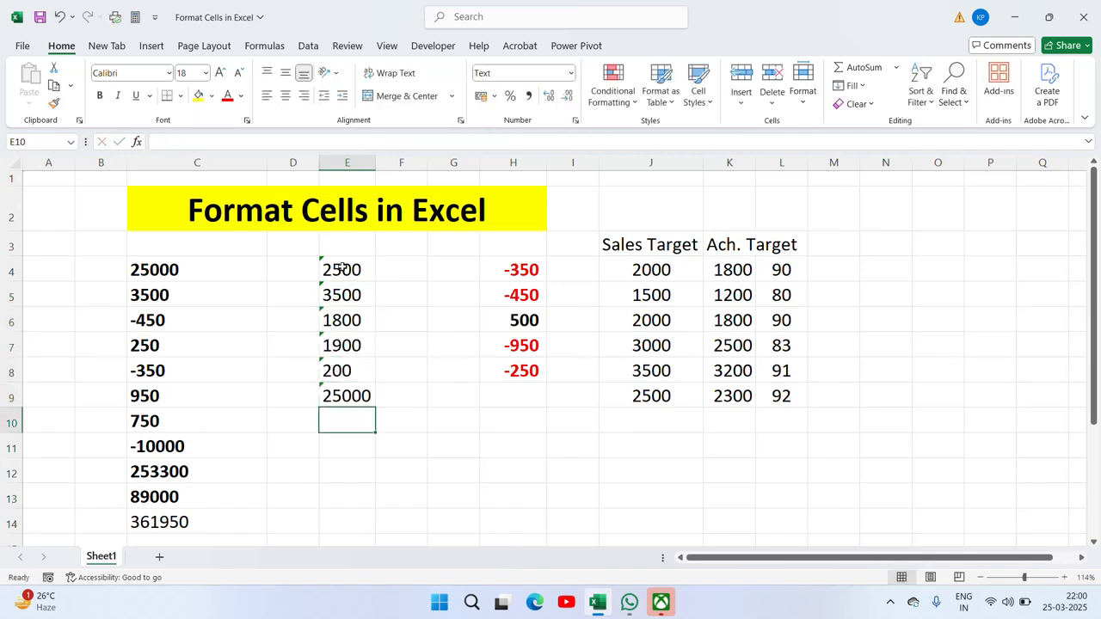
text(15000)
key(Return)
text(19000)
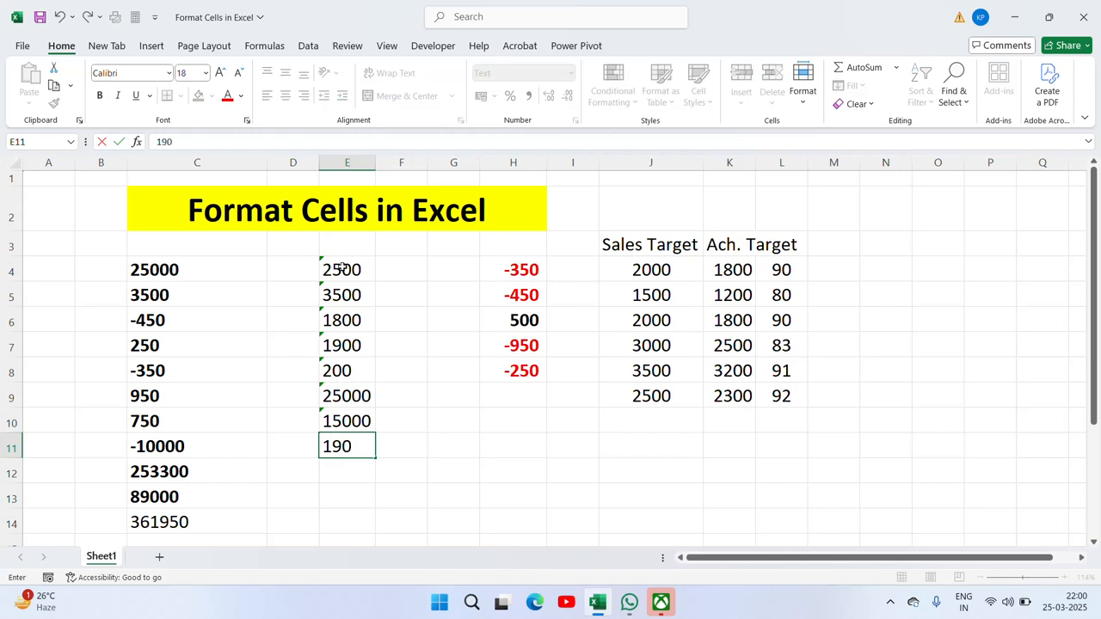
key(Return)
text(1500)
key(Return)
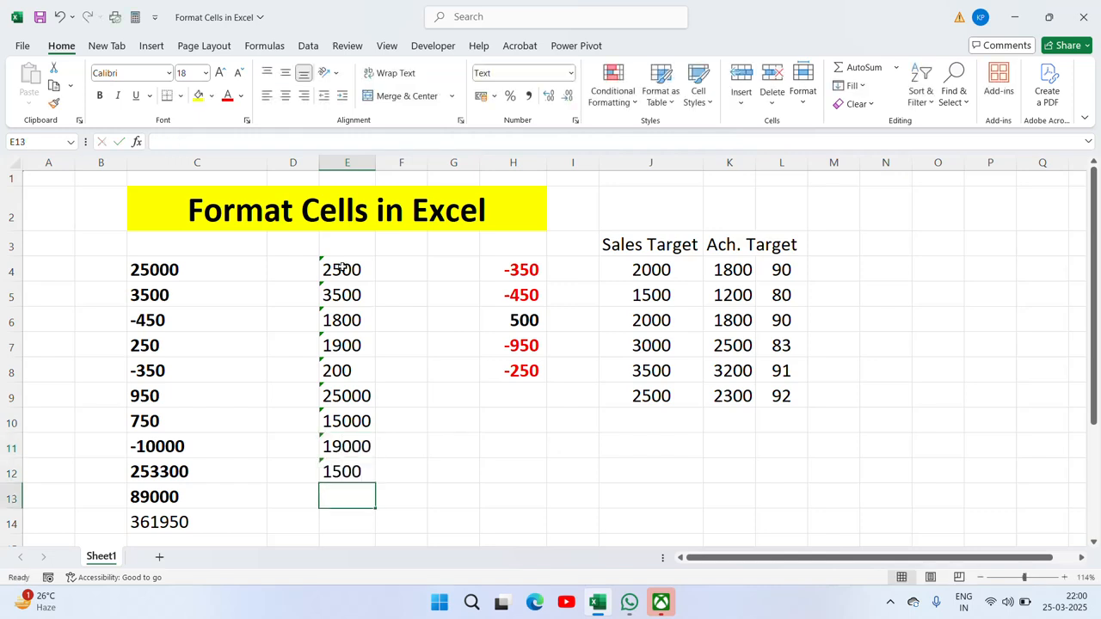
Step: Enter a =SUM total of E4:E12 in cell E13
key(Up)
key(Up)
key(ctrl+Up)
key(Down)
key(ctrl+Down)
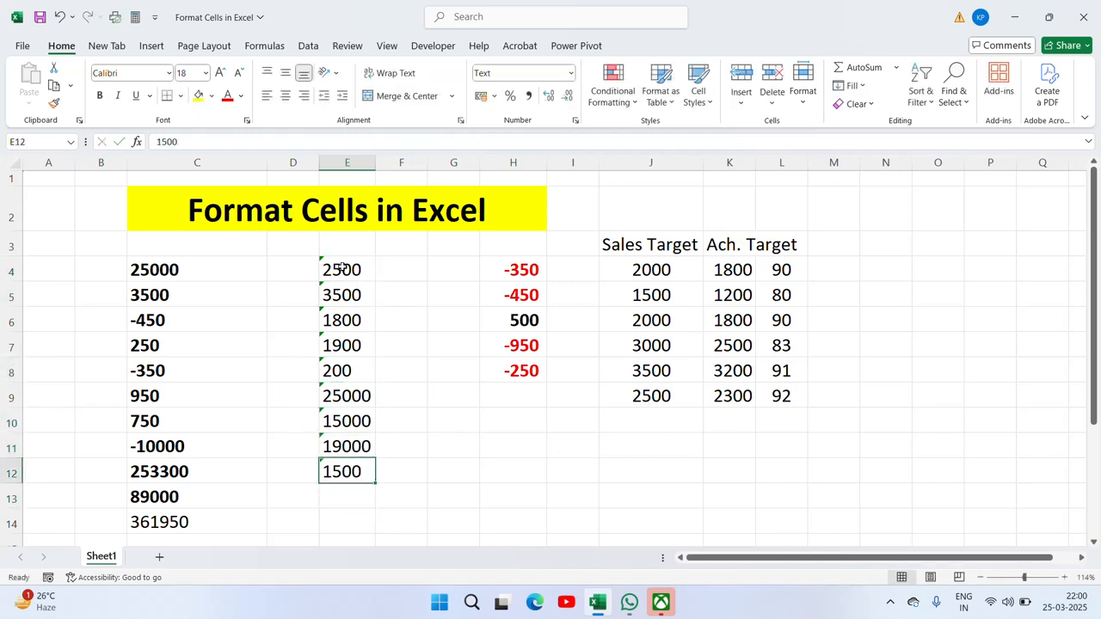
key(Down)
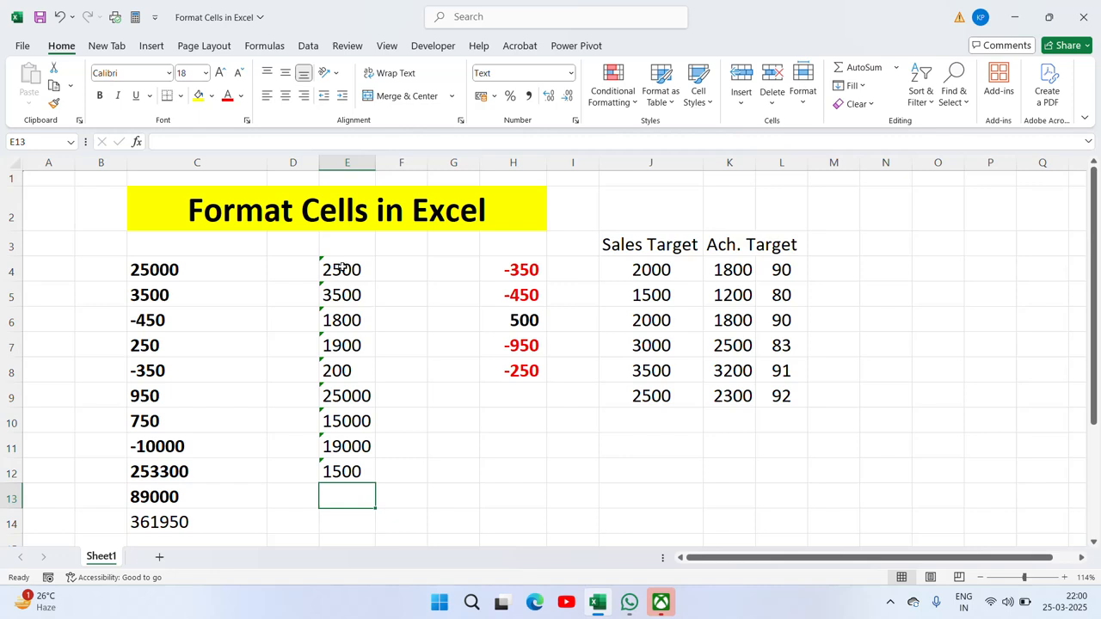
text(=sum)
key(Tab)
key(Up)
key(Up)
key(Up)
key(Up)
key(Up)
key(Up)
key(Up)
key(Up)
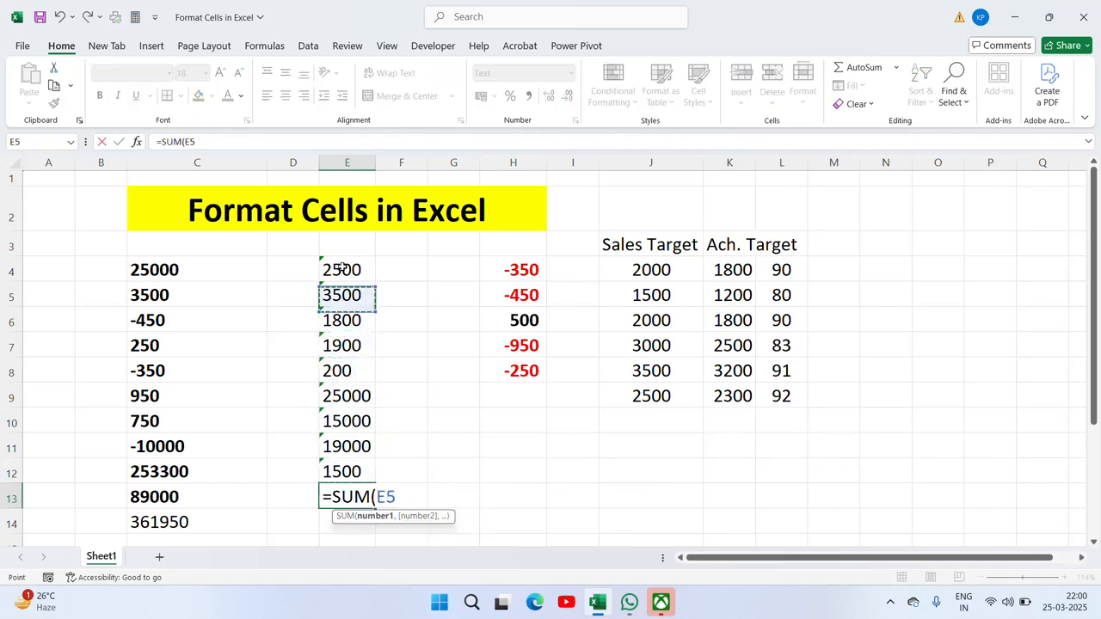
key(Up)
key(shift+Down)
key(shift+Down)
key(shift+Down)
key(shift+Down)
key(shift+Down)
key(shift+Down)
key(shift+Down)
key(shift+Down)
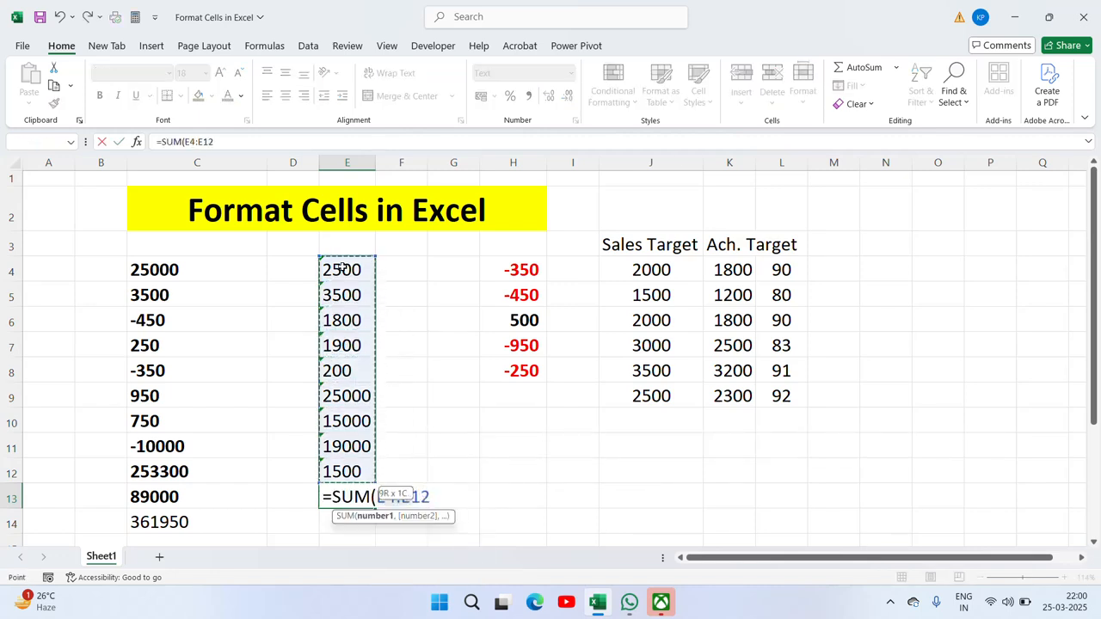
key(Return)
Step: Delete the E13 formula and select the values E4:E12
key(Up)
key(Up)
key(Up)
key(Up)
key(Up)
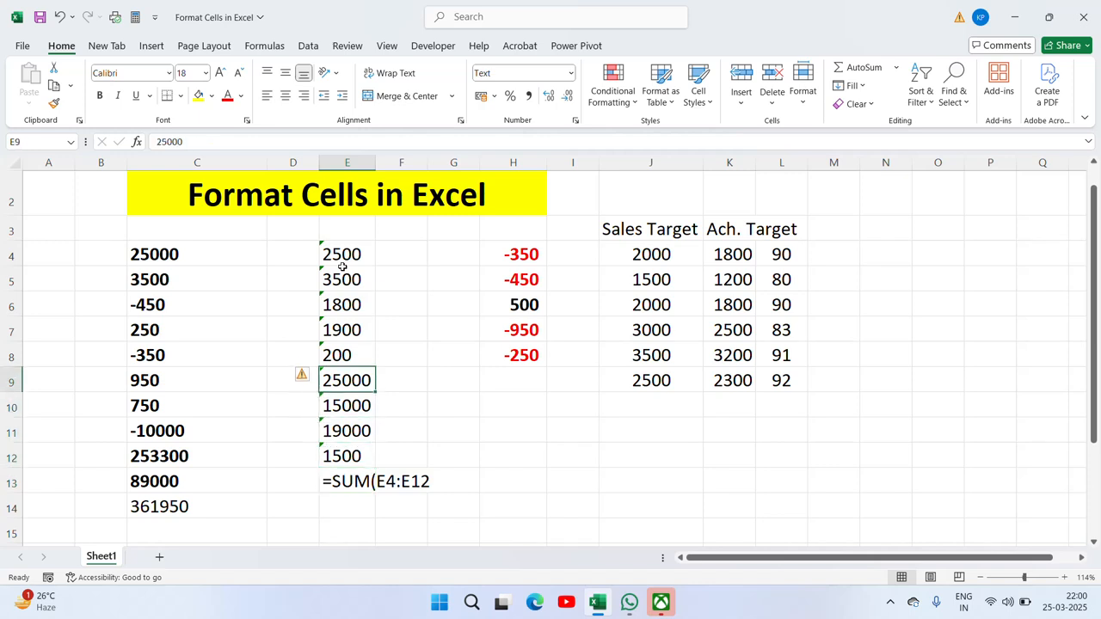
key(Up)
key(Up)
key(Down)
key(Down)
key(Down)
key(Down)
key(Down)
key(Down)
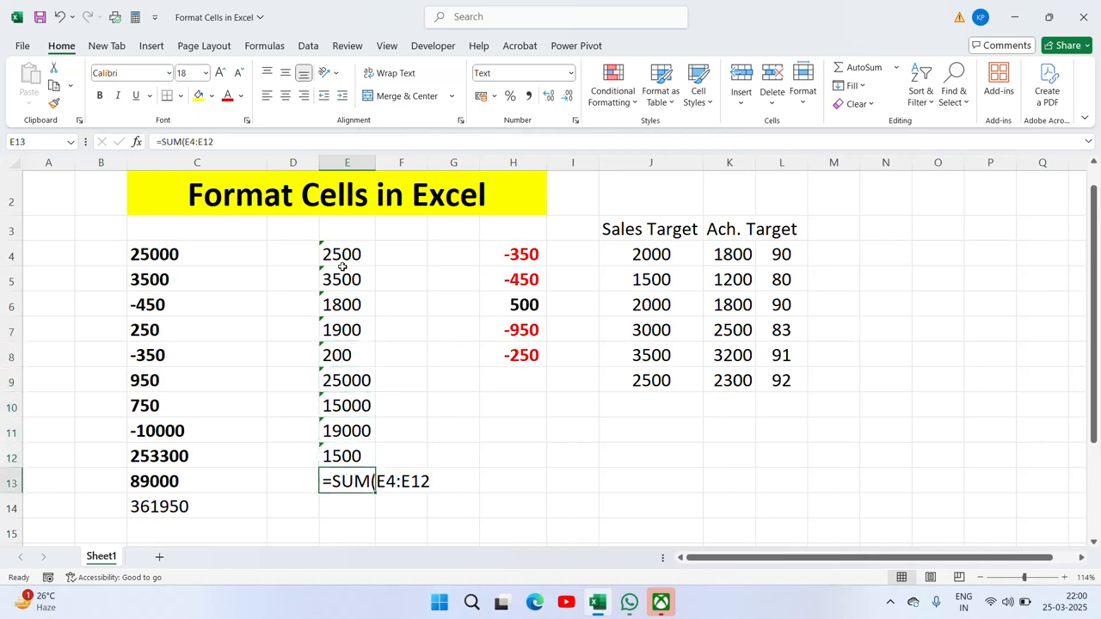
key(Delete)
key(Up)
key(Up)
key(ctrl+Up)
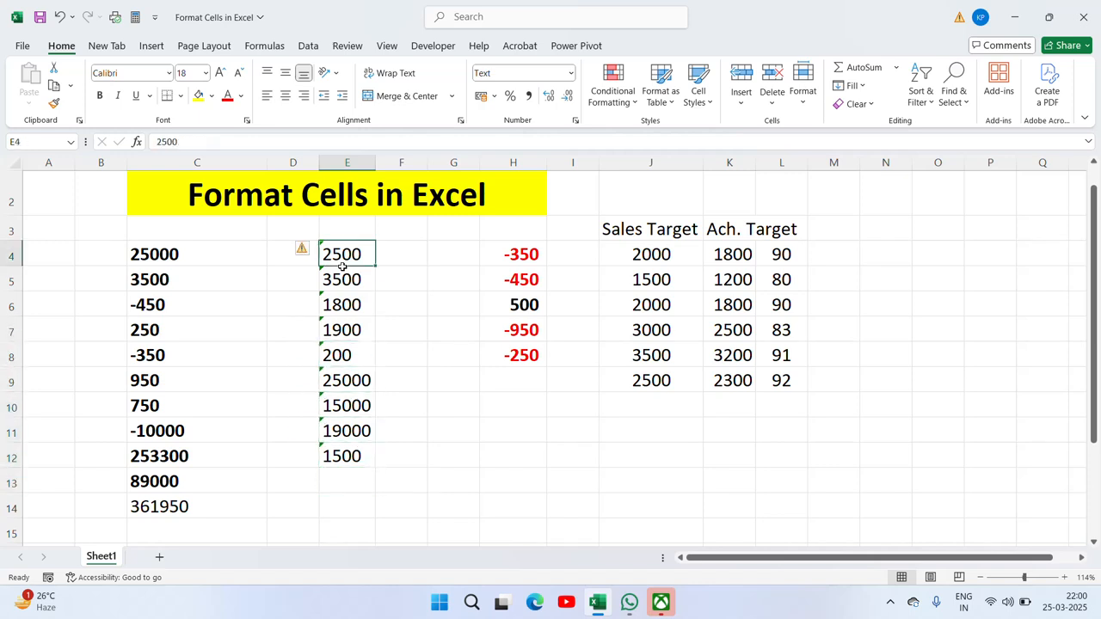
key(ctrl+shift+Down)
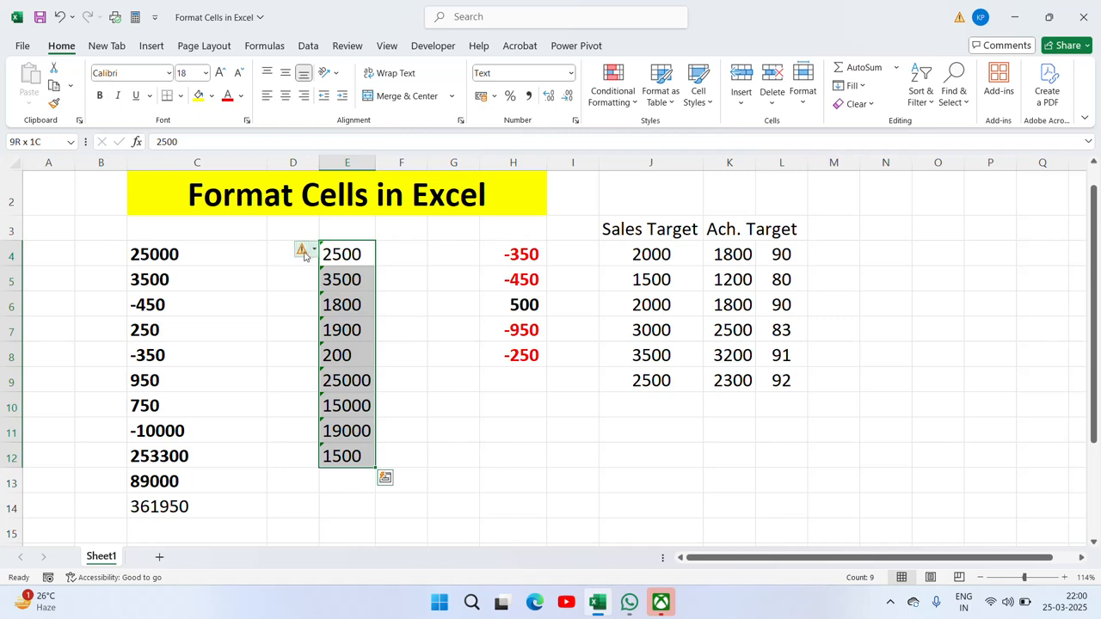
Step: Convert E4:E12 from text to real numbers and copy the C14 total formula
click(314, 250)
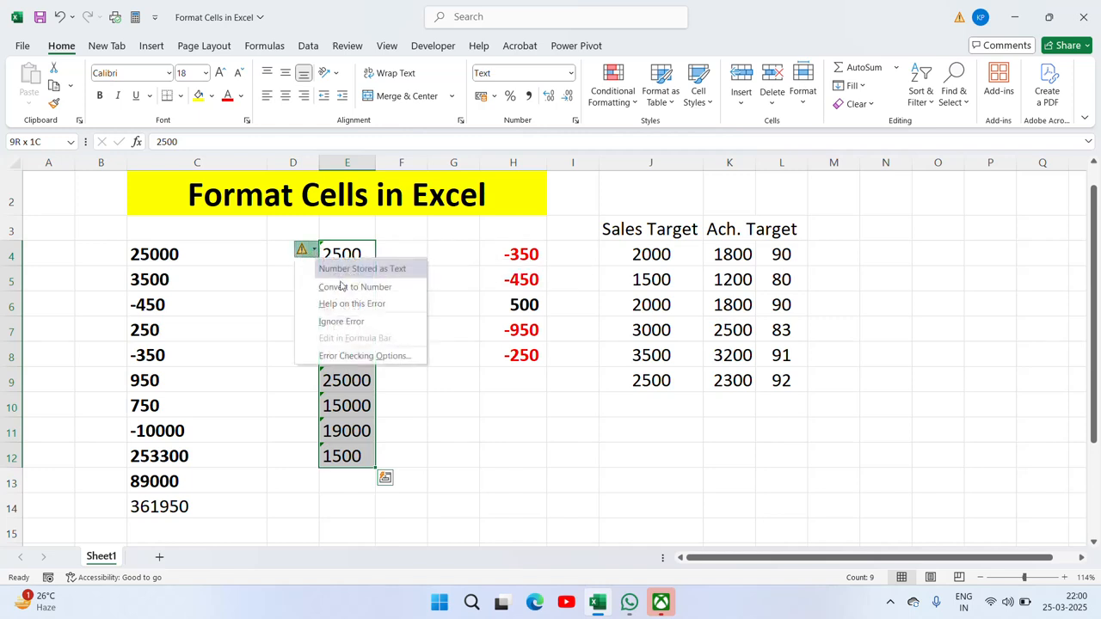
click(341, 287)
click(188, 506)
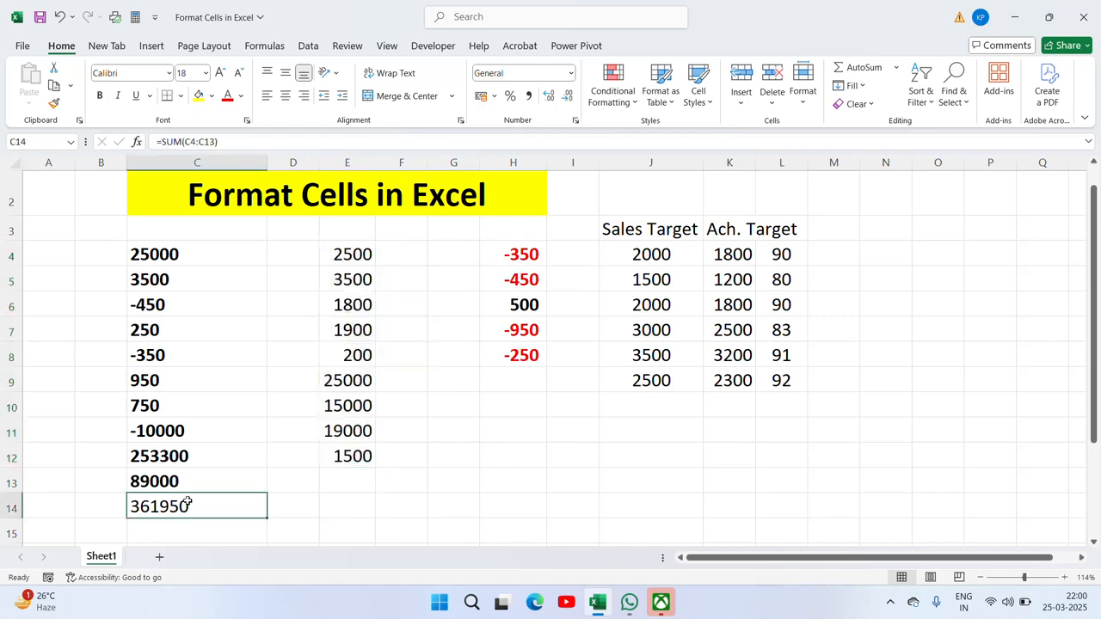
key(ctrl+c)
Step: Paste the total formula into E13, showing 70400, and make it bold
key(Up)
key(Up)
key(Right)
key(Right)
key(Down)
key(ctrl+v)
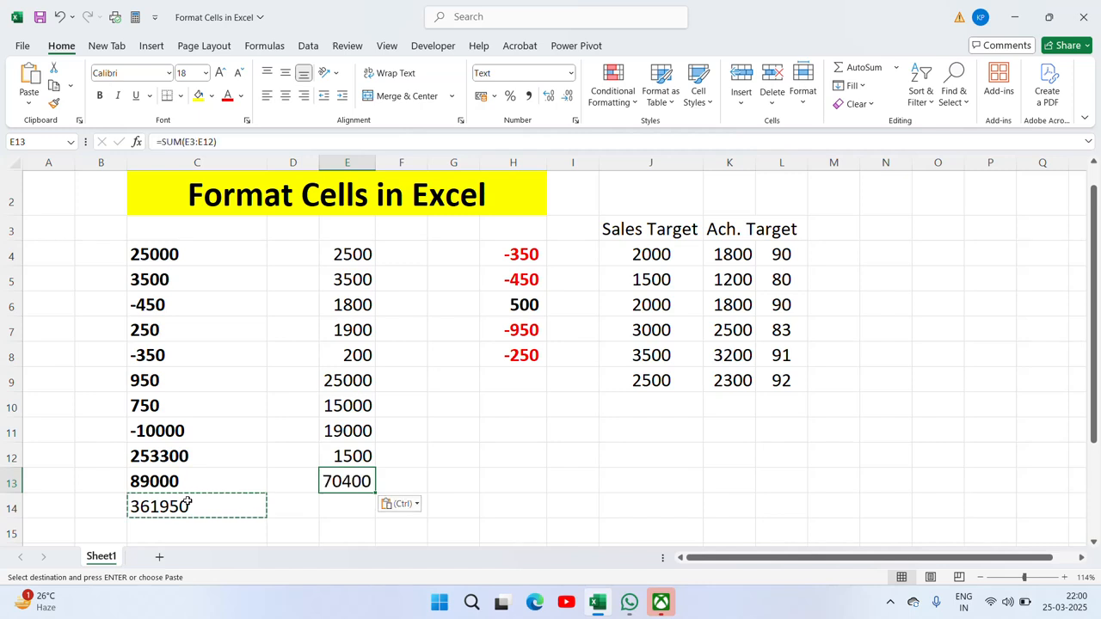
key(Escape)
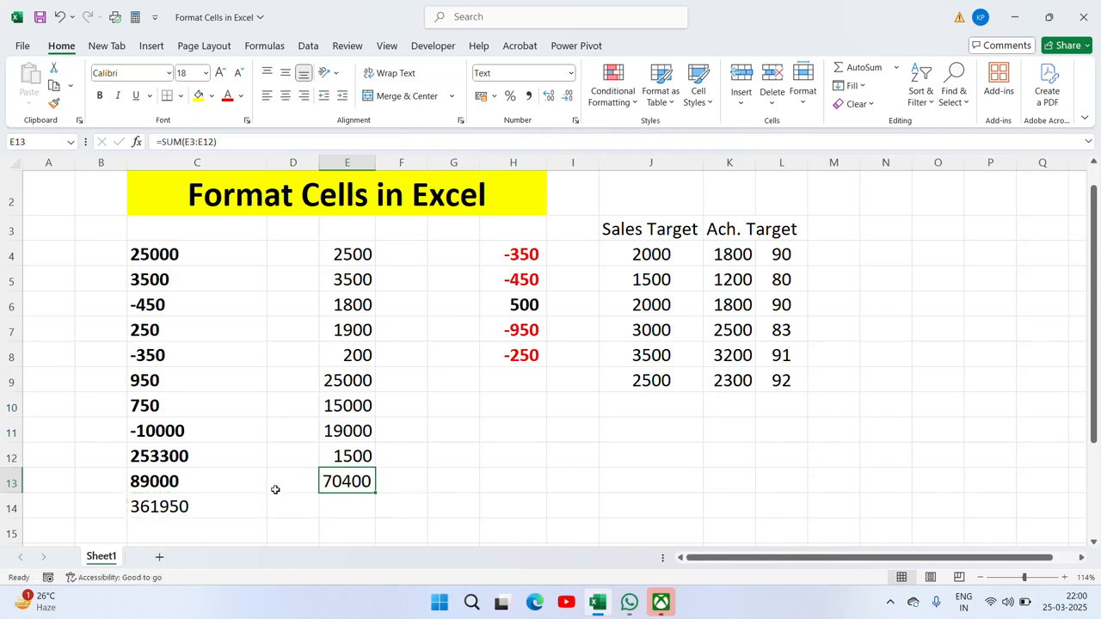
key(ctrl+b)
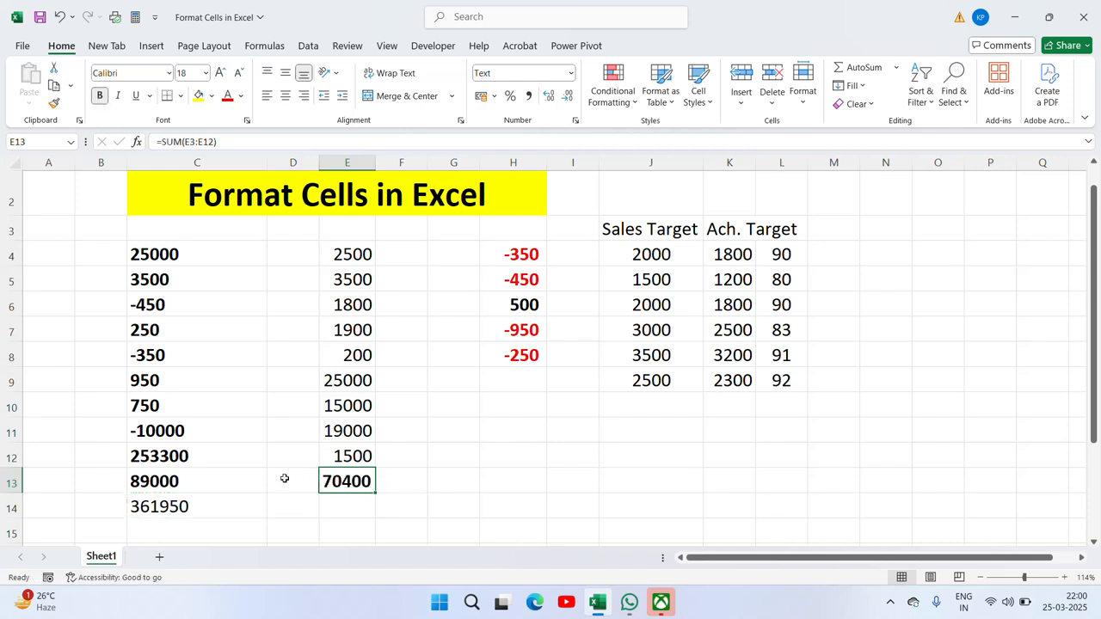
click(153, 276)
key(ctrl+1)
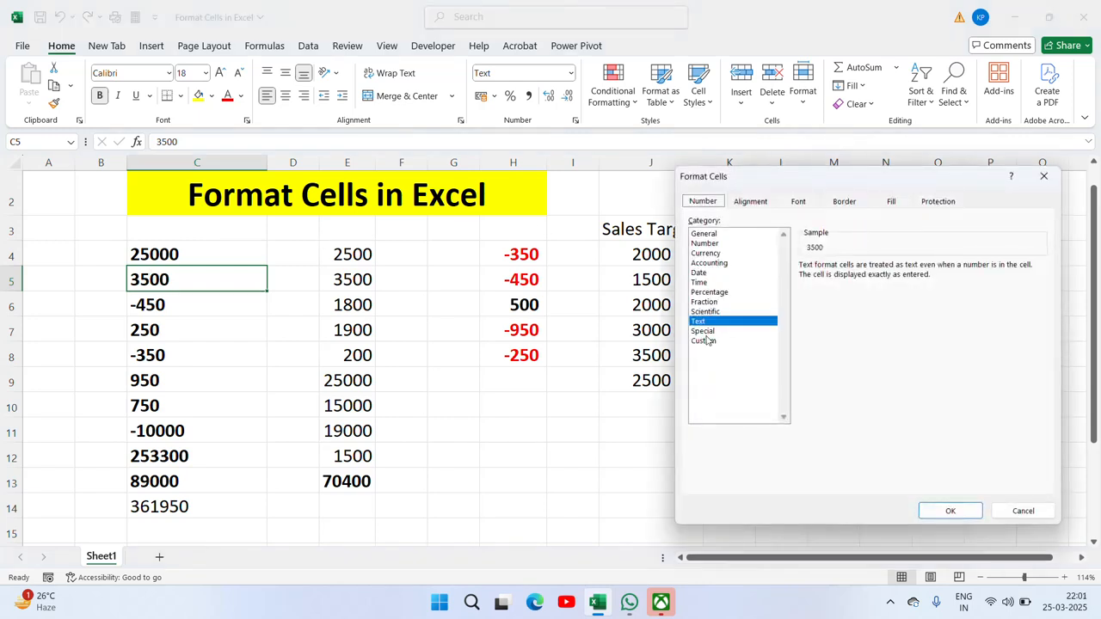
click(701, 331)
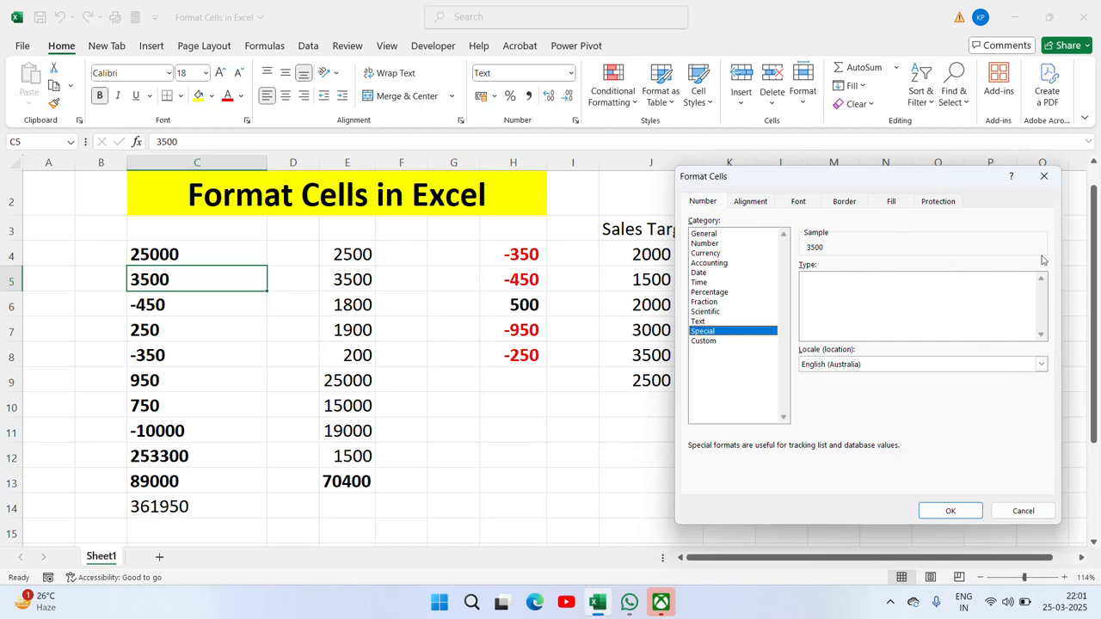
click(707, 342)
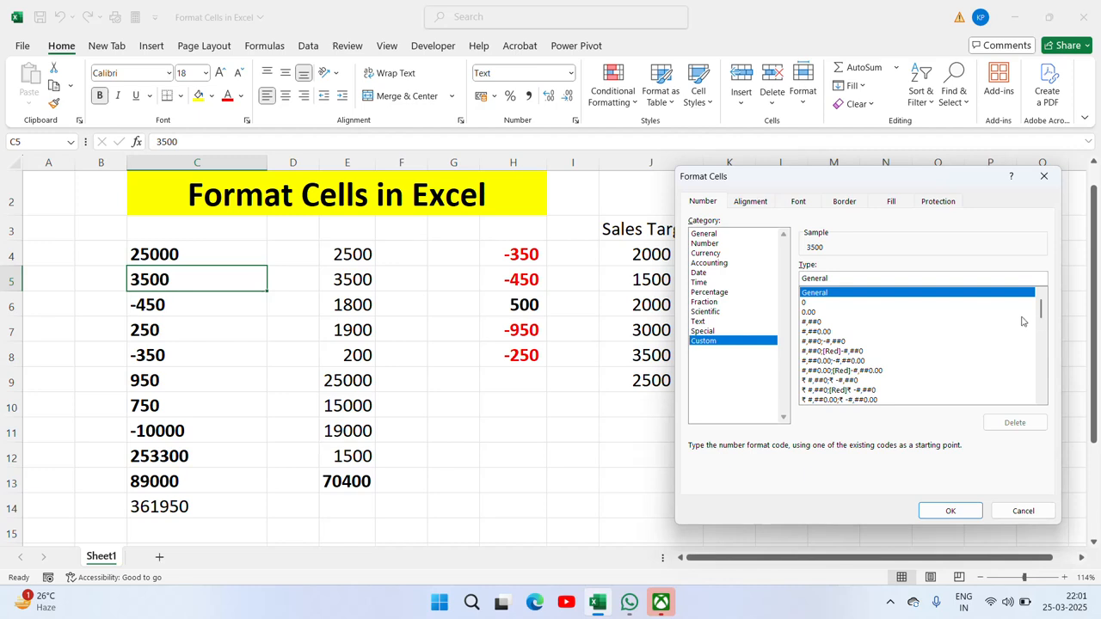
drag(1043, 317, 1049, 290)
key(Escape)
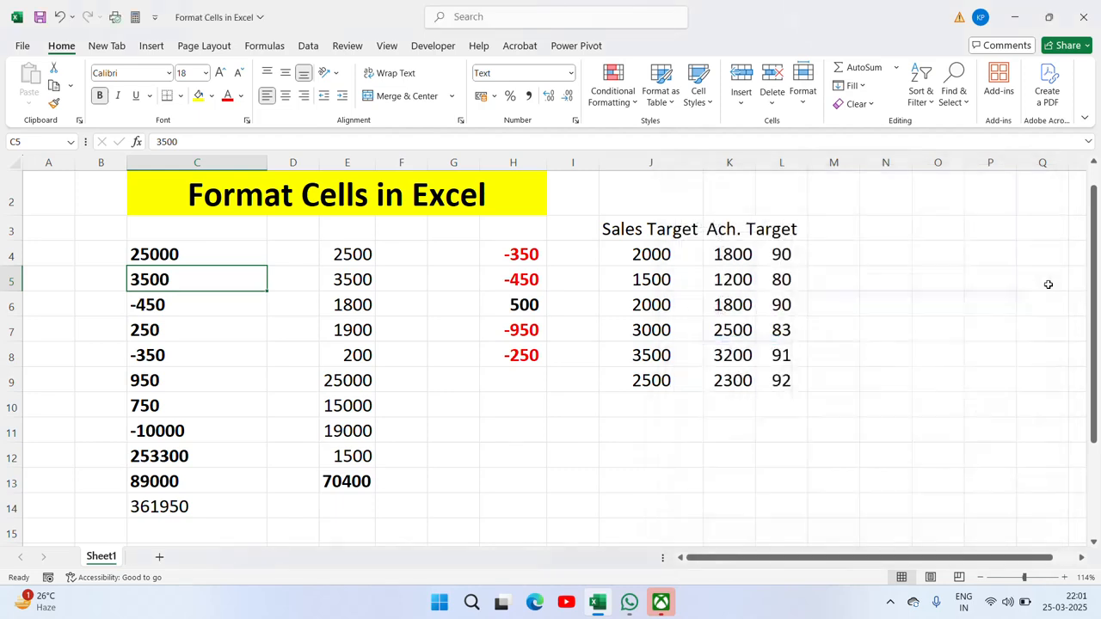
click(651, 241)
Step: Type the time 10:01 into empty cell O4, discarding a stray 9
key(Down)
key(Right)
key(Right)
key(Right)
key(Right)
key(Right)
key(Right)
key(Right)
key(Right)
key(Right)
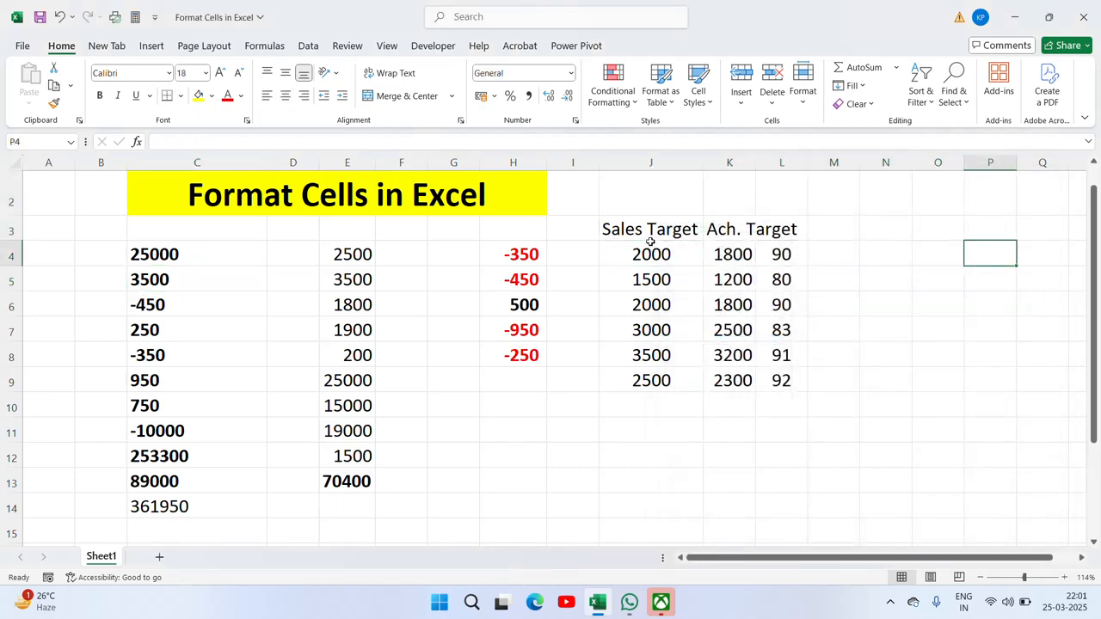
key(Right)
key(Right)
key(Right)
key(Left)
key(Left)
key(Left)
key(Left)
key(Left)
key(Left)
key(Left)
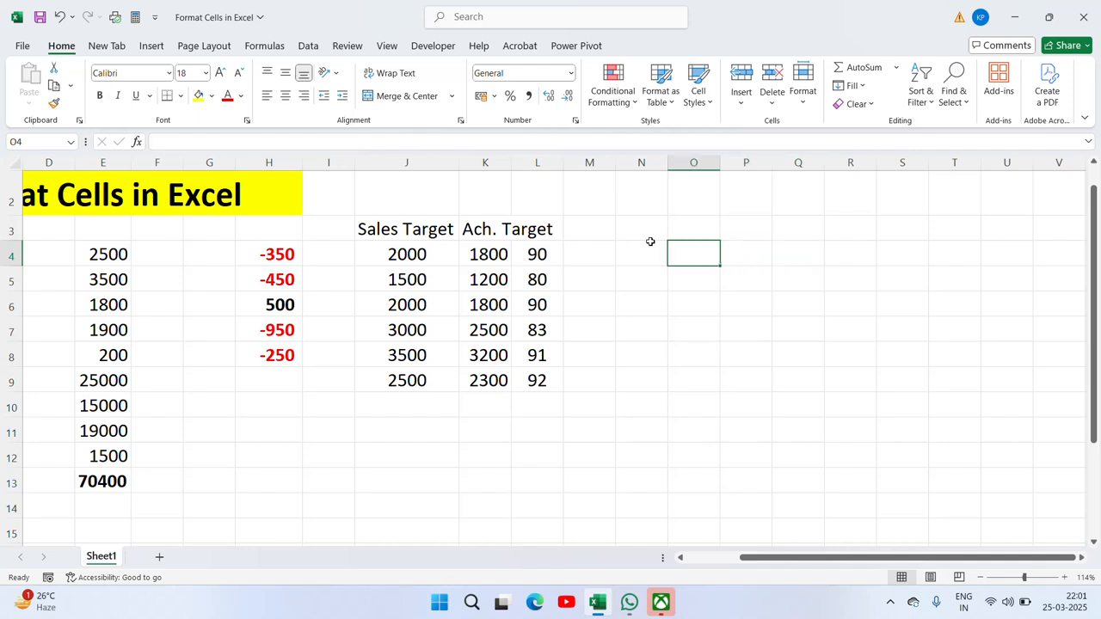
text(9)
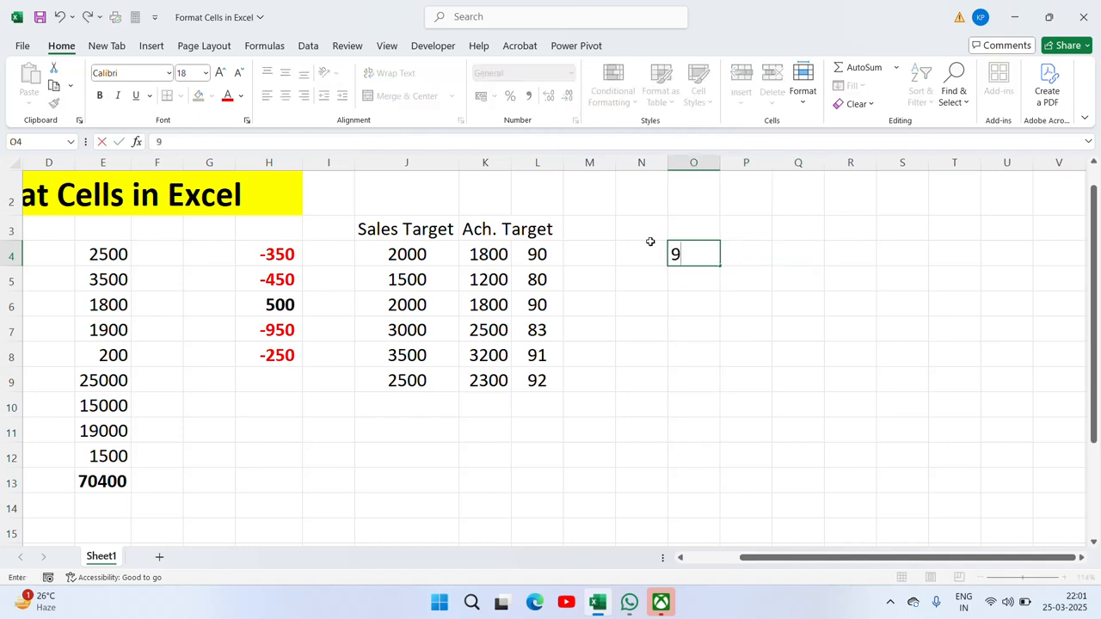
key(Escape)
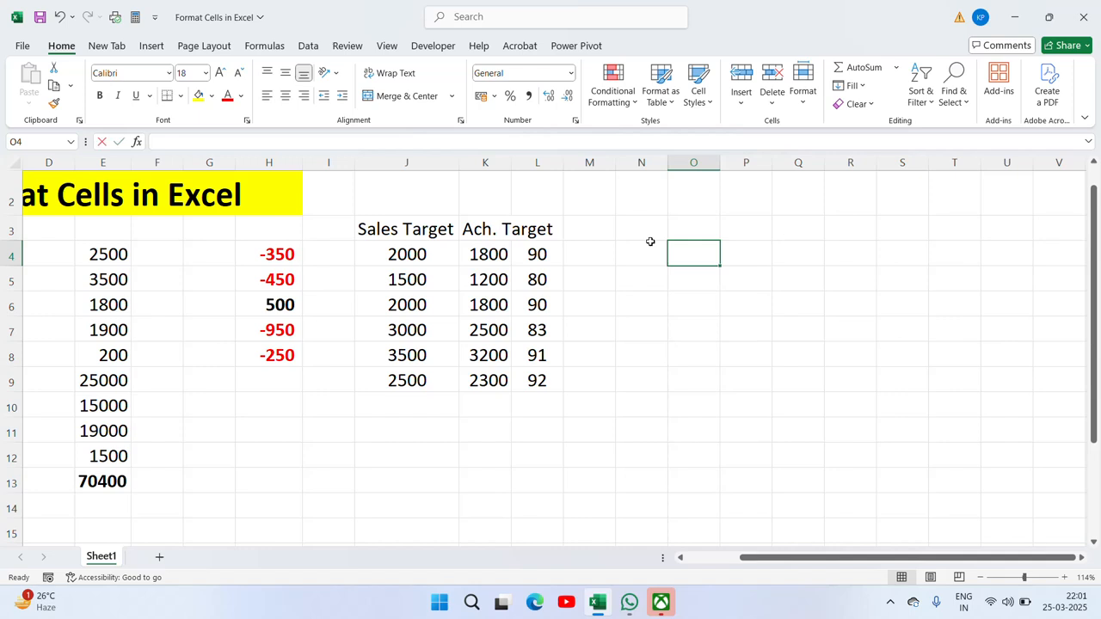
text(10:01)
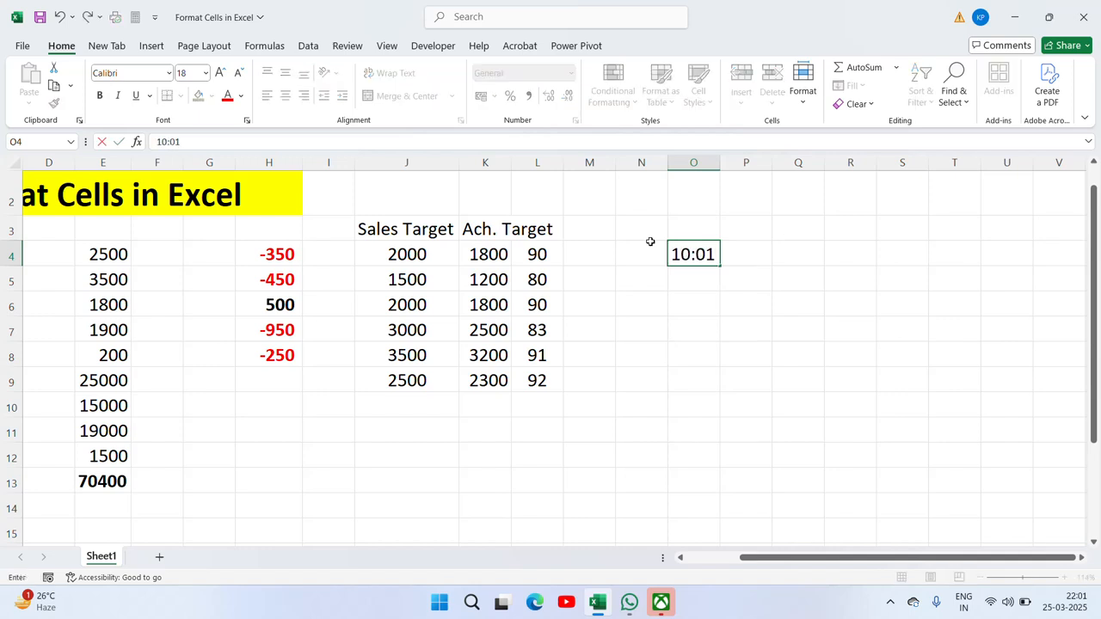
key(ctrl+Return)
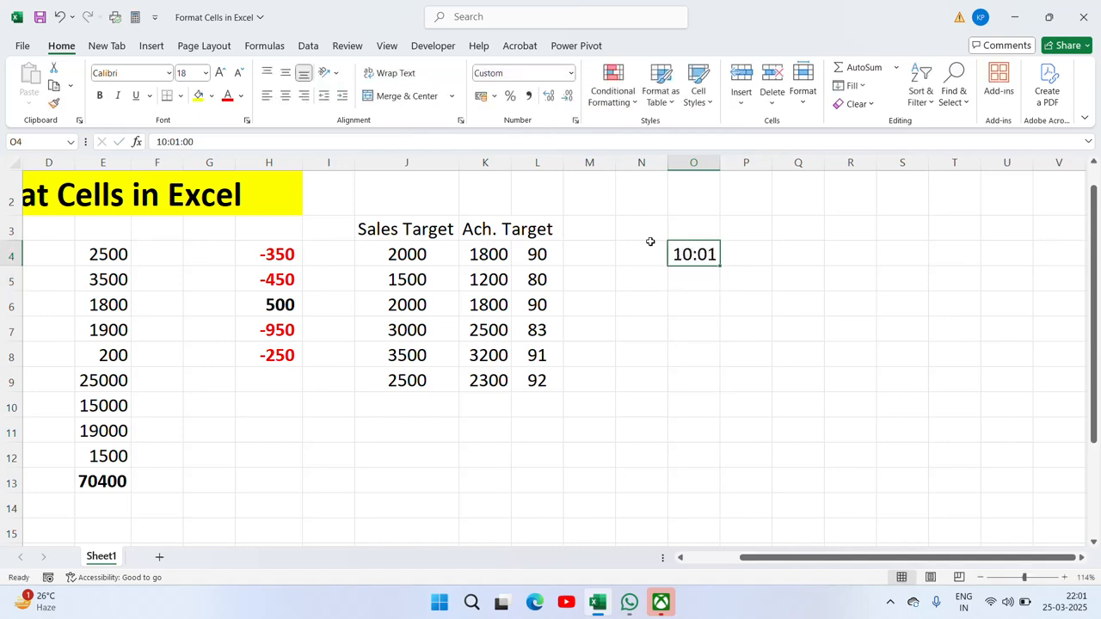
Step: Apply the custom mm:ss time format to cell O4
right_click(701, 254)
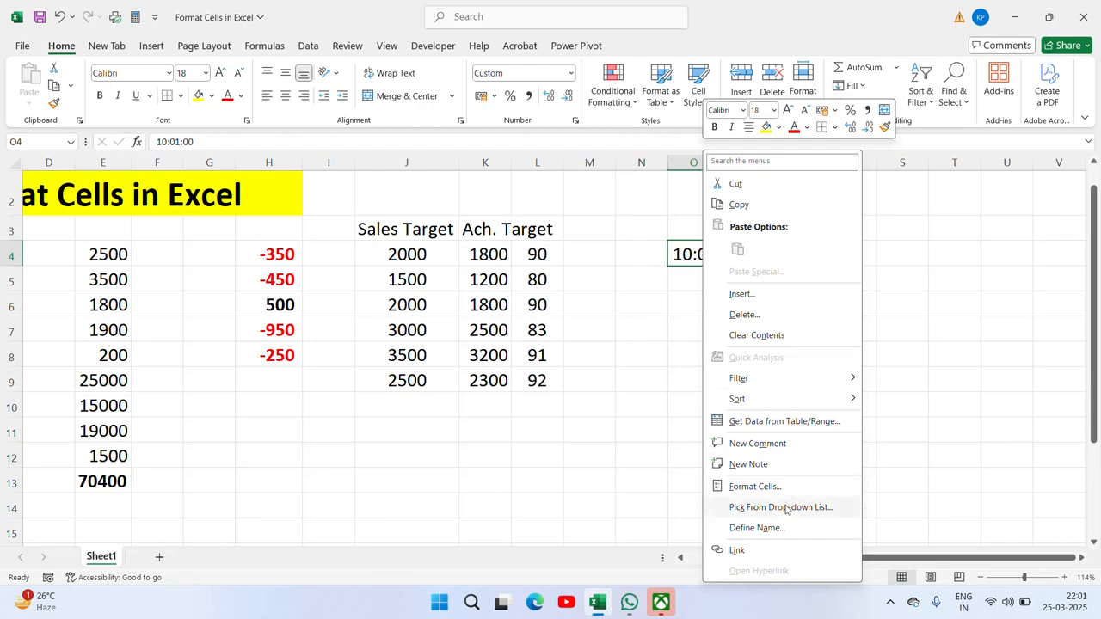
click(754, 487)
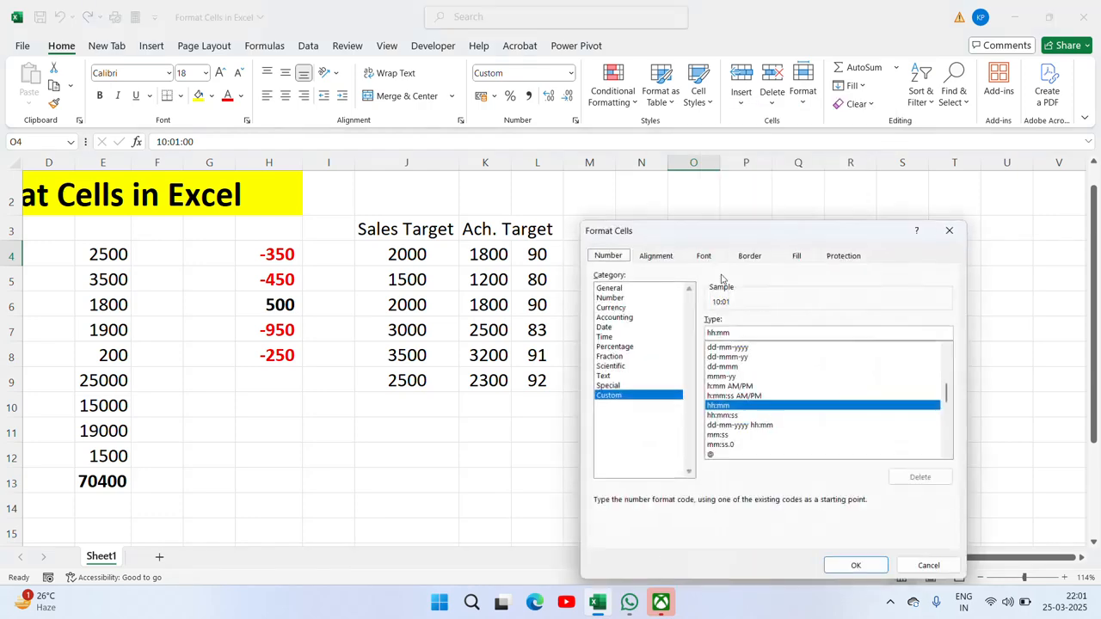
drag(722, 239, 314, 196)
click(309, 393)
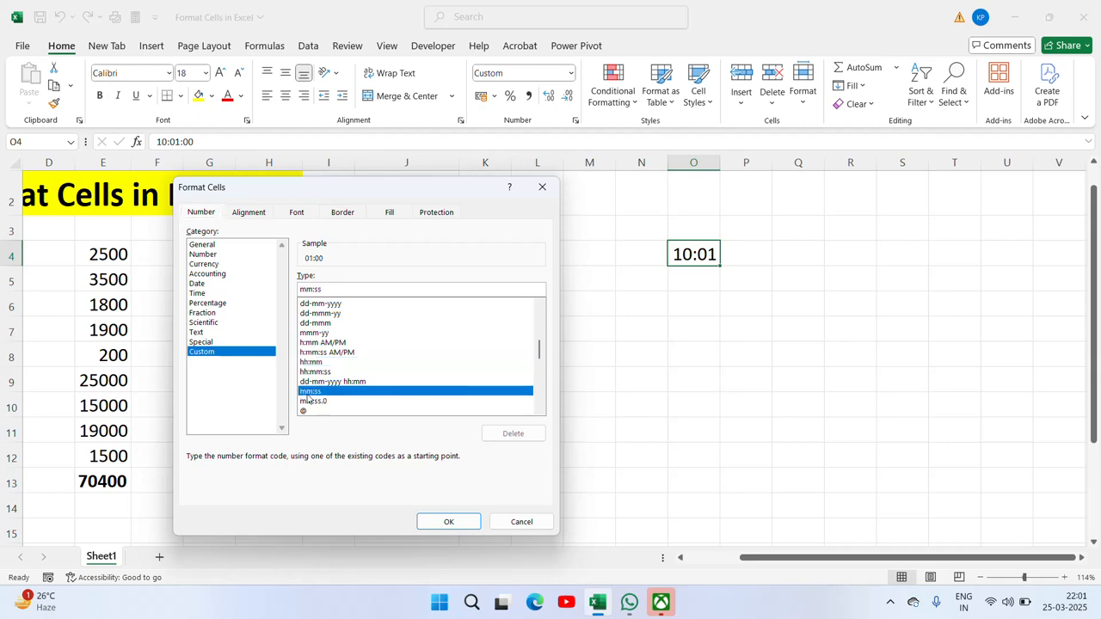
click(471, 519)
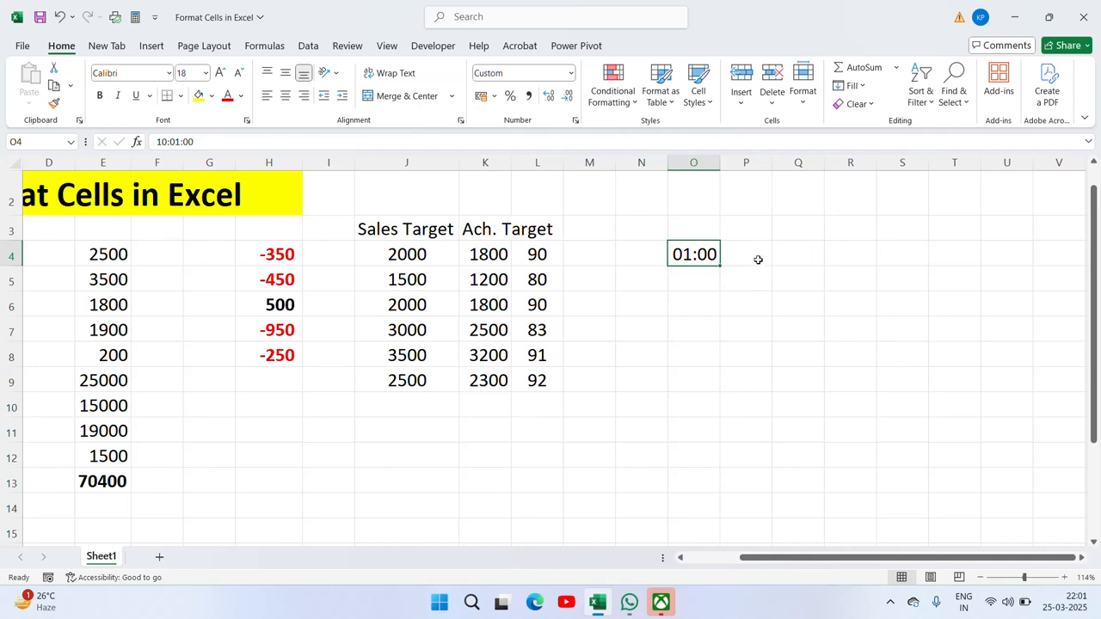
Step: Re-enter O4 as 22:01, still displayed as 01:00, and widen column O to 16.78
key(Delete)
text(22:)
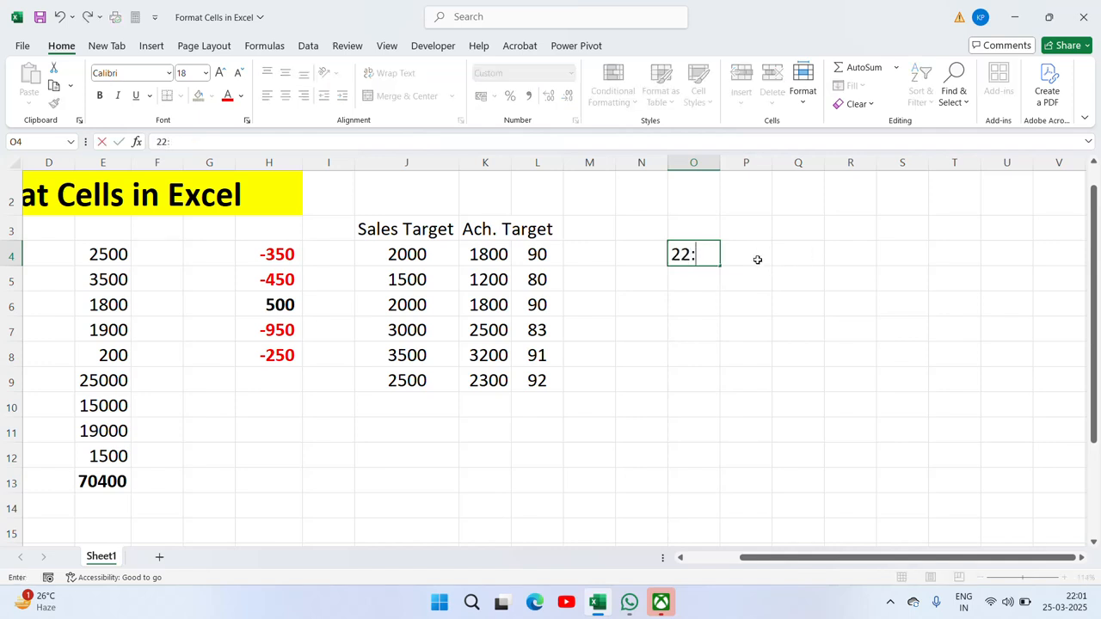
text(01)
key(Return)
key(Up)
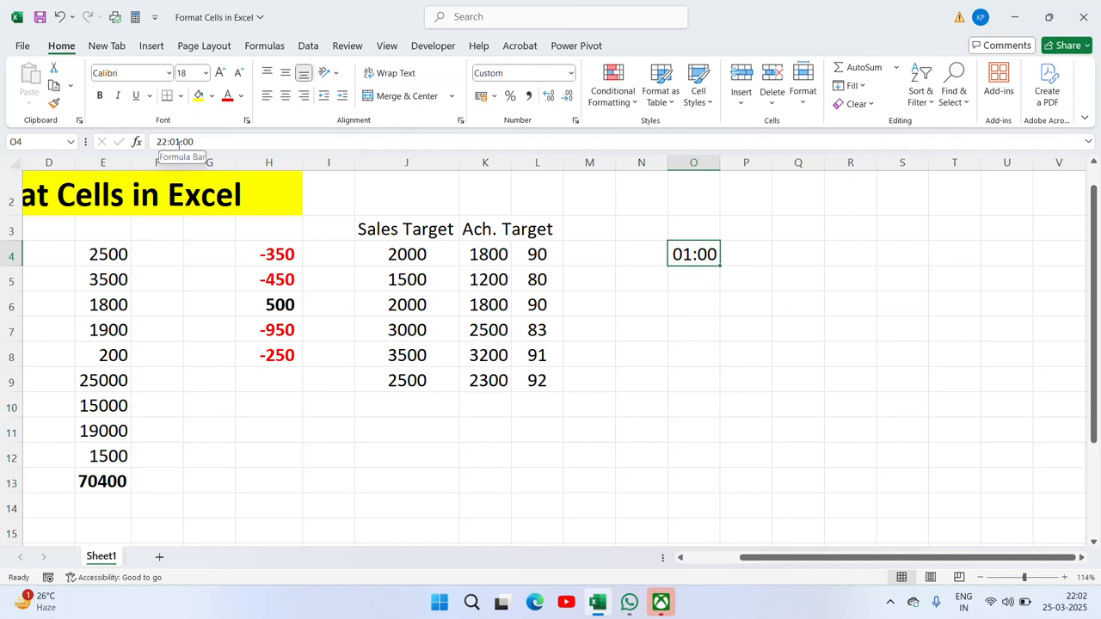
drag(723, 163, 774, 164)
Step: Apply the custom hh:mm format to O4 so it displays 22:01 instead of 01:00
right_click(732, 252)
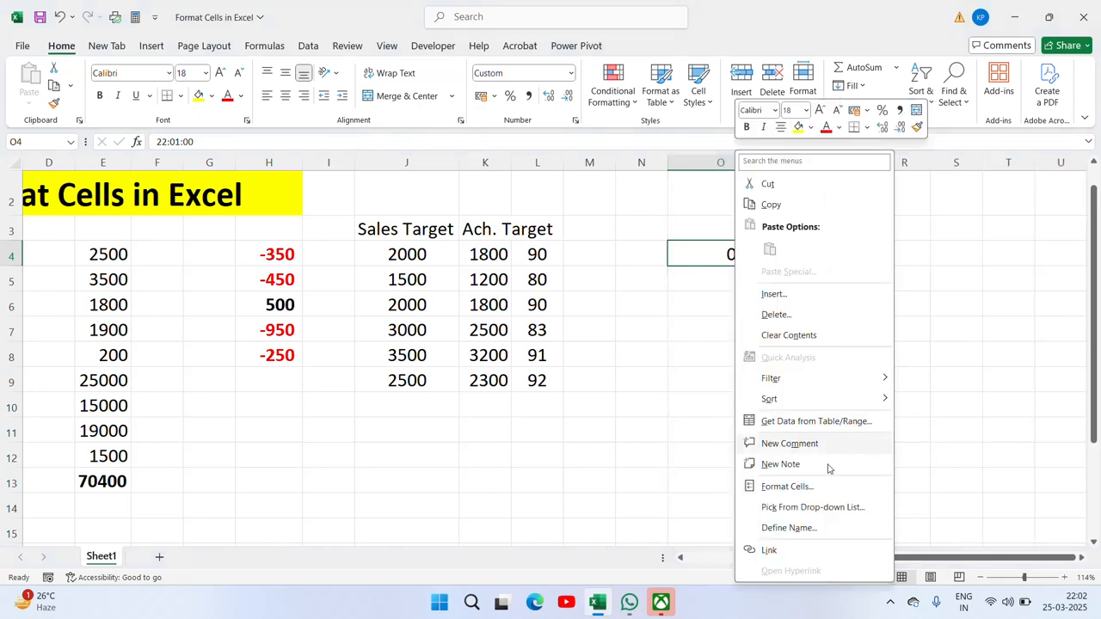
click(784, 486)
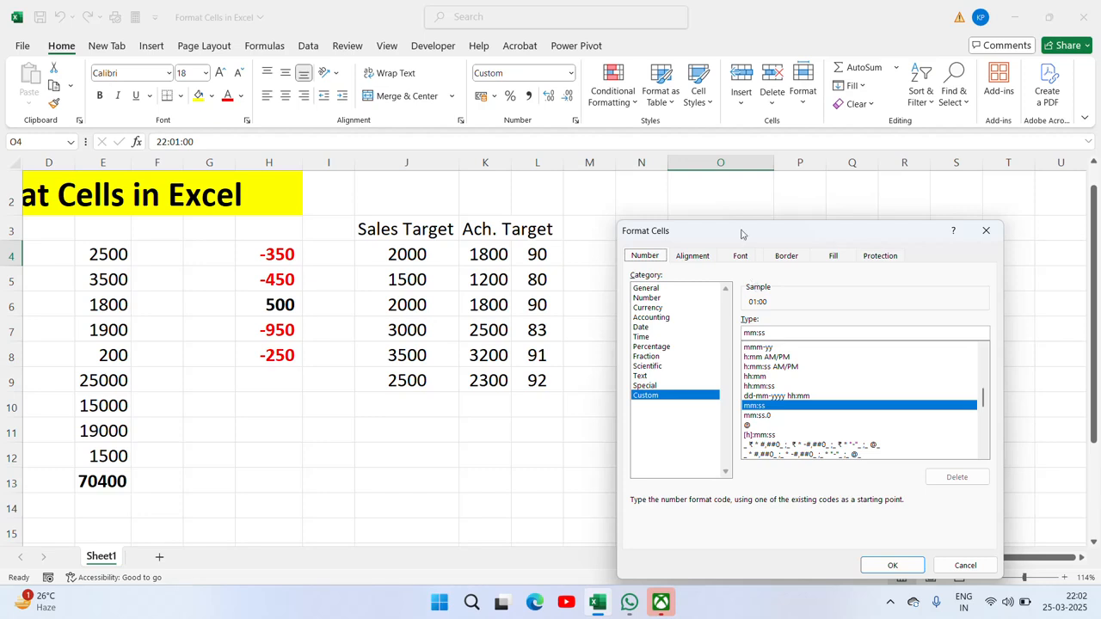
drag(741, 234, 317, 228)
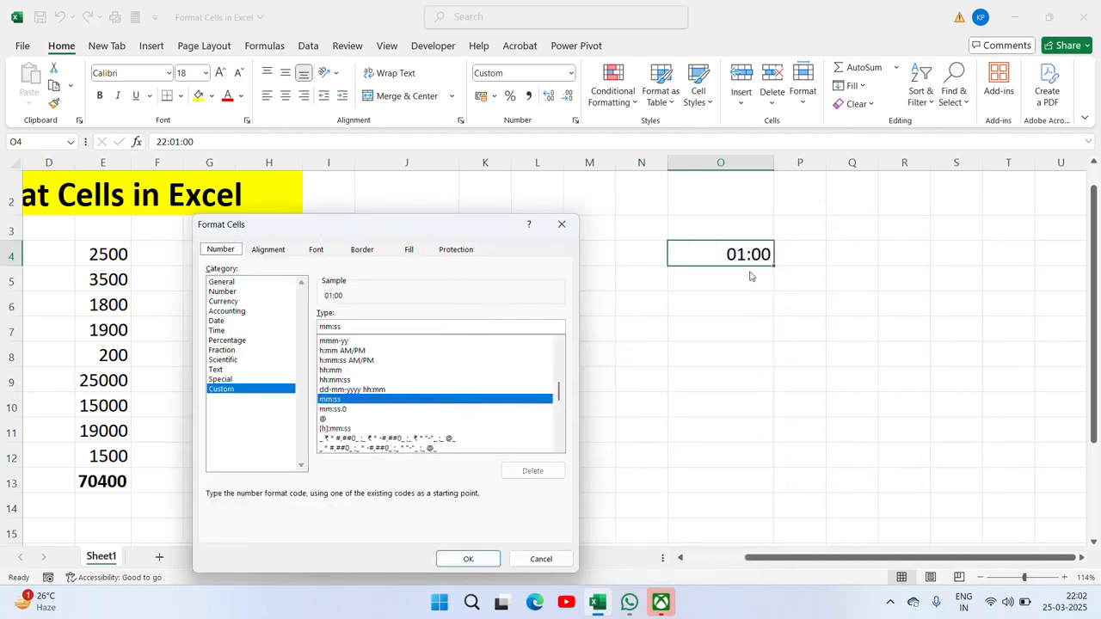
click(341, 370)
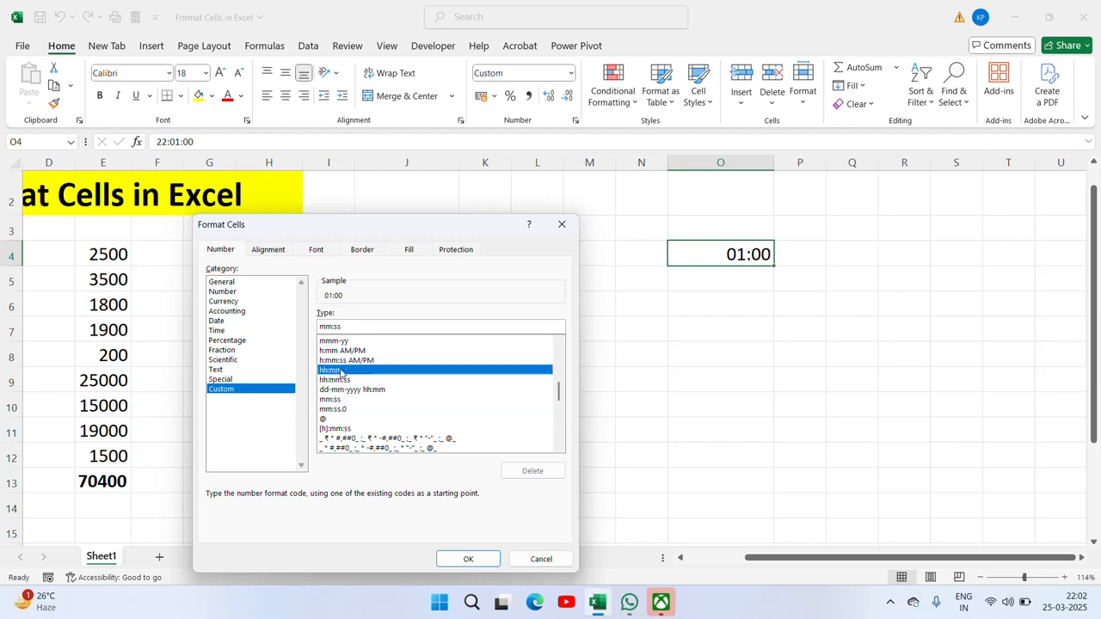
click(468, 559)
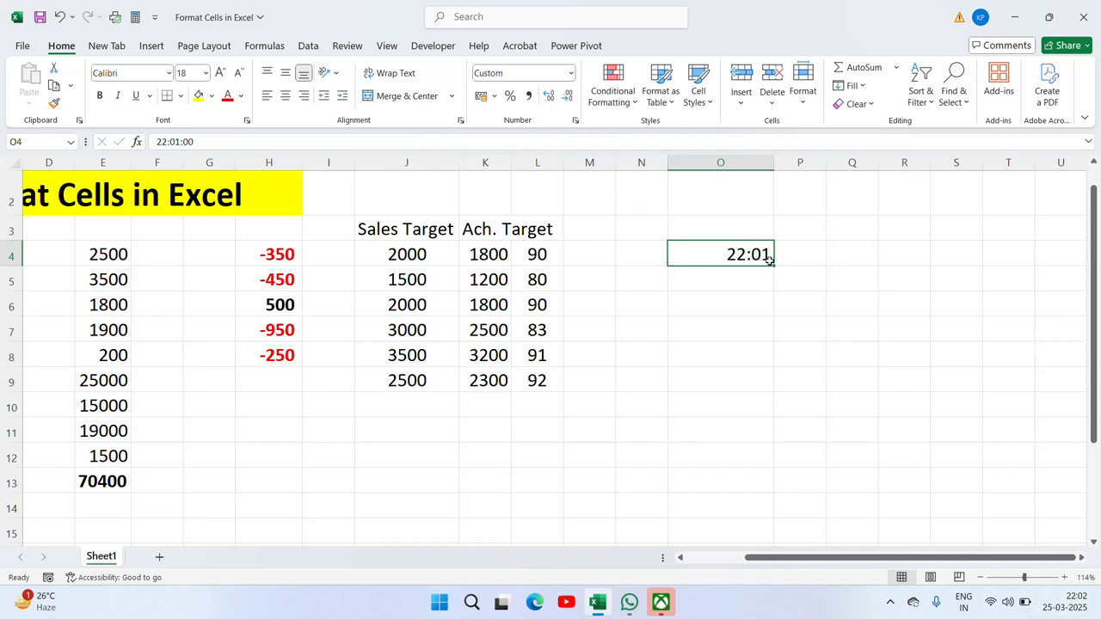
Step: Format O4 as h:mm:ss AM/PM so it reads 10:01:00 PM
right_click(717, 249)
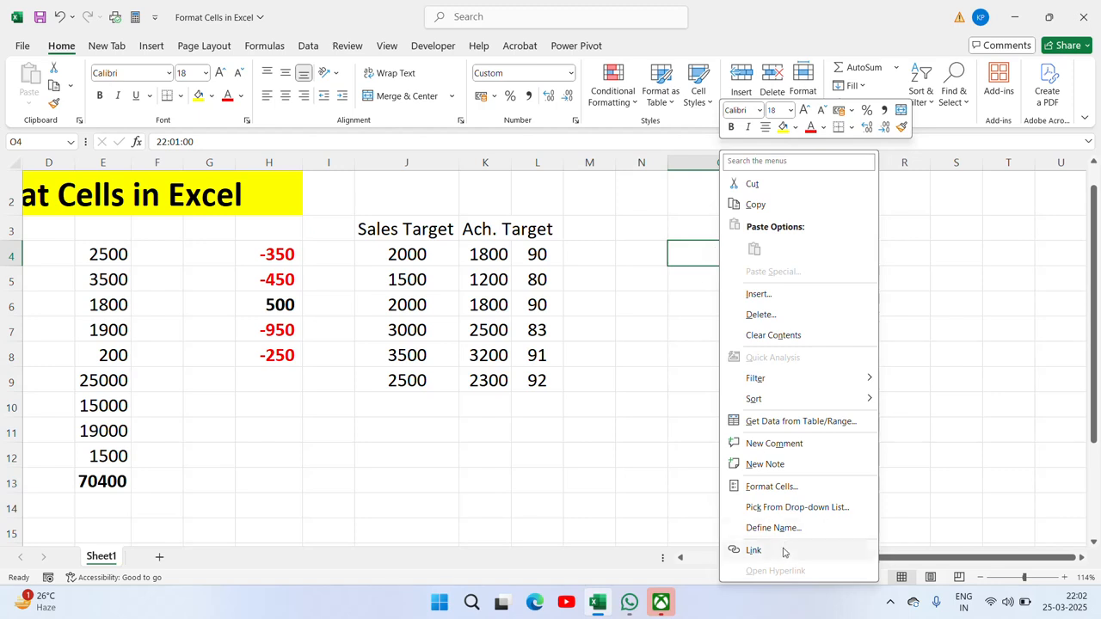
click(798, 486)
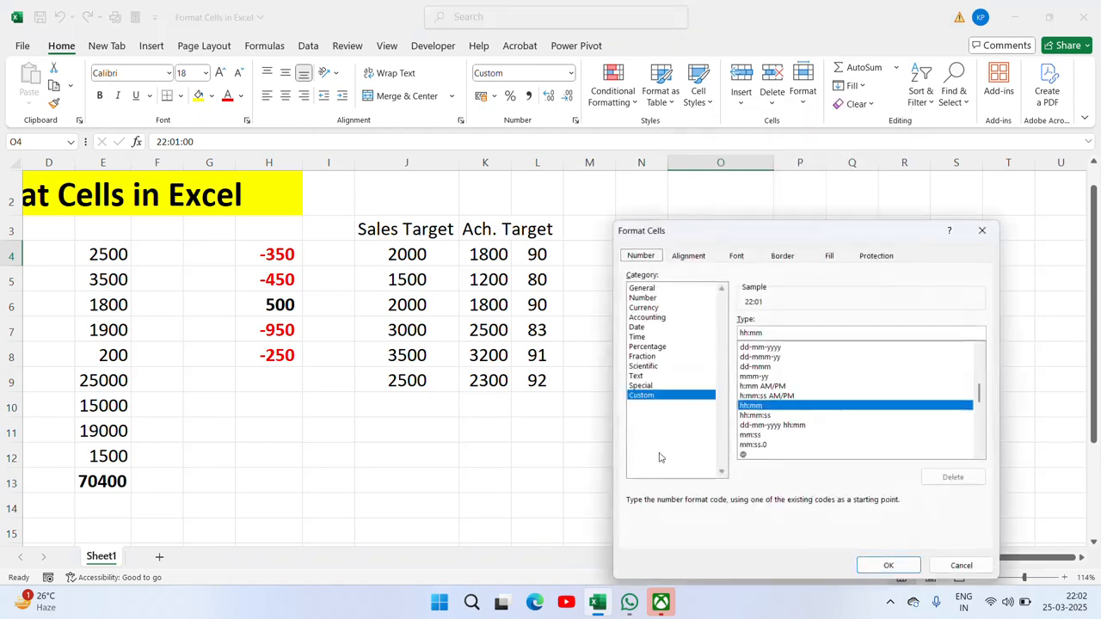
click(764, 397)
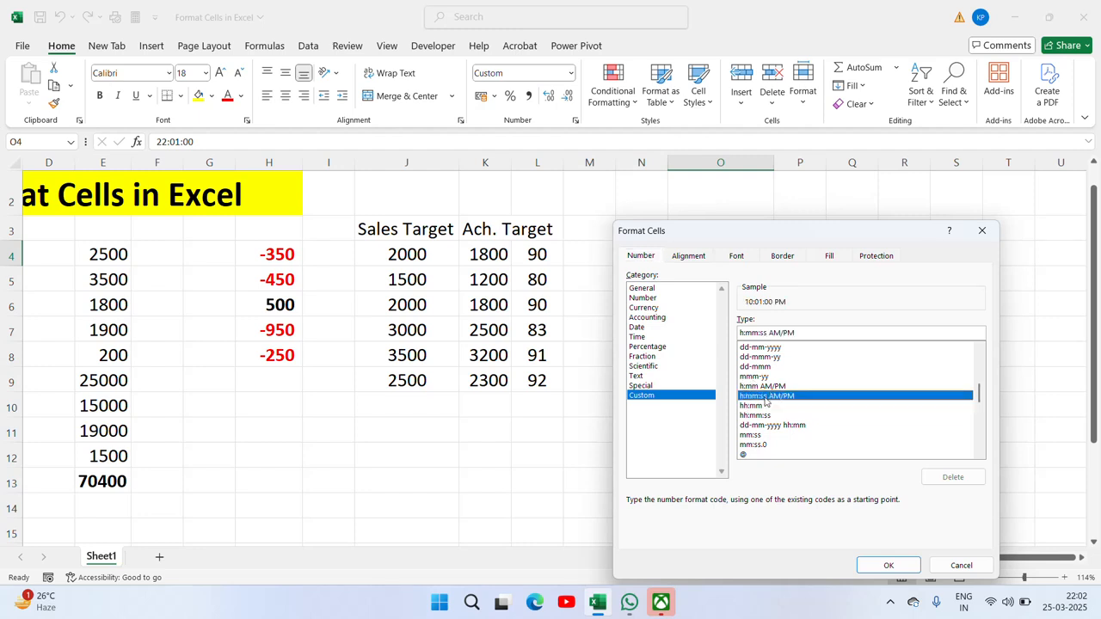
click(889, 564)
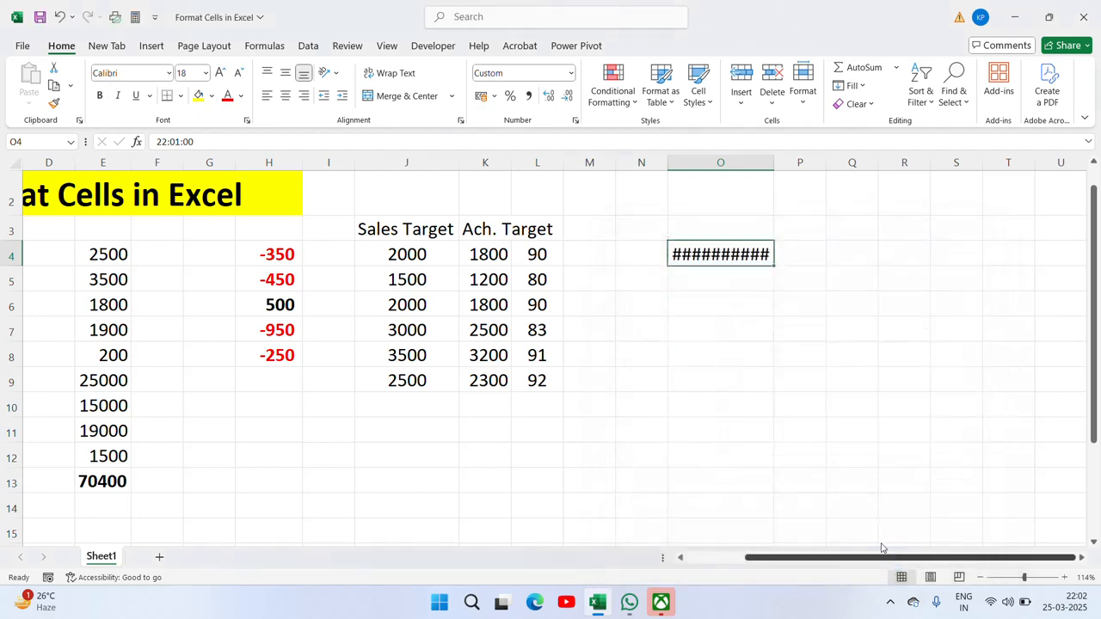
Step: Autofit column O to the full time and reopen O4's Format Cells settings
double_click(774, 164)
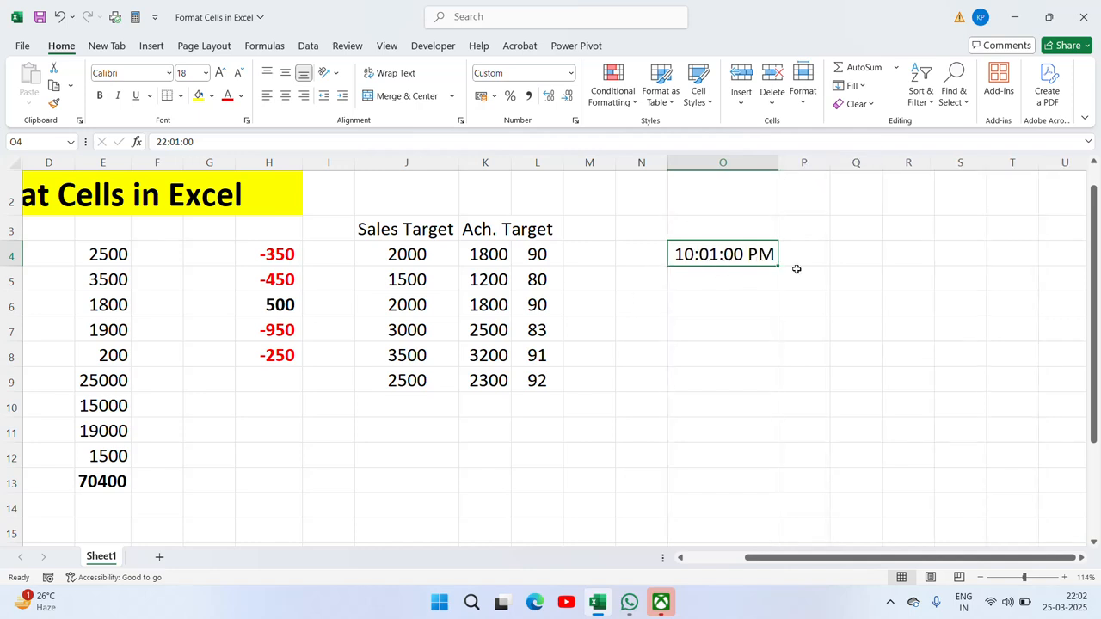
right_click(734, 261)
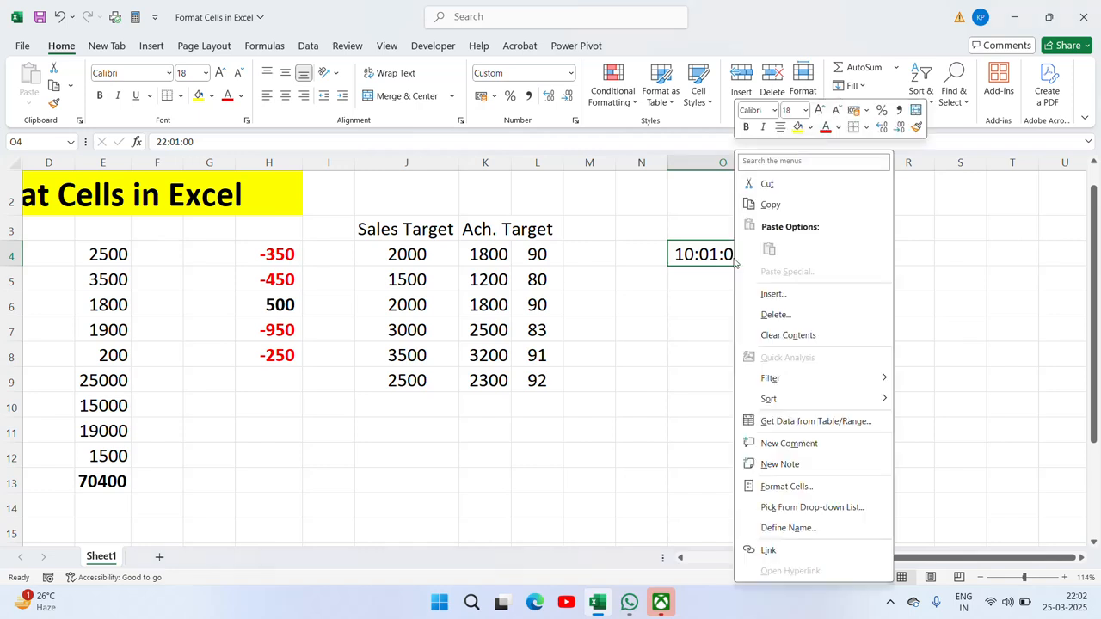
click(803, 487)
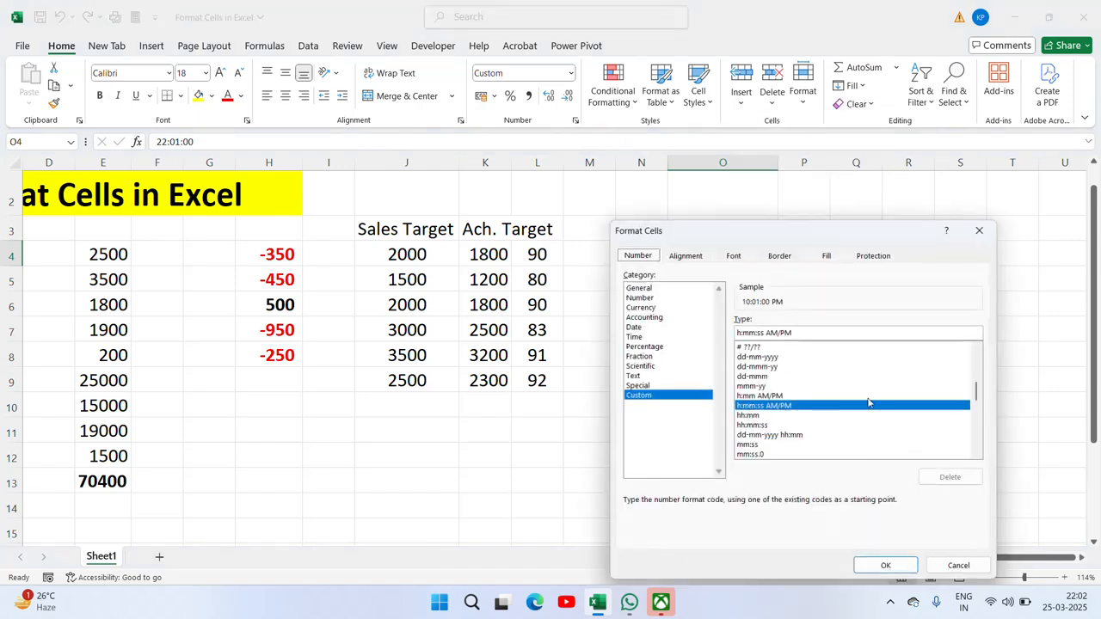
Step: Close the format settings, clear O4, and enter the date 25-Mar in P4
key(Return)
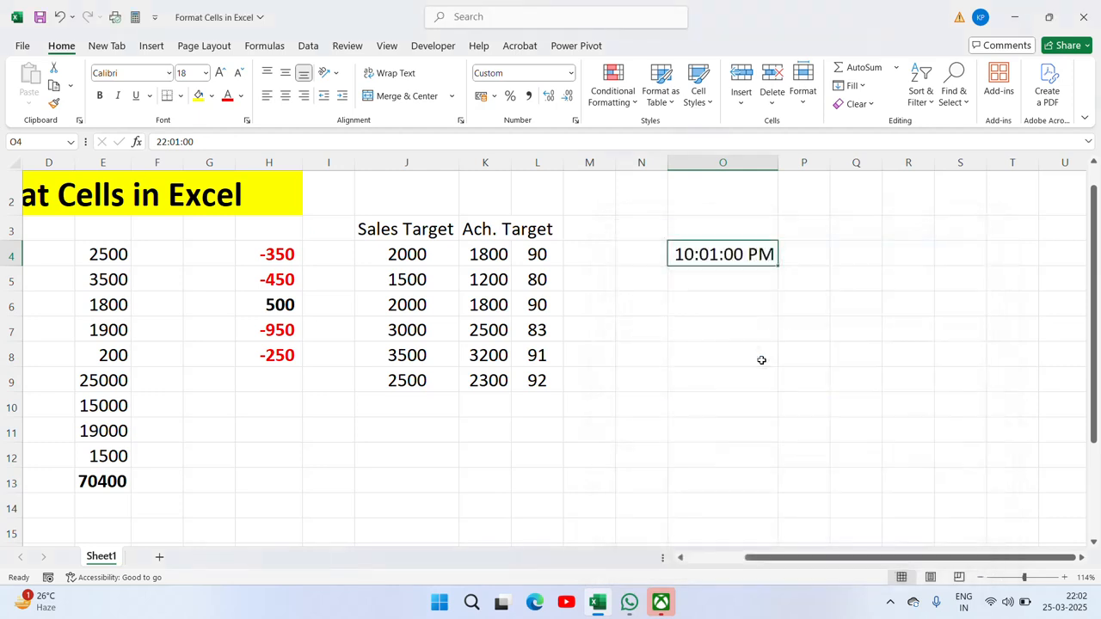
click(798, 258)
key(Left)
key(Delete)
click(799, 260)
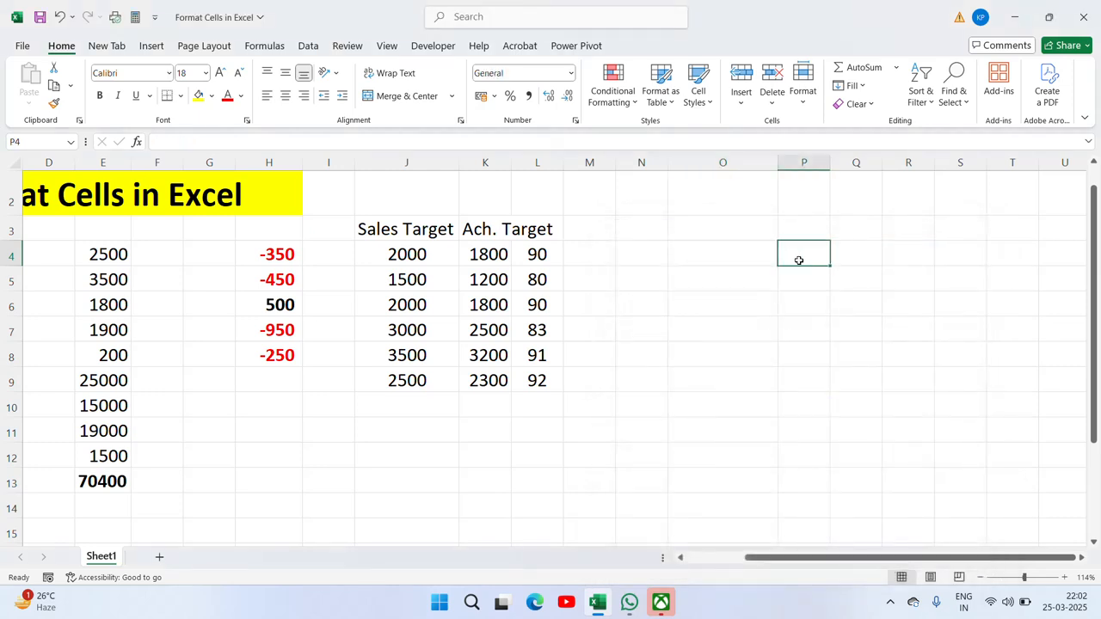
text(25-Mar)
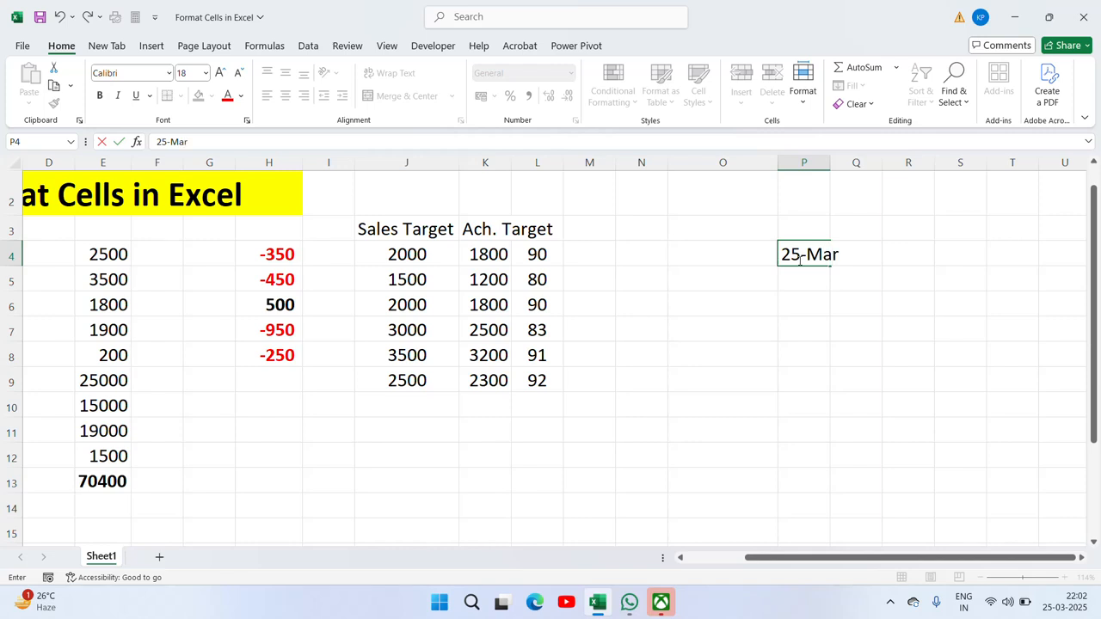
key(Return)
Step: Format P4 with the custom dd-mm-yyyy type so it shows 25-03-2025
click(823, 246)
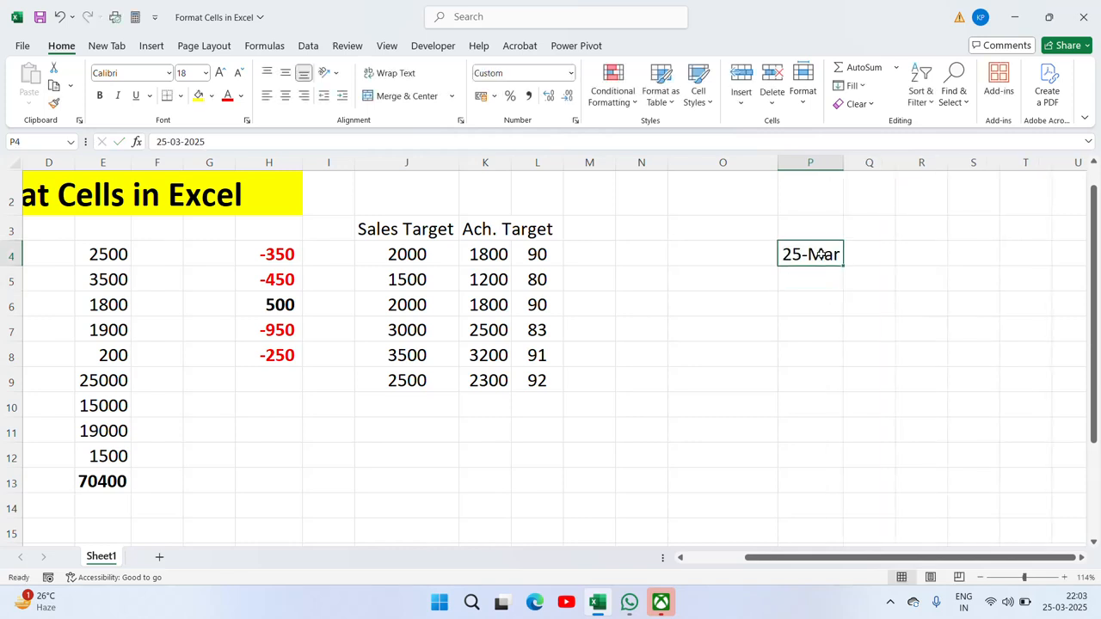
right_click(821, 255)
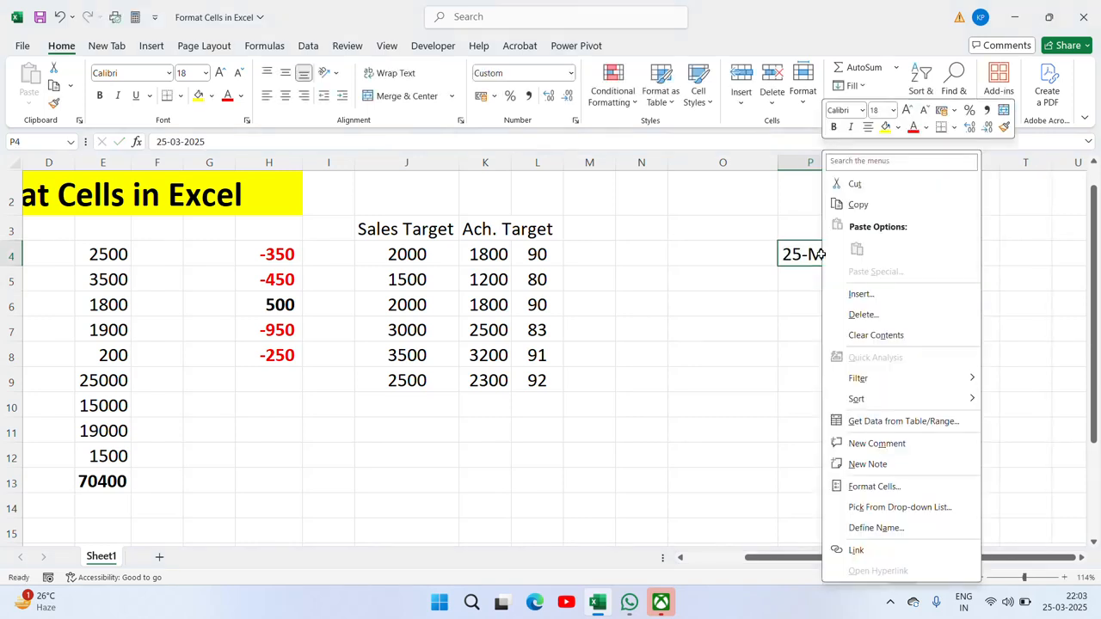
click(886, 486)
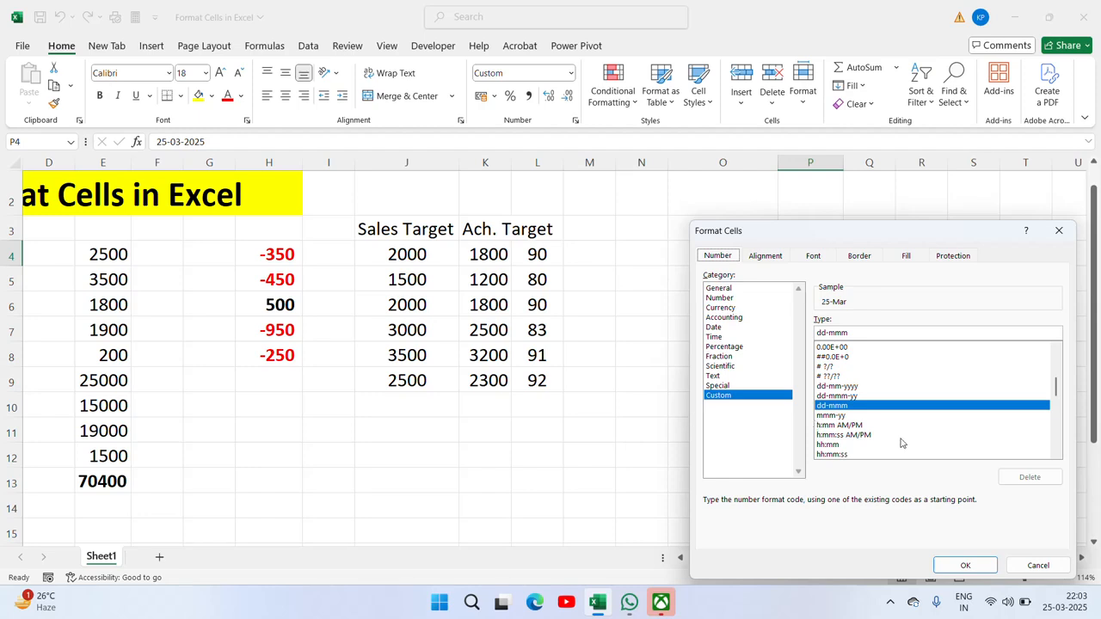
drag(810, 241, 333, 221)
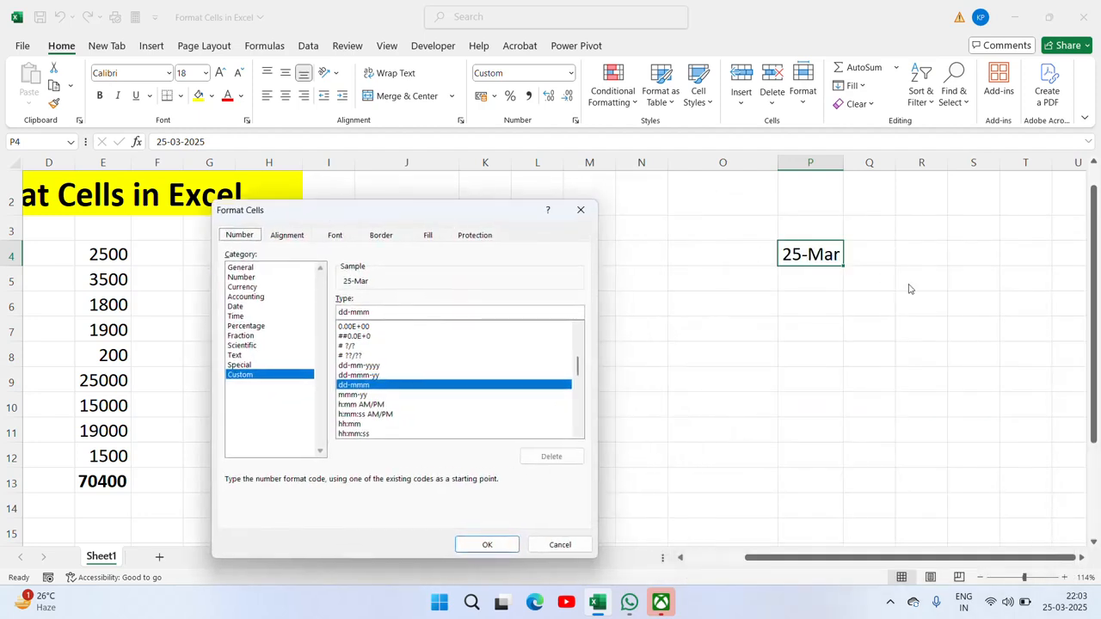
click(373, 367)
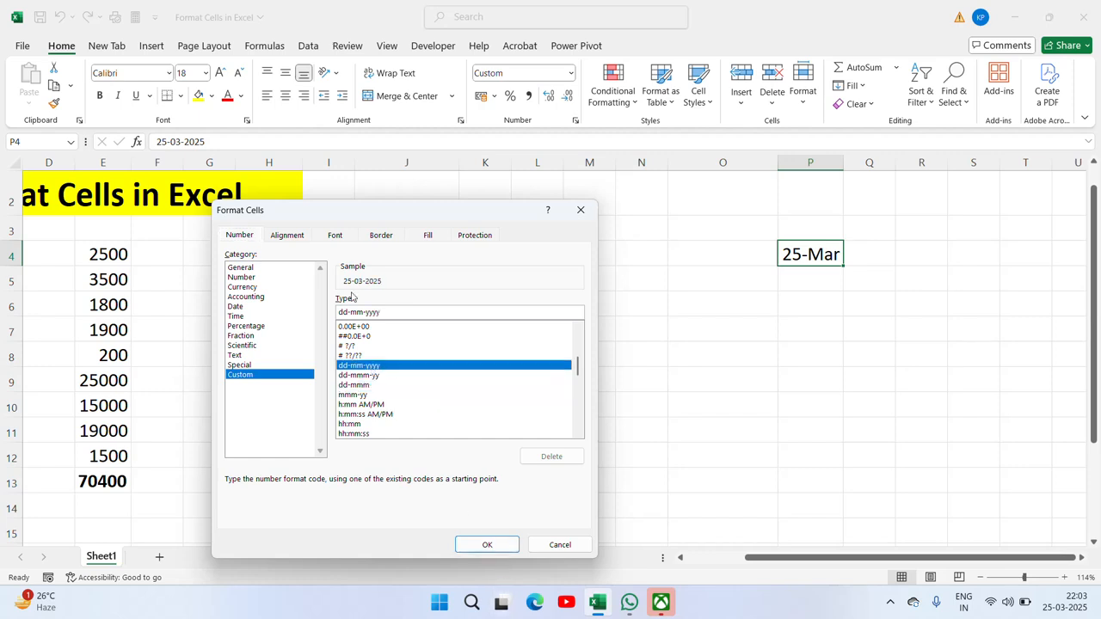
click(489, 545)
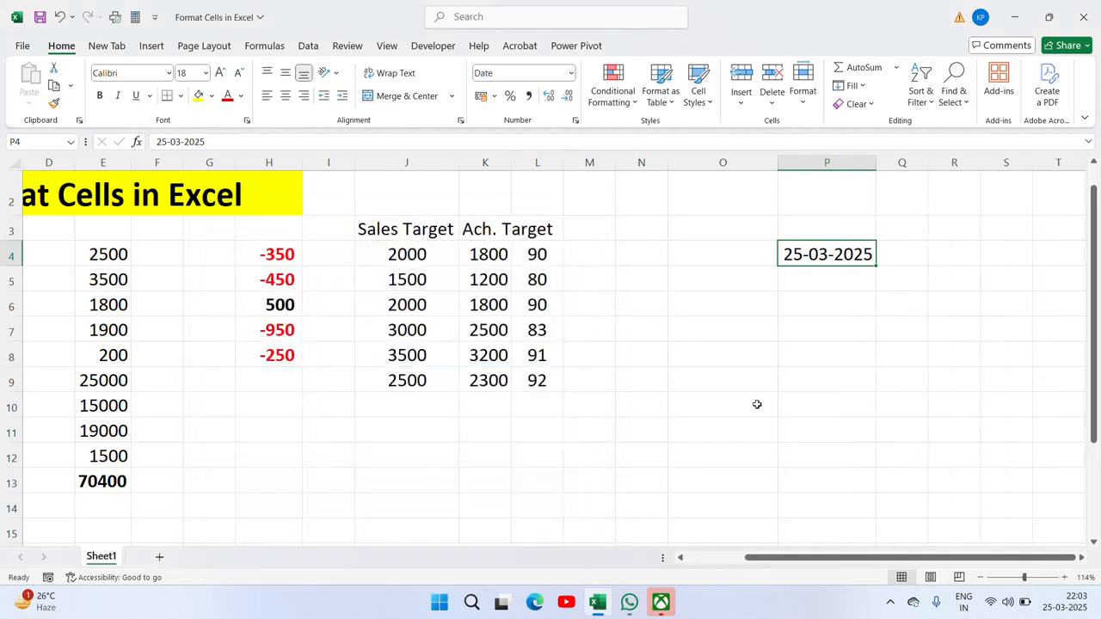
Step: Set P4 back to the custom dd-mmm format showing 25-Mar, then reopen its Format Cells settings
right_click(838, 257)
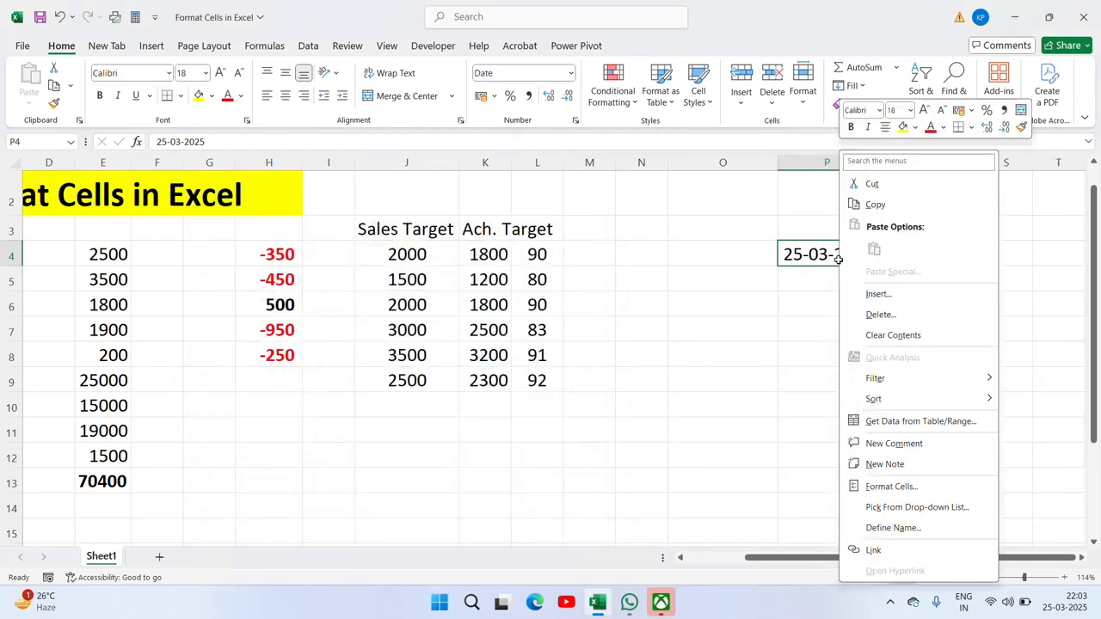
click(949, 486)
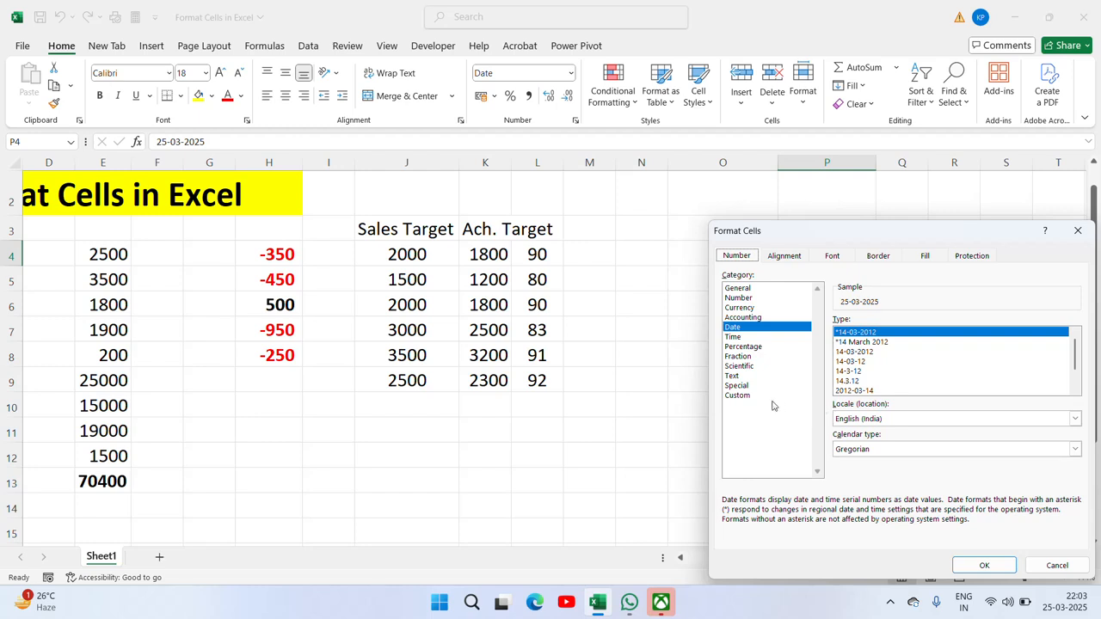
click(736, 396)
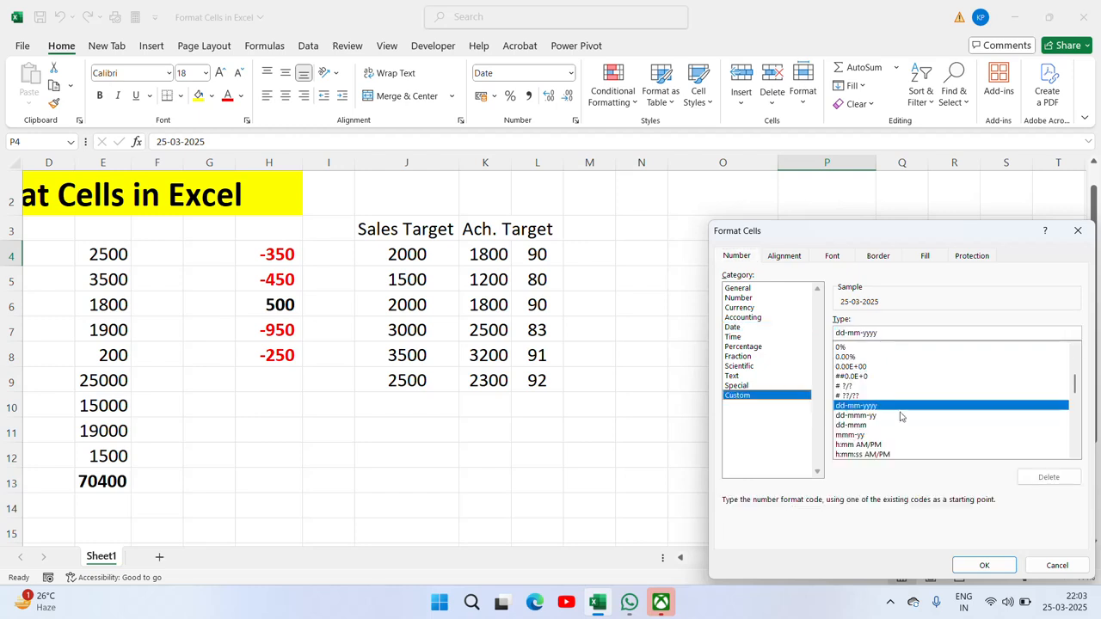
click(857, 427)
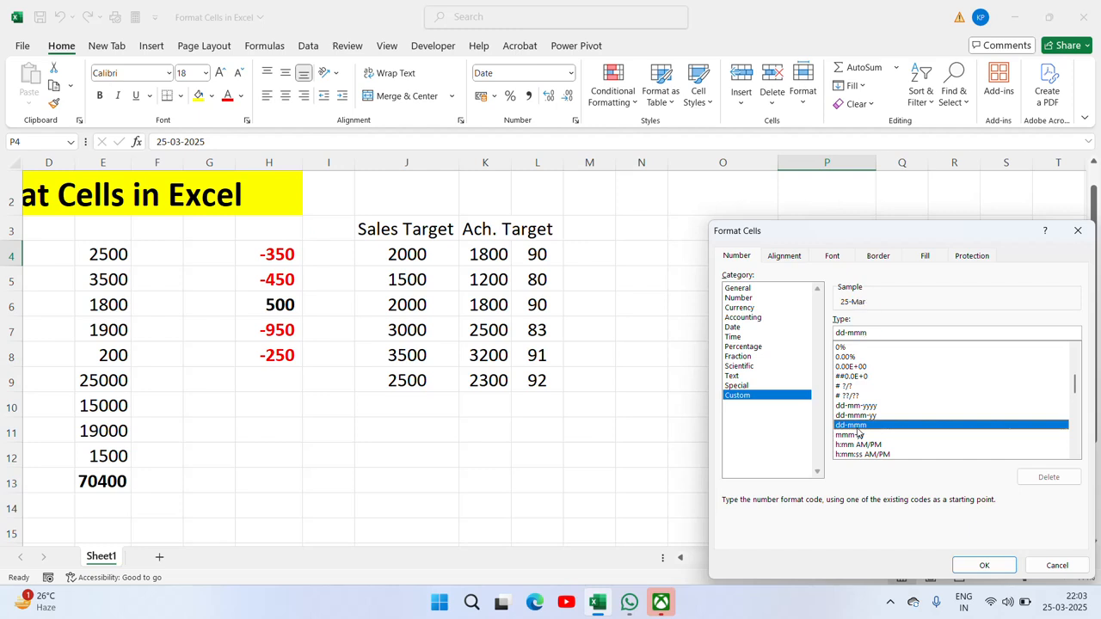
click(984, 566)
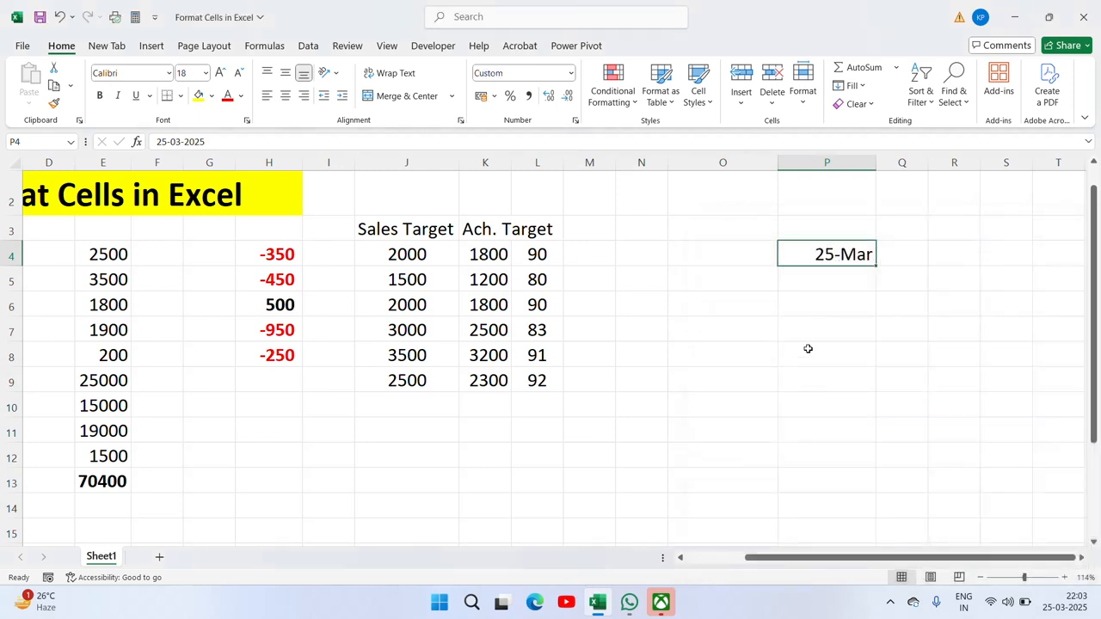
right_click(832, 258)
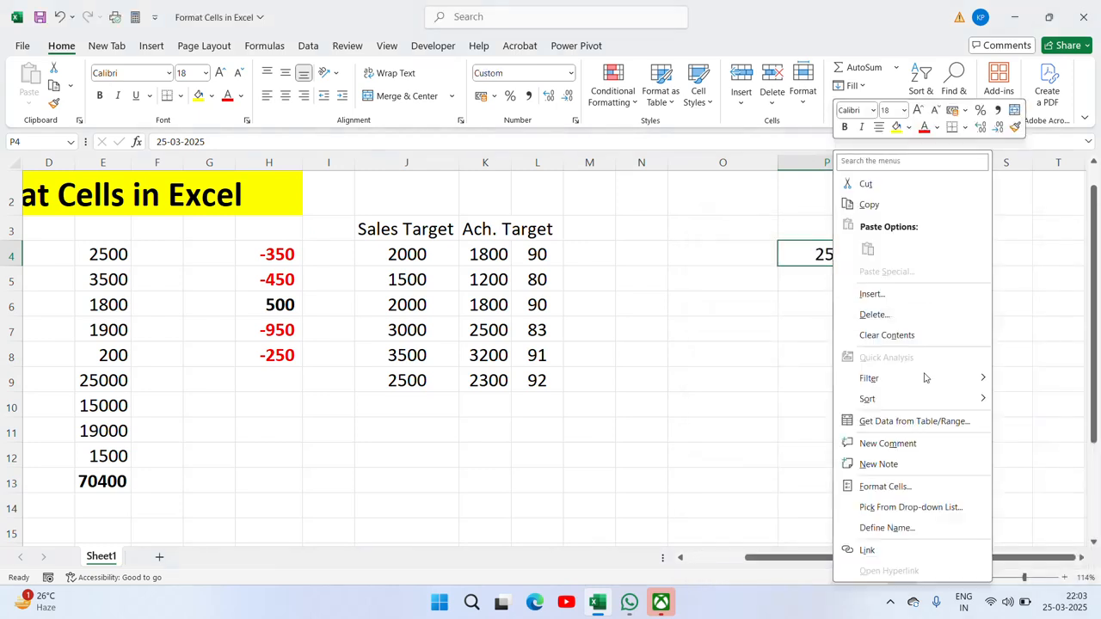
click(885, 487)
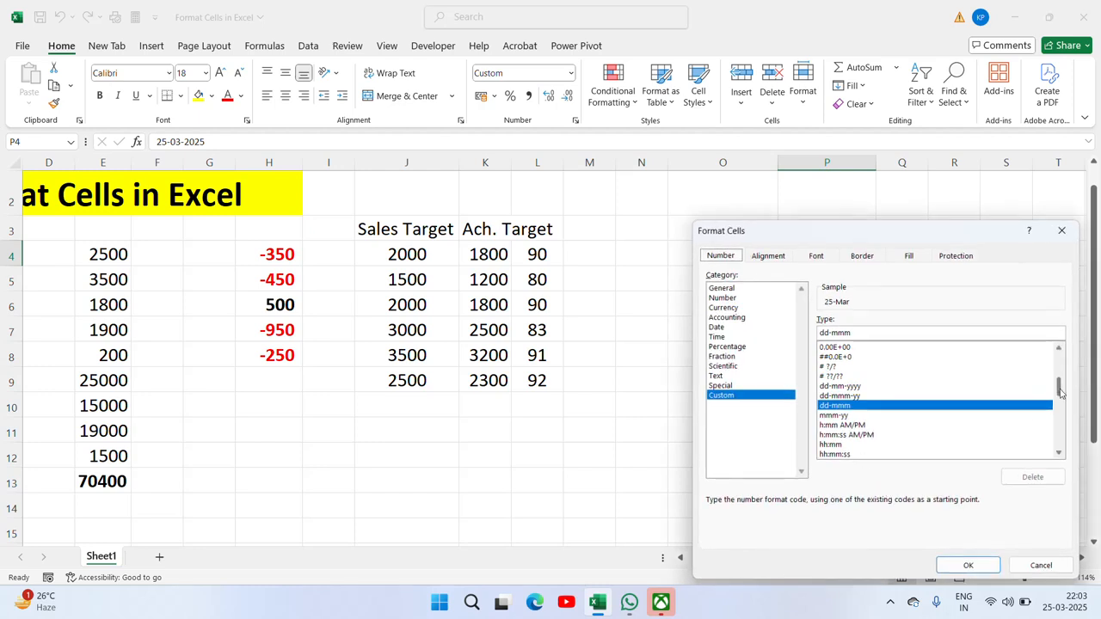
drag(1059, 393, 1056, 345)
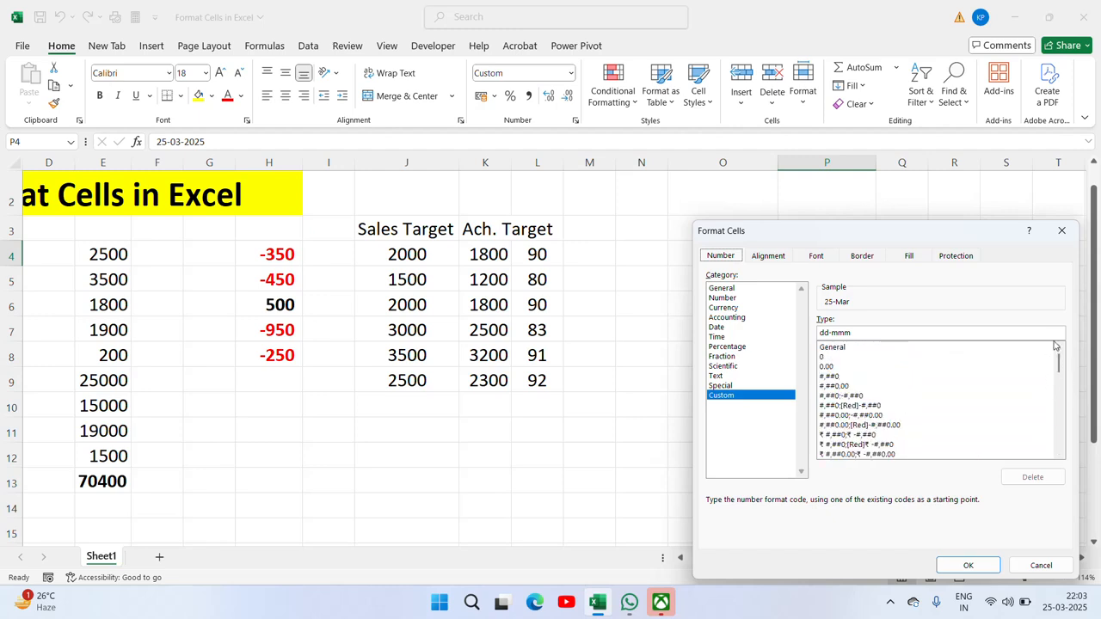
click(723, 299)
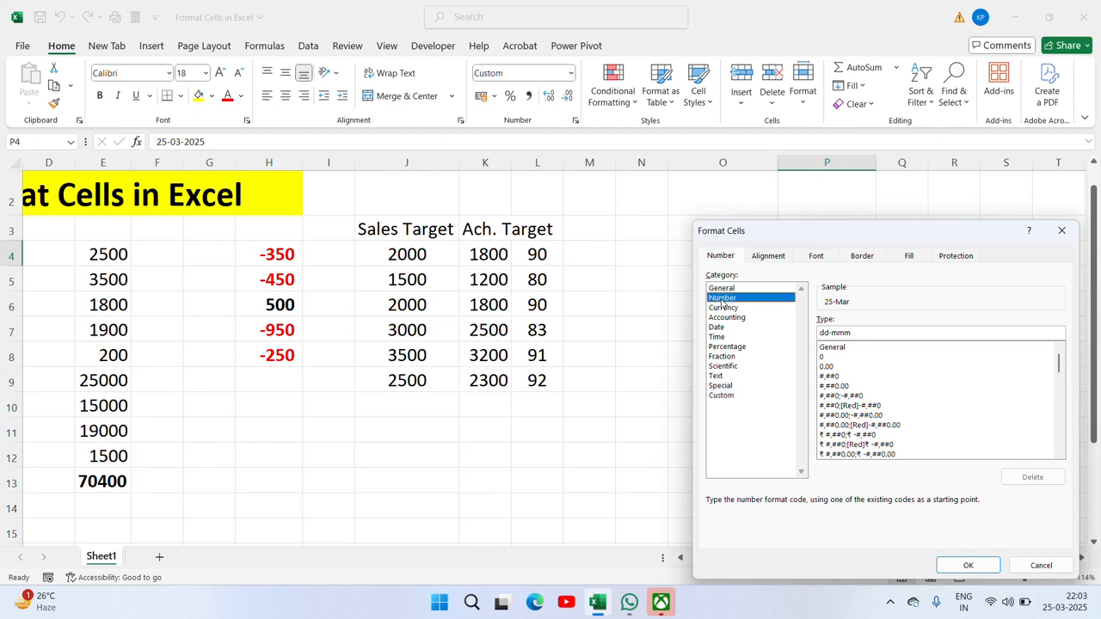
click(728, 309)
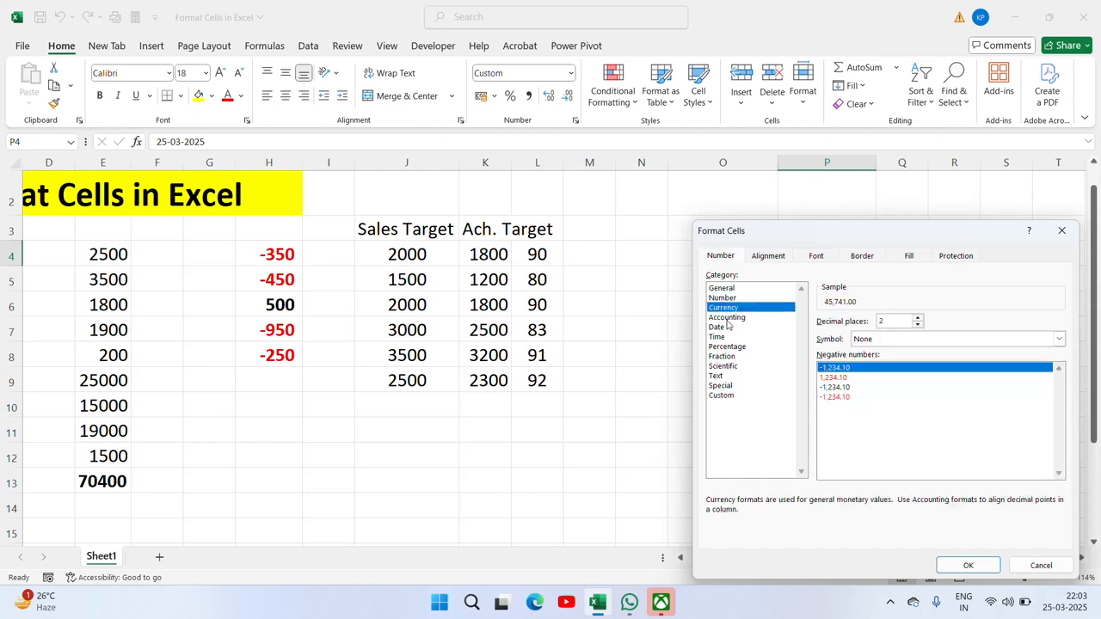
click(727, 318)
click(717, 329)
click(716, 336)
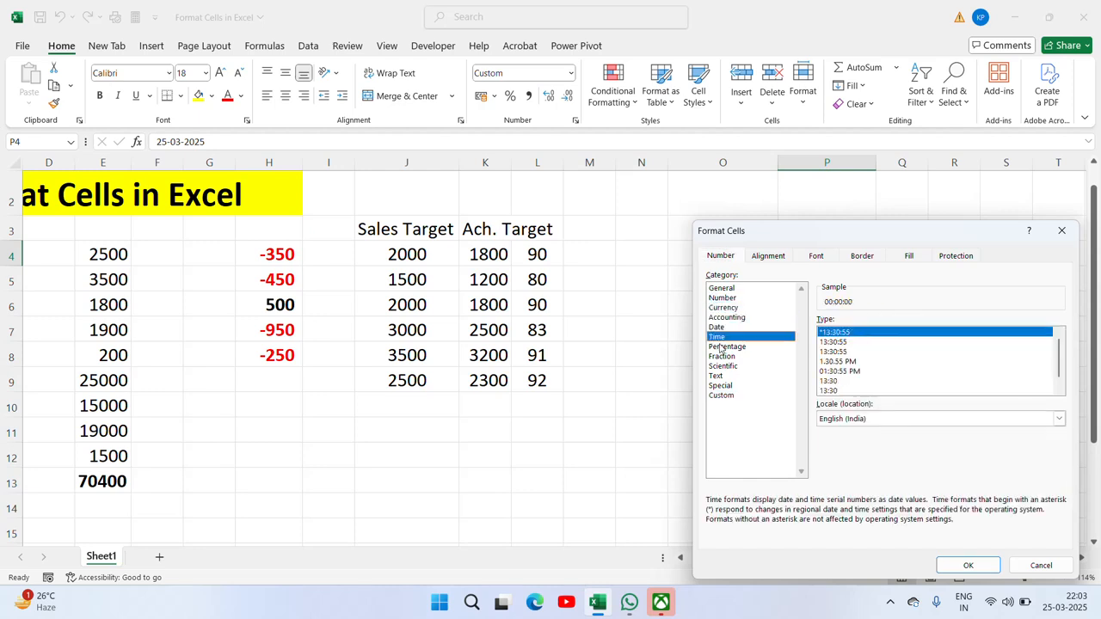
click(725, 347)
click(723, 356)
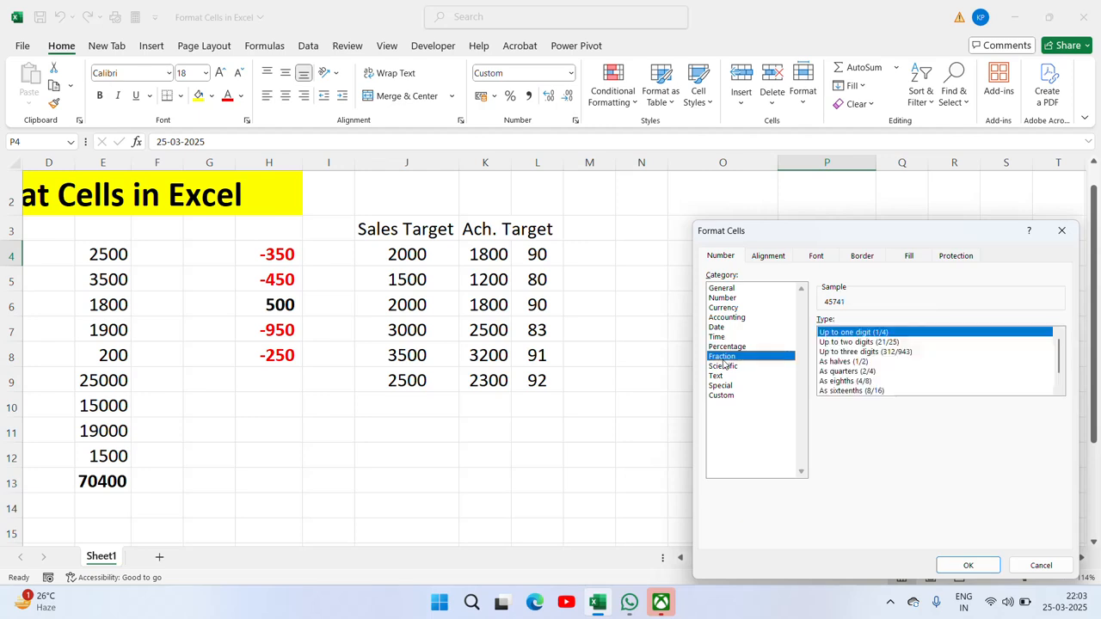
click(729, 367)
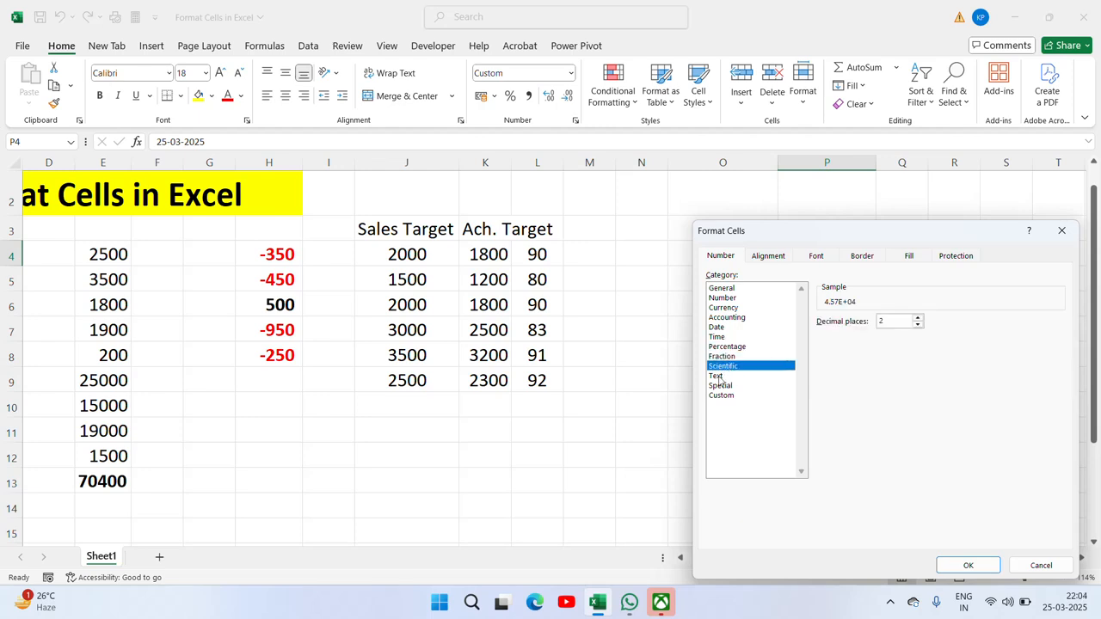
click(718, 377)
click(721, 387)
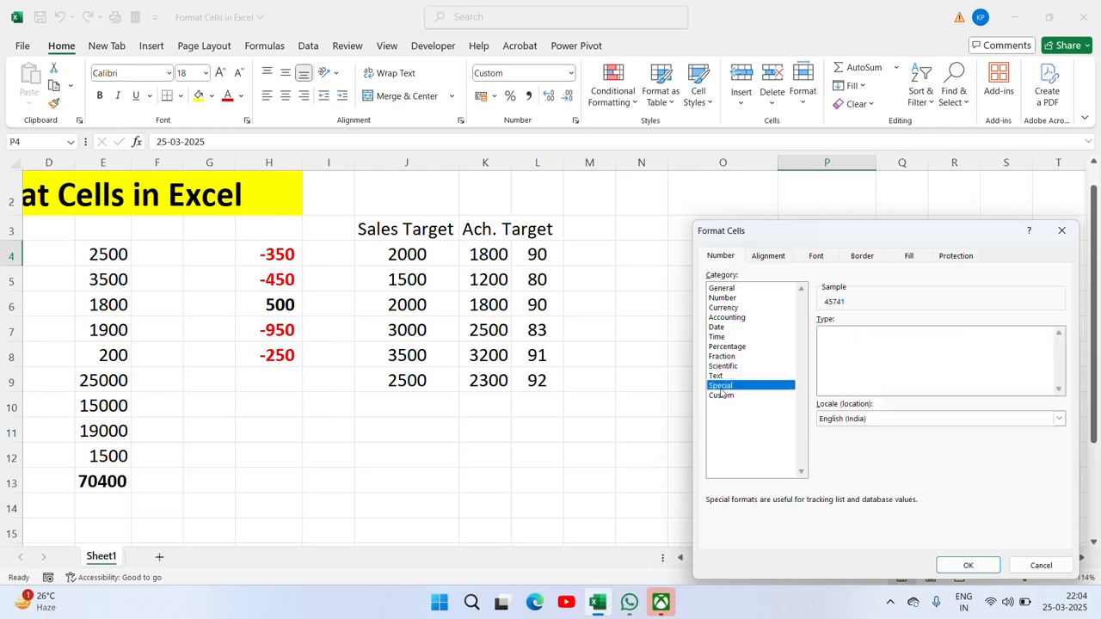
click(722, 397)
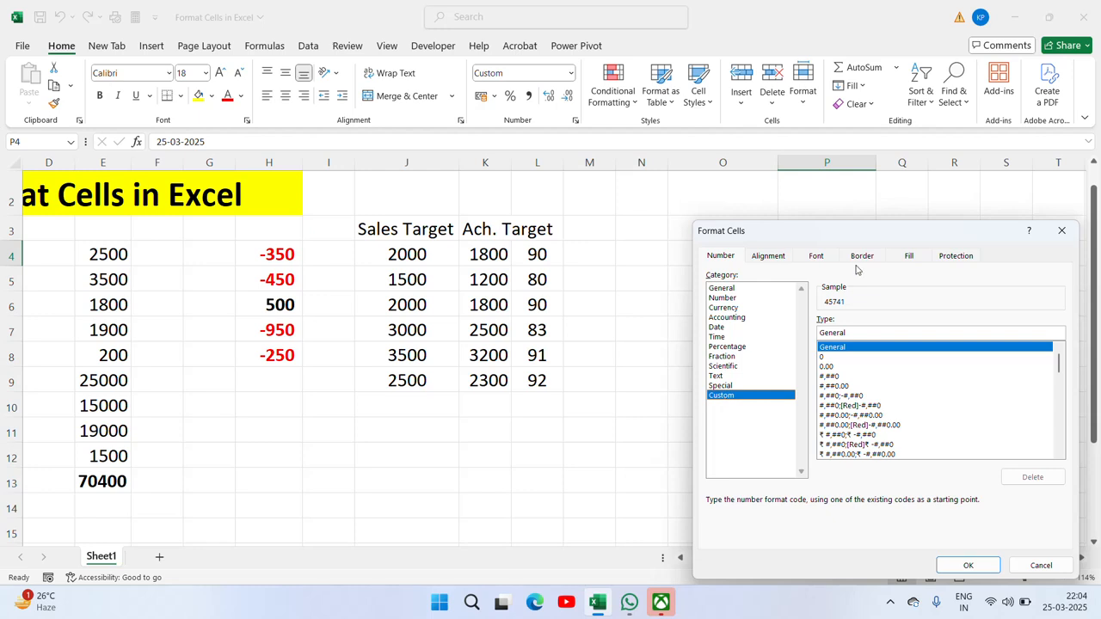
Step: Keep General horizontal alignment, close Format Cells unchanged, and select J4
click(778, 257)
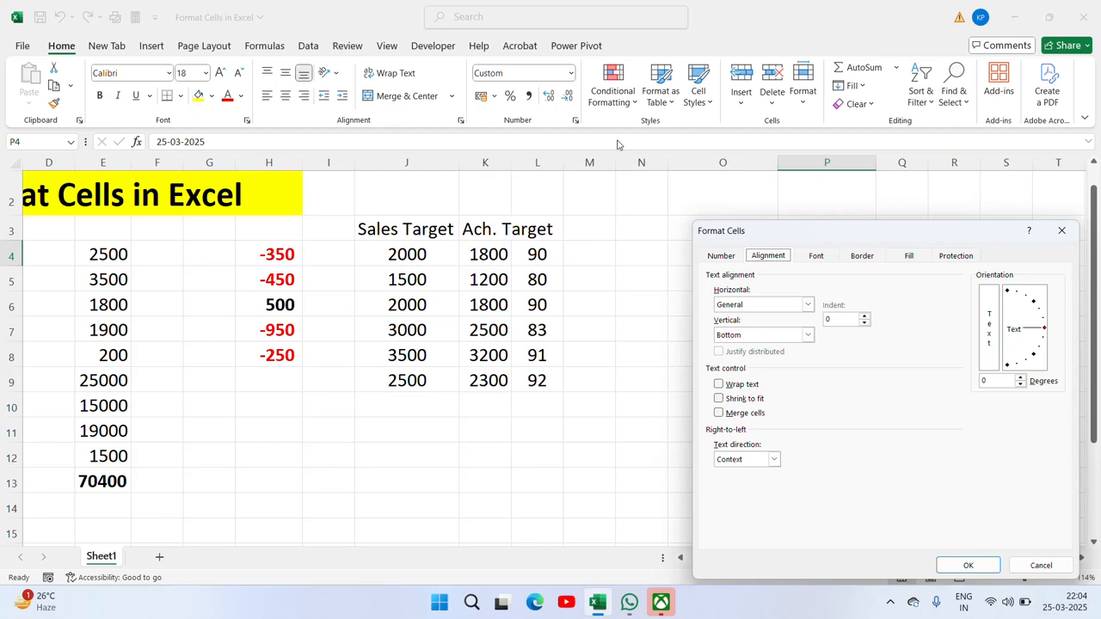
click(808, 306)
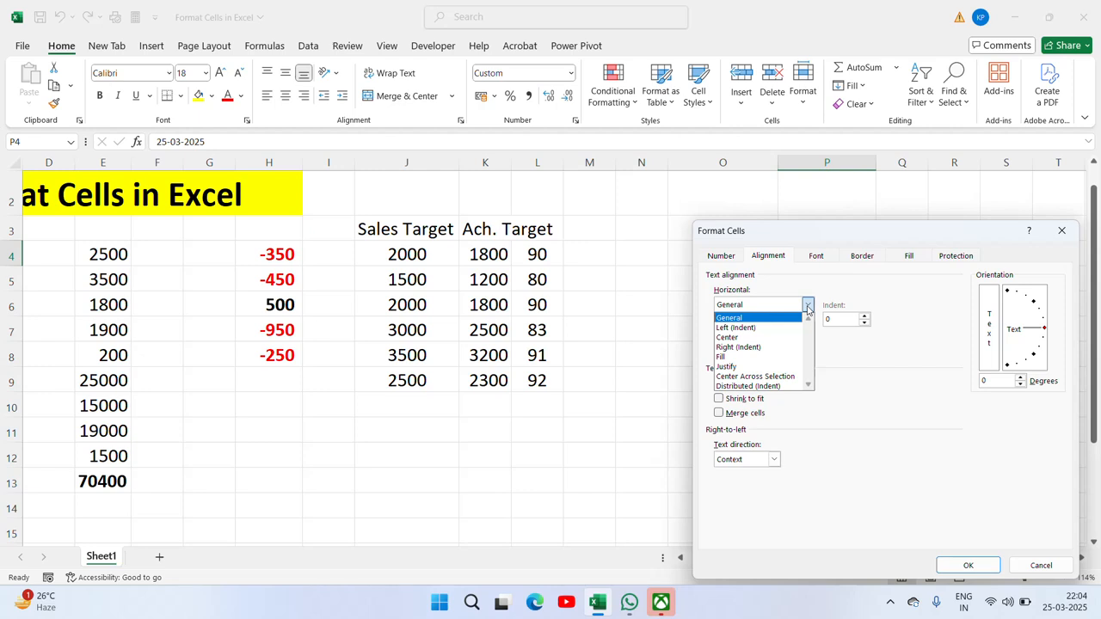
click(729, 318)
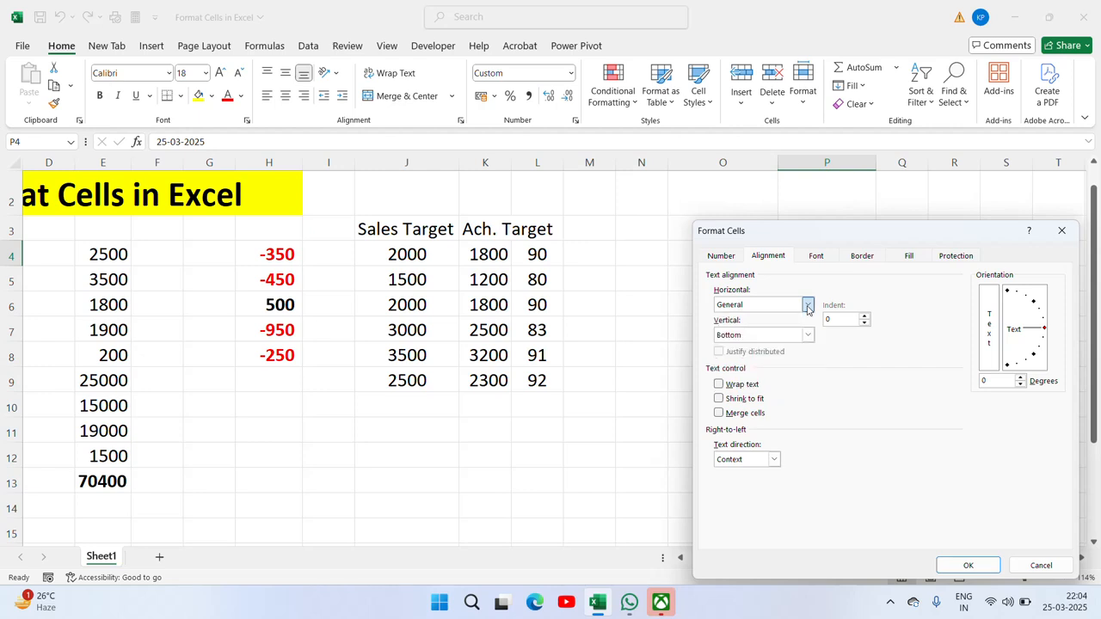
click(968, 565)
click(407, 249)
Step: Select the Sales Target values J4:J9 and set their horizontal alignment to Left
key(ctrl+shift+Down)
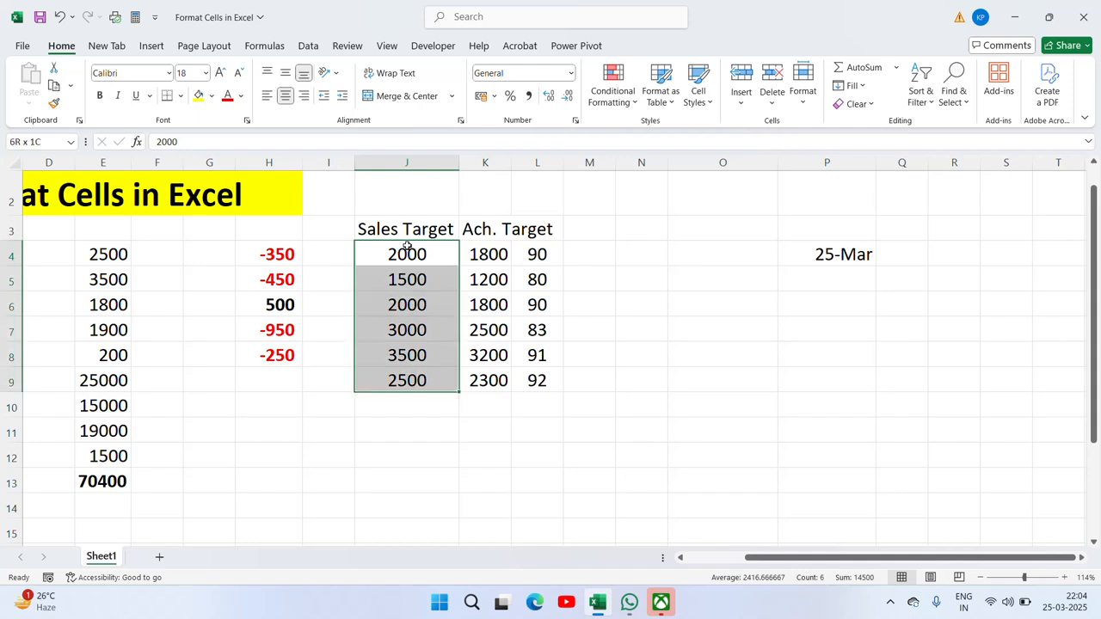
key(ctrl+1)
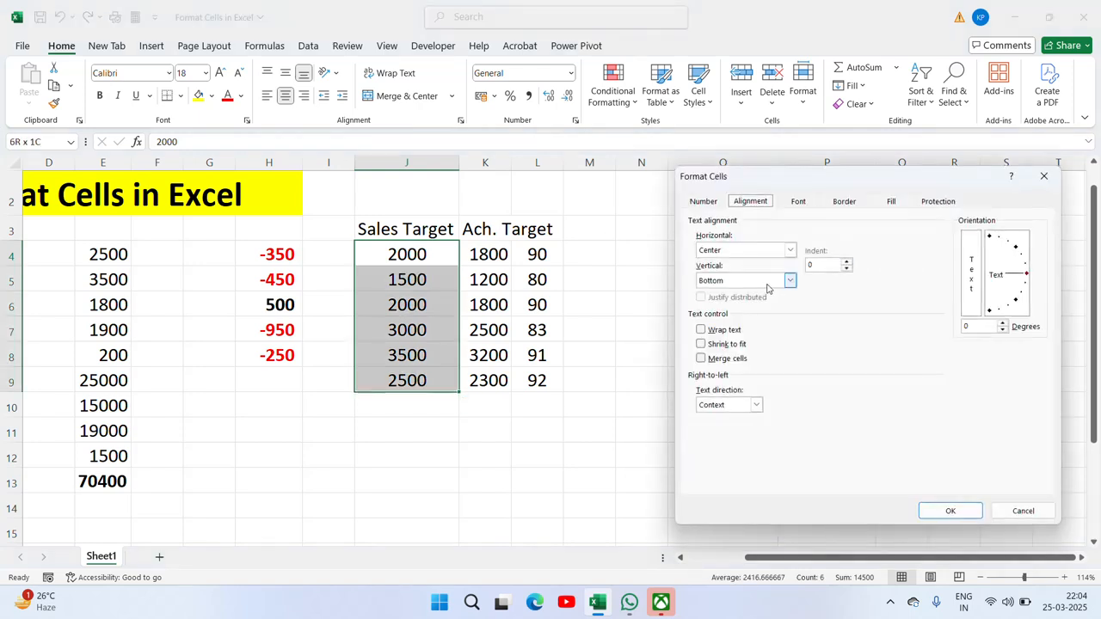
click(789, 250)
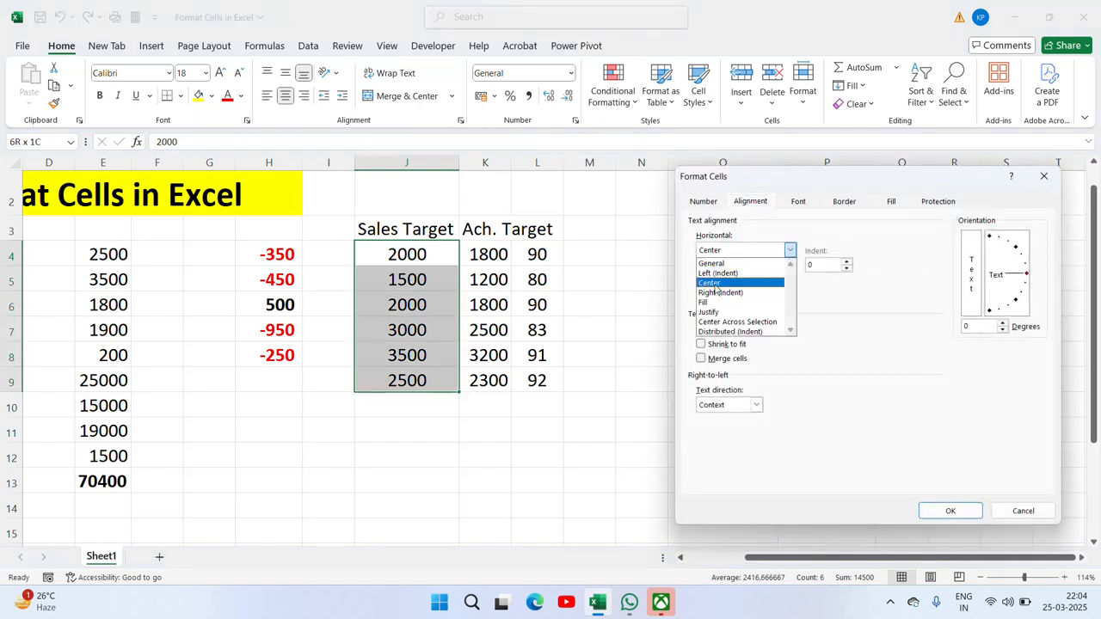
click(731, 264)
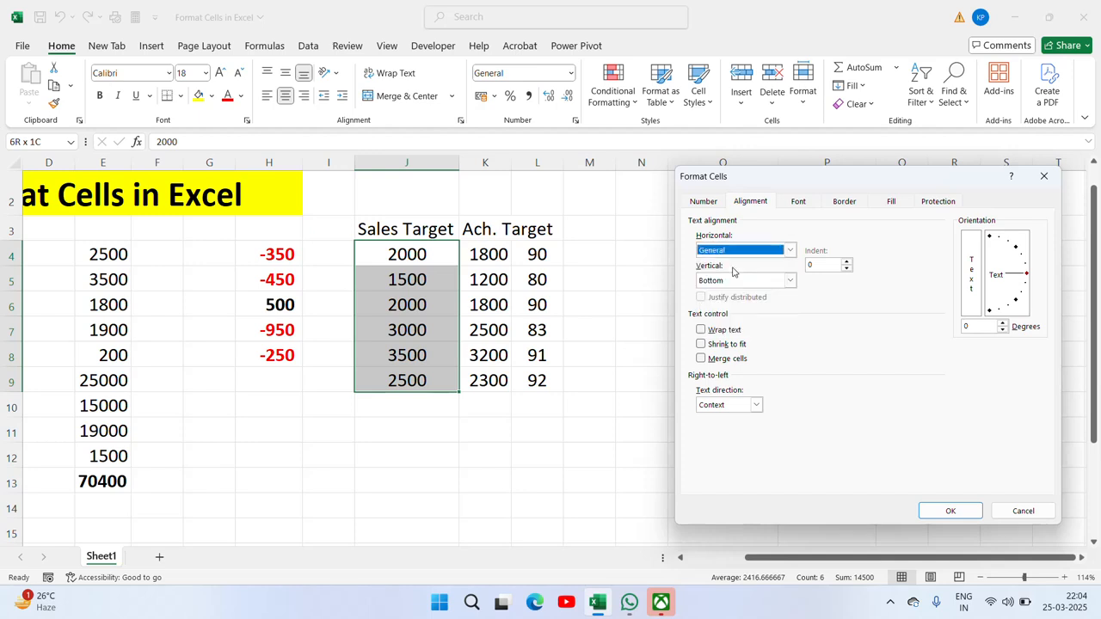
click(791, 250)
click(725, 273)
click(951, 511)
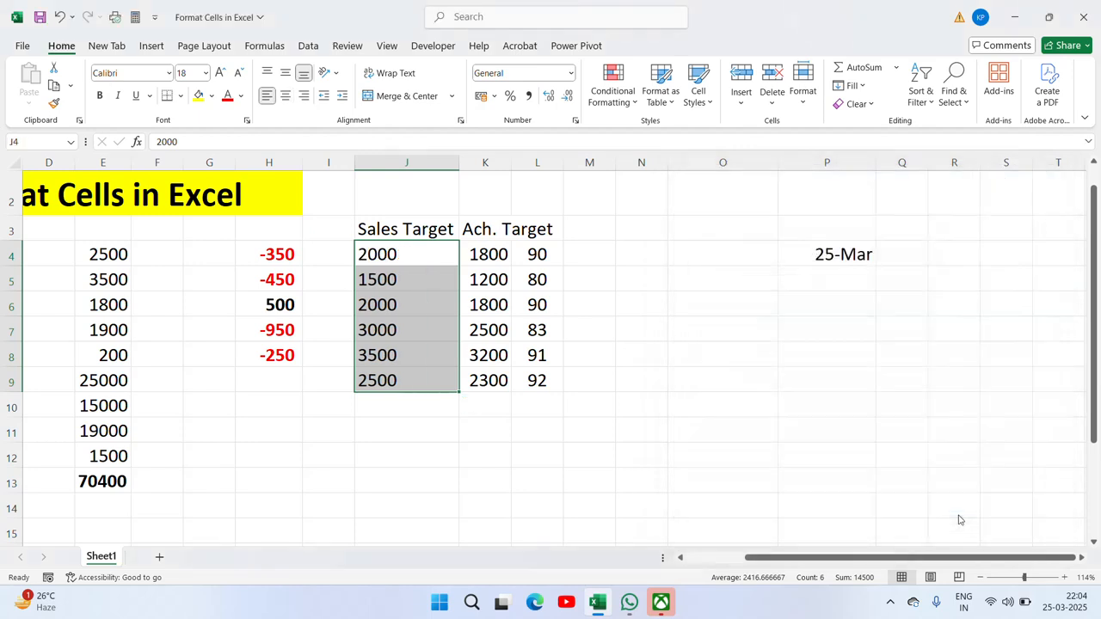
Step: Set the vertical alignment of J4:J9 to Center
key(ctrl+1)
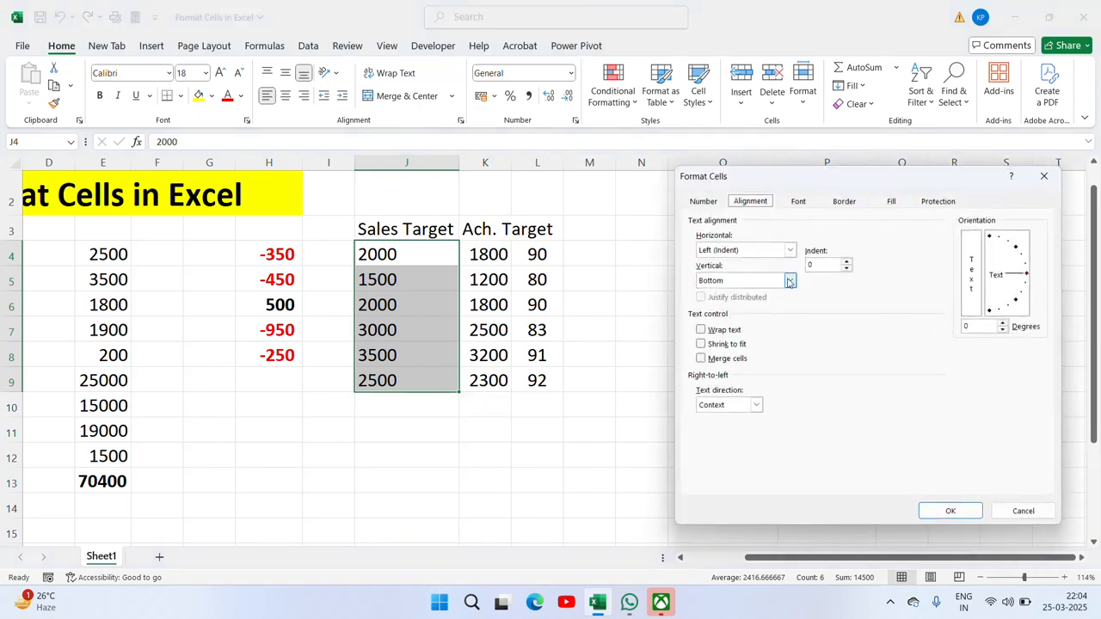
click(792, 283)
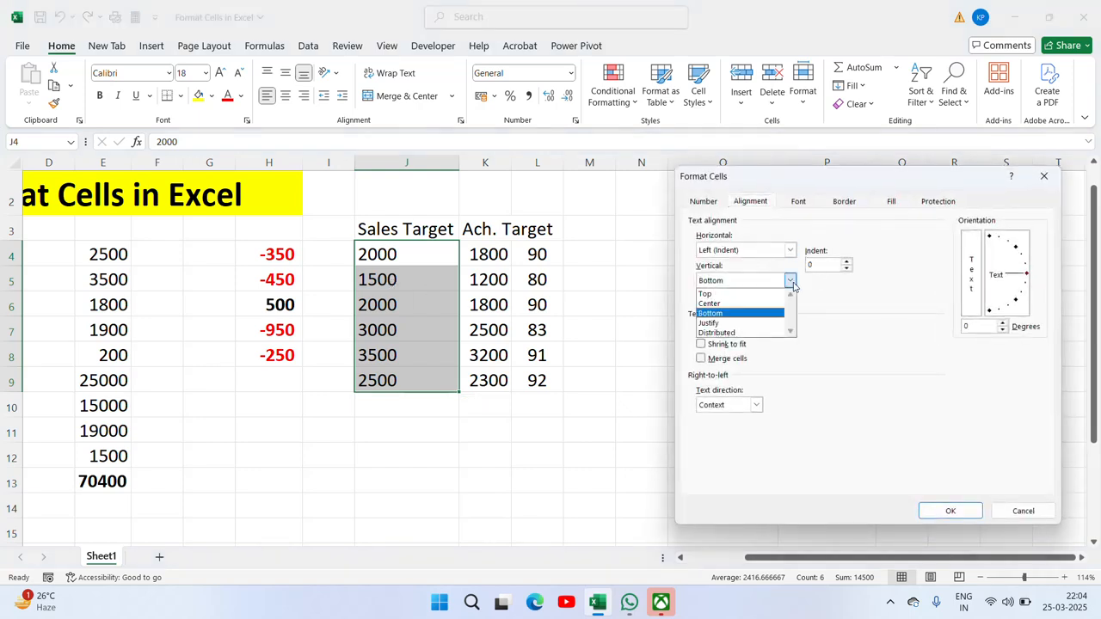
click(725, 304)
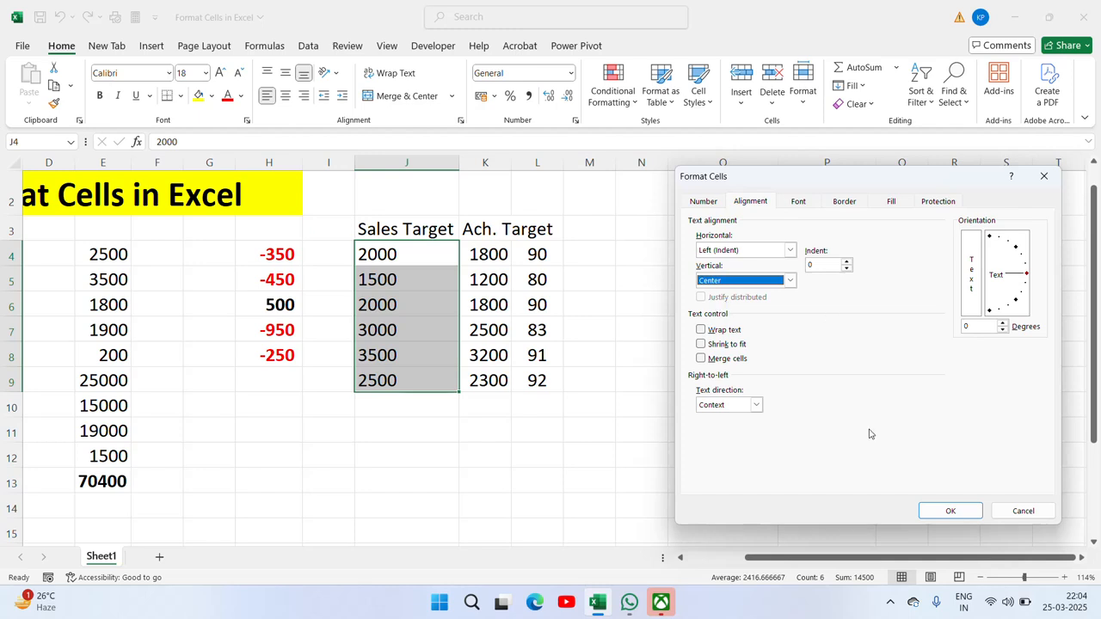
click(951, 516)
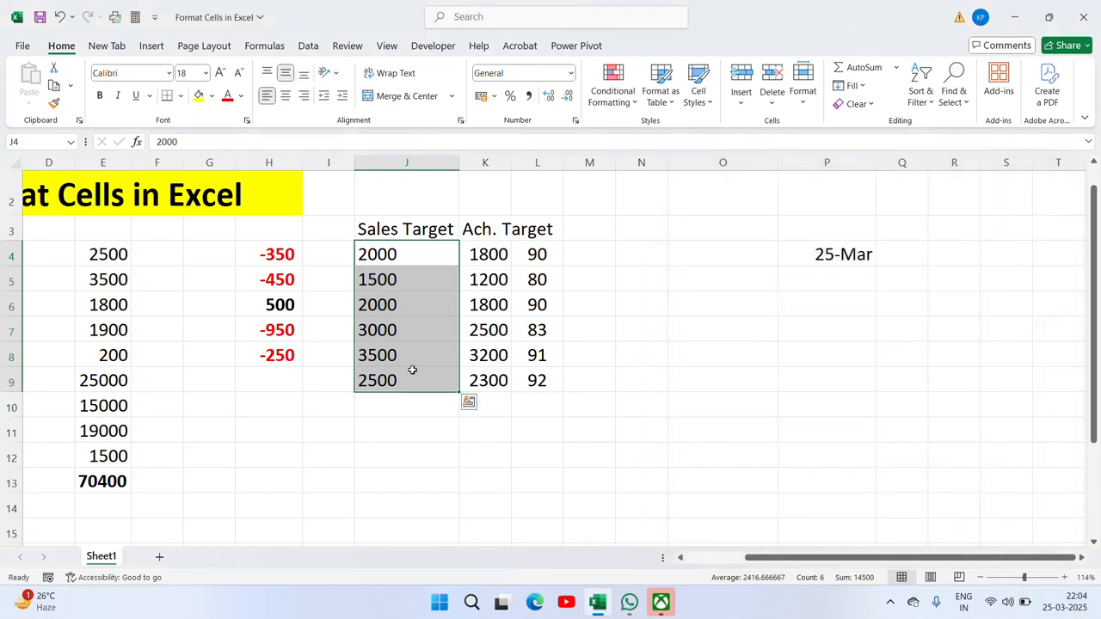
Step: Reopen J4:J9's formatting, keep text direction as Context, and go to Font settings
key(ctrl+1)
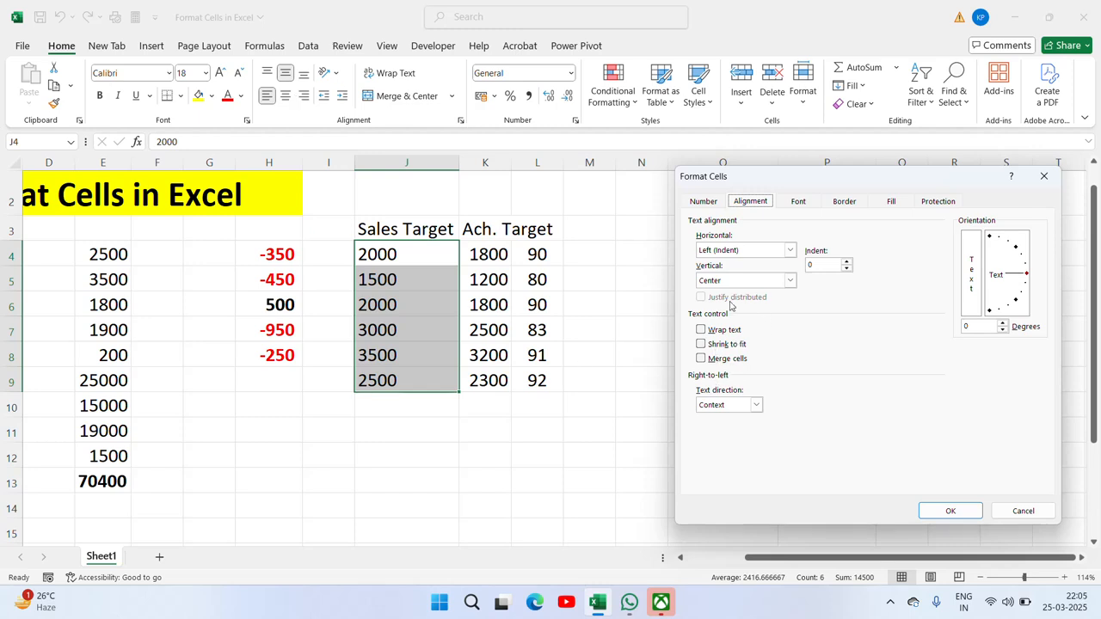
click(756, 405)
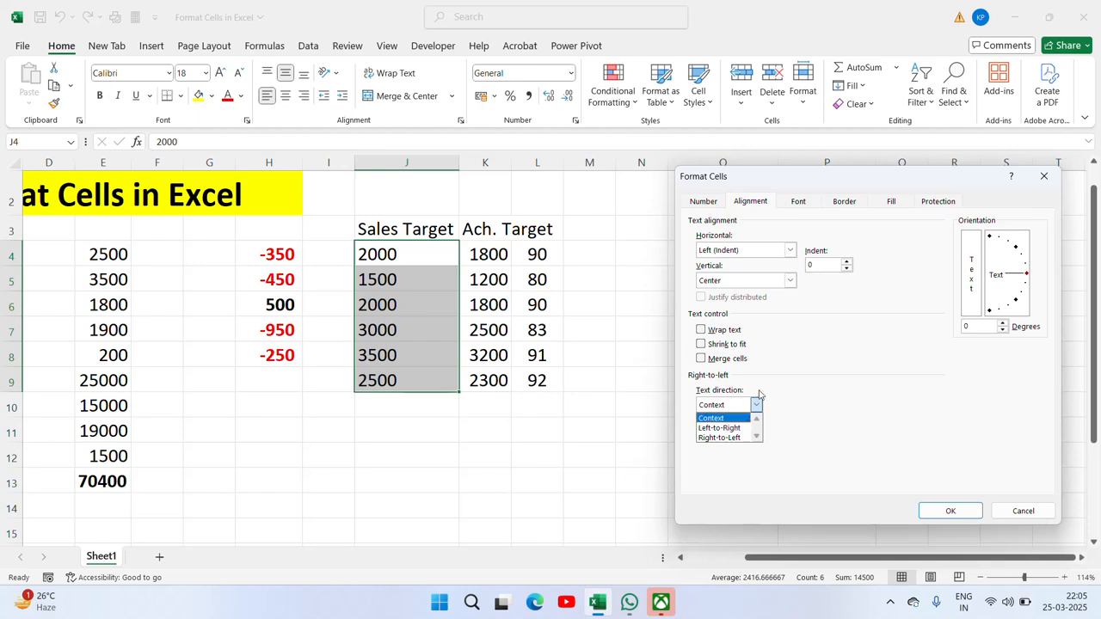
click(794, 362)
click(809, 202)
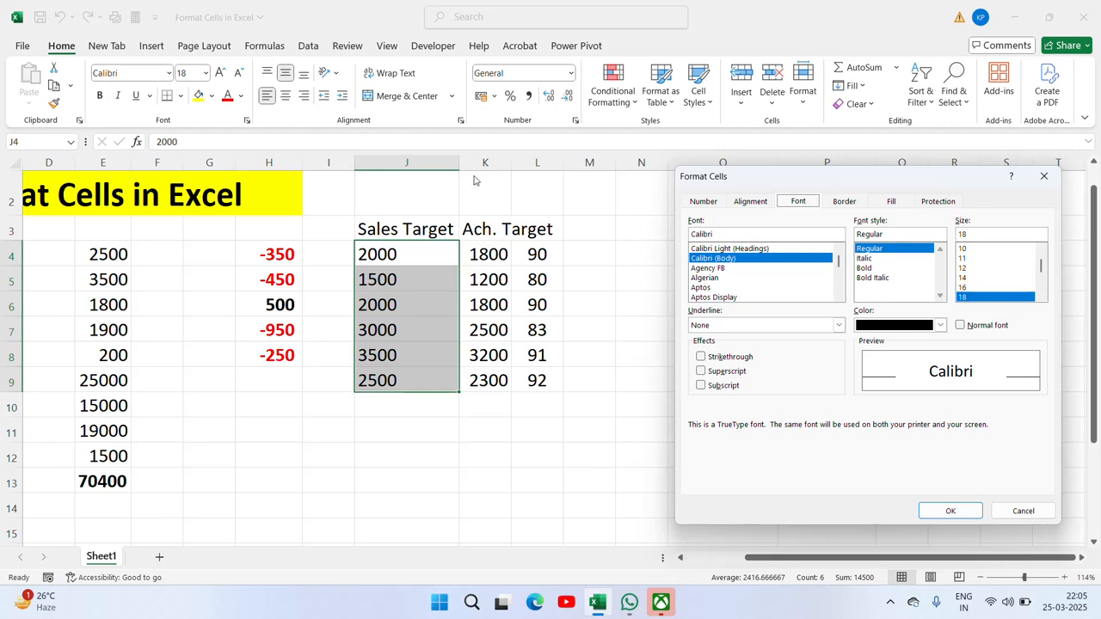
Step: Strike through the Sales Target numbers and colour them orange
click(701, 356)
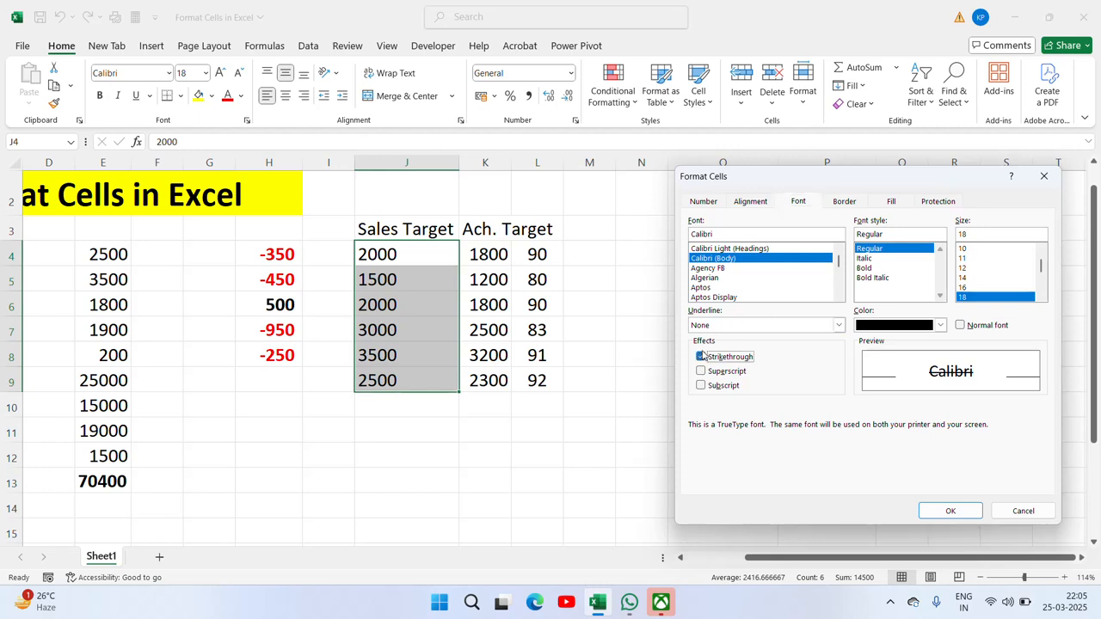
click(950, 512)
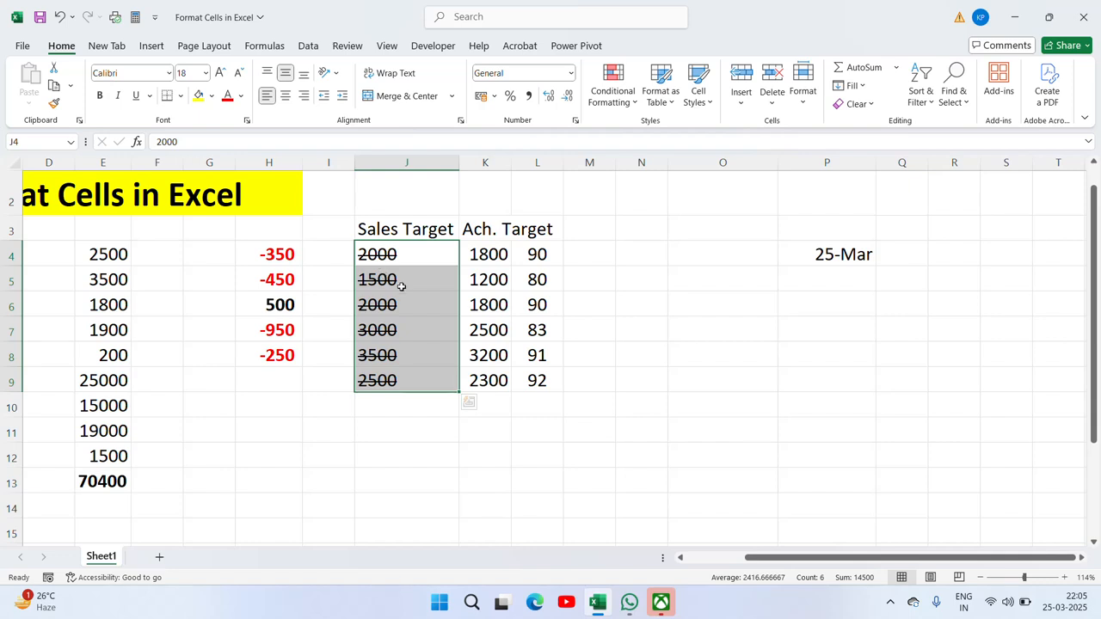
key(ctrl+1)
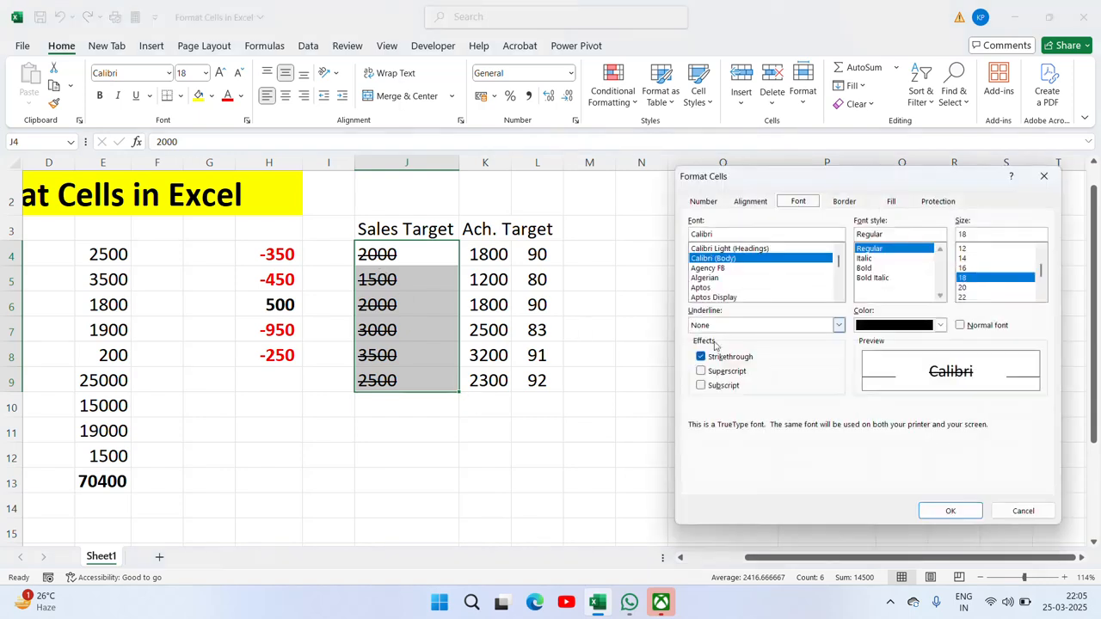
click(940, 325)
click(961, 387)
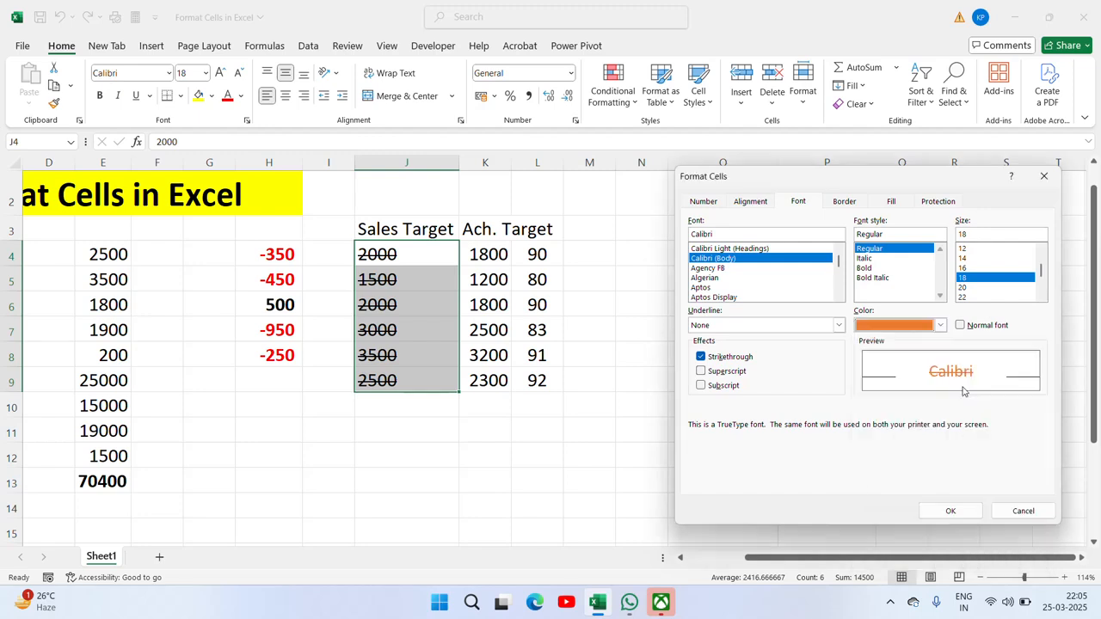
click(950, 511)
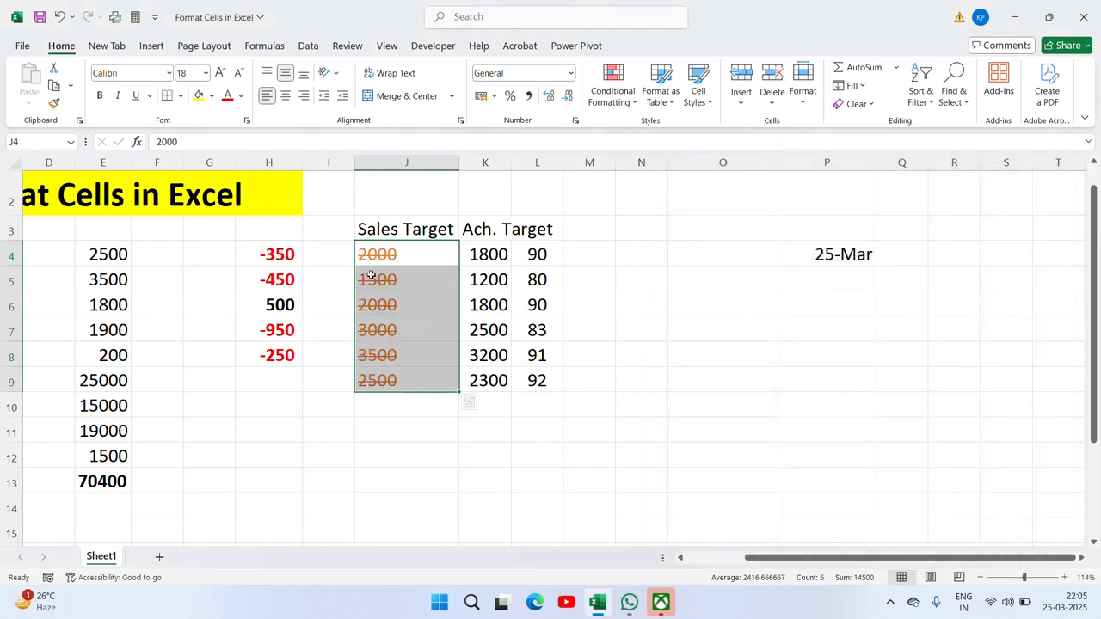
Step: Make the Sales Target numbers 22-point Bold Italic and superscript
key(ctrl+1)
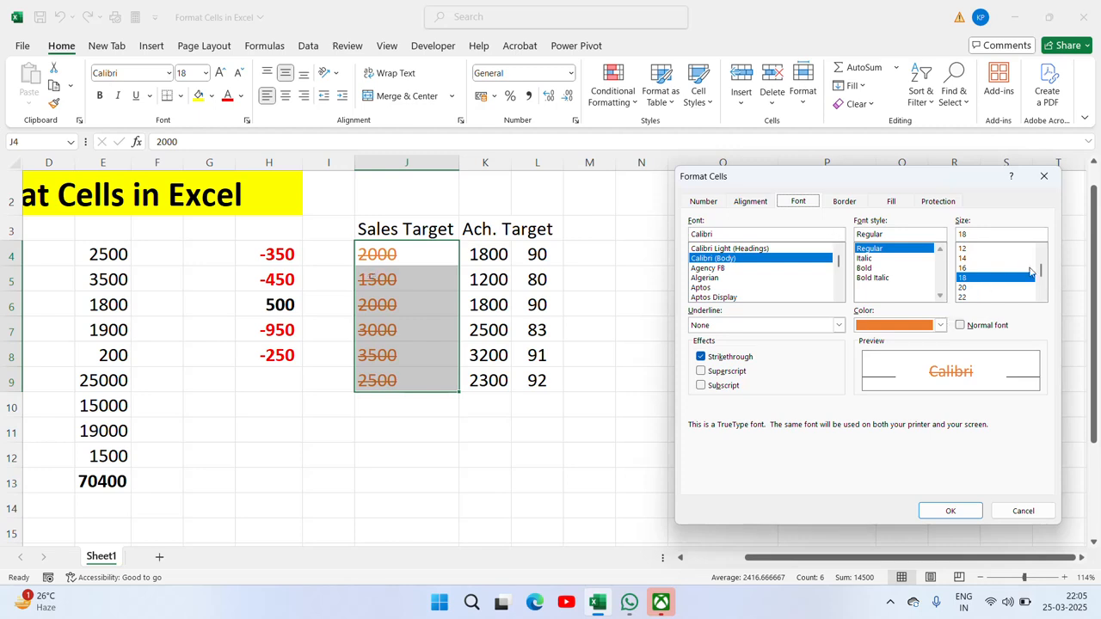
click(963, 297)
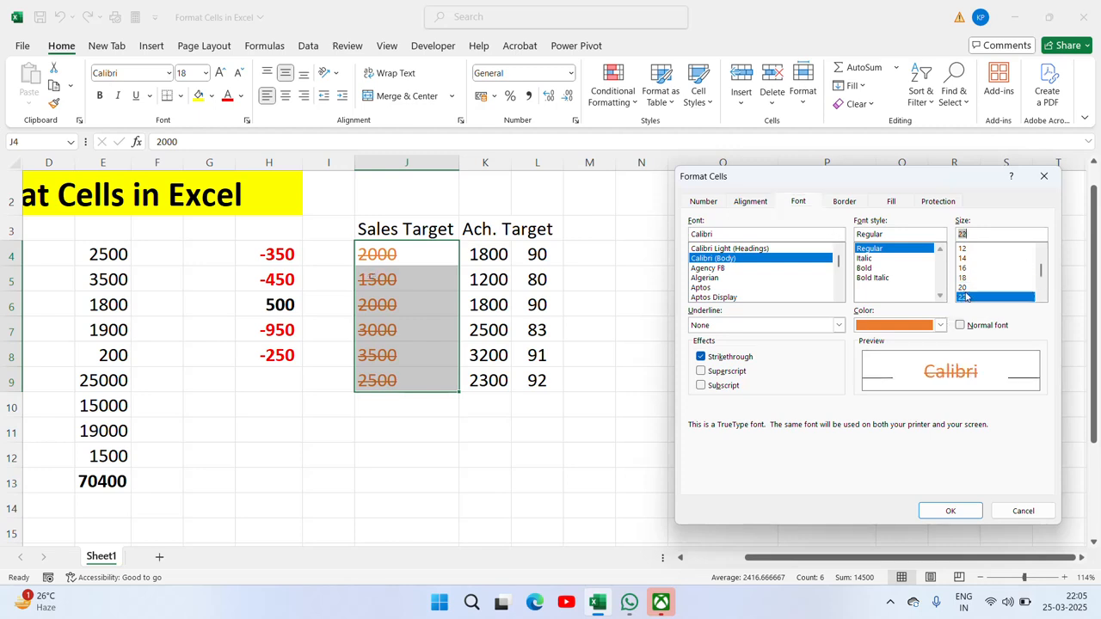
click(883, 278)
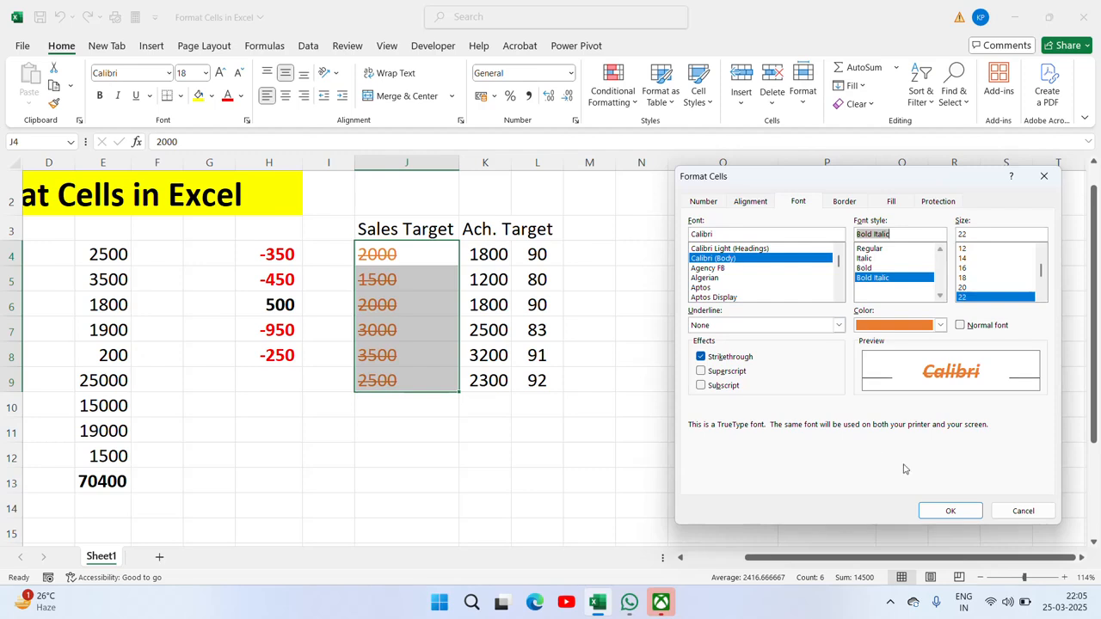
click(950, 511)
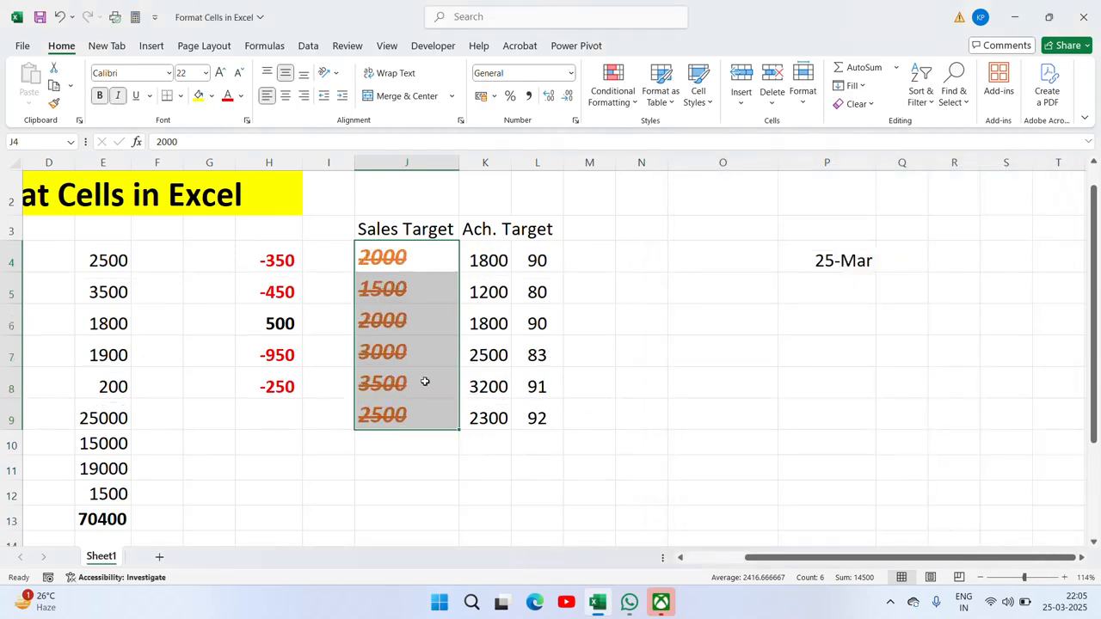
key(ctrl+1)
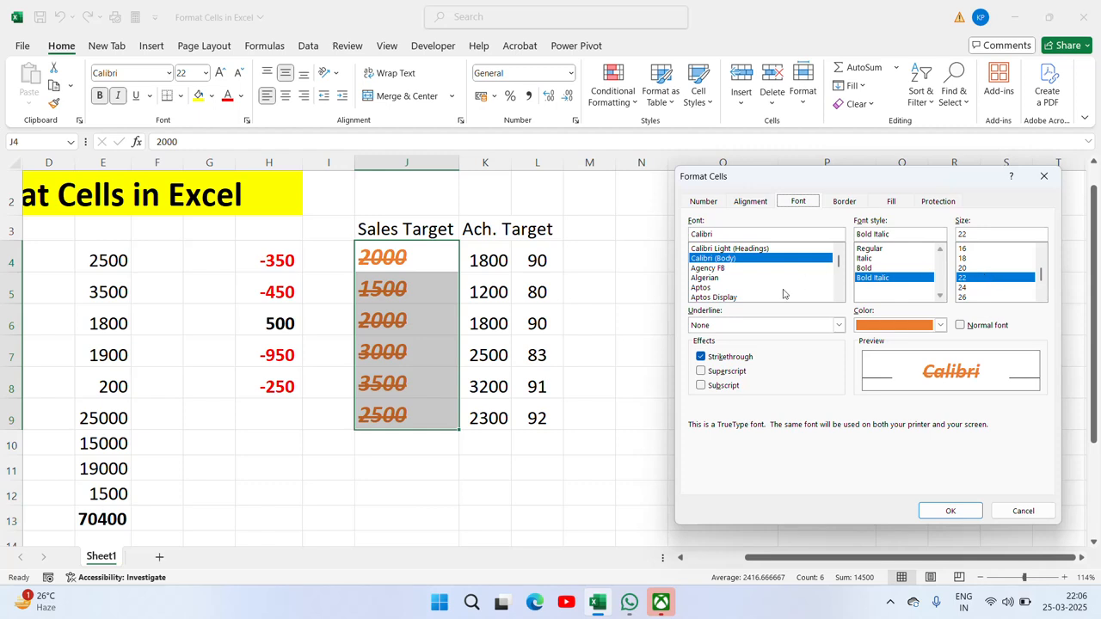
click(702, 371)
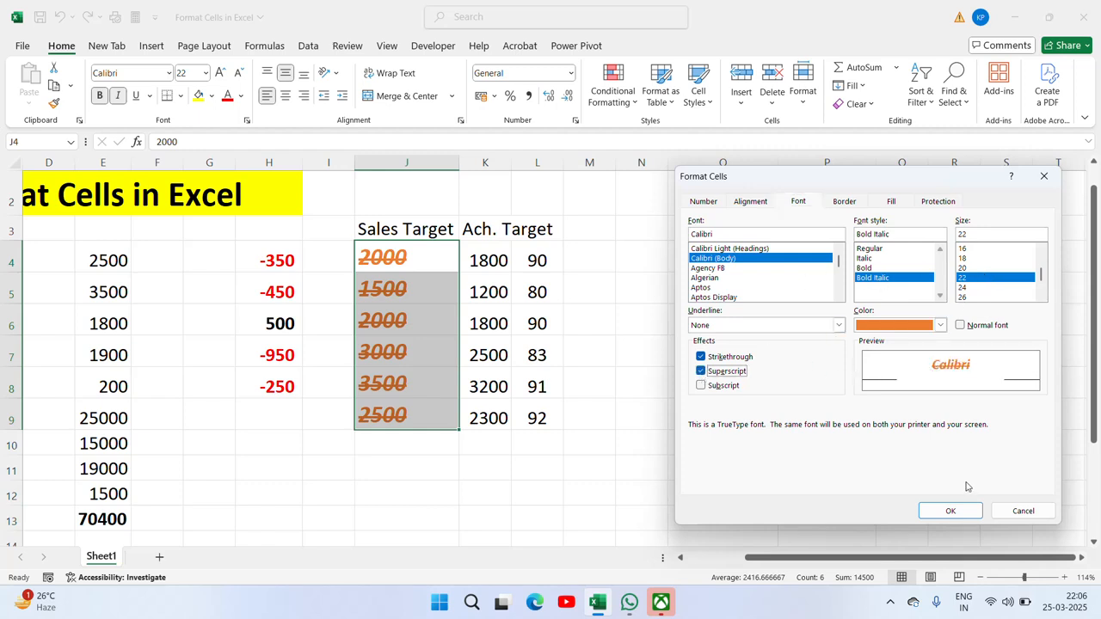
click(950, 511)
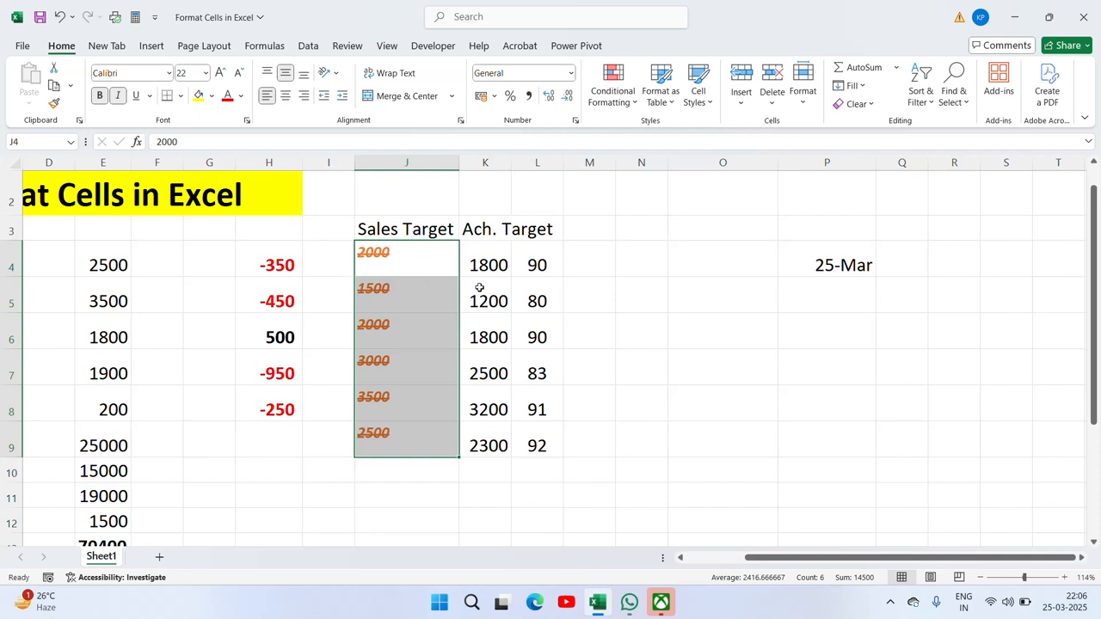
key(ctrl+1)
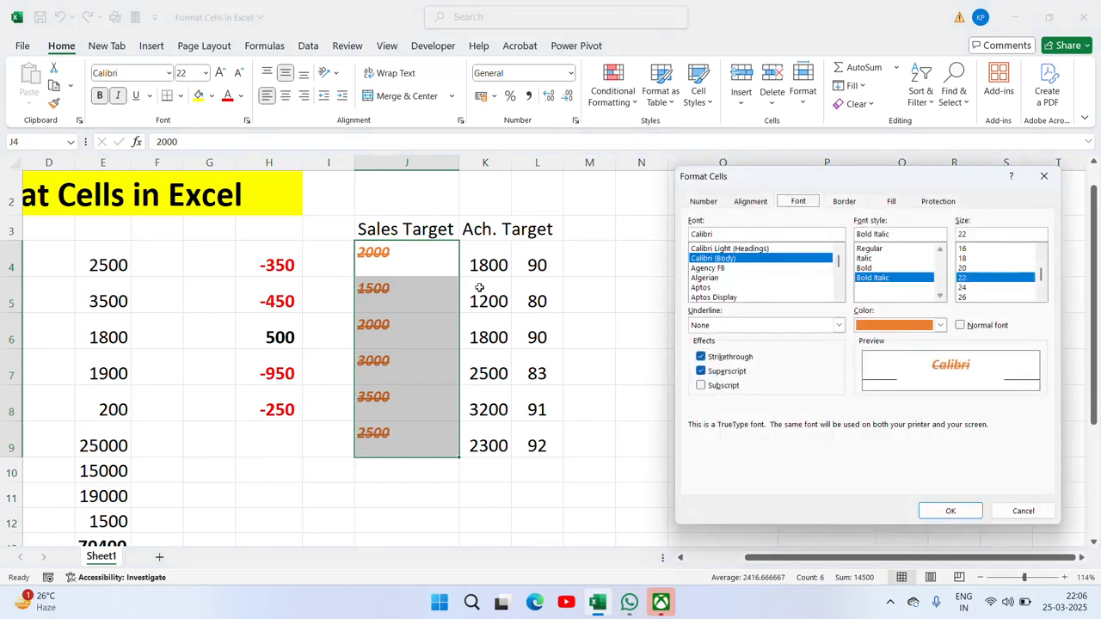
Step: Select J4:L9 and give it an outline border
click(842, 206)
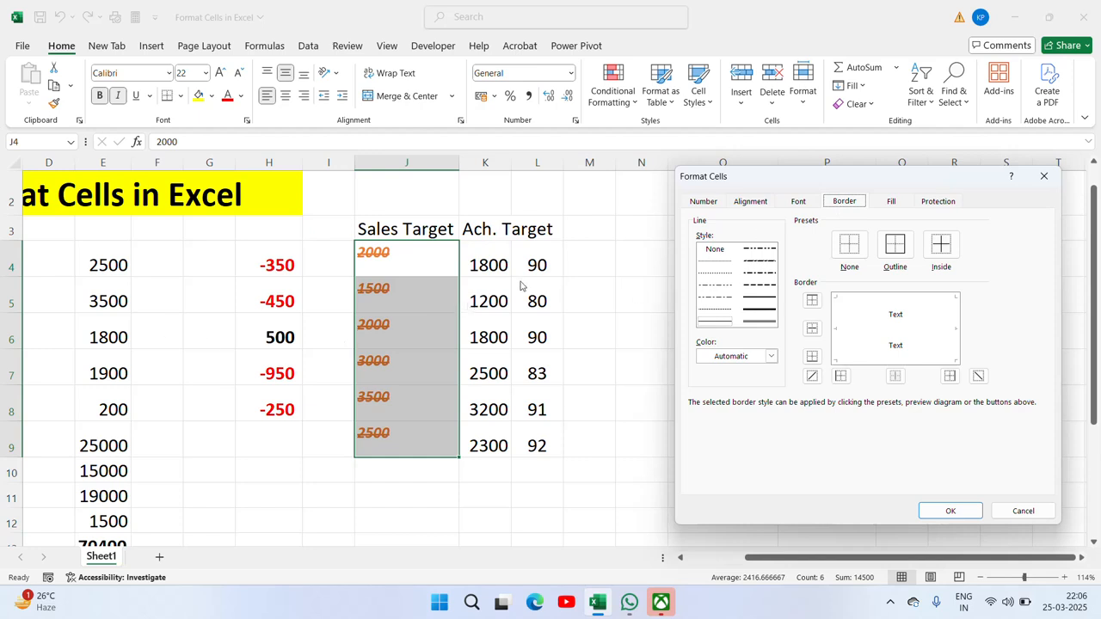
key(Escape)
key(shift+Up)
key(shift+Up)
key(shift+Up)
key(shift+Up)
key(shift+Up)
key(shift+Right)
key(shift+Right)
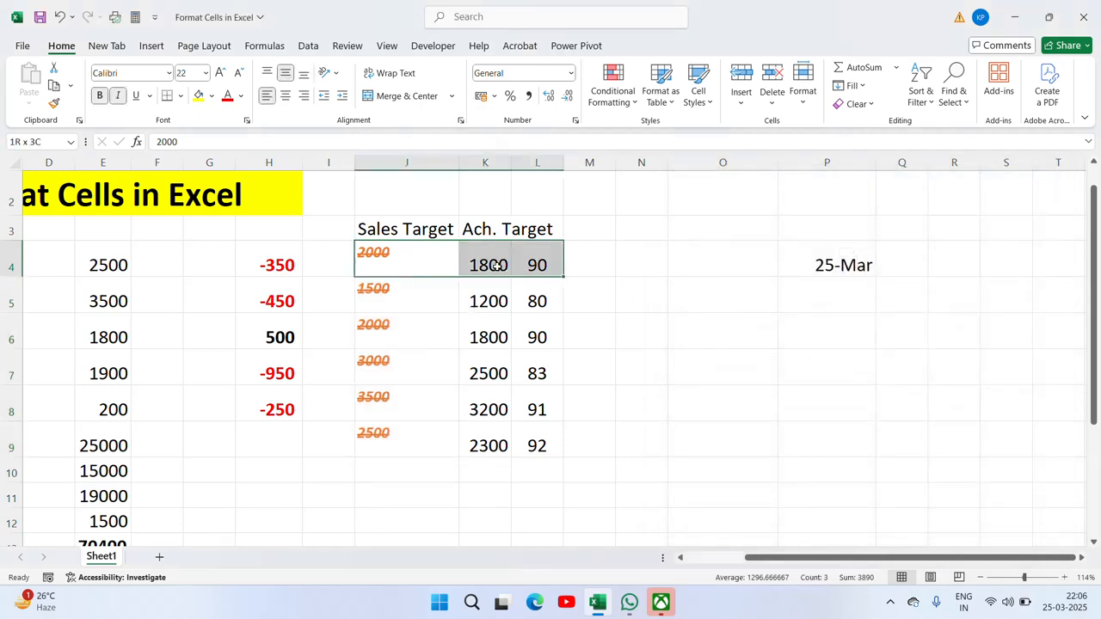
key(shift+Down)
key(shift+Down)
key(shift+Down)
key(shift+Down)
key(shift+Down)
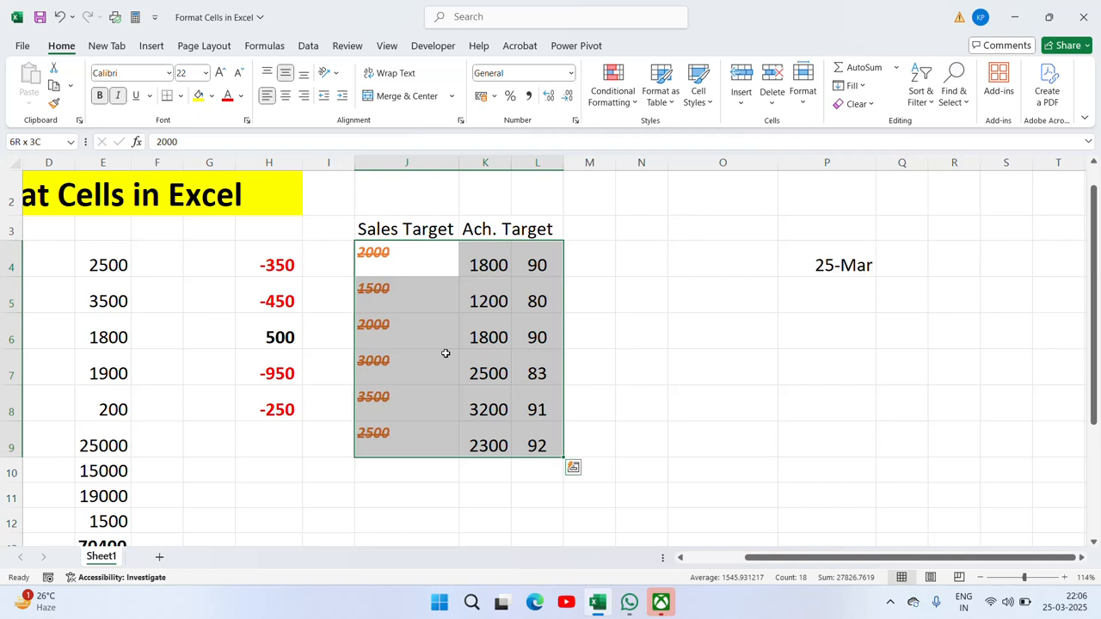
key(ctrl+1)
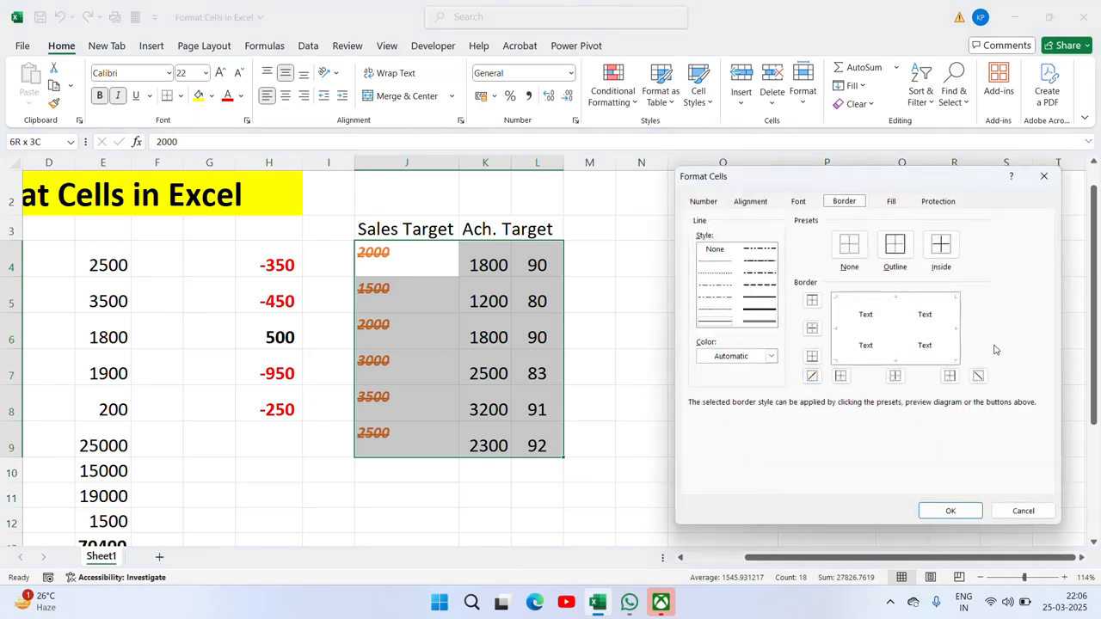
click(880, 252)
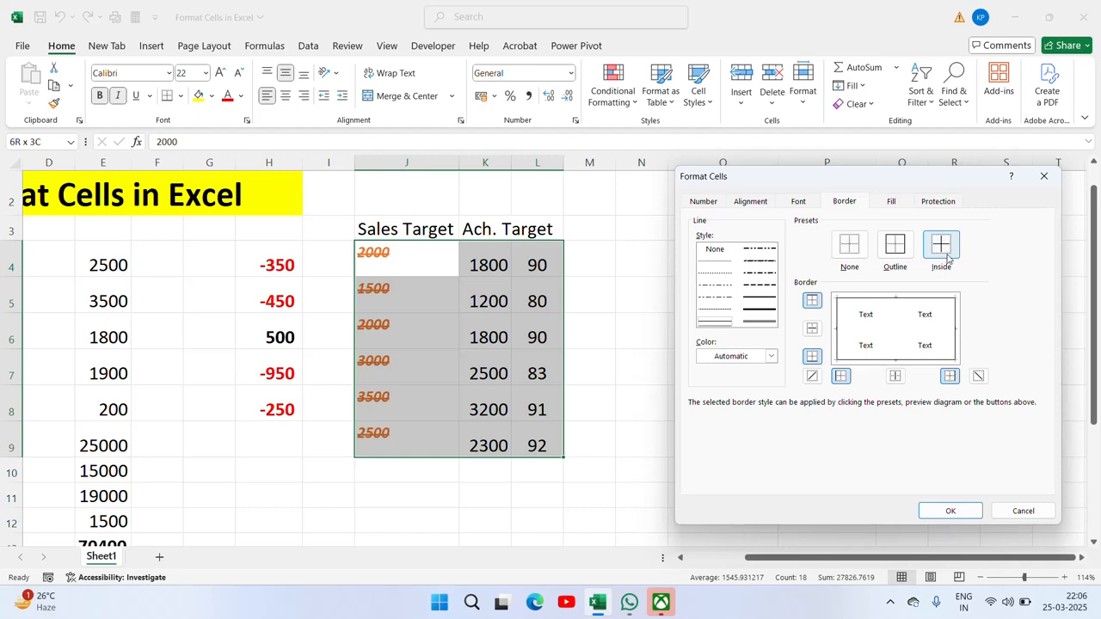
click(950, 511)
Step: Reselect J4:L9 and remove all its borders
click(769, 395)
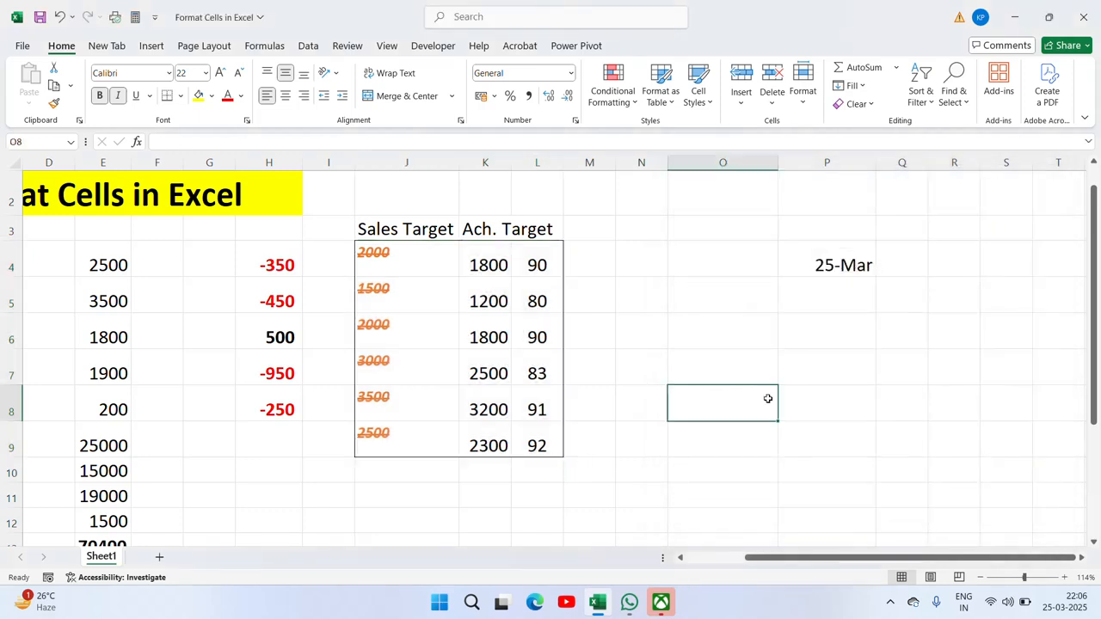
drag(446, 254, 538, 446)
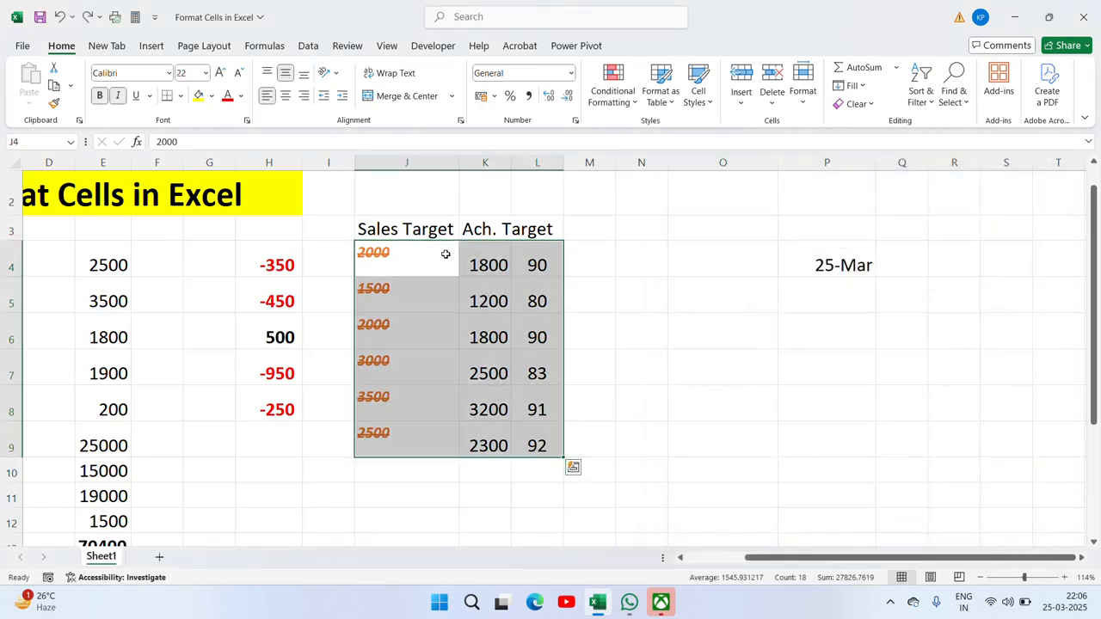
right_click(485, 372)
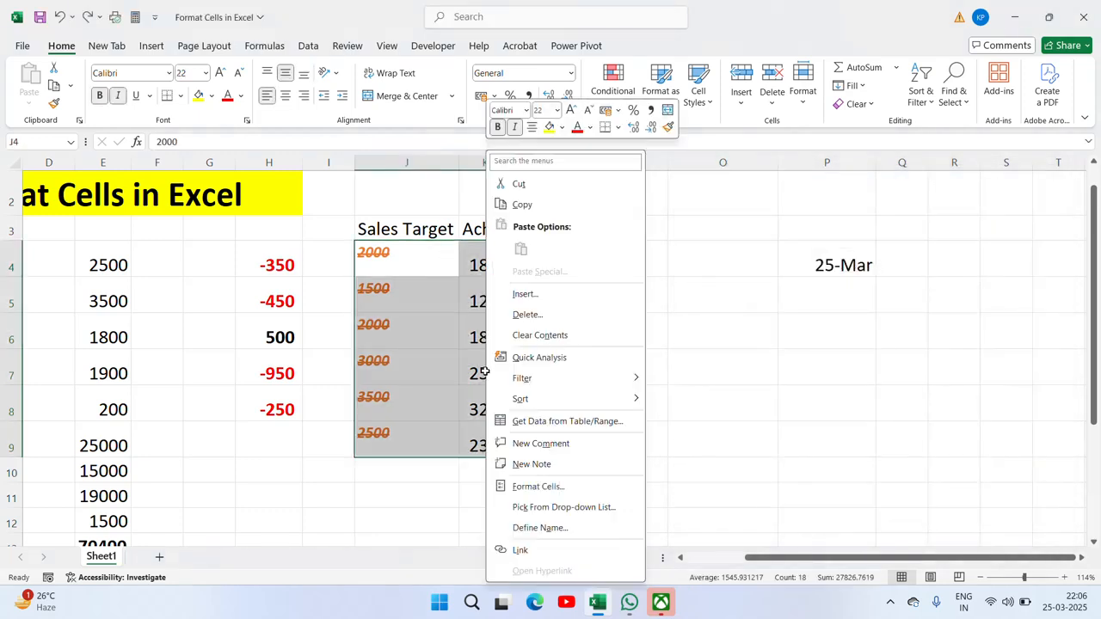
click(553, 487)
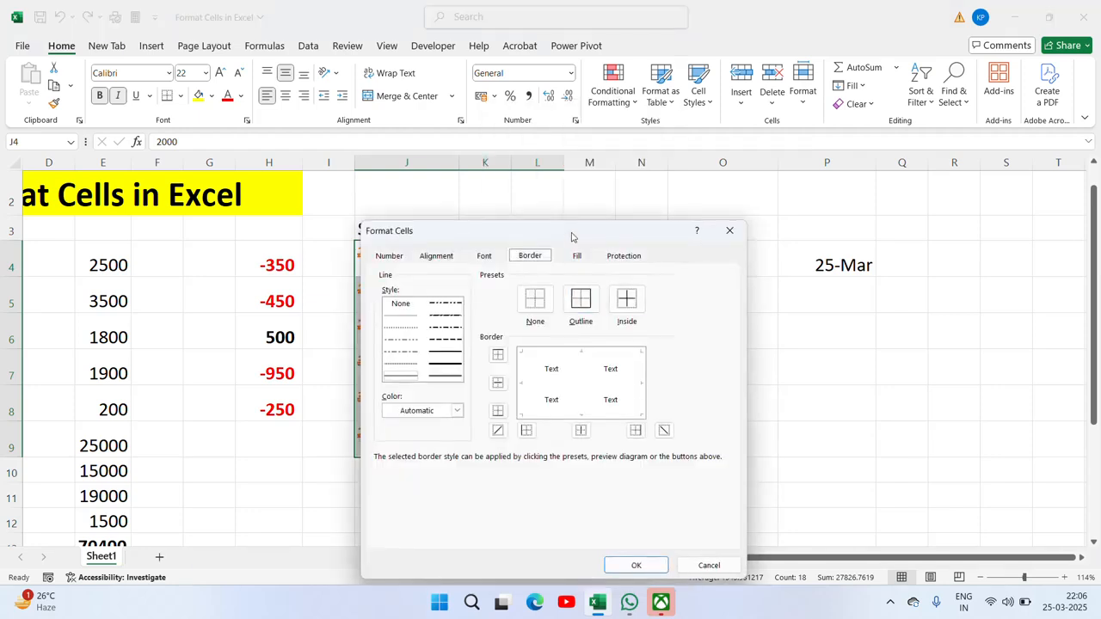
drag(572, 236, 901, 201)
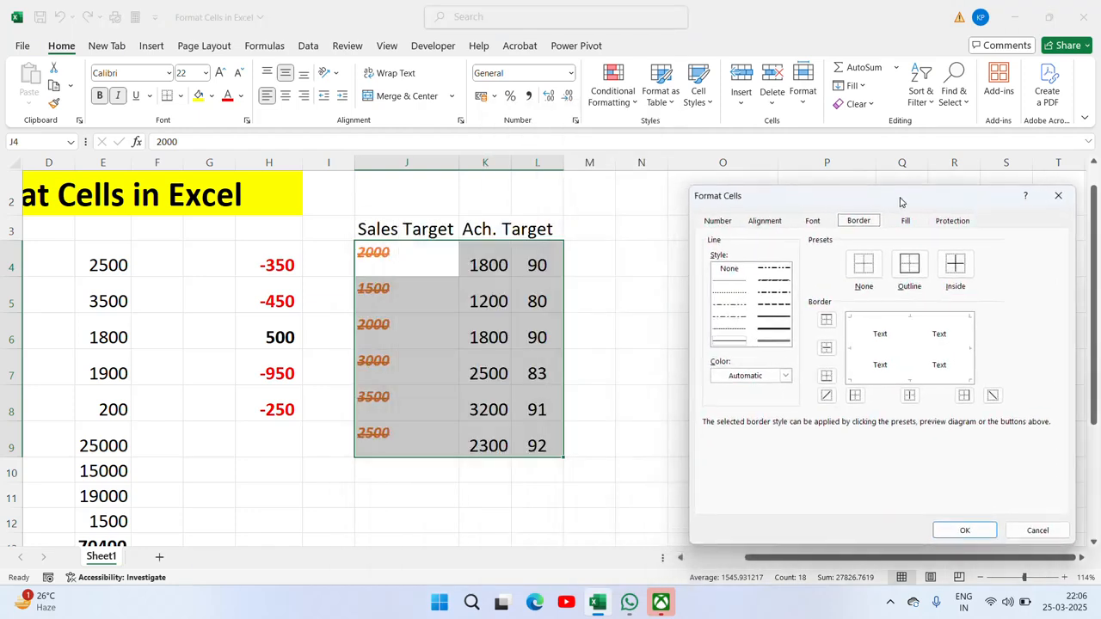
click(864, 267)
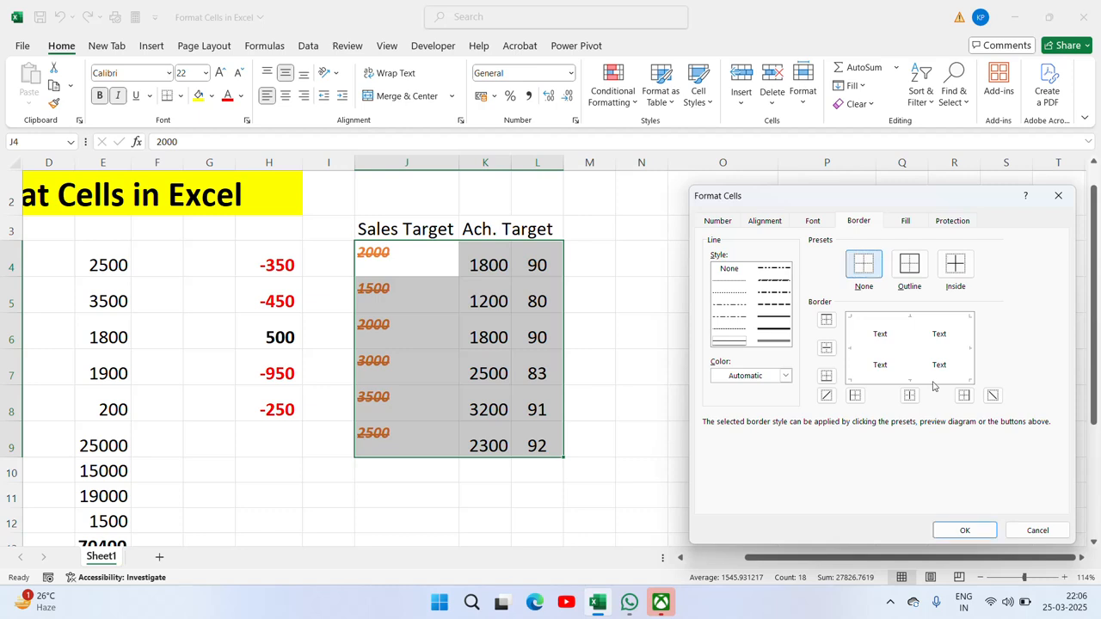
click(987, 530)
Step: Select the whole table J3:L9 and apply a yellow border colour
click(606, 343)
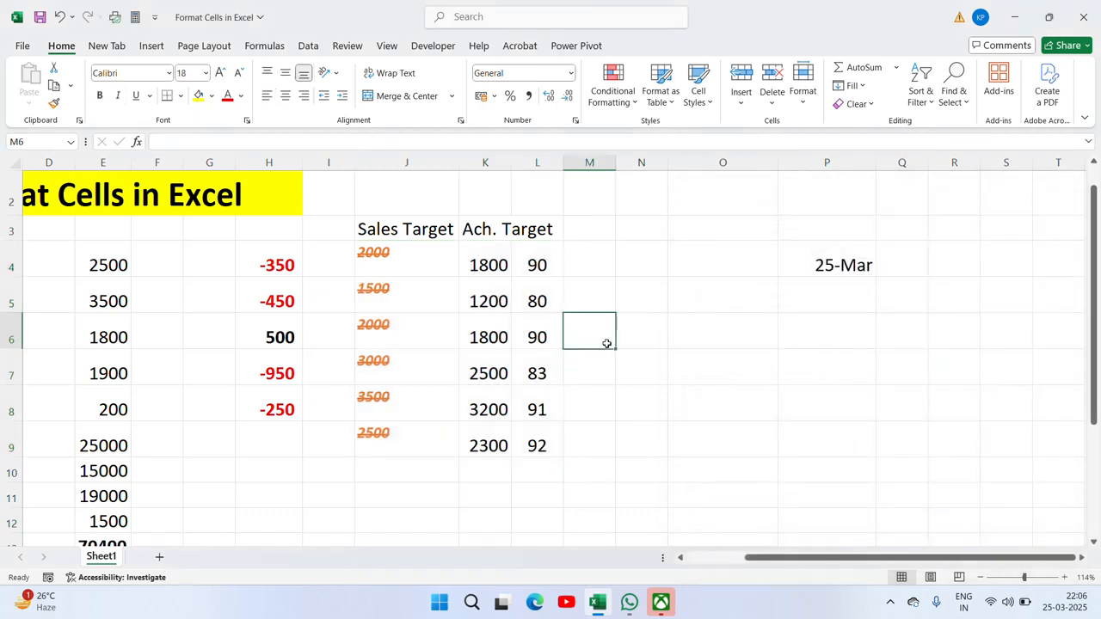
click(436, 258)
key(ctrl+a)
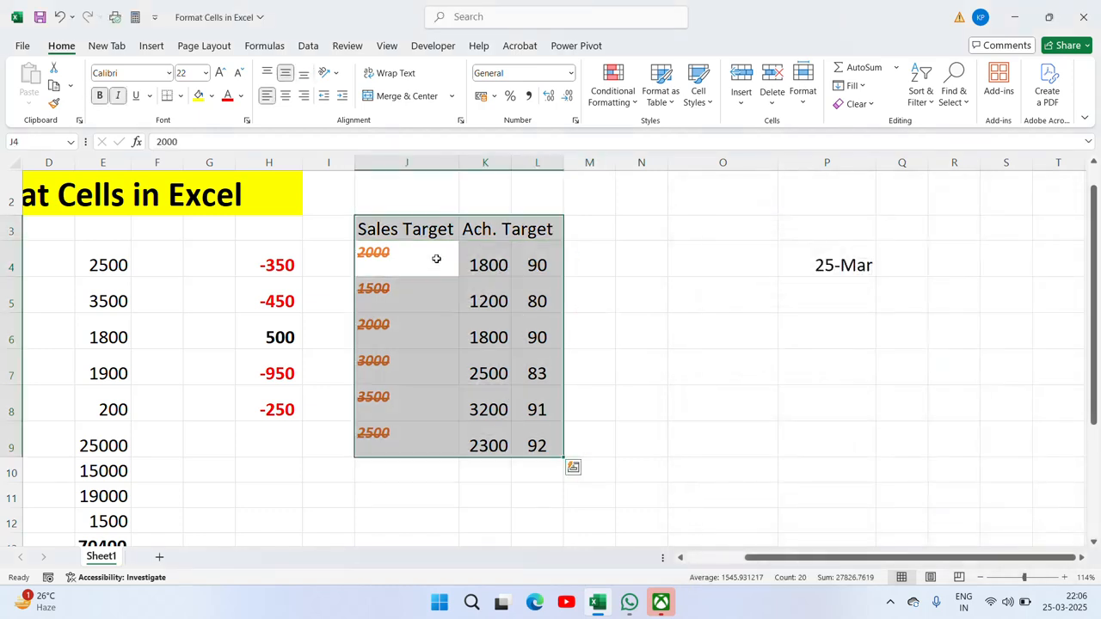
key(ctrl+1)
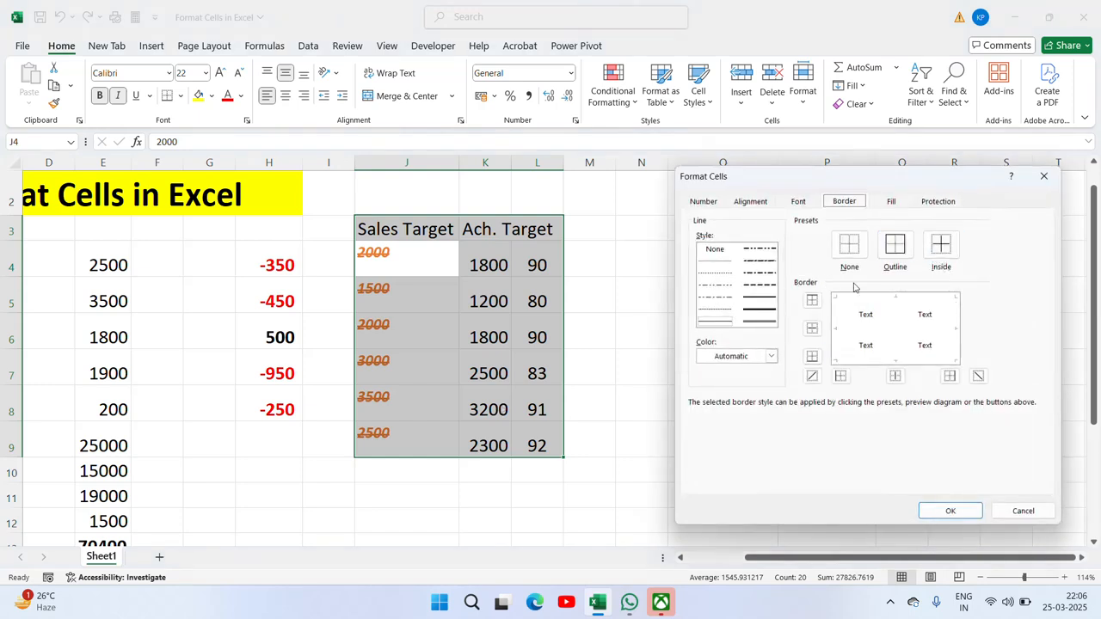
click(738, 359)
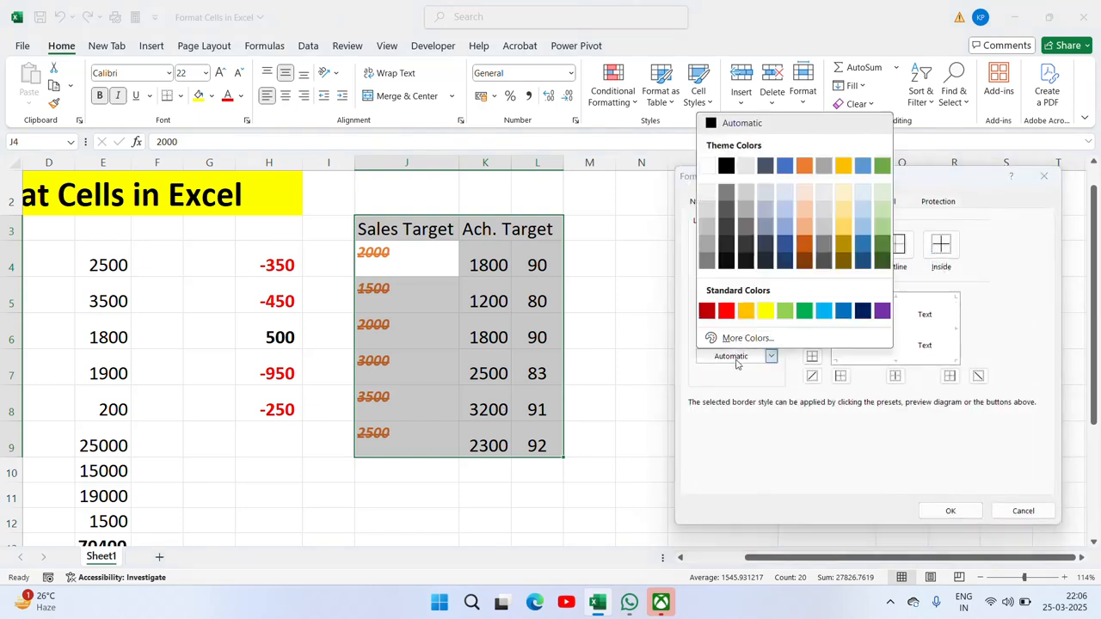
click(764, 313)
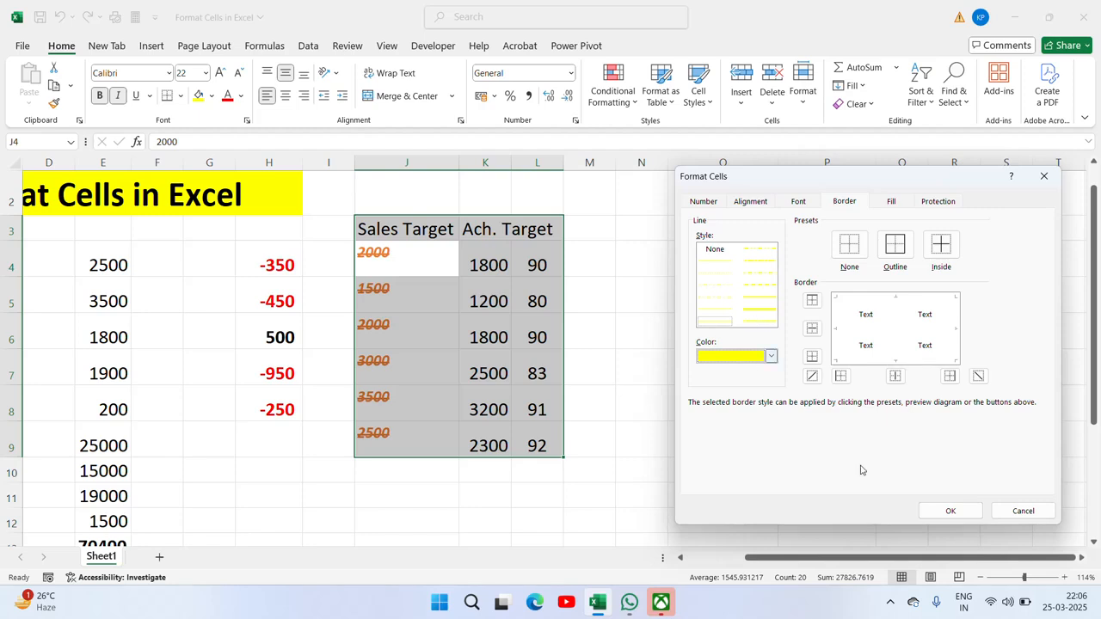
click(949, 510)
click(603, 322)
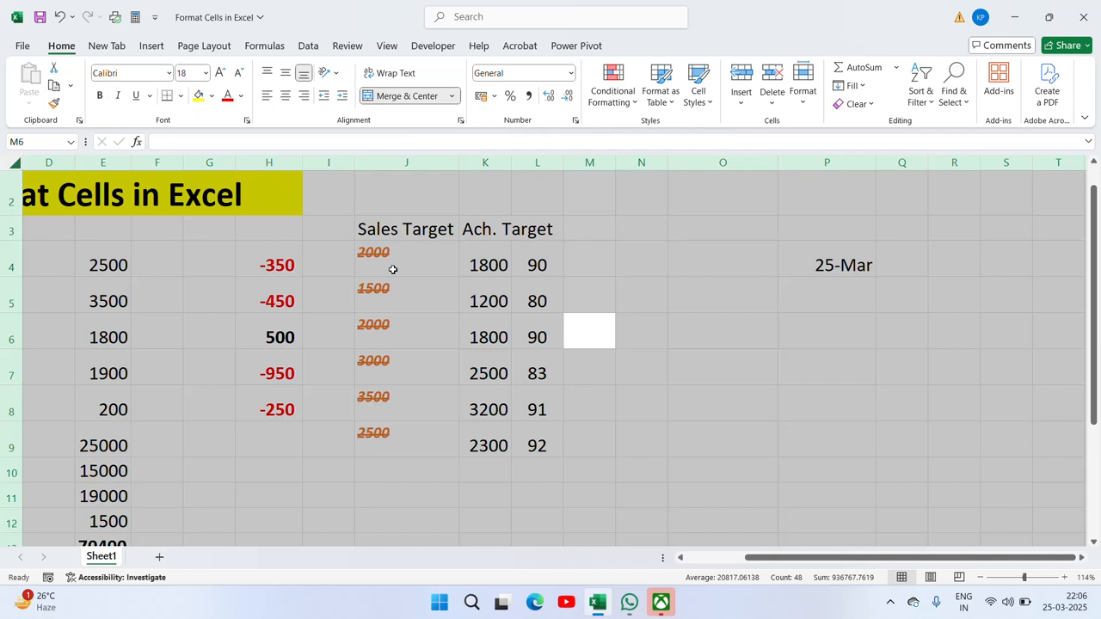
Step: Select the Sales Target block J3:L9, headings included
click(383, 261)
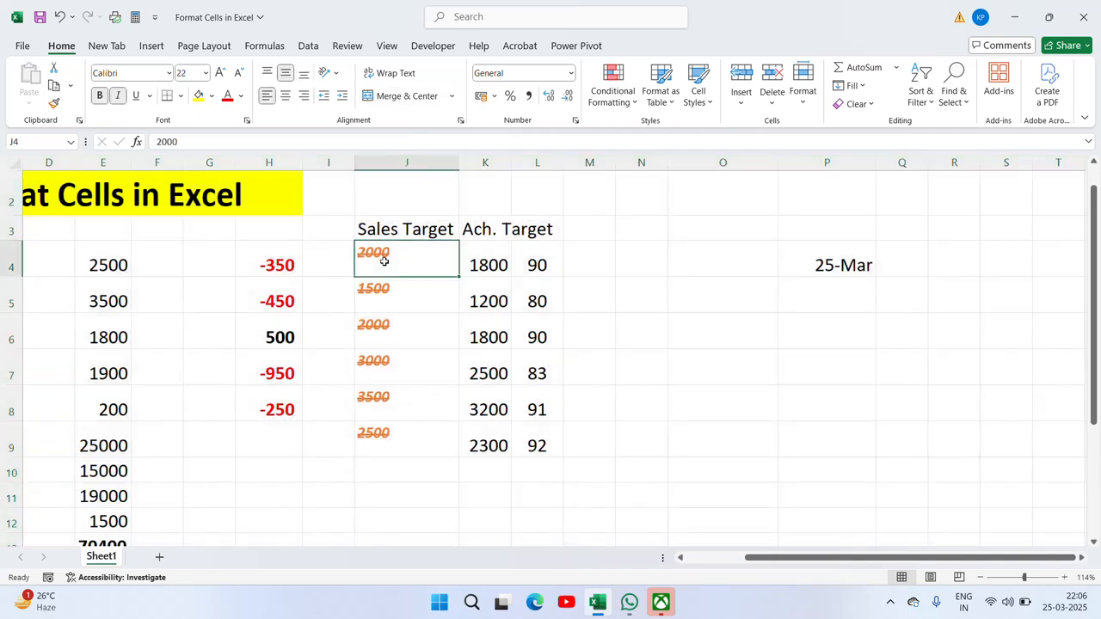
key(Up)
key(Up)
key(Down)
key(shift+Right)
key(ctrl+q)
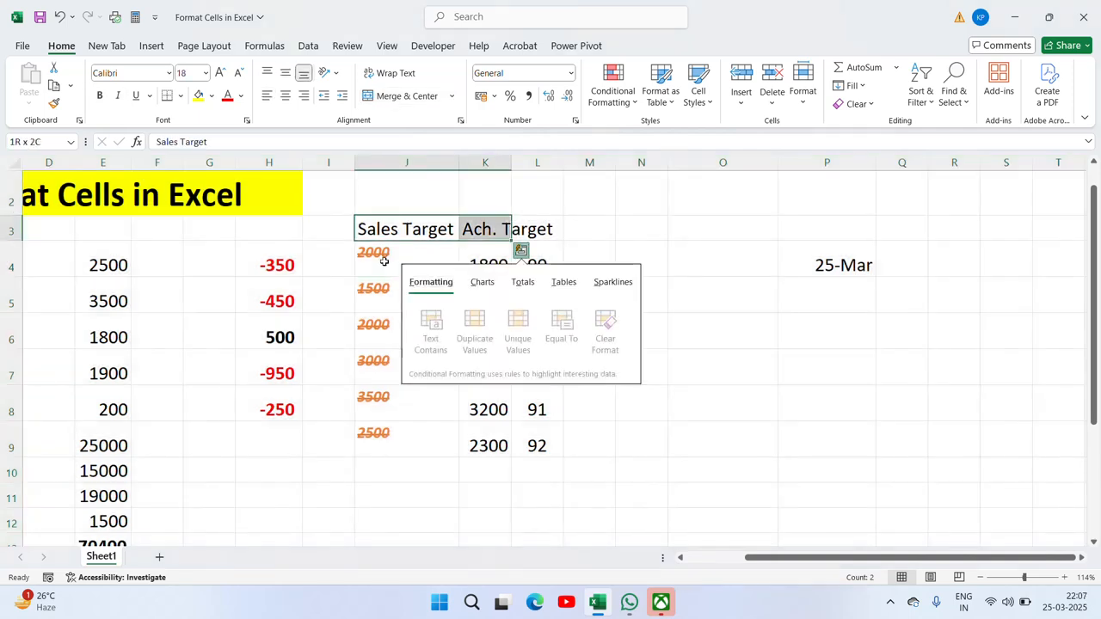
key(Escape)
key(shift+Left)
key(shift+Right)
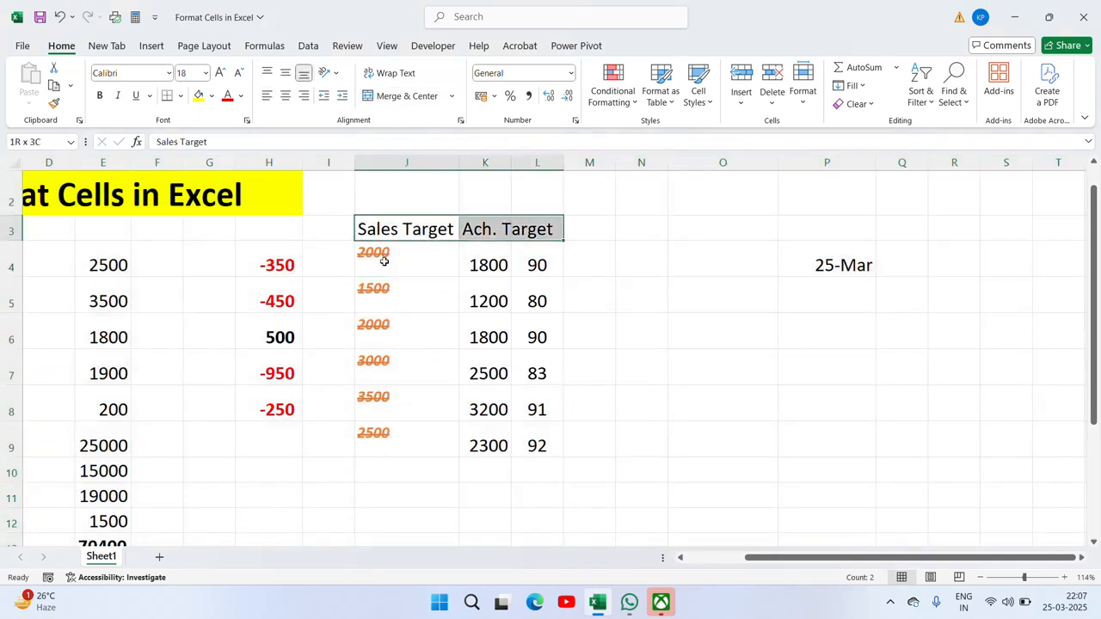
key(ctrl+a)
Step: Fill J3:L9 with an orange background and a dark orange pattern colour
key(ctrl+1)
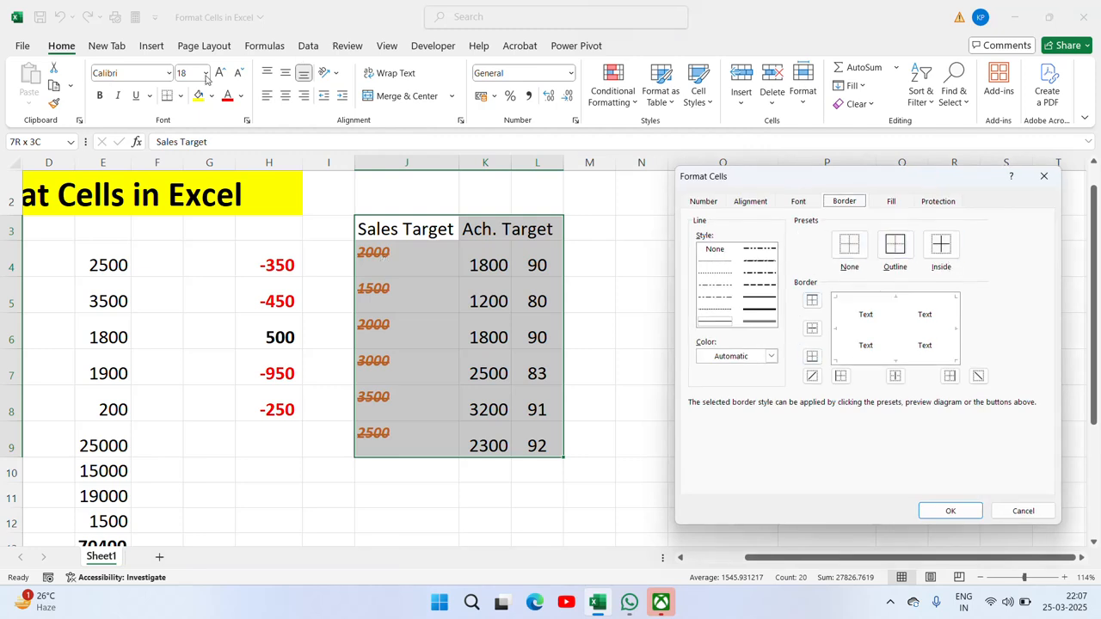
click(892, 204)
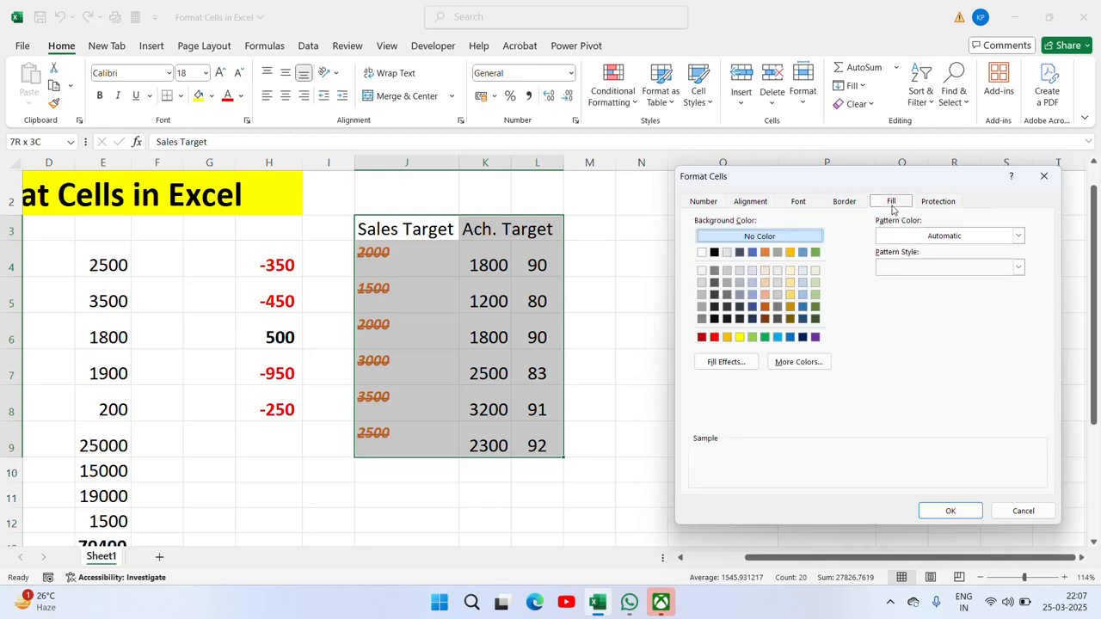
click(764, 252)
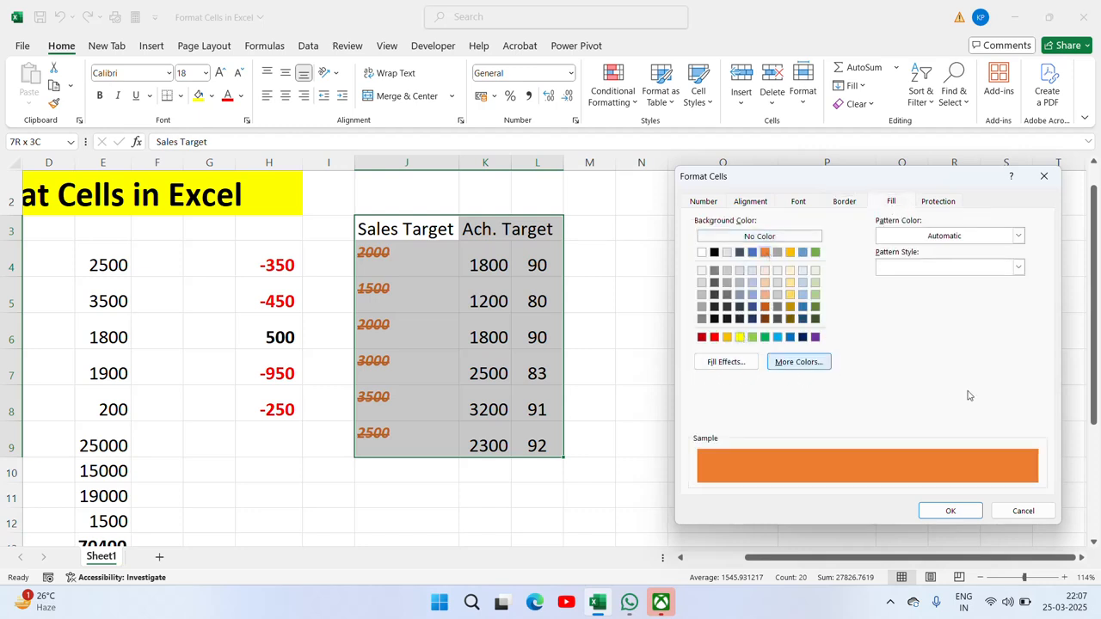
click(1018, 236)
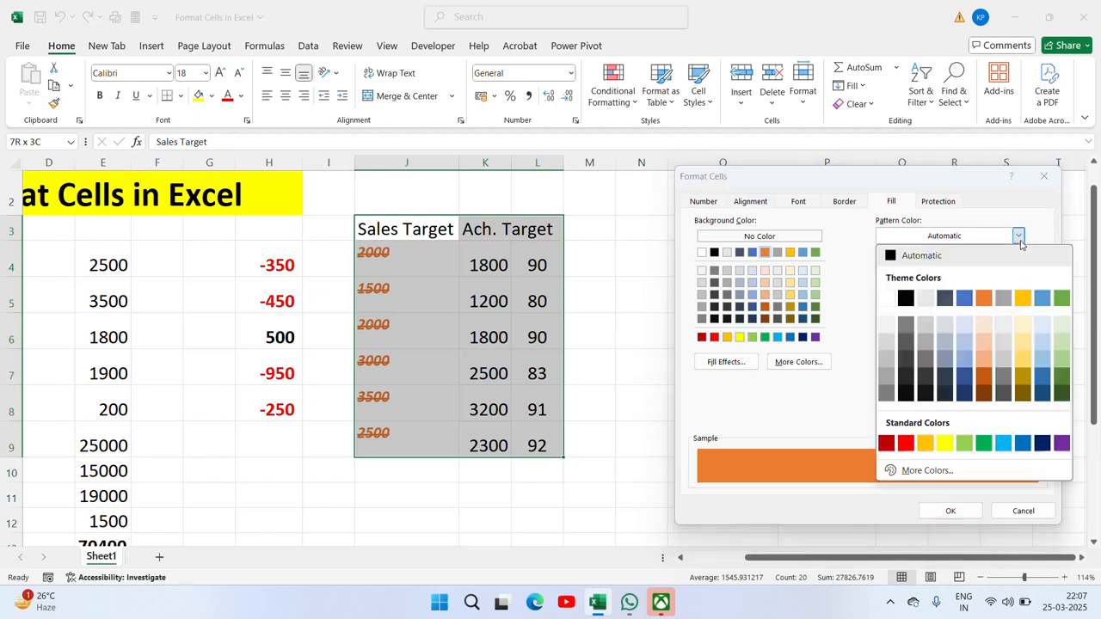
click(984, 375)
click(951, 510)
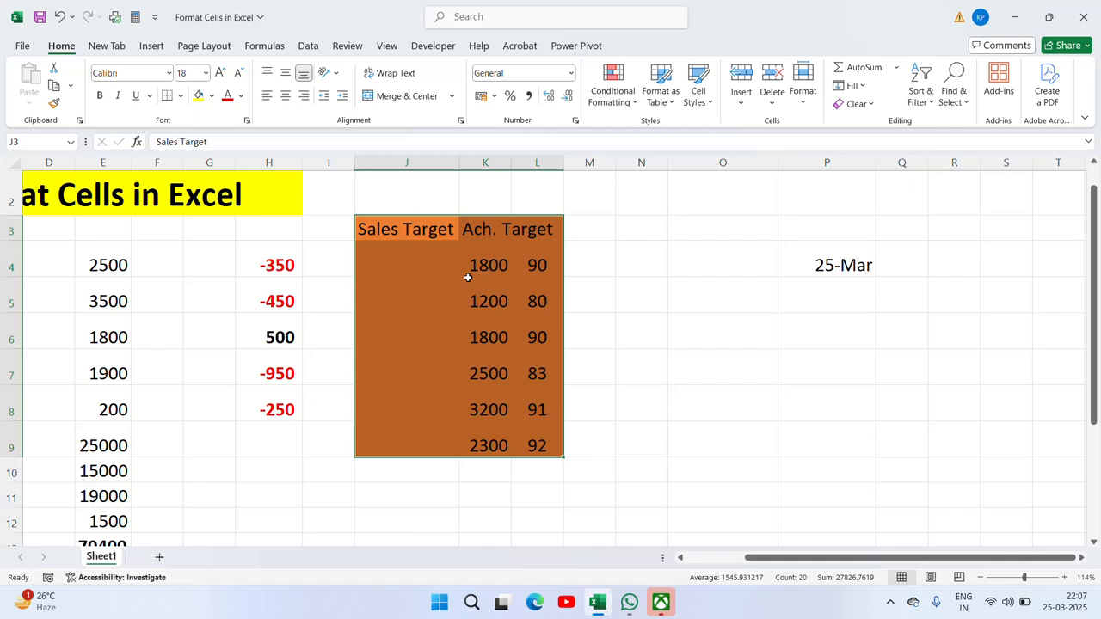
key(ctrl+1)
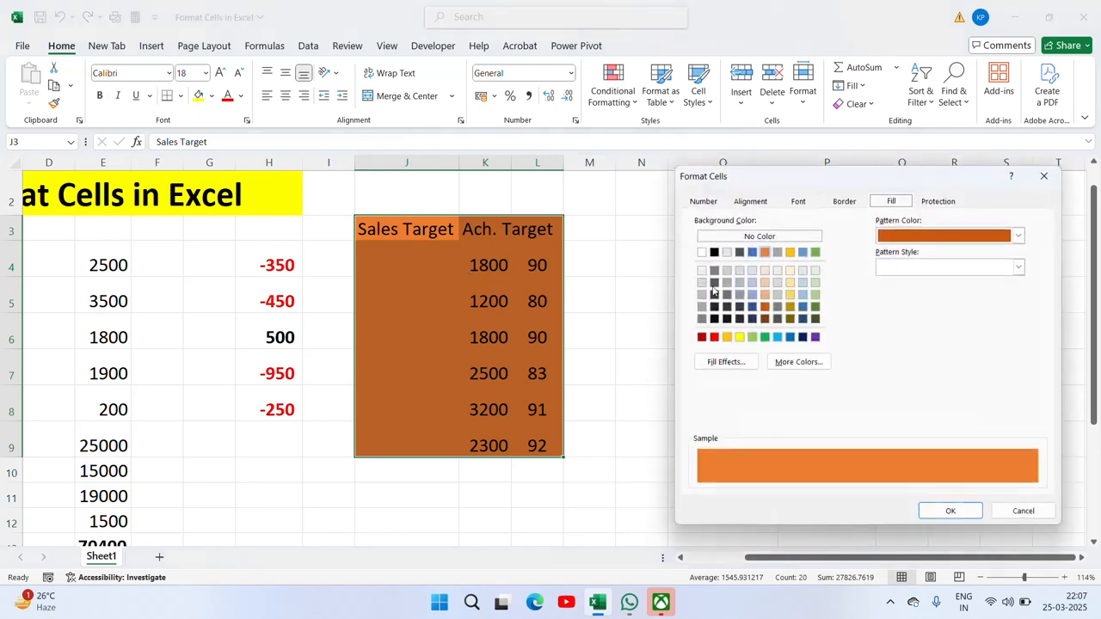
Step: Keep the block's cells Locked and enter 'k' in cell J6
click(937, 203)
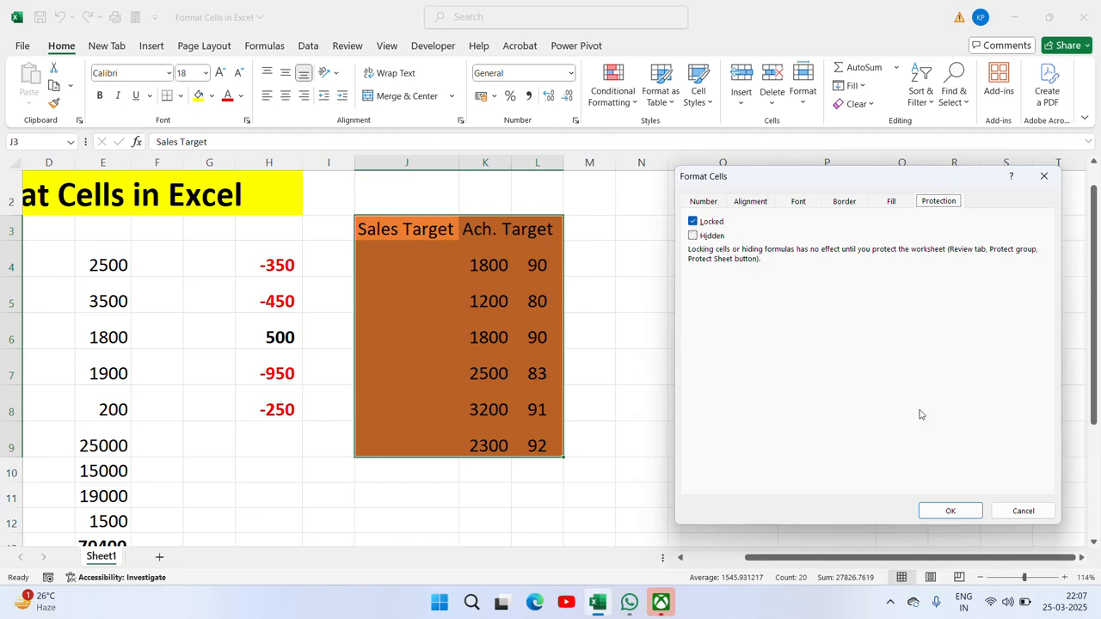
click(950, 511)
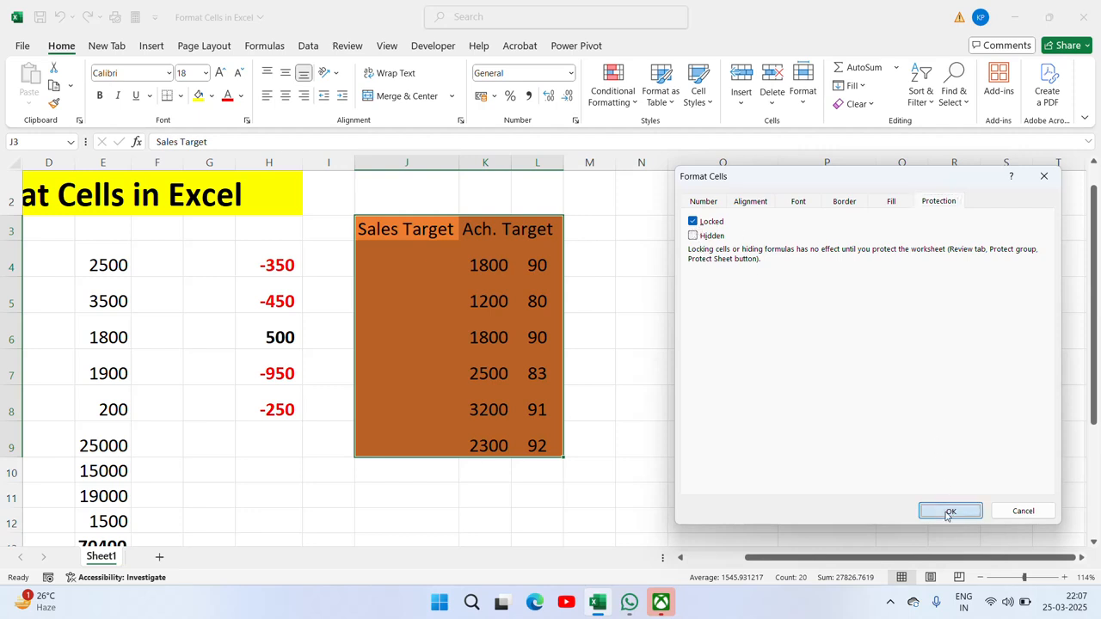
click(413, 346)
text(k)
key(ctrl+Return)
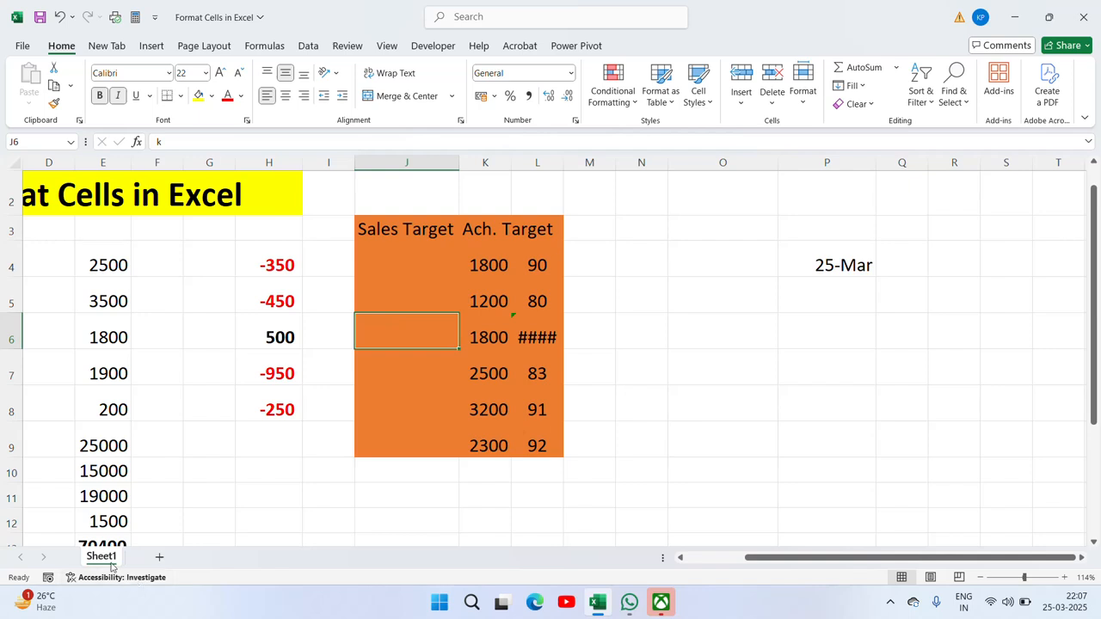
Step: Reselect the Sales Target block and password-protect Sheet1
click(393, 224)
key(shift+Right)
key(shift+Right)
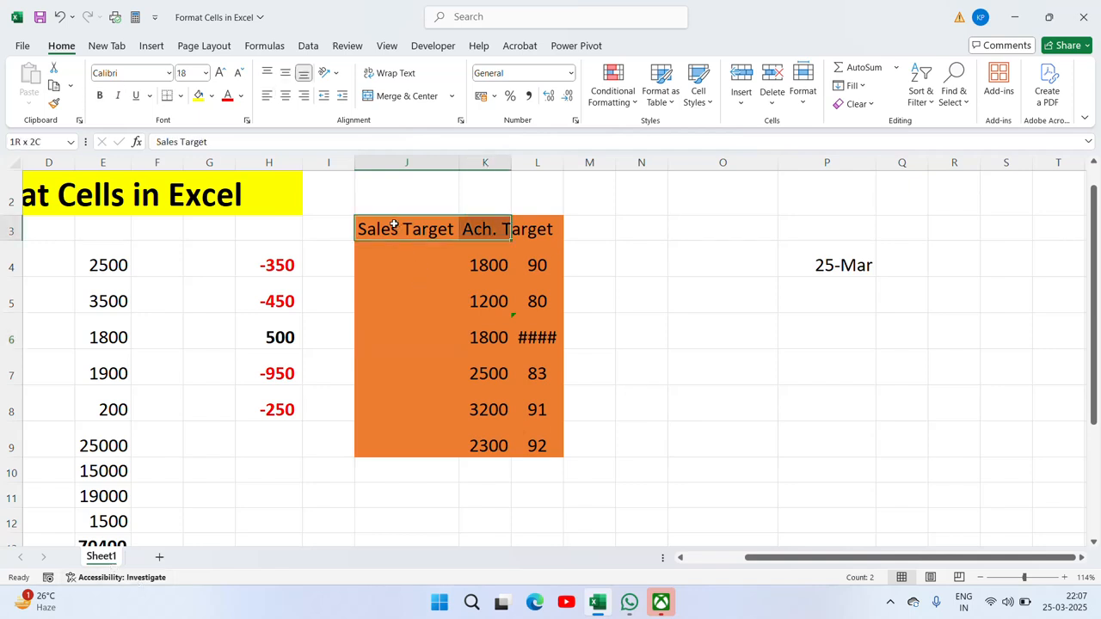
key(shift+Down)
key(shift+Down)
key(shift+Down)
key(shift+Down)
key(shift+Down)
key(shift+Down)
key(shift+Down)
key(shift+Down)
key(shift+Up)
key(shift+Up)
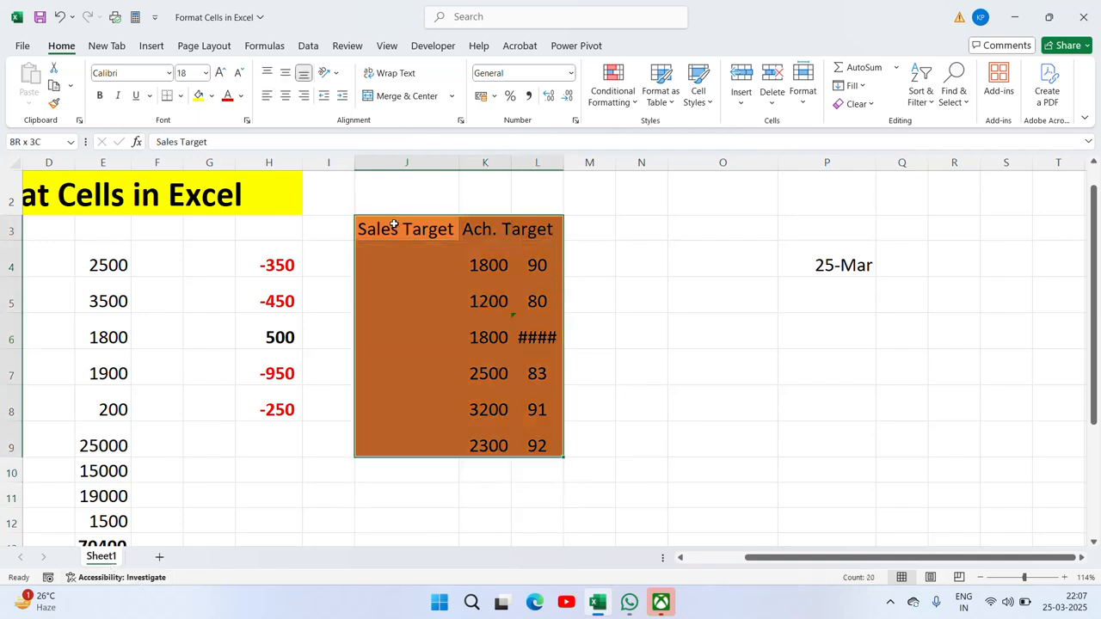
right_click(103, 554)
click(162, 454)
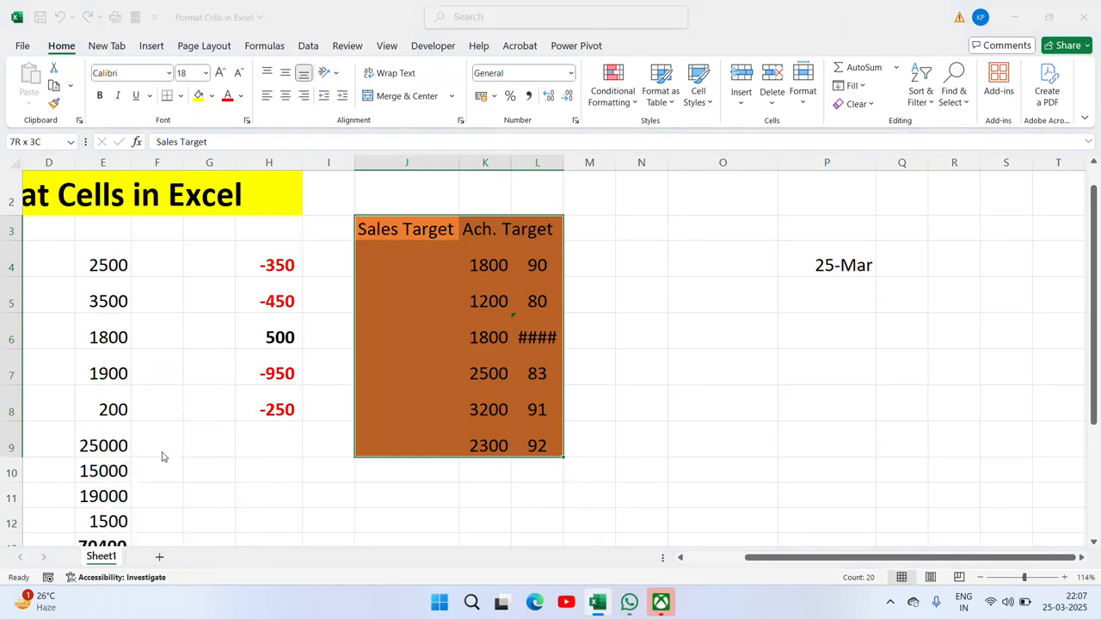
drag(143, 298, 755, 246)
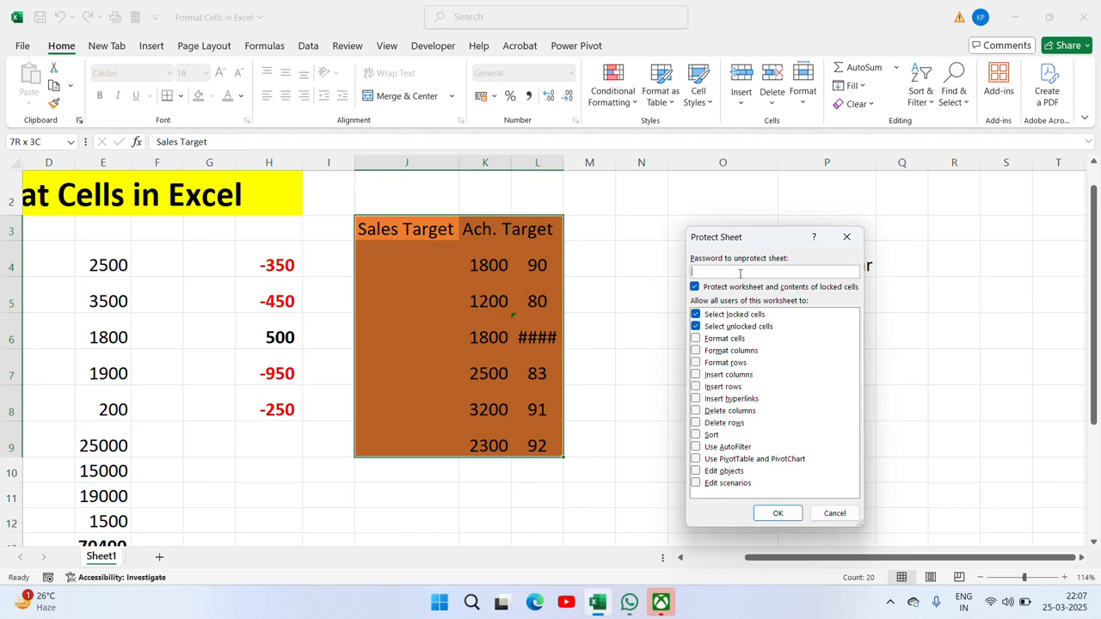
click(777, 513)
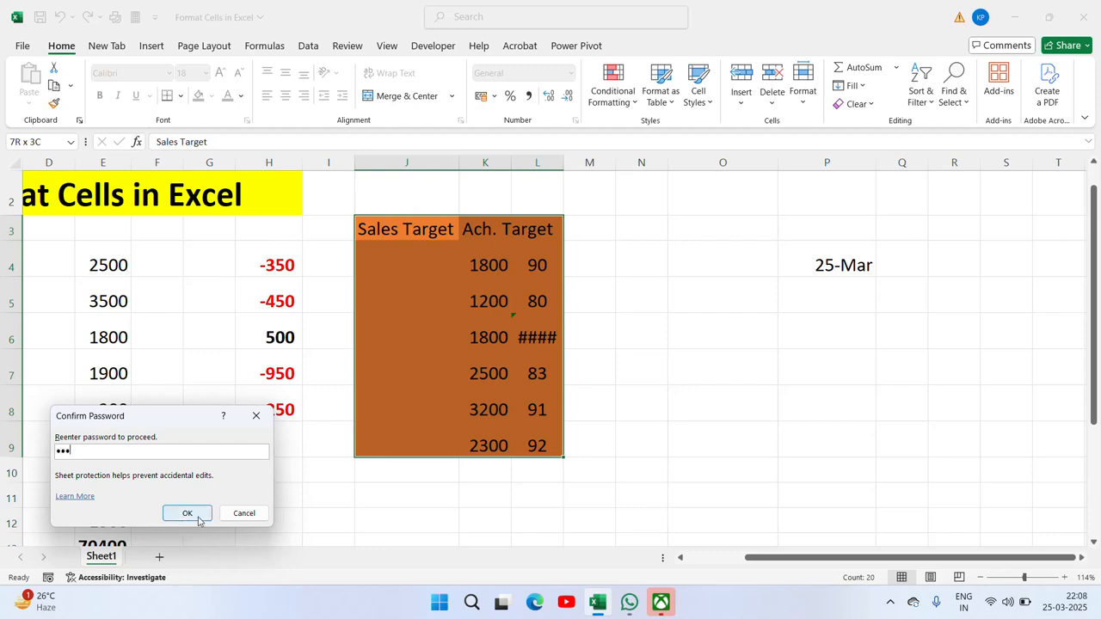
click(187, 513)
click(422, 294)
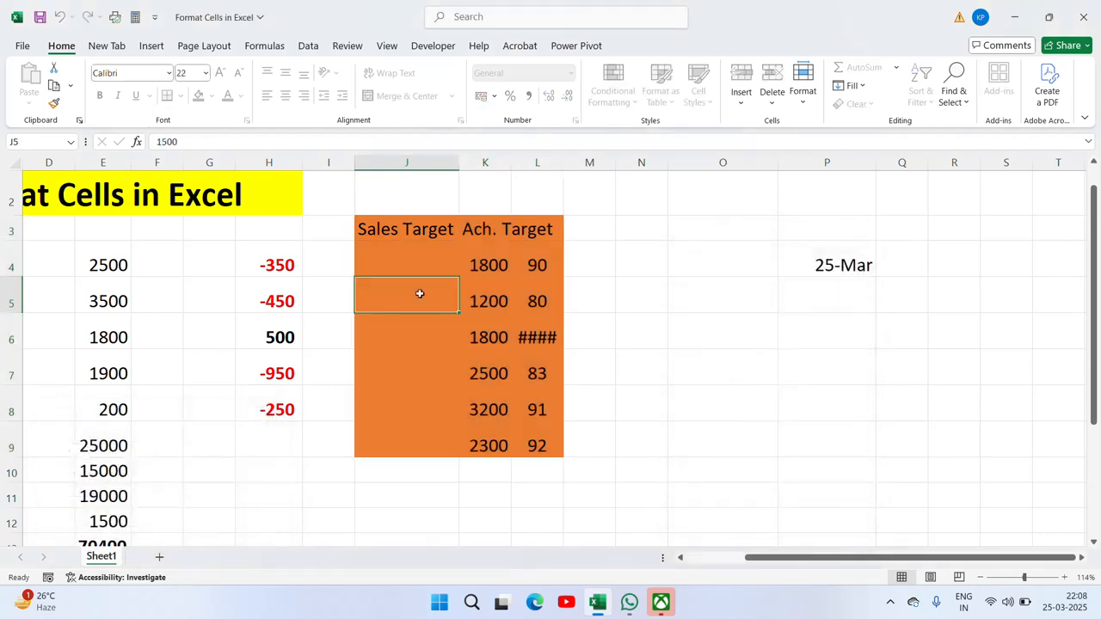
double_click(419, 293)
key(Return)
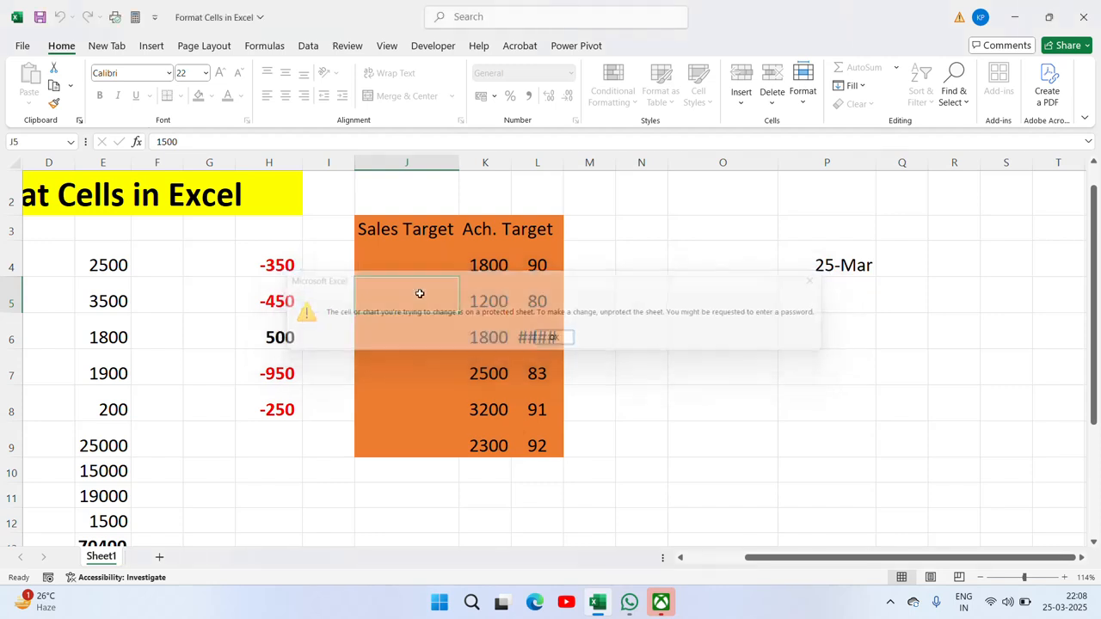
key(Up)
key(Up)
key(Up)
key(Down)
key(Down)
key(Down)
key(Down)
key(Down)
key(Down)
key(Down)
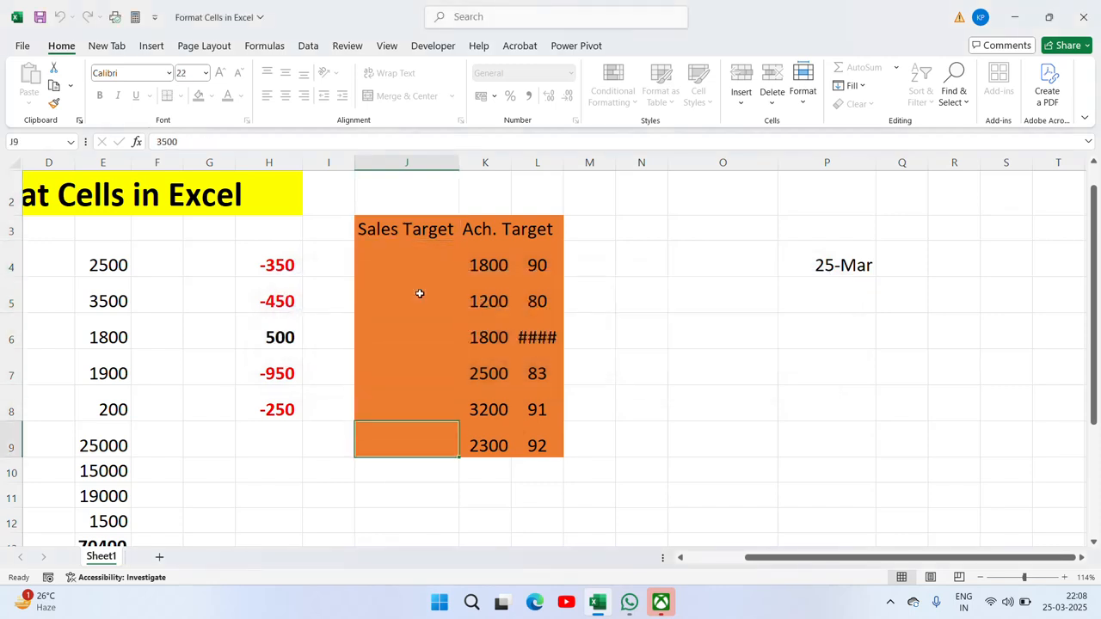
key(F2)
key(Return)
key(Right)
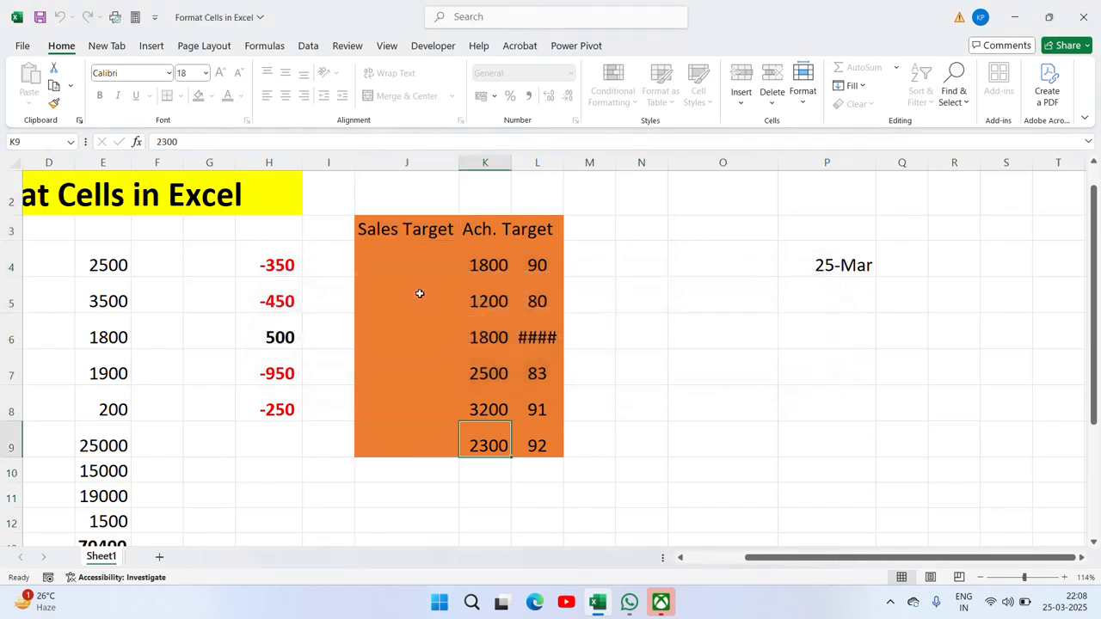
key(F2)
key(Return)
key(Down)
key(Down)
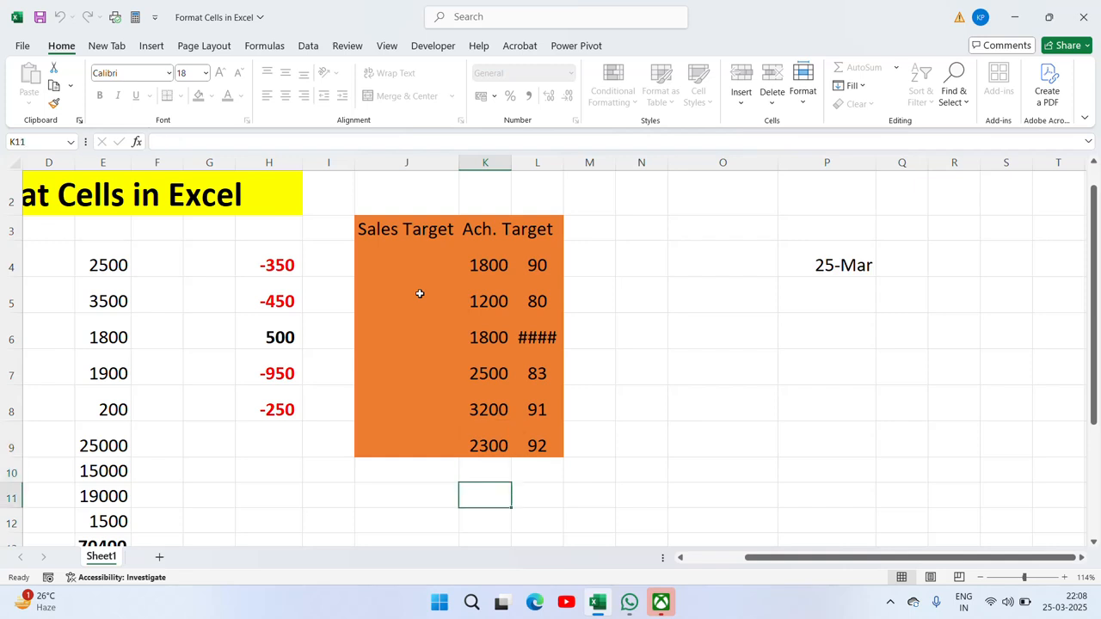
key(F2)
key(Return)
key(Up)
key(Up)
key(Up)
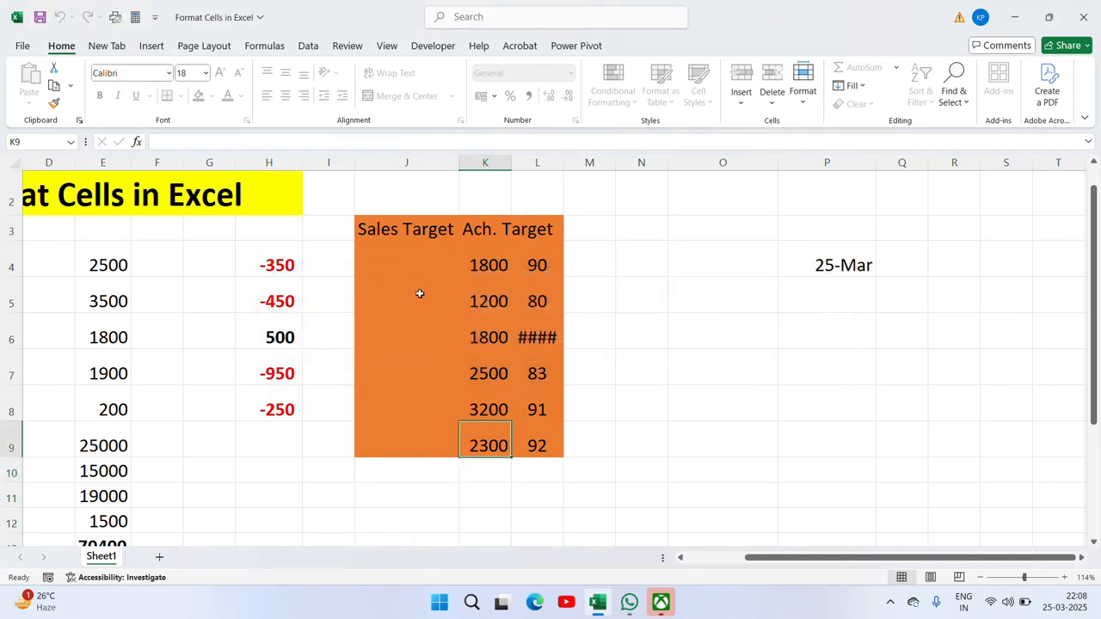
key(Left)
key(Up)
key(Up)
key(Up)
key(Up)
key(F2)
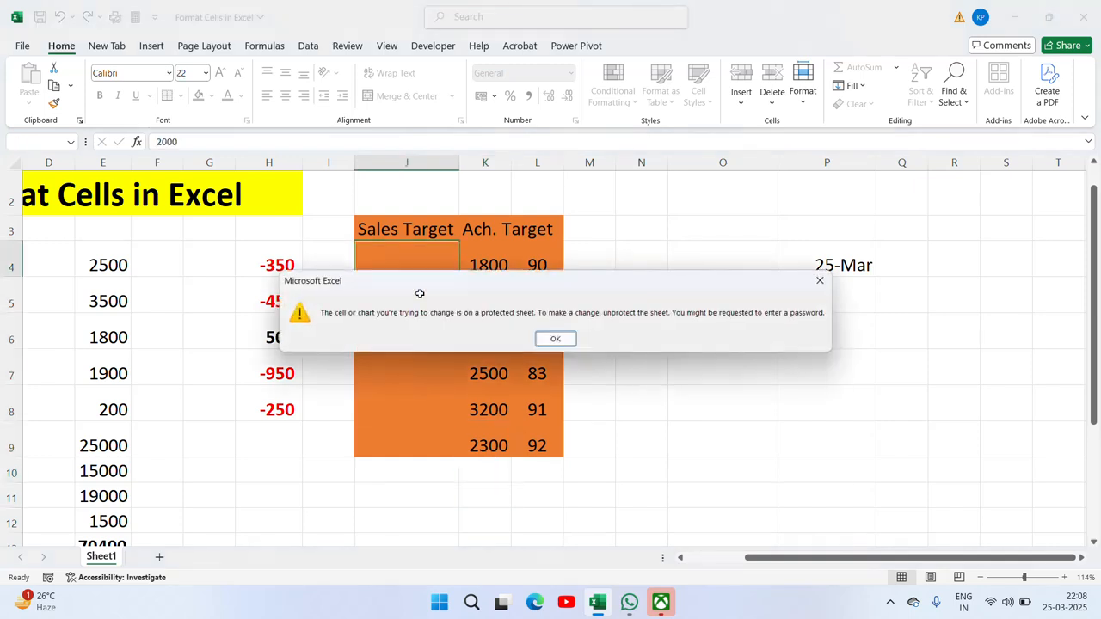
key(Return)
key(Up)
key(Up)
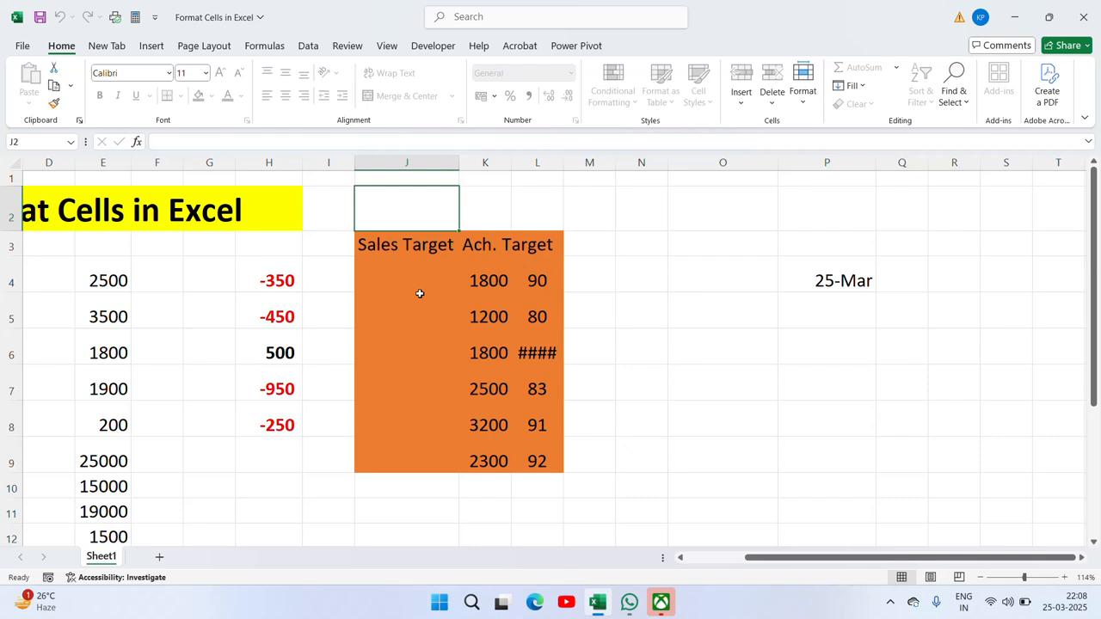
key(F2)
key(Return)
key(Down)
key(Down)
key(Right)
key(Right)
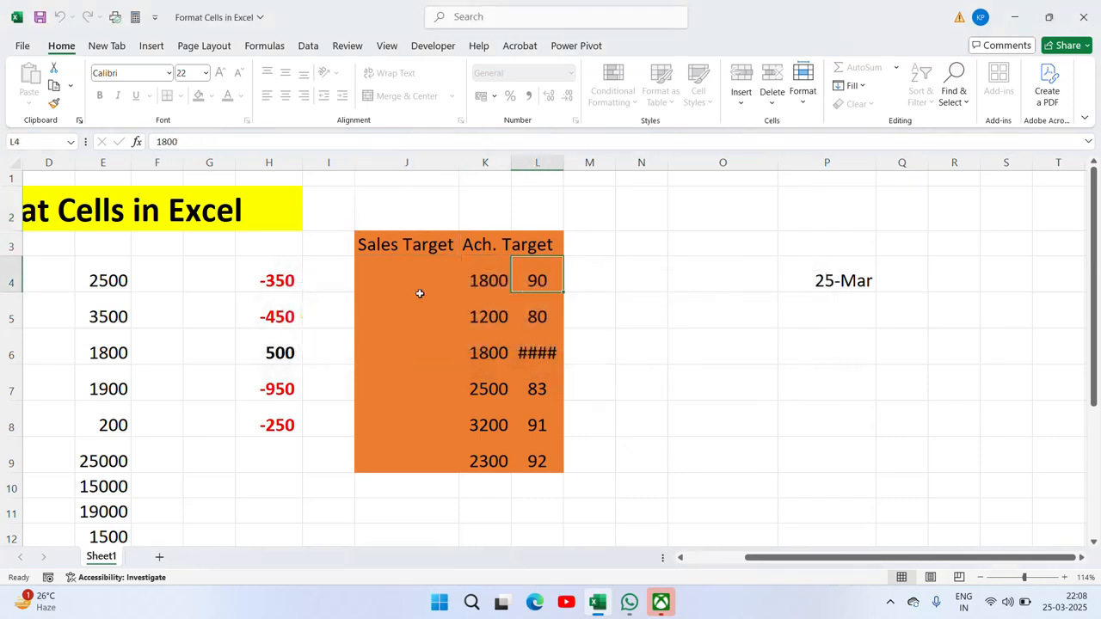
key(Down)
key(Down)
key(Down)
key(Down)
key(Down)
key(Down)
key(Down)
key(Down)
key(Down)
key(Left)
key(Down)
key(Down)
key(Down)
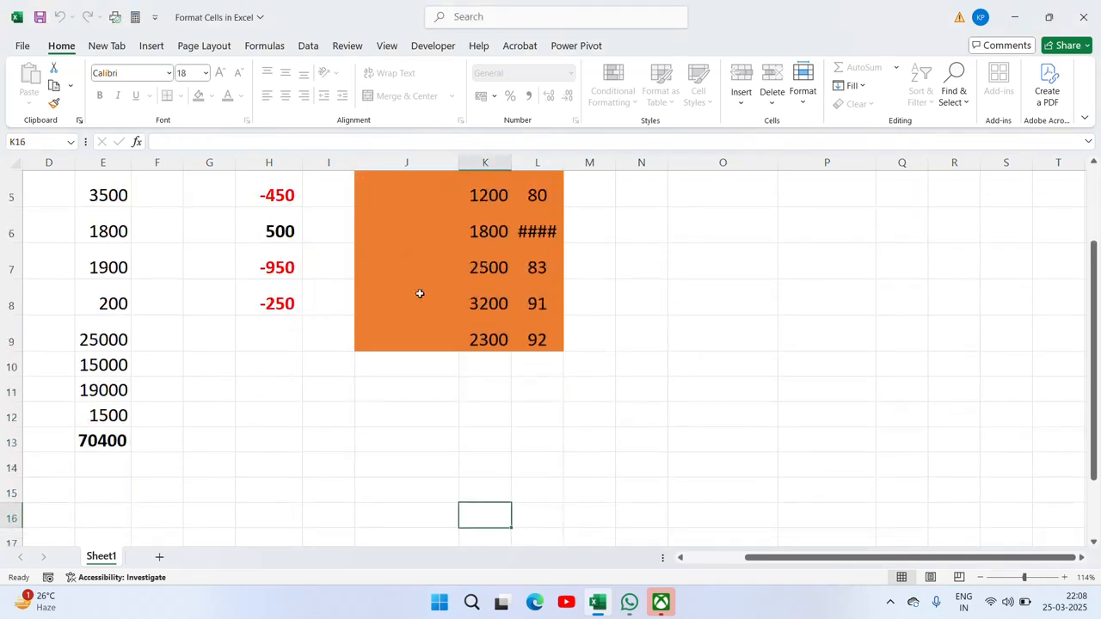
key(Up)
key(Up)
key(Up)
key(Up)
key(Up)
key(Up)
key(Up)
key(Up)
key(Up)
key(Up)
key(Up)
key(Up)
key(Up)
key(Up)
key(Up)
key(Down)
key(Down)
key(Down)
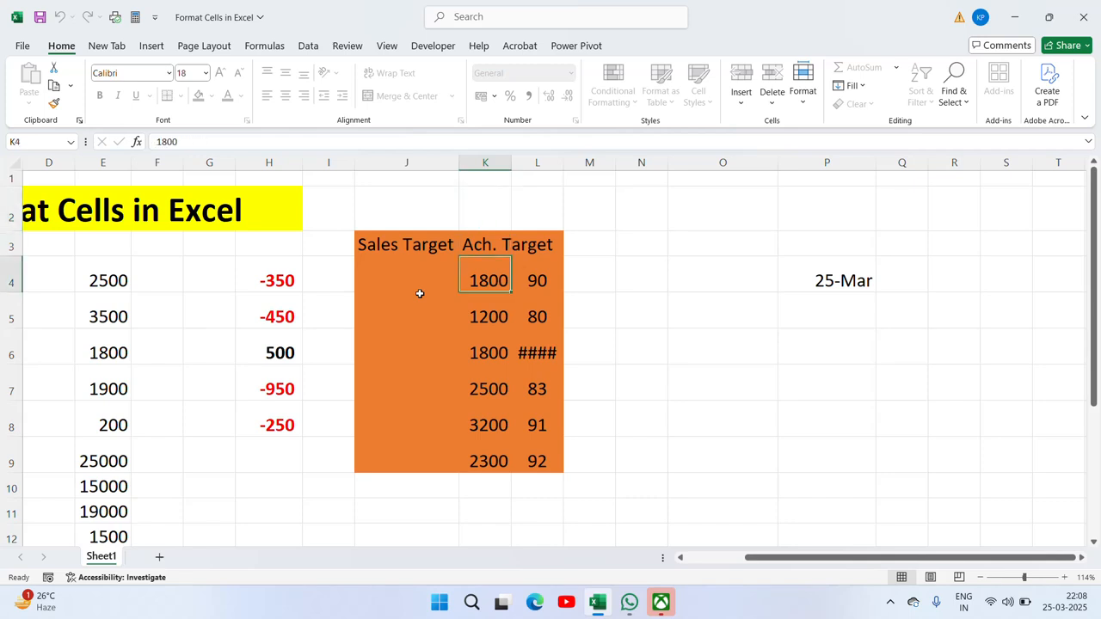
key(Left)
key(Left)
key(Left)
key(Left)
key(Left)
key(Left)
key(Left)
key(Left)
key(Left)
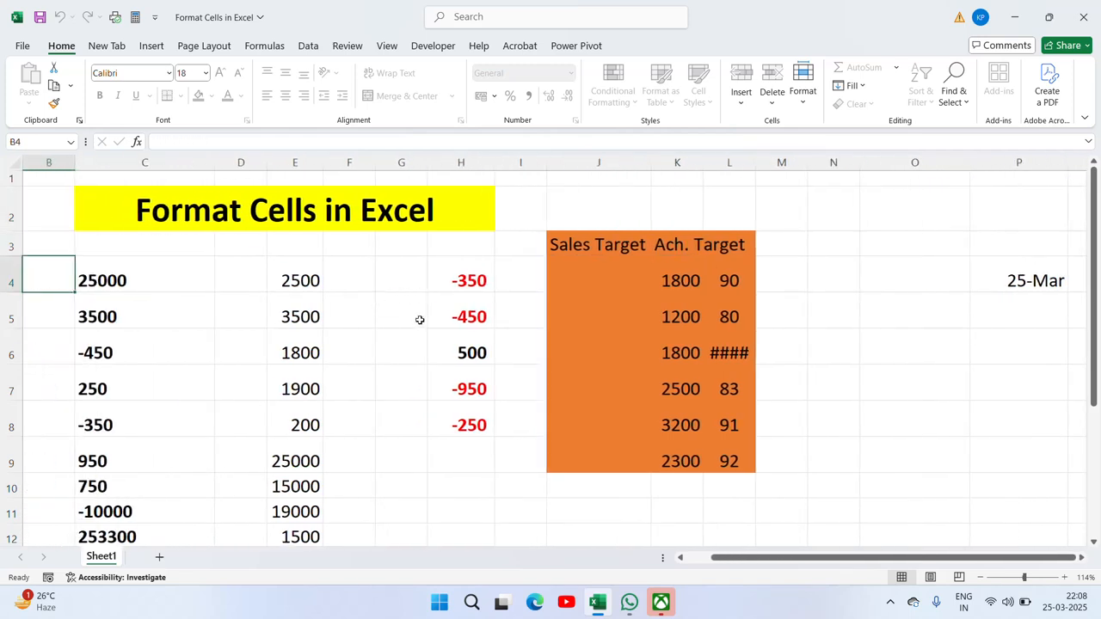
click(527, 307)
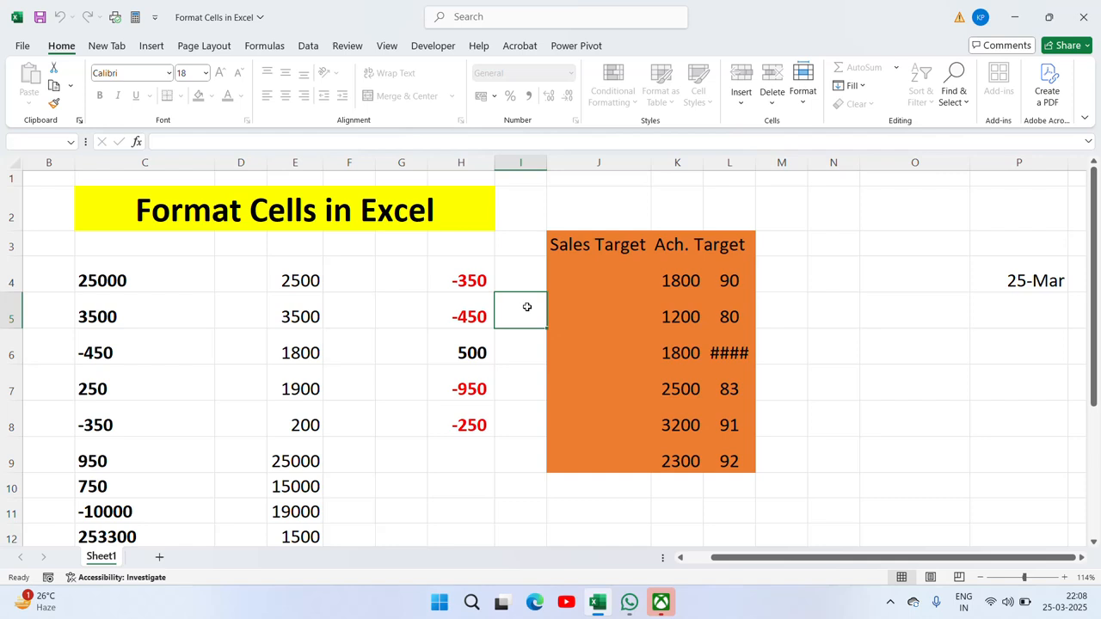
double_click(527, 307)
click(563, 336)
right_click(566, 333)
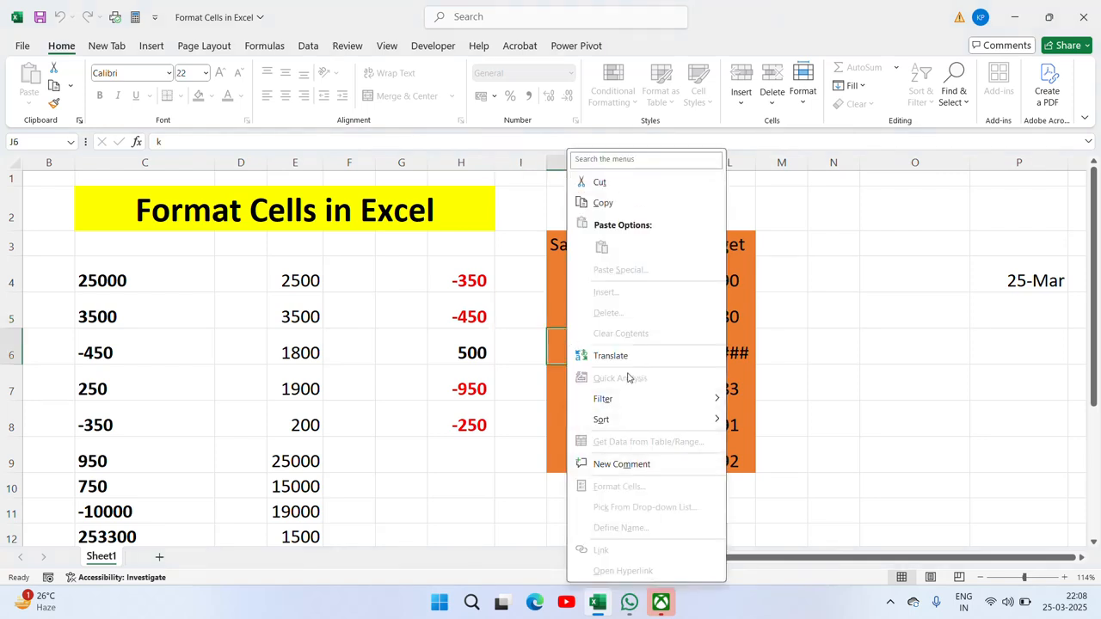
key(Escape)
Step: Unprotect Sheet1 using its password
right_click(100, 561)
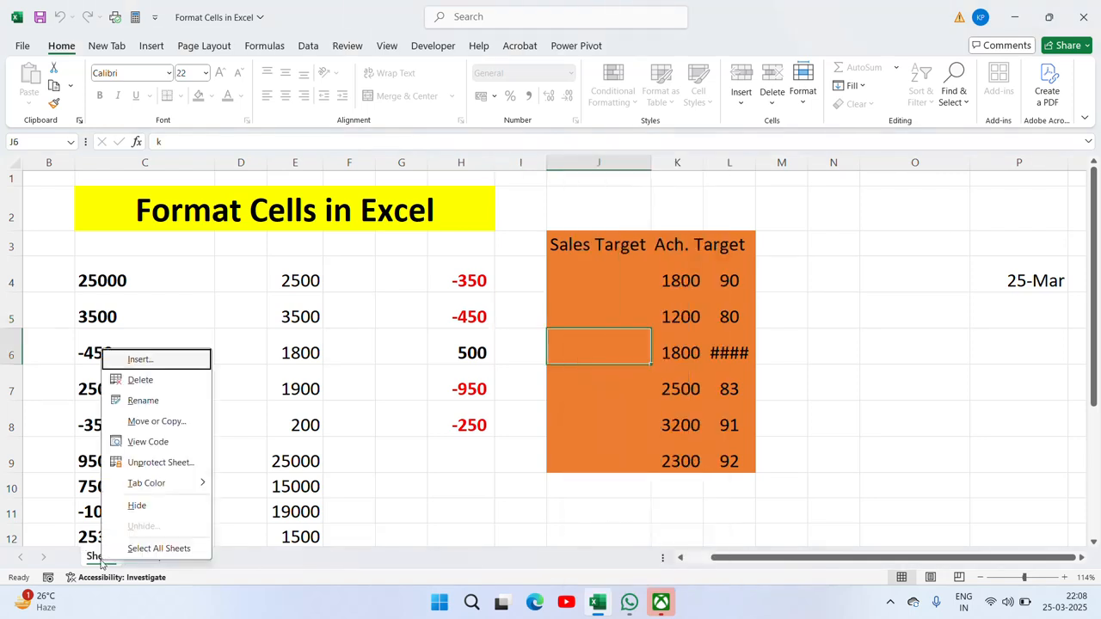
click(175, 470)
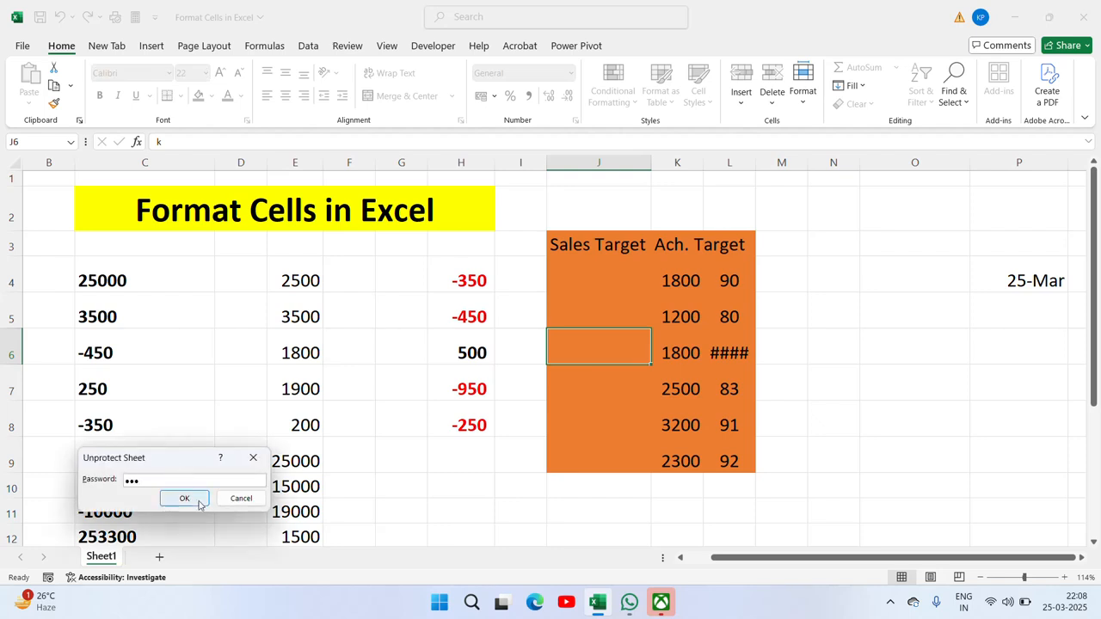
click(197, 501)
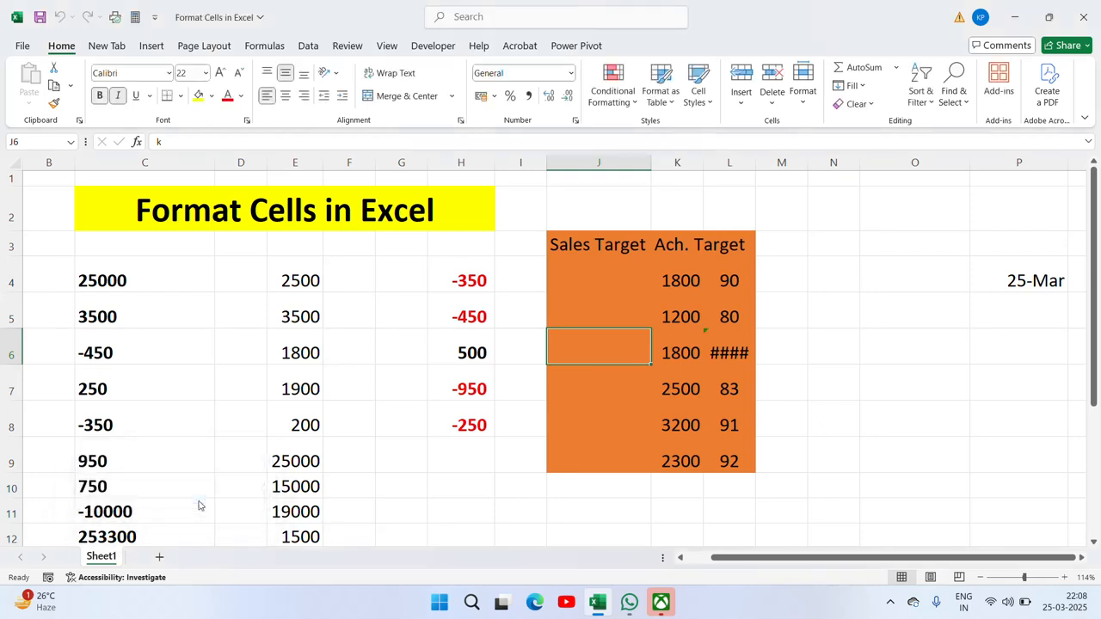
Step: Give cell J8 the Number format
right_click(588, 431)
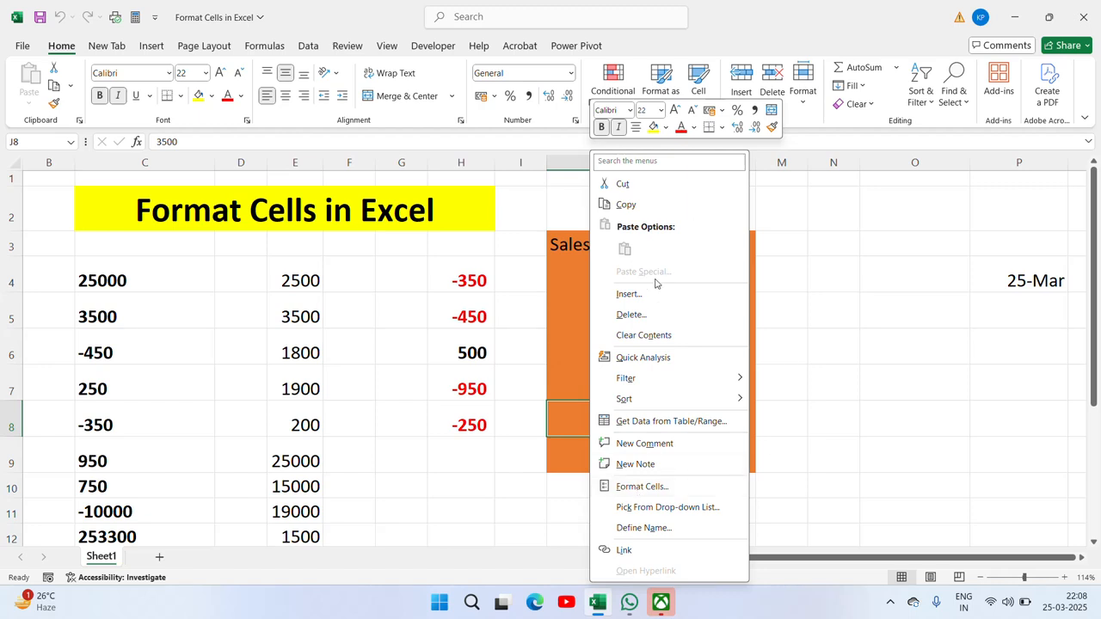
click(653, 488)
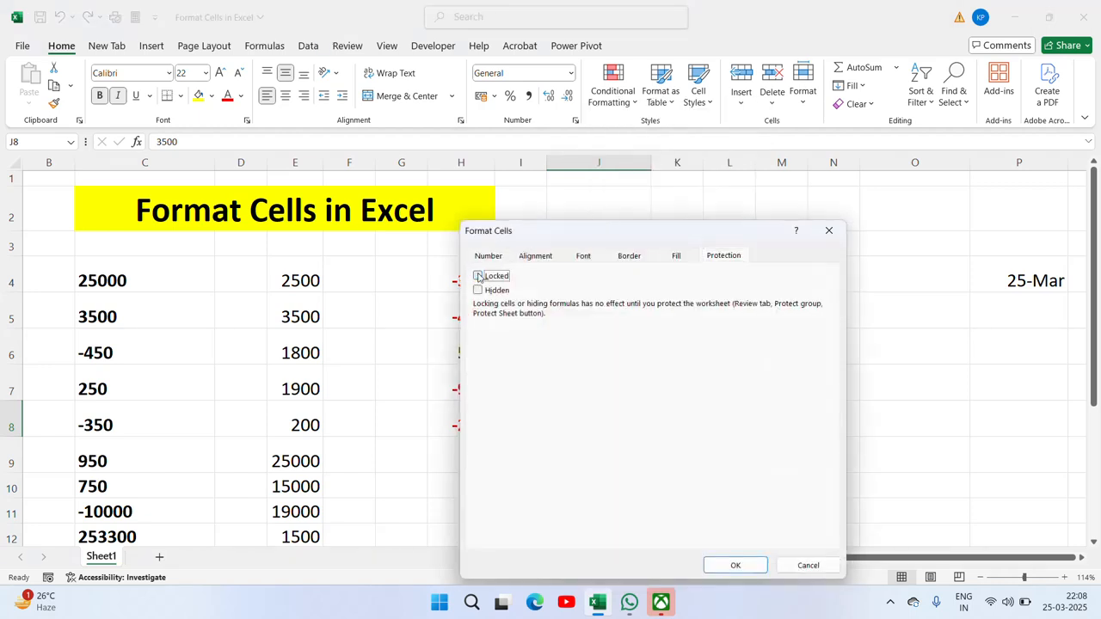
click(490, 258)
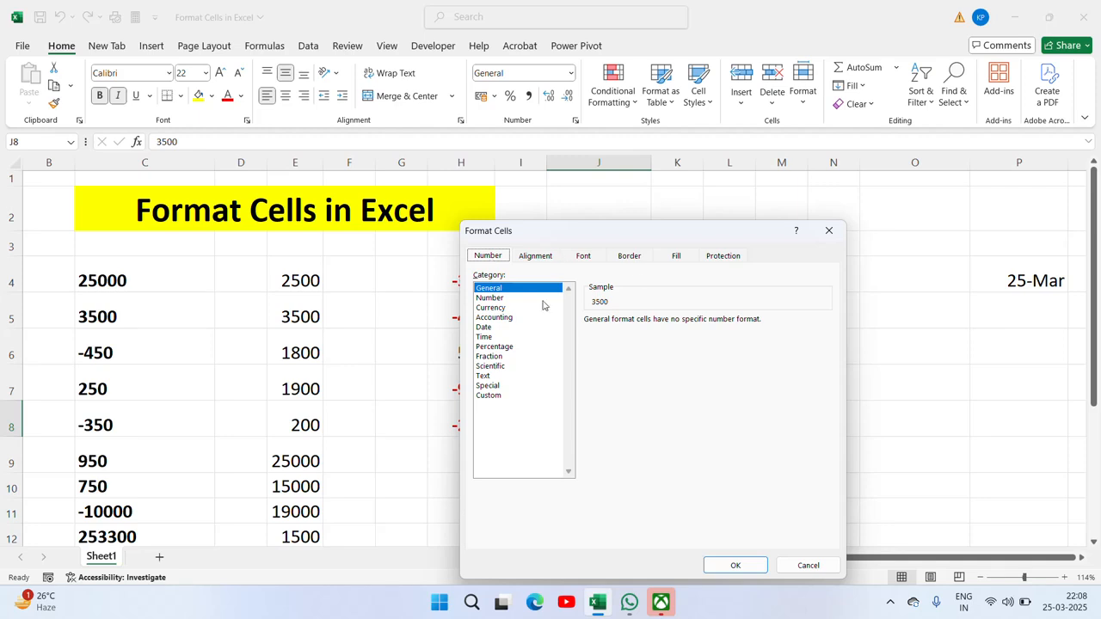
click(489, 298)
key(Return)
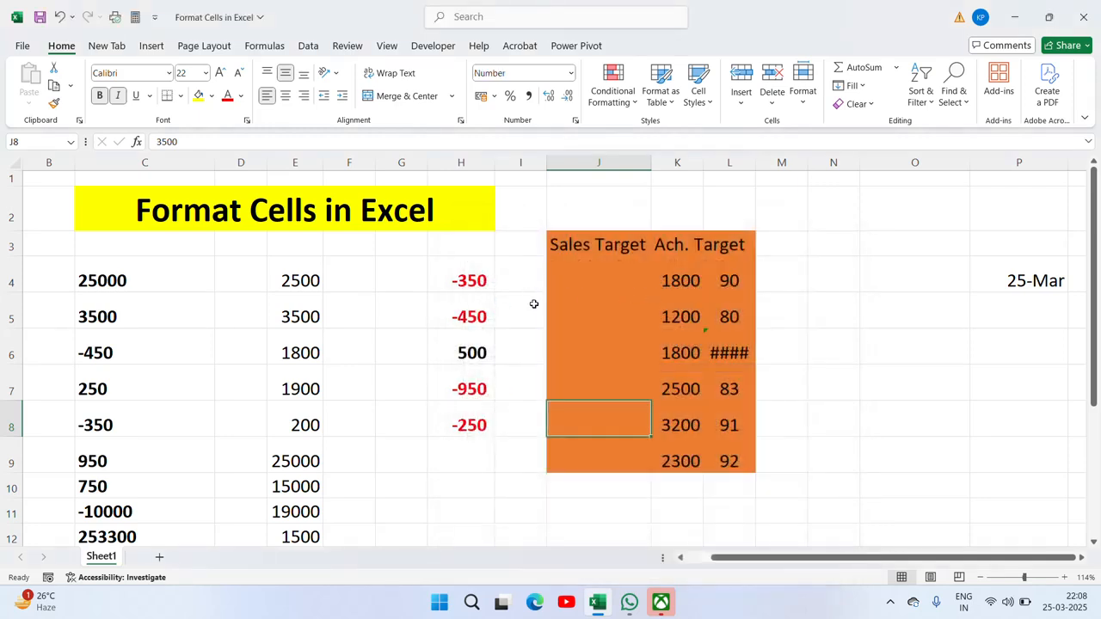
right_click(571, 419)
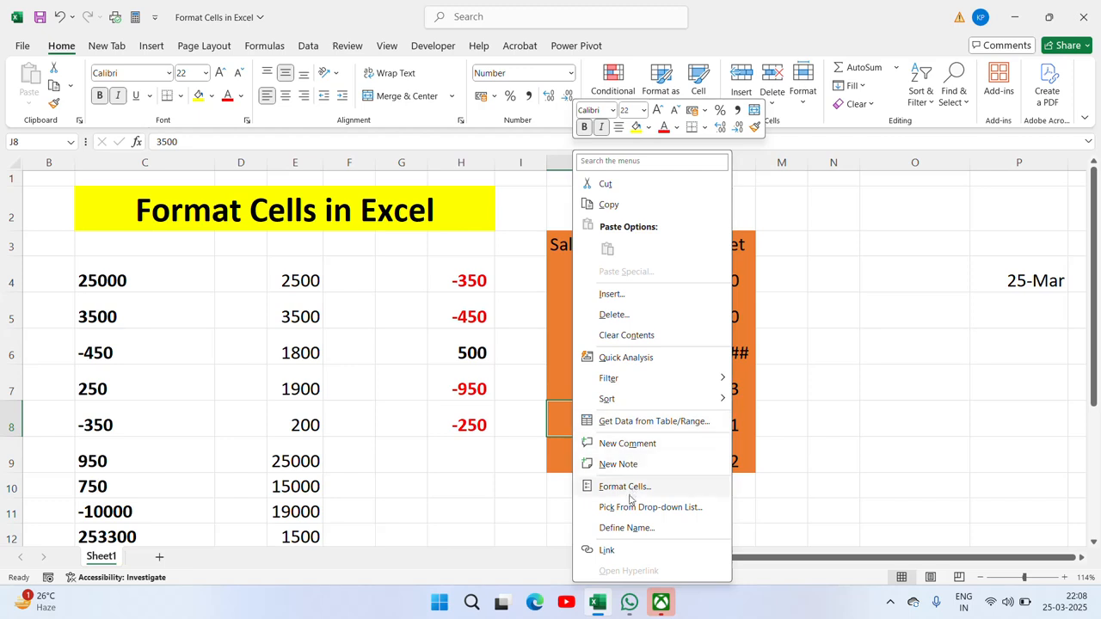
click(641, 491)
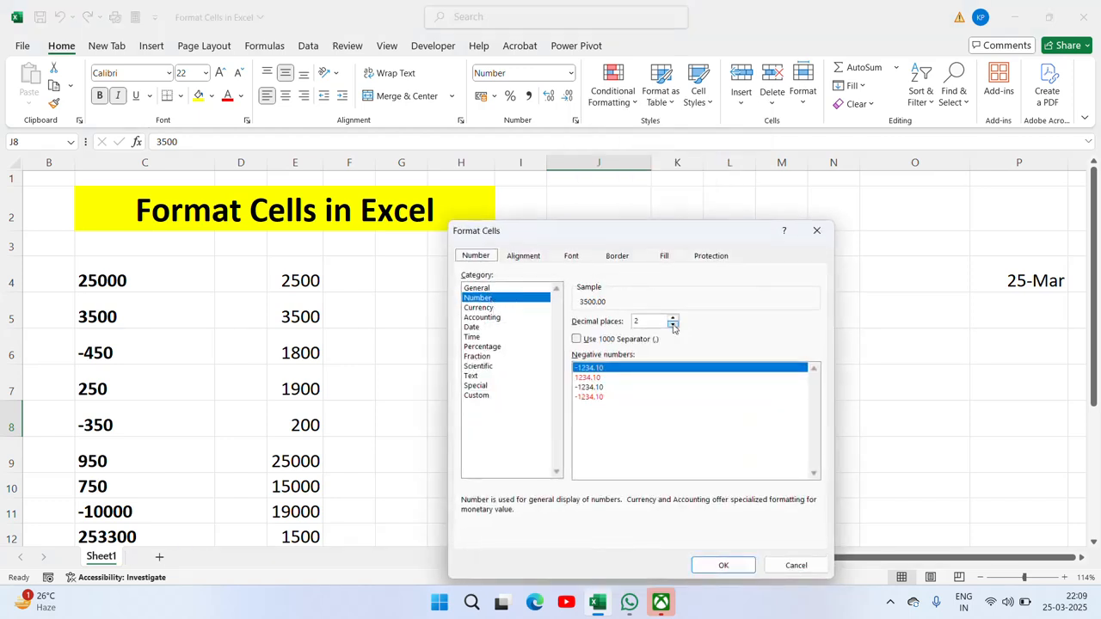
click(486, 308)
click(496, 319)
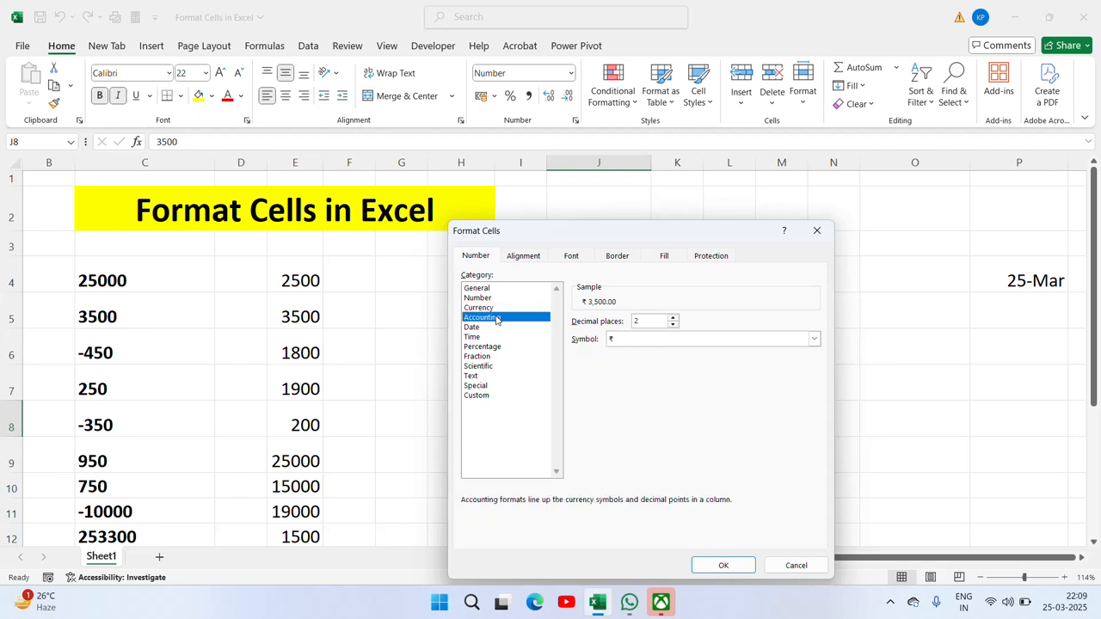
click(480, 328)
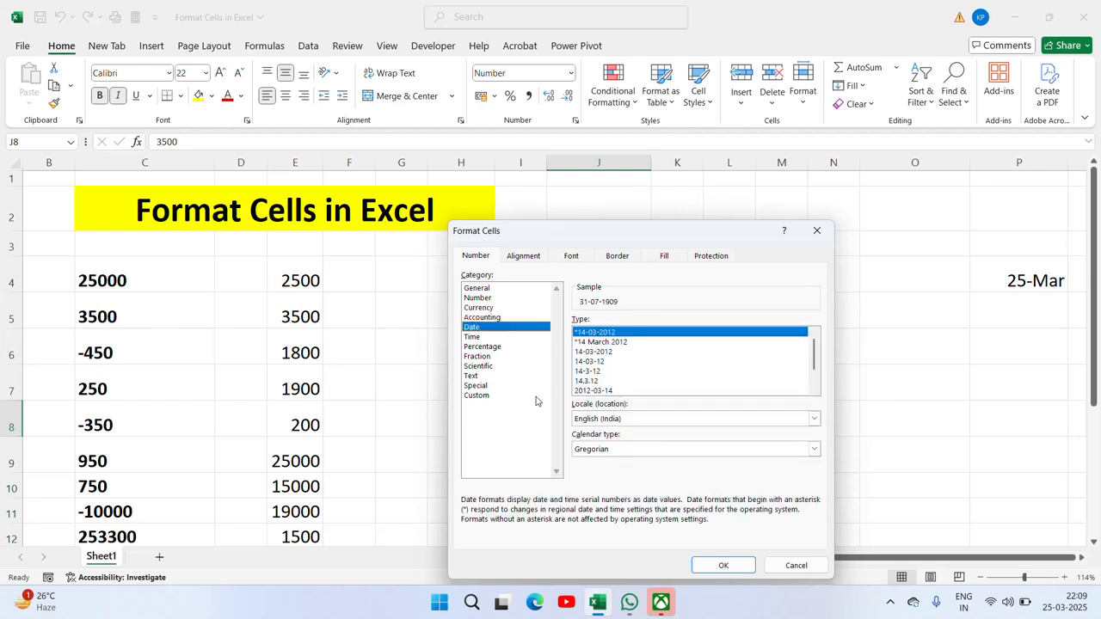
click(479, 338)
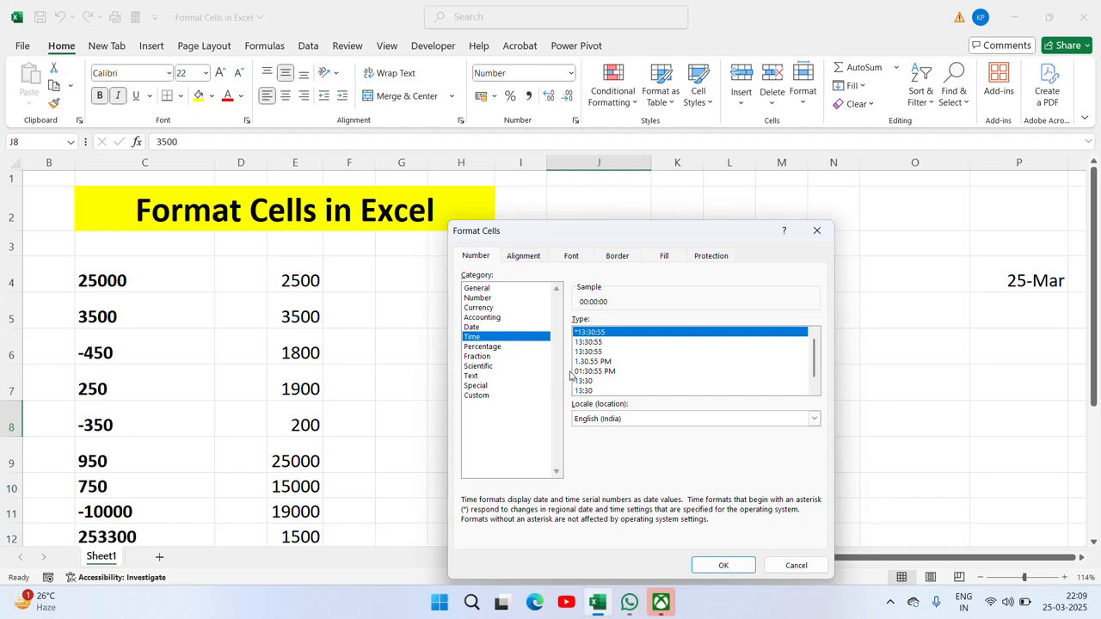
click(486, 348)
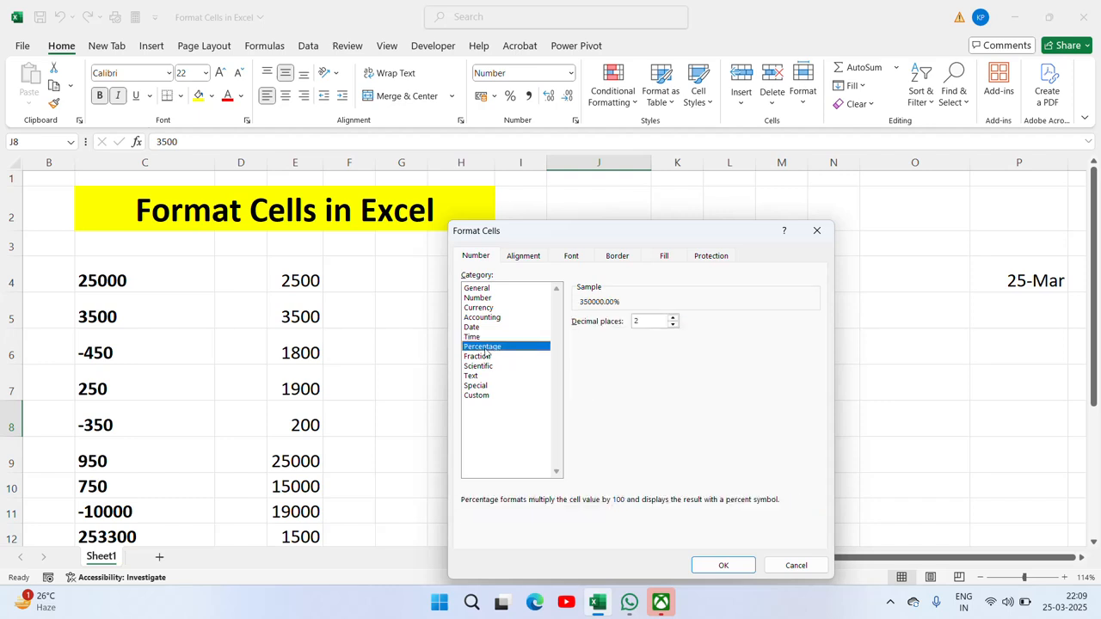
click(486, 366)
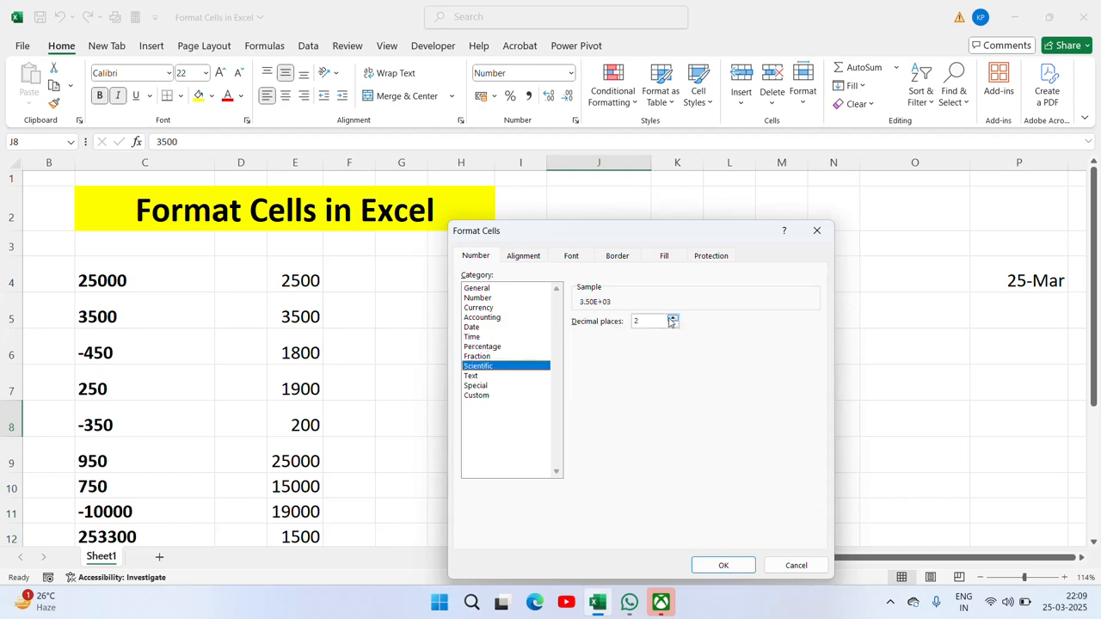
click(474, 387)
click(474, 378)
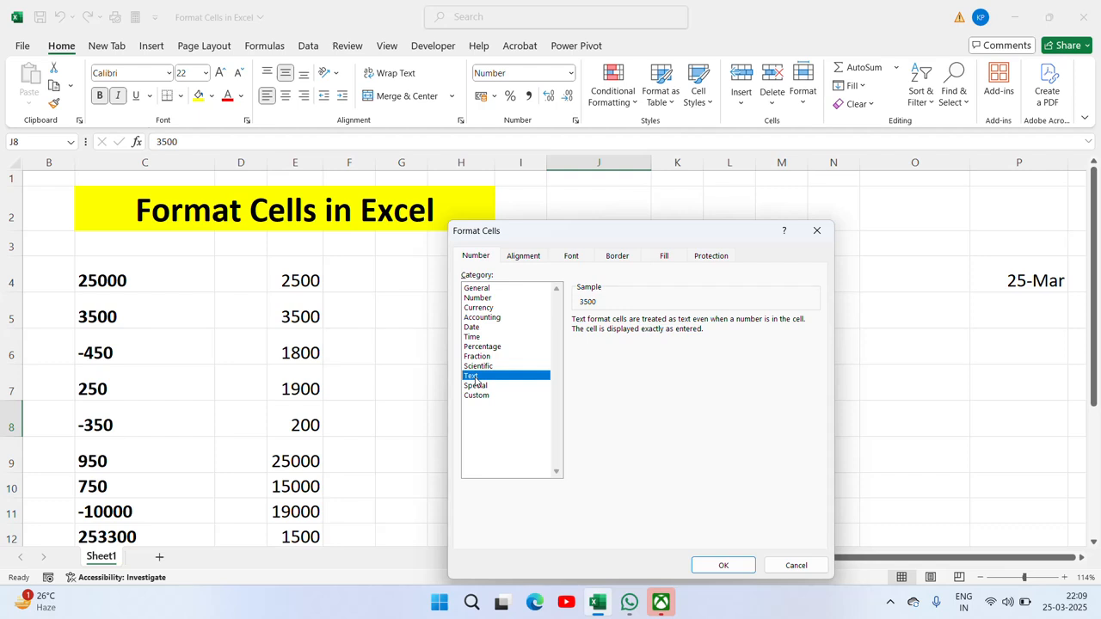
click(475, 386)
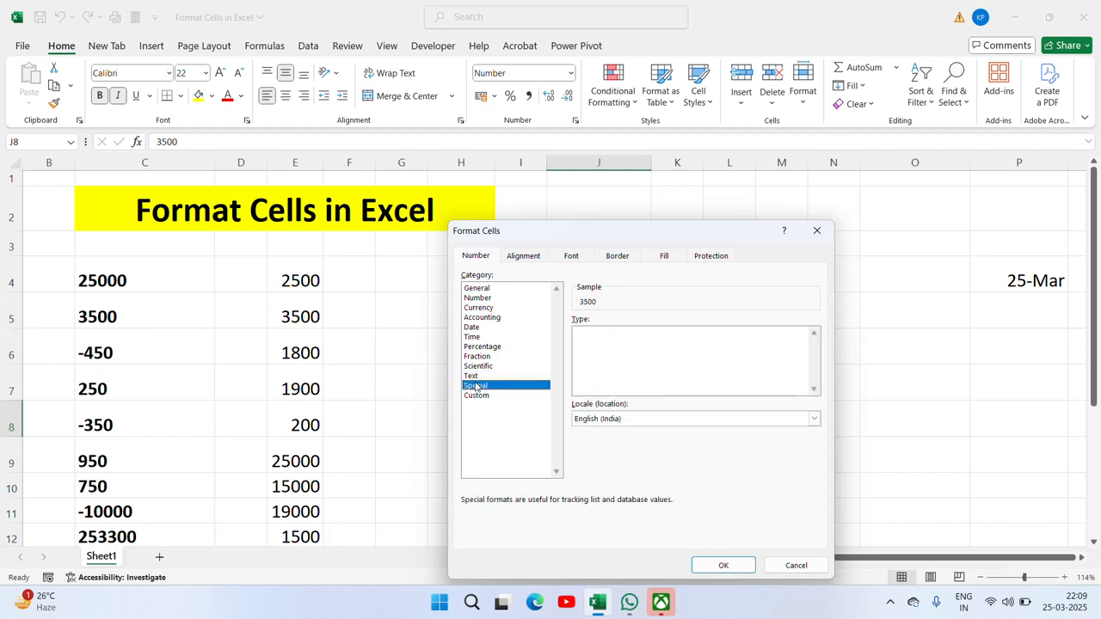
click(479, 396)
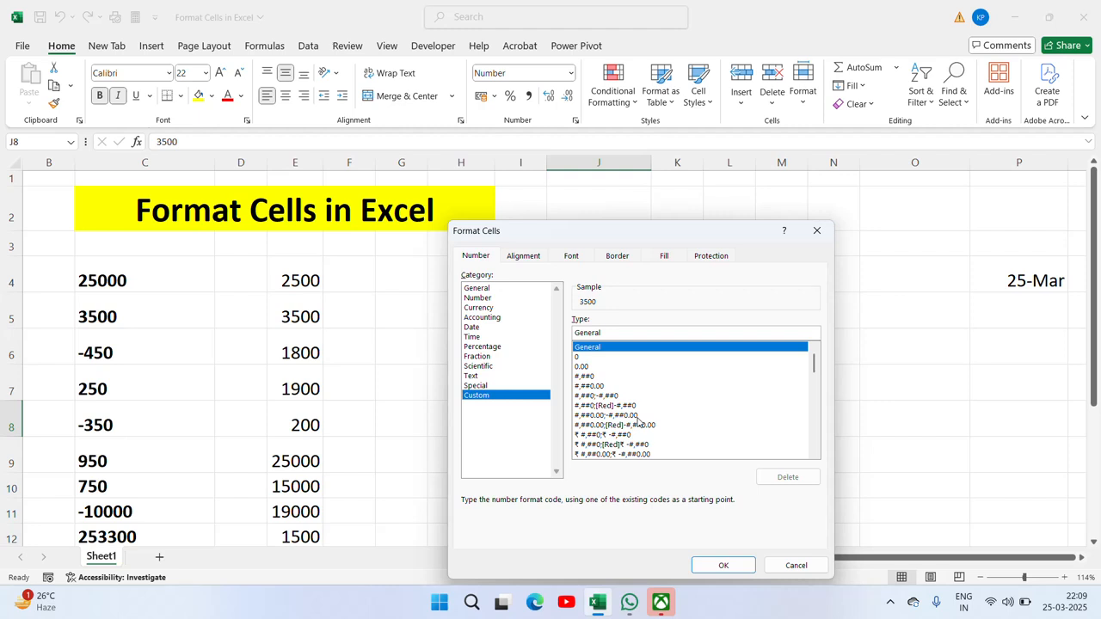
click(523, 256)
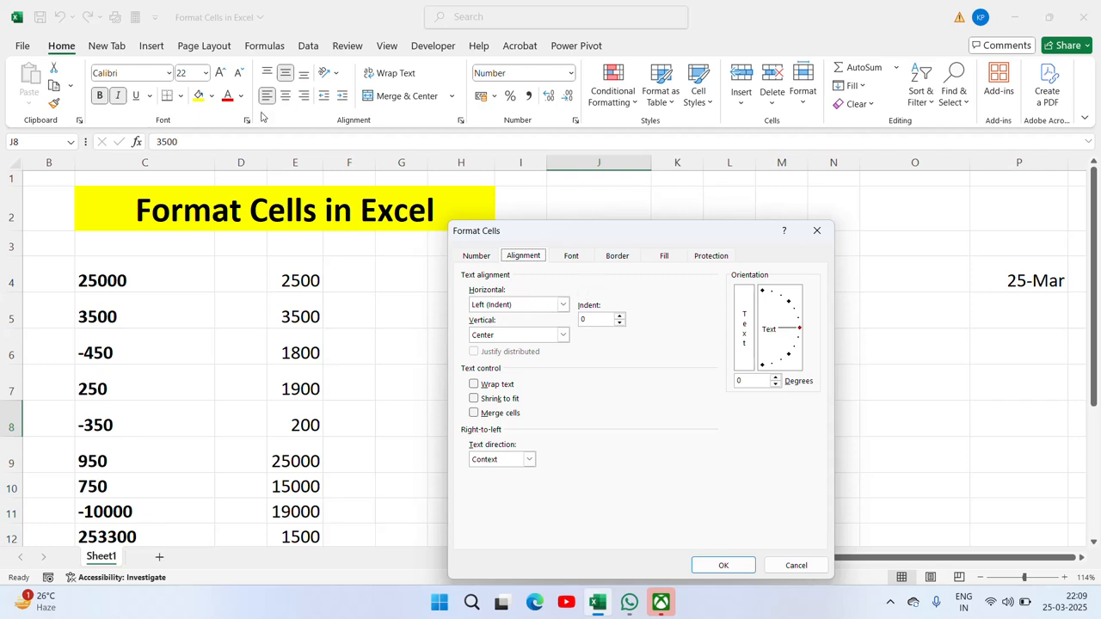
click(572, 257)
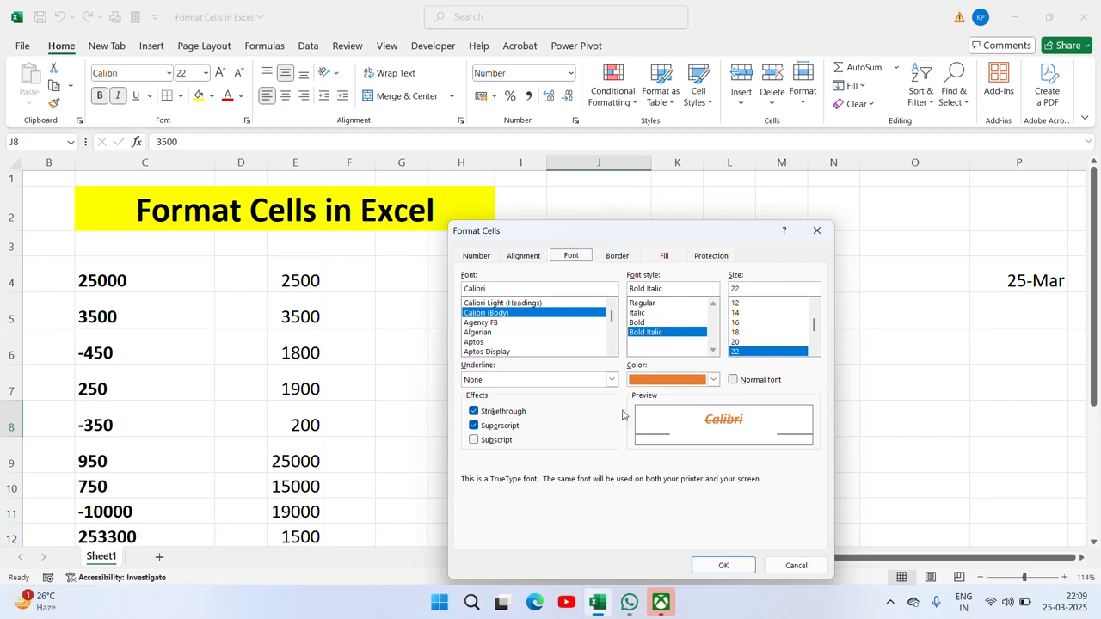
click(616, 255)
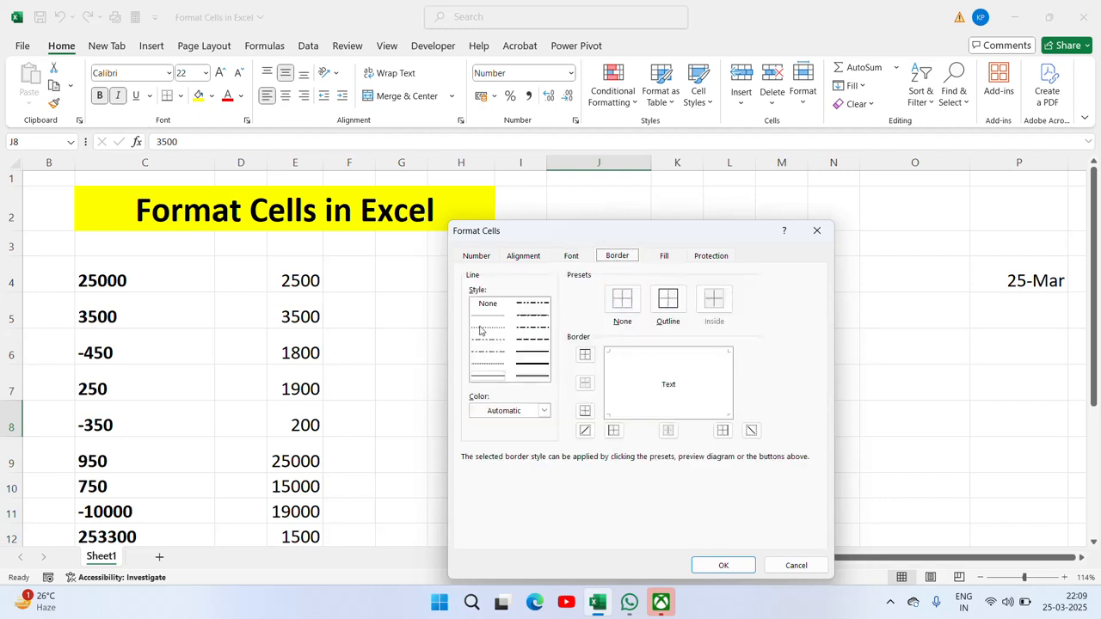
click(668, 260)
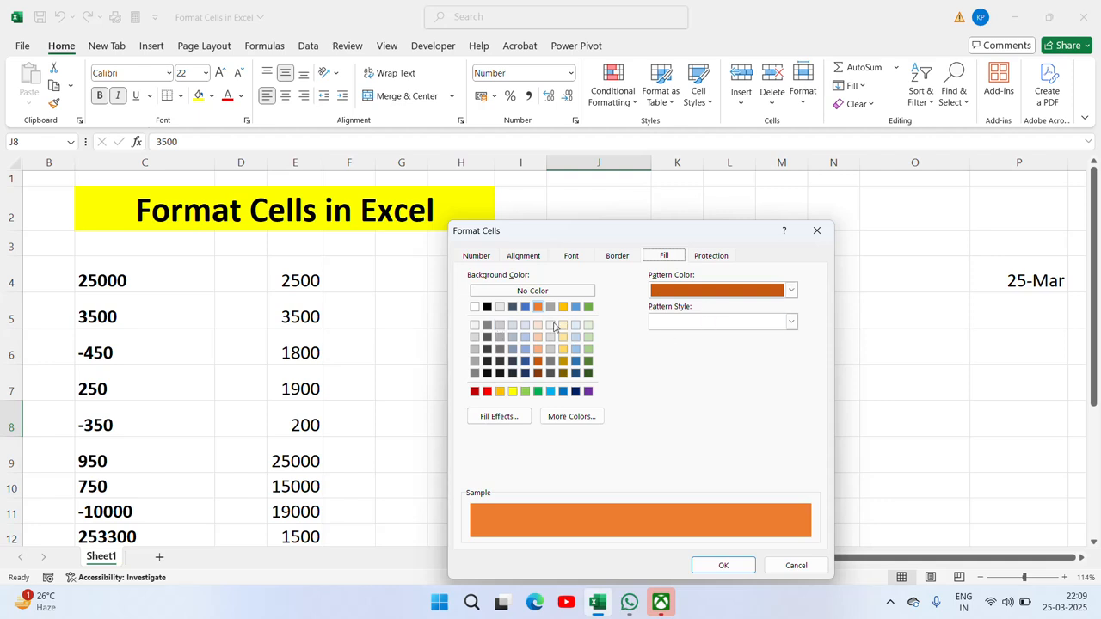
click(704, 258)
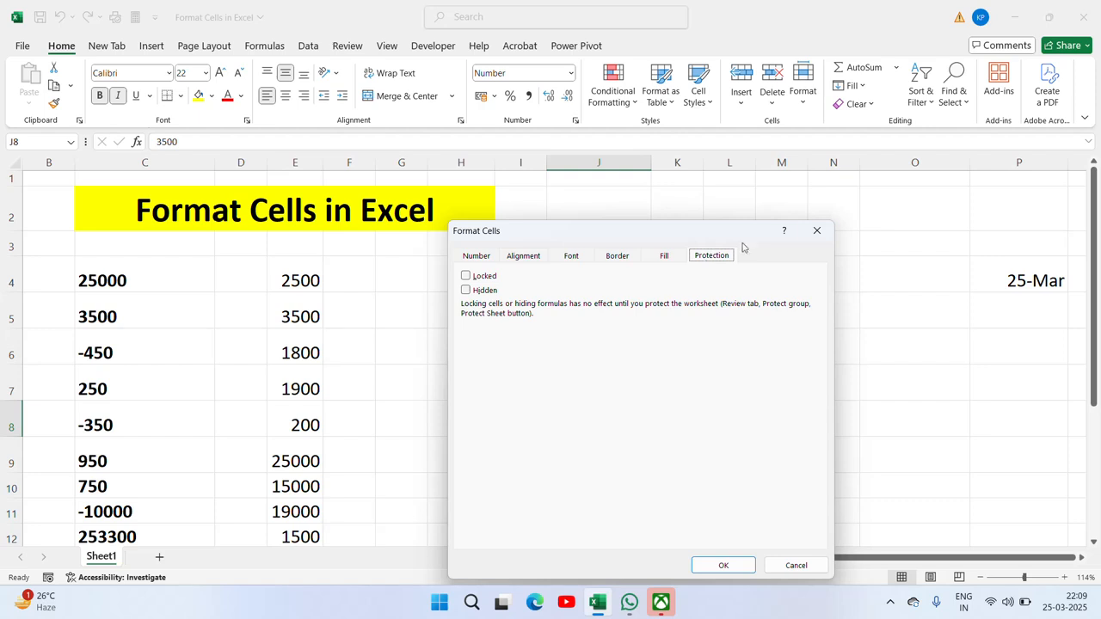
click(816, 231)
click(481, 260)
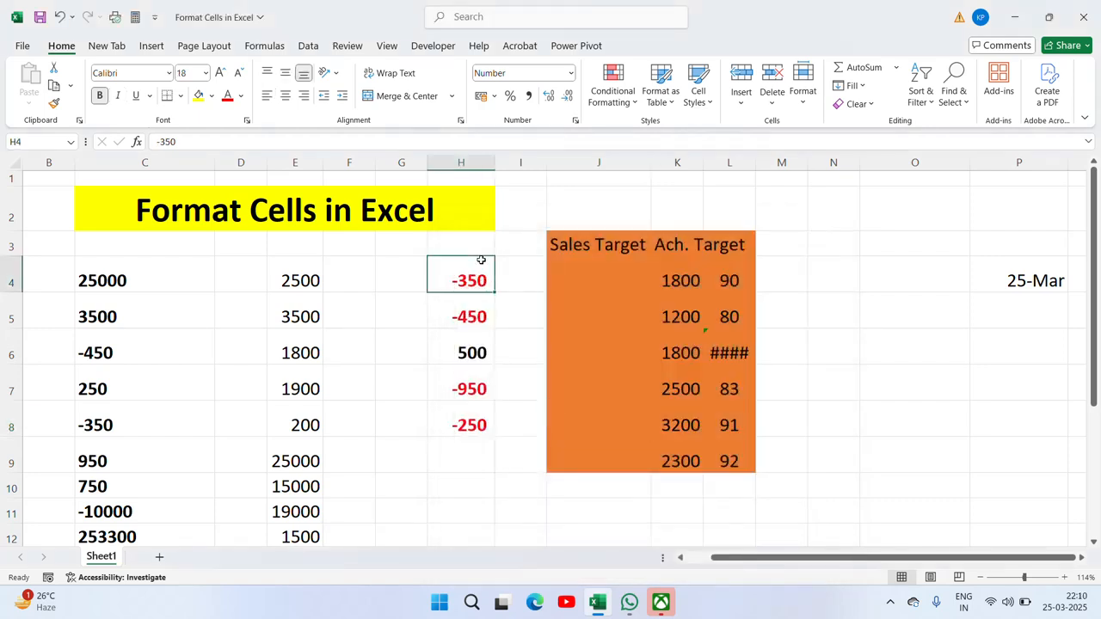
key(ctrl+Left)
key(ctrl+Left)
key(ctrl+Left)
key(ctrl+Right)
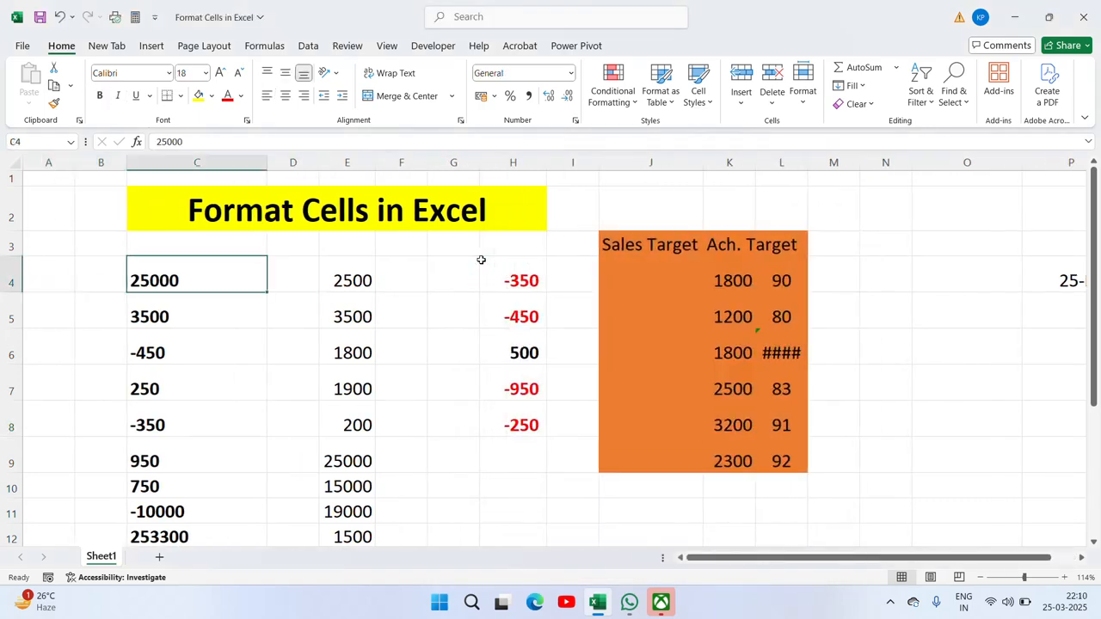
key(ctrl+Up)
key(Up)
key(Down)
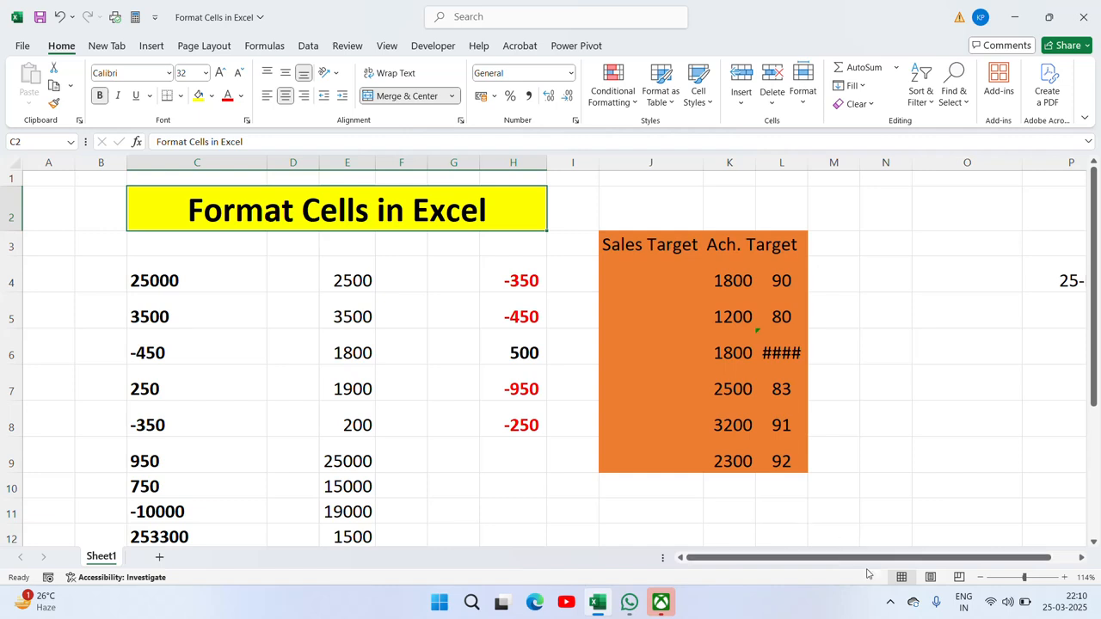
click(890, 605)
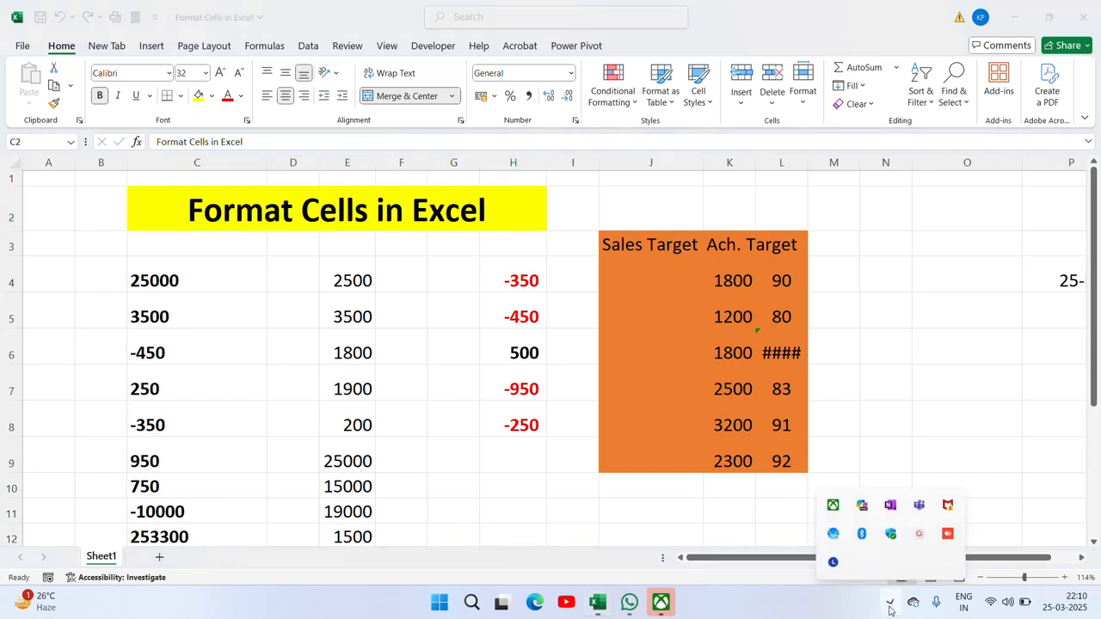
click(923, 540)
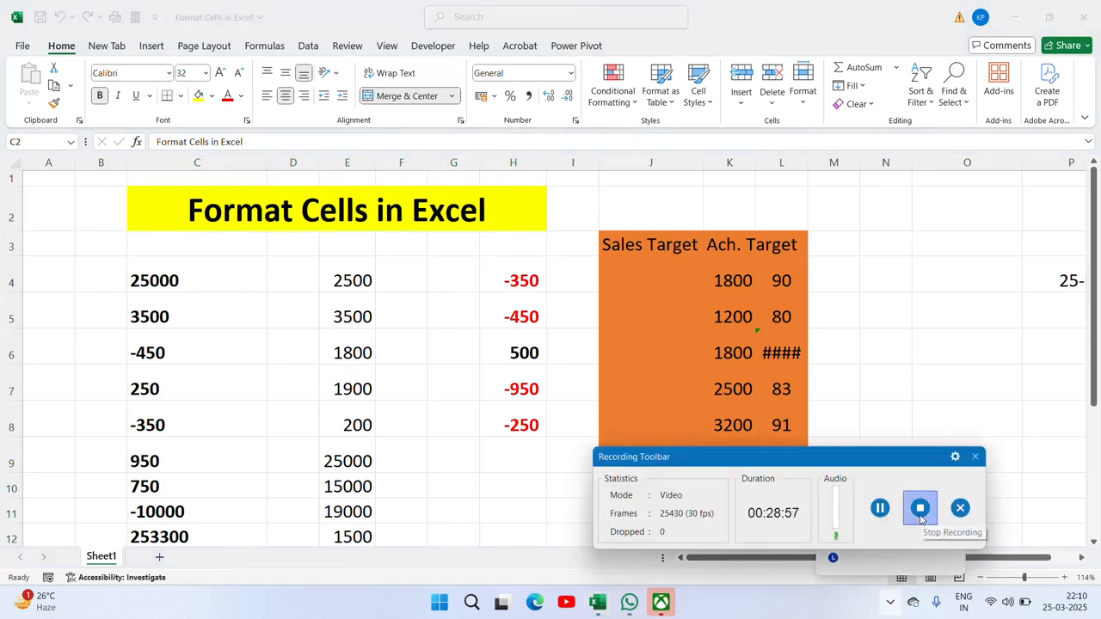
click(919, 507)
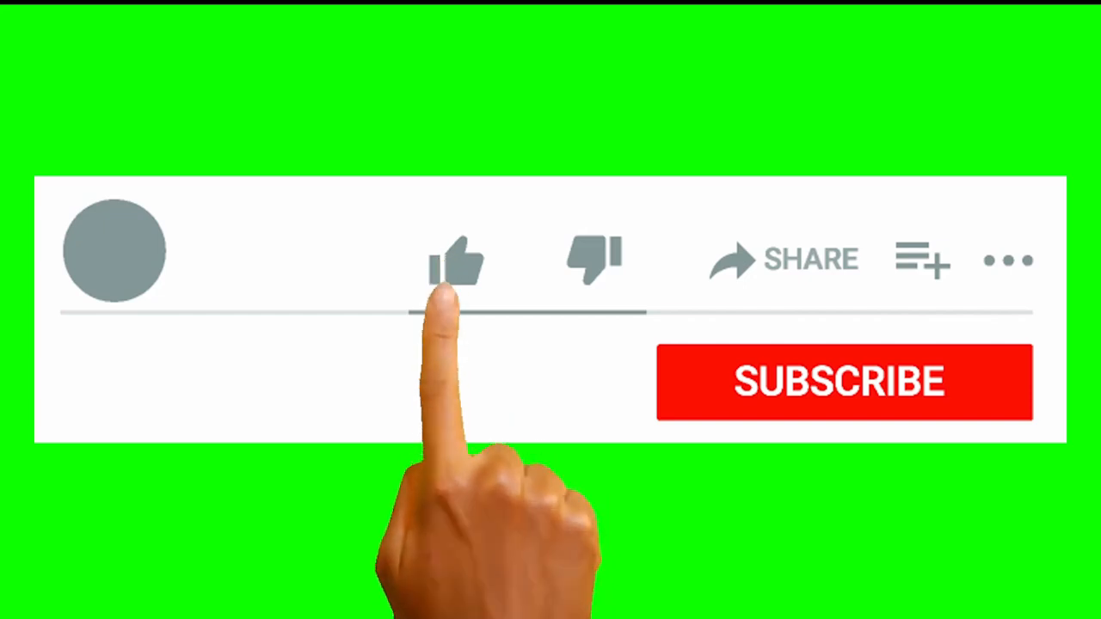